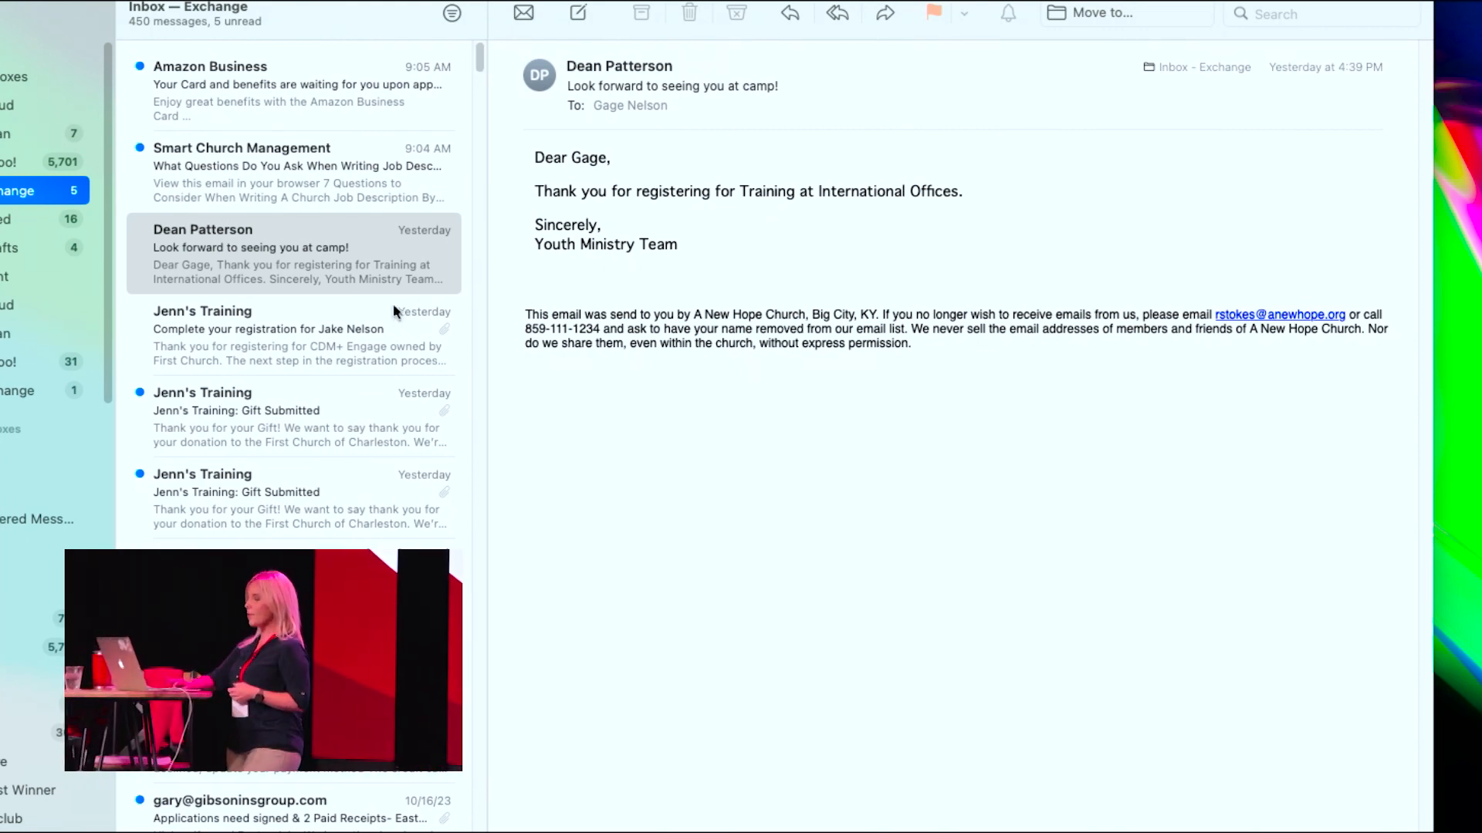
Review the registration-completion email in the Exchange inbox and the Training payment email in the Suran inbox, closing the mail window.
{"action": "left_click", "coordinate": [373, 333]}
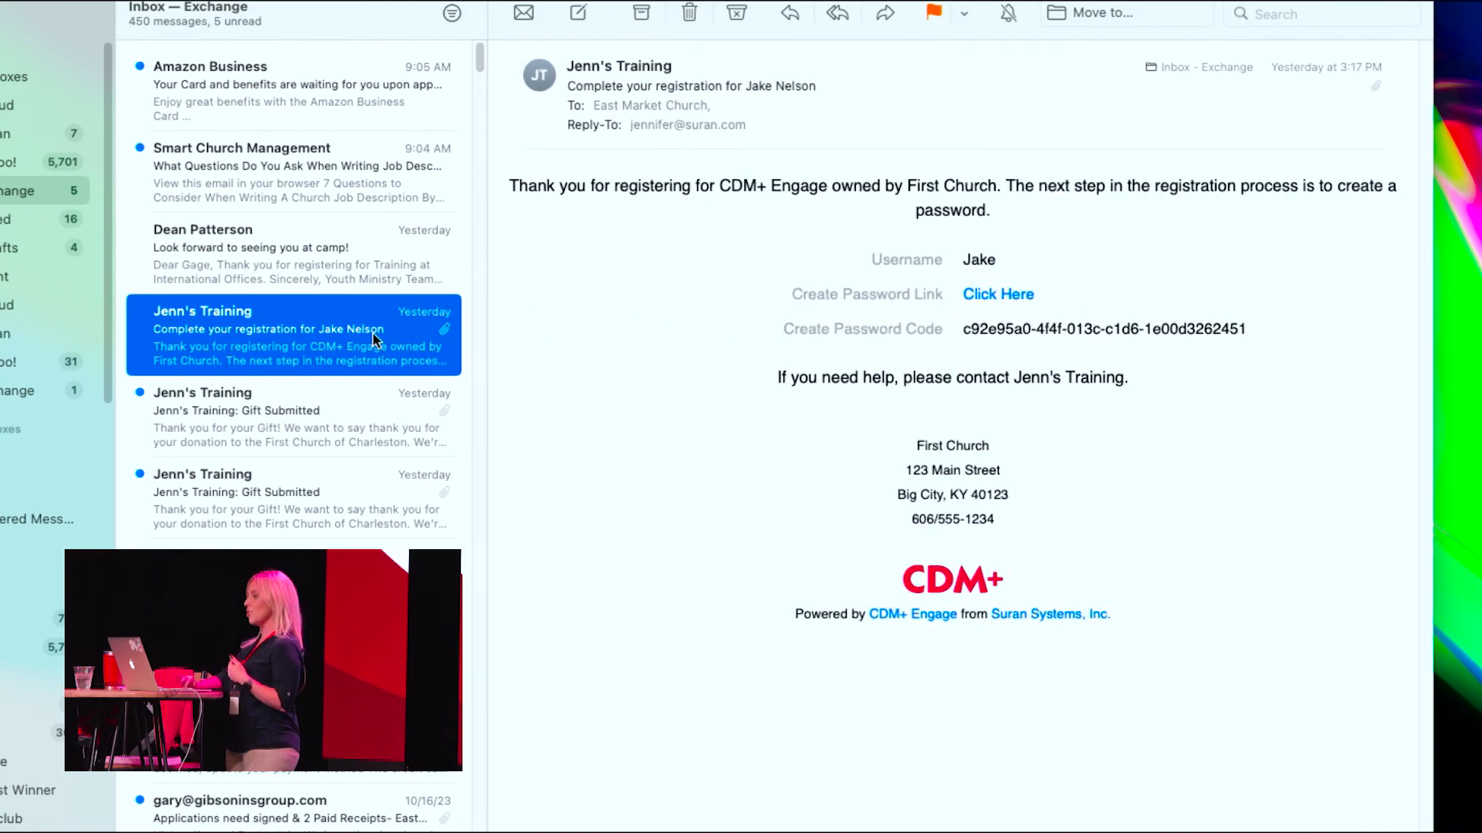
{"action": "left_click", "coordinate": [28, 139]}
{"action": "scroll", "coordinate": [241, 260], "scroll_direction": "down", "scroll_amount": 5}
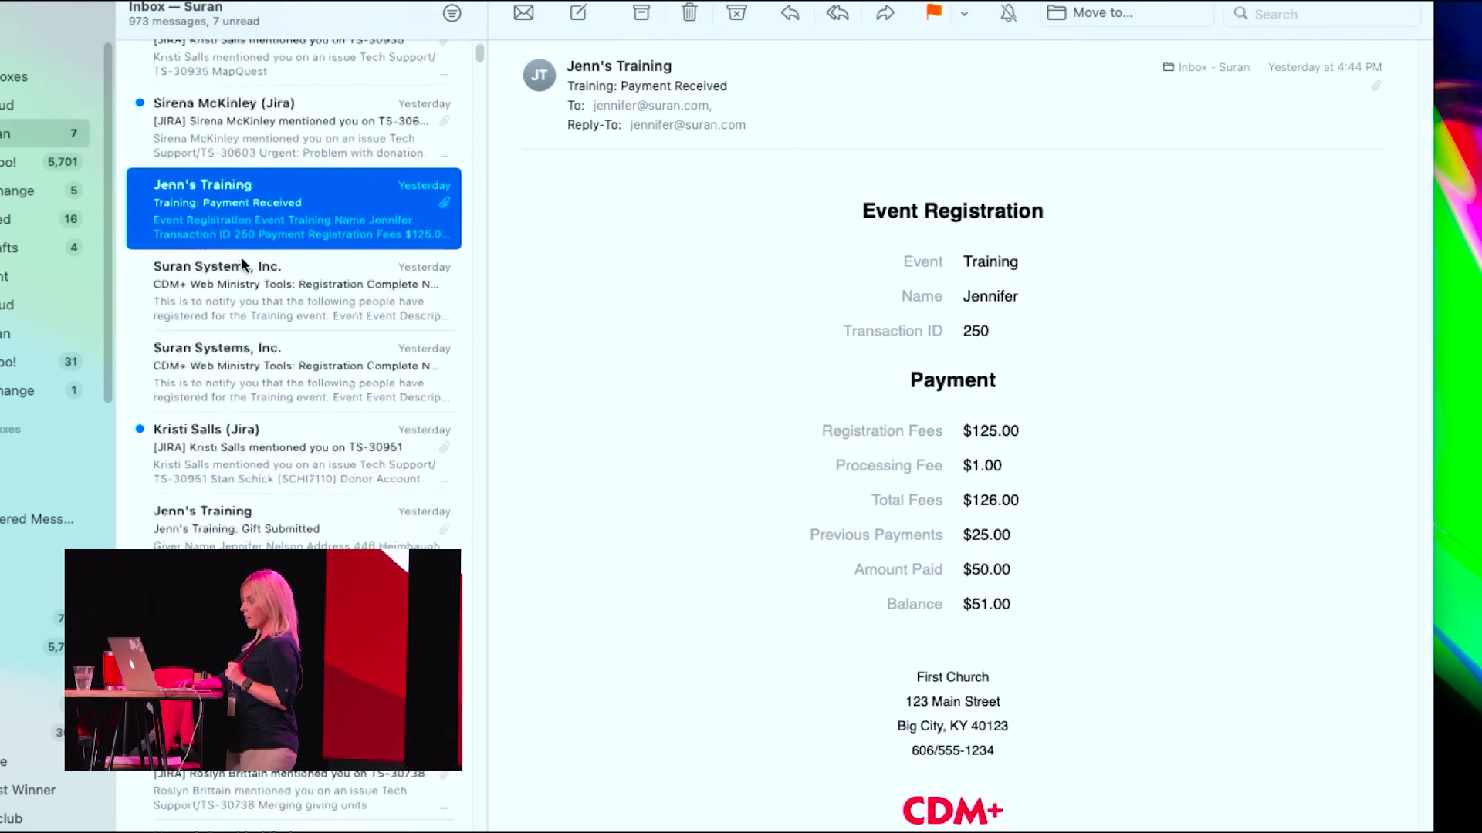
{"action": "scroll", "coordinate": [241, 262], "scroll_direction": "down", "scroll_amount": 2}
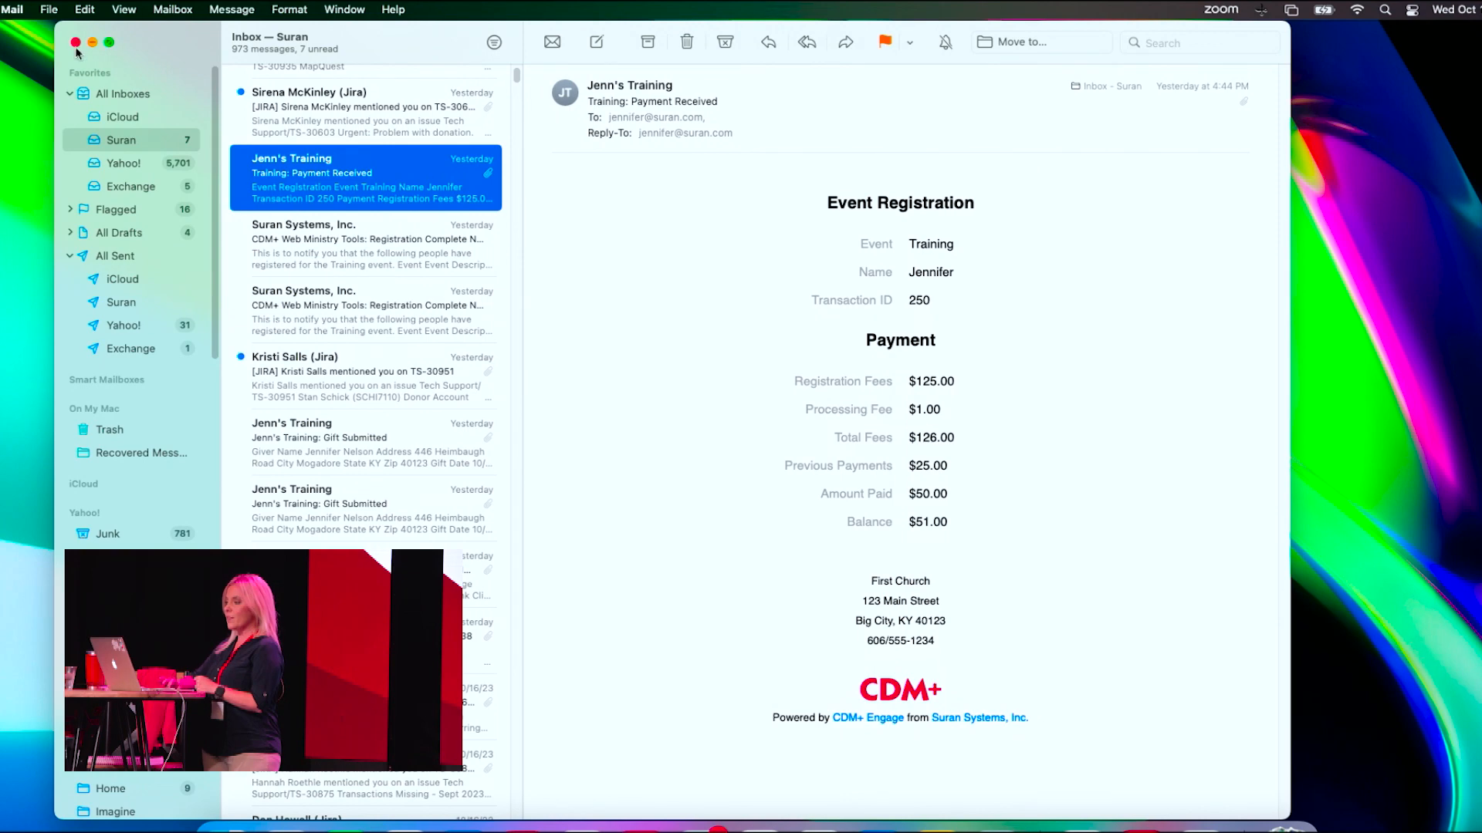
{"action": "left_click", "coordinate": [75, 43]}
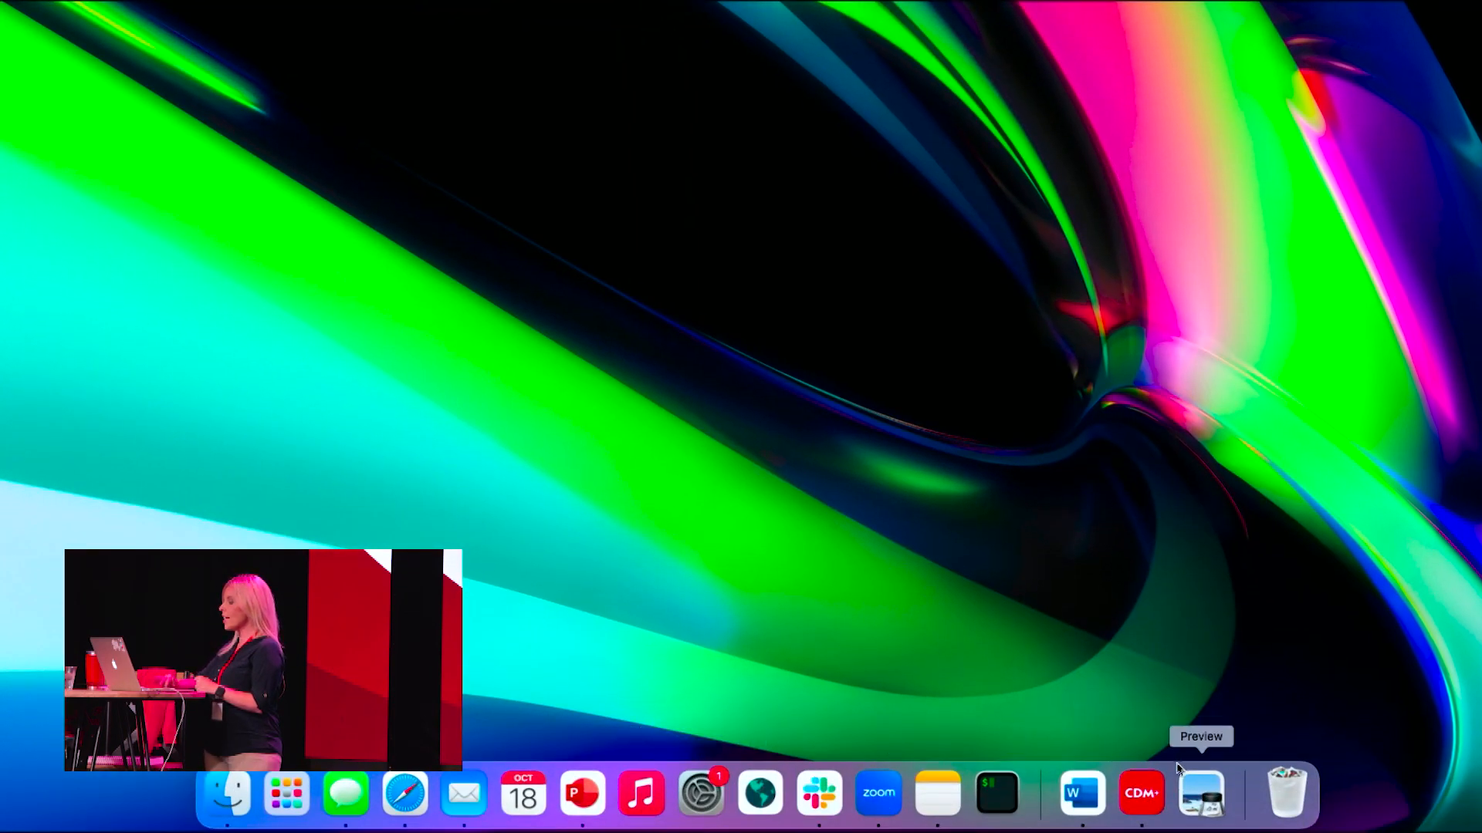
Switch to CDM+ and open the Registration Emails report from the event registration notices.
{"action": "left_click", "coordinate": [1155, 801]}
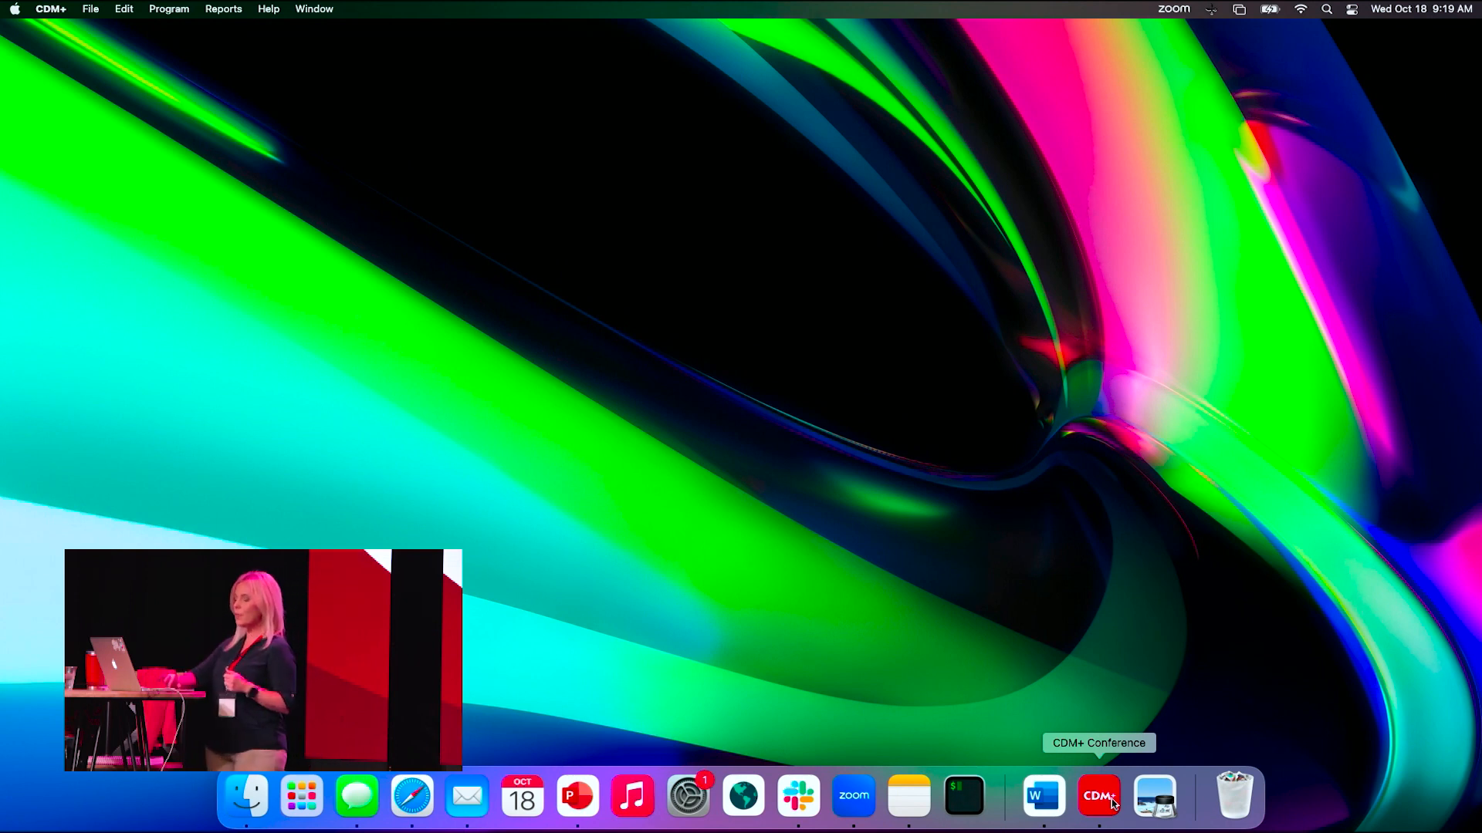
{"action": "left_click", "coordinate": [215, 12]}
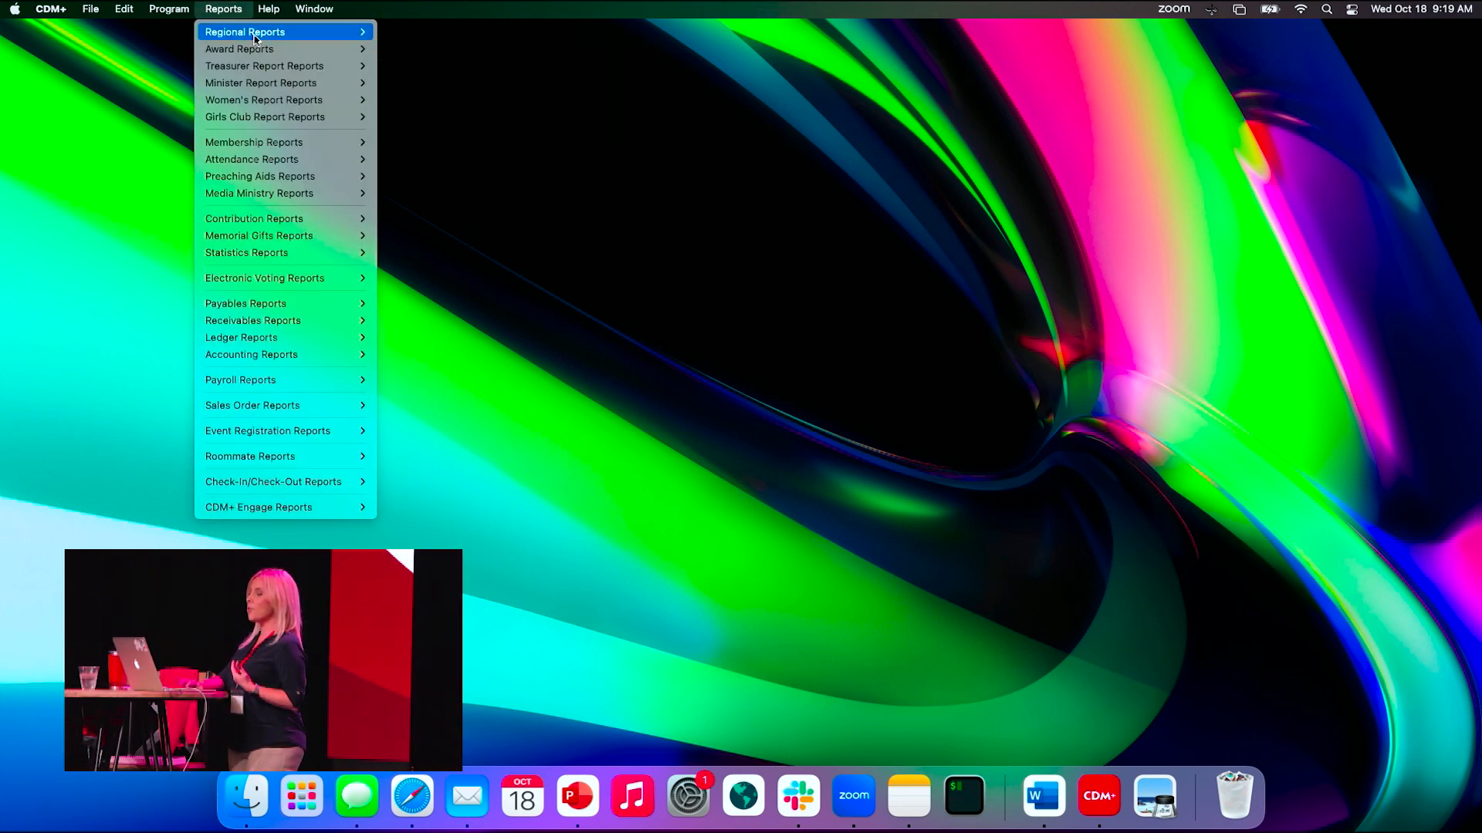
{"action": "mouse_move", "coordinate": [255, 39]}
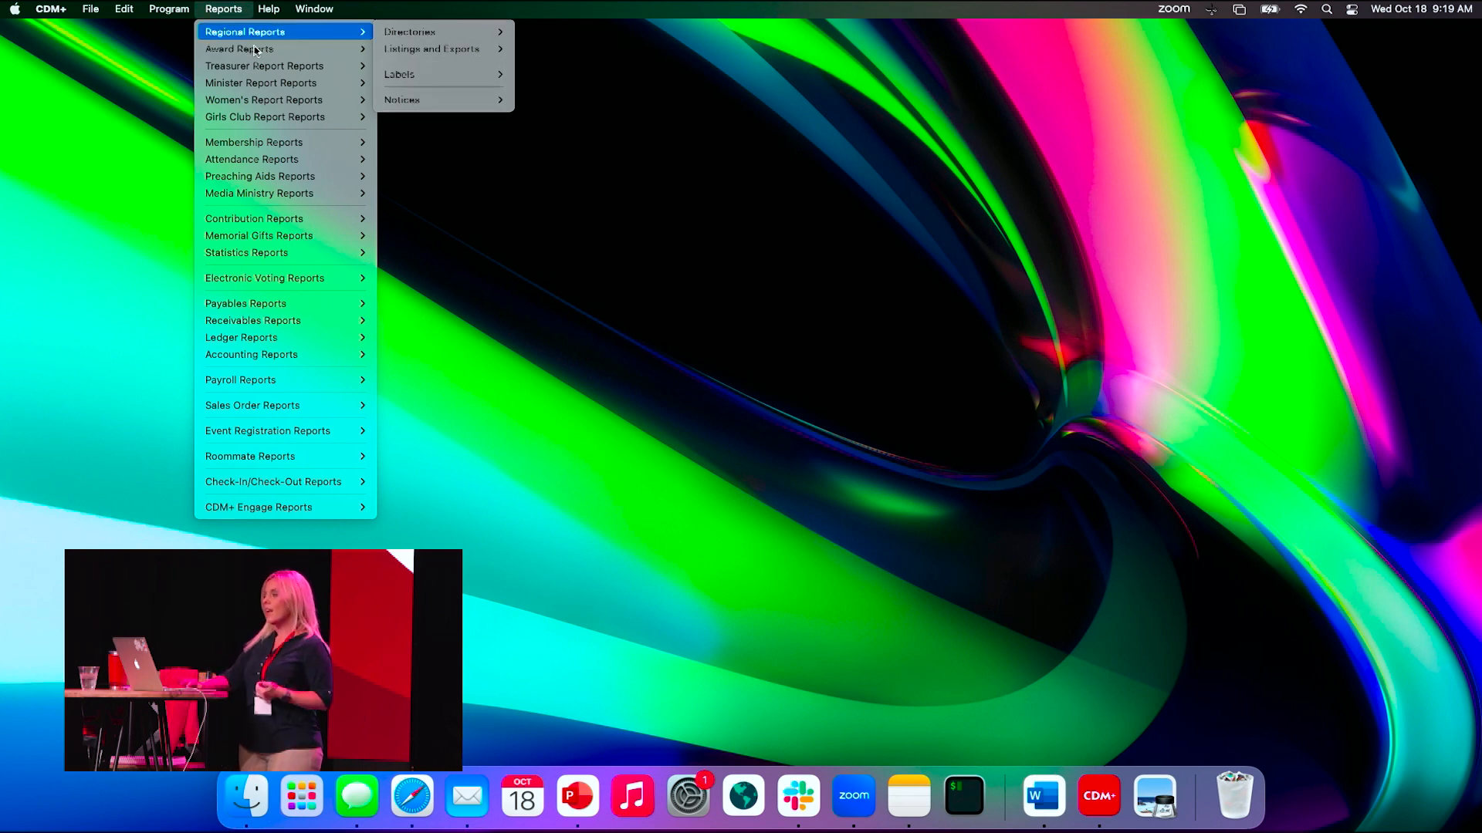
{"action": "mouse_move", "coordinate": [251, 148]}
{"action": "mouse_move", "coordinate": [404, 246]}
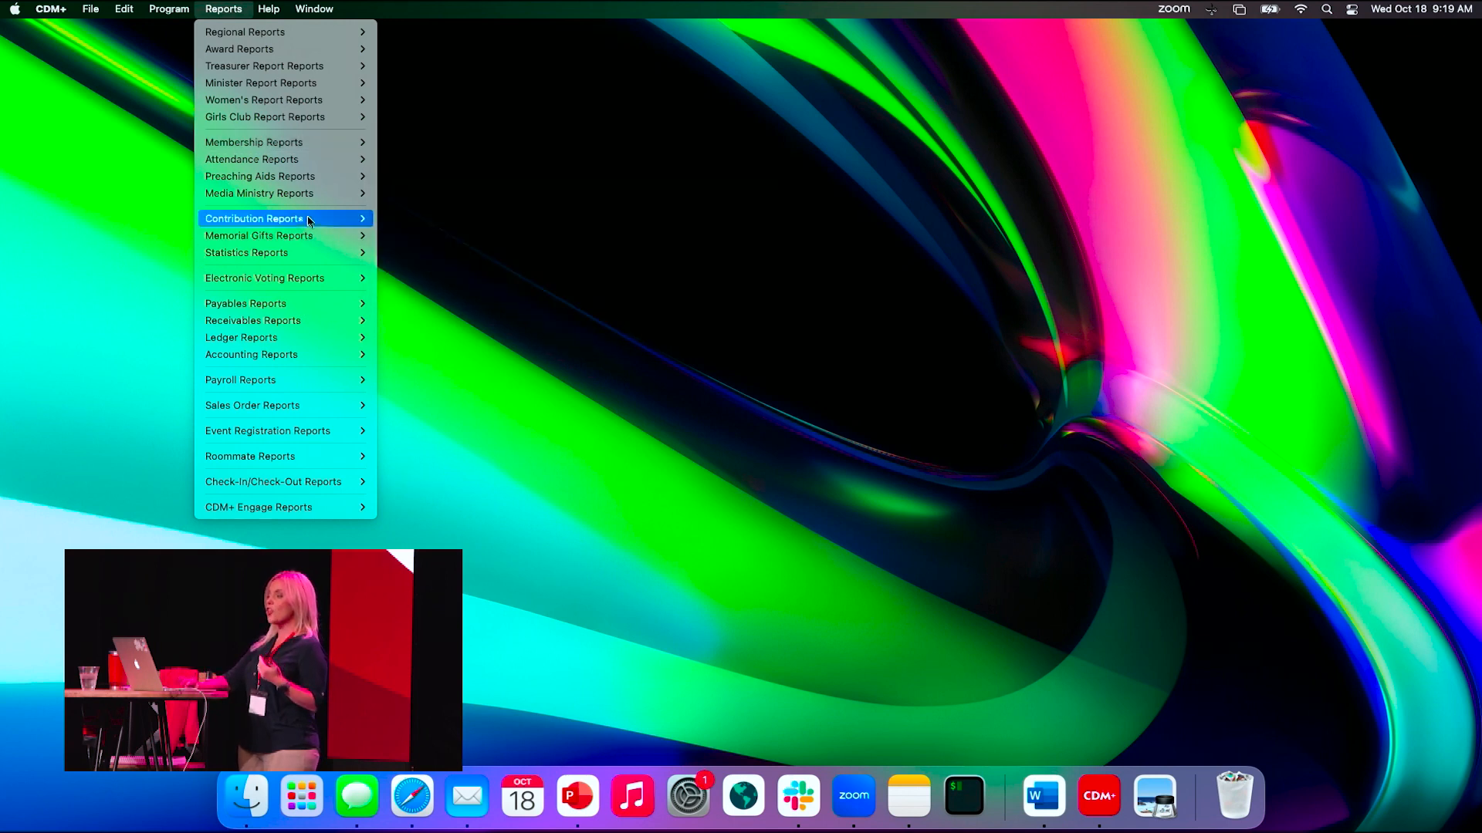
{"action": "mouse_move", "coordinate": [286, 224]}
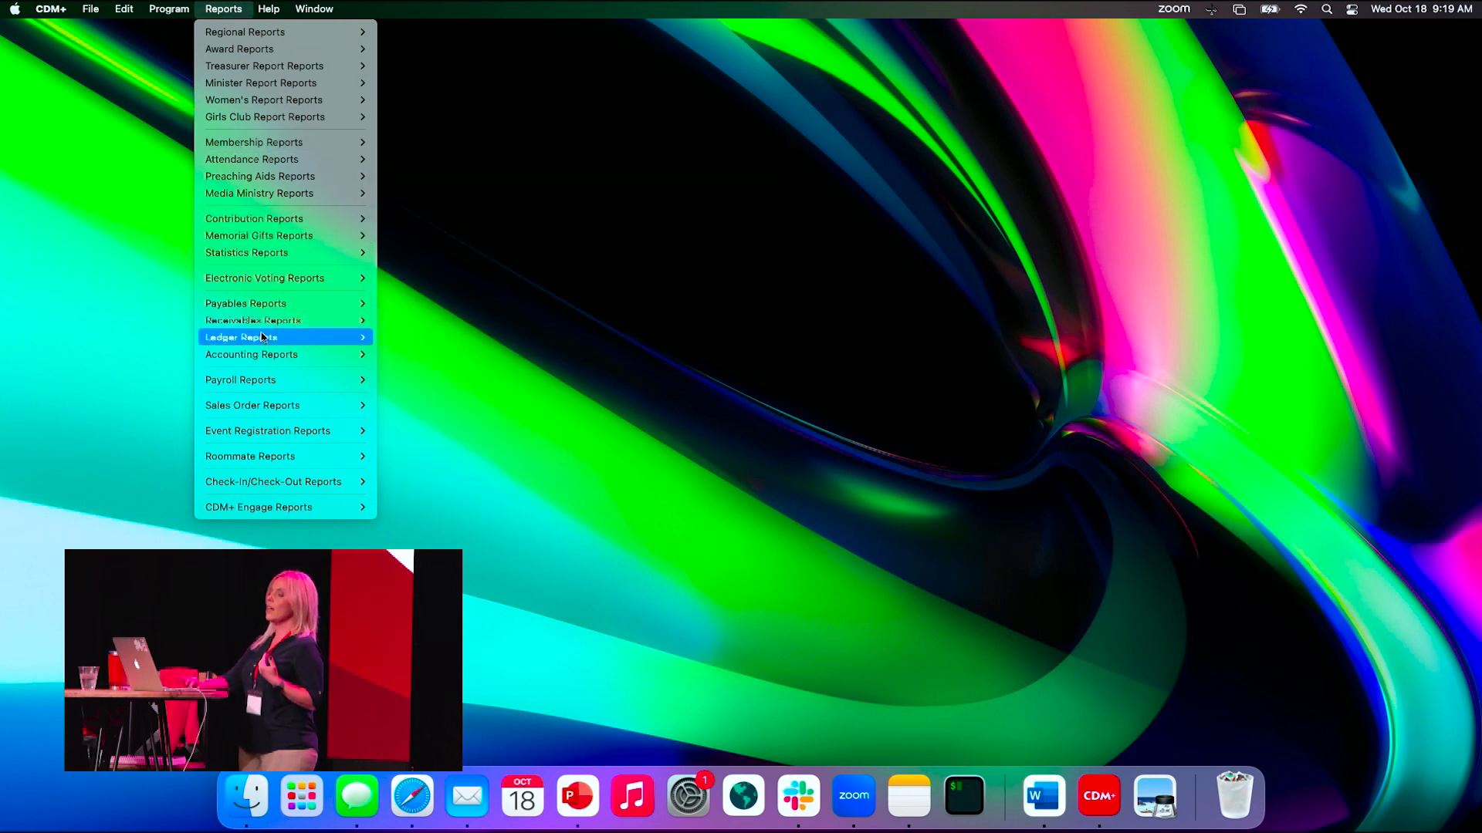
{"action": "mouse_move", "coordinate": [308, 430]}
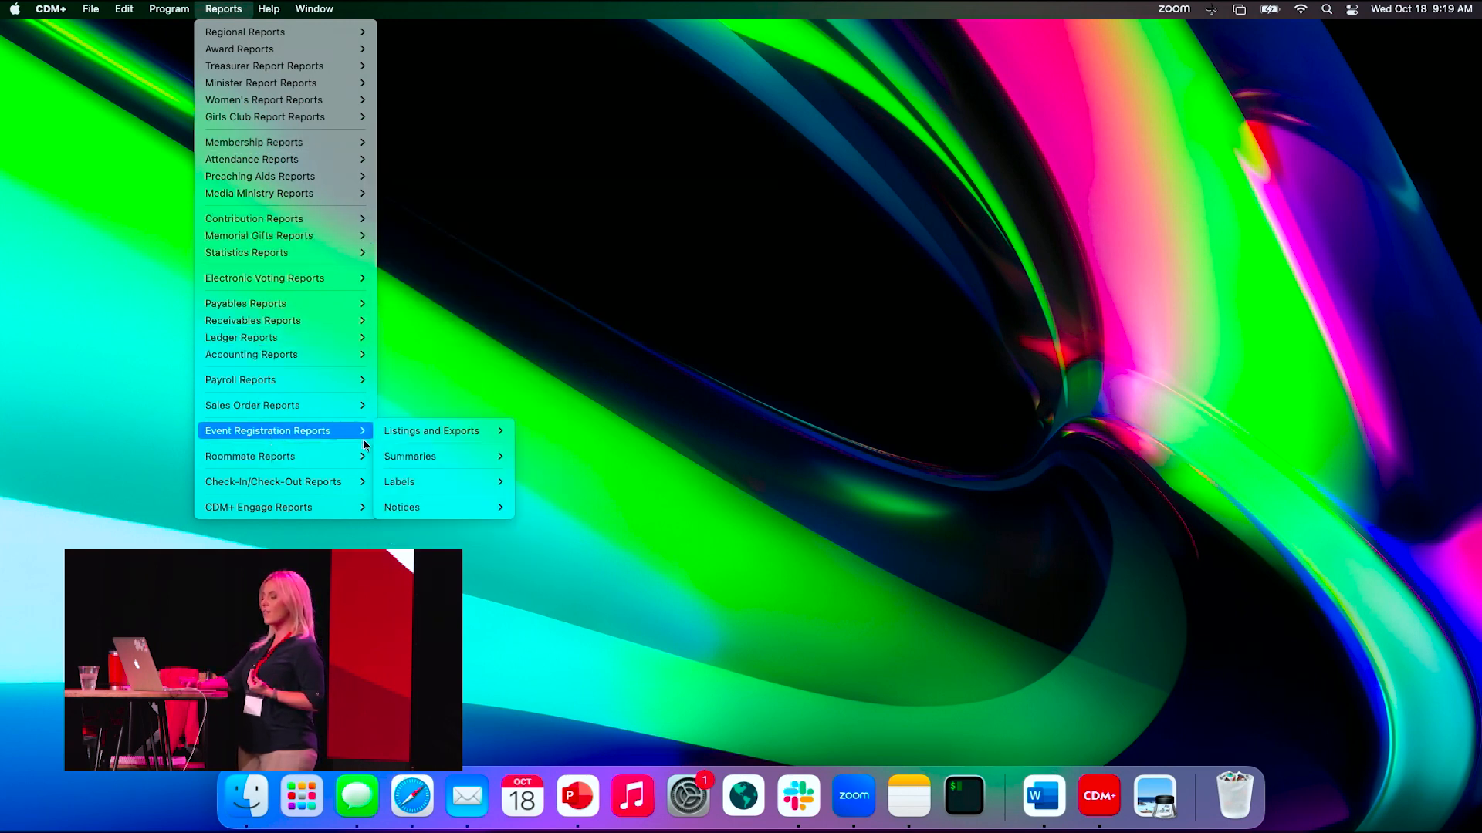
{"action": "mouse_move", "coordinate": [466, 507]}
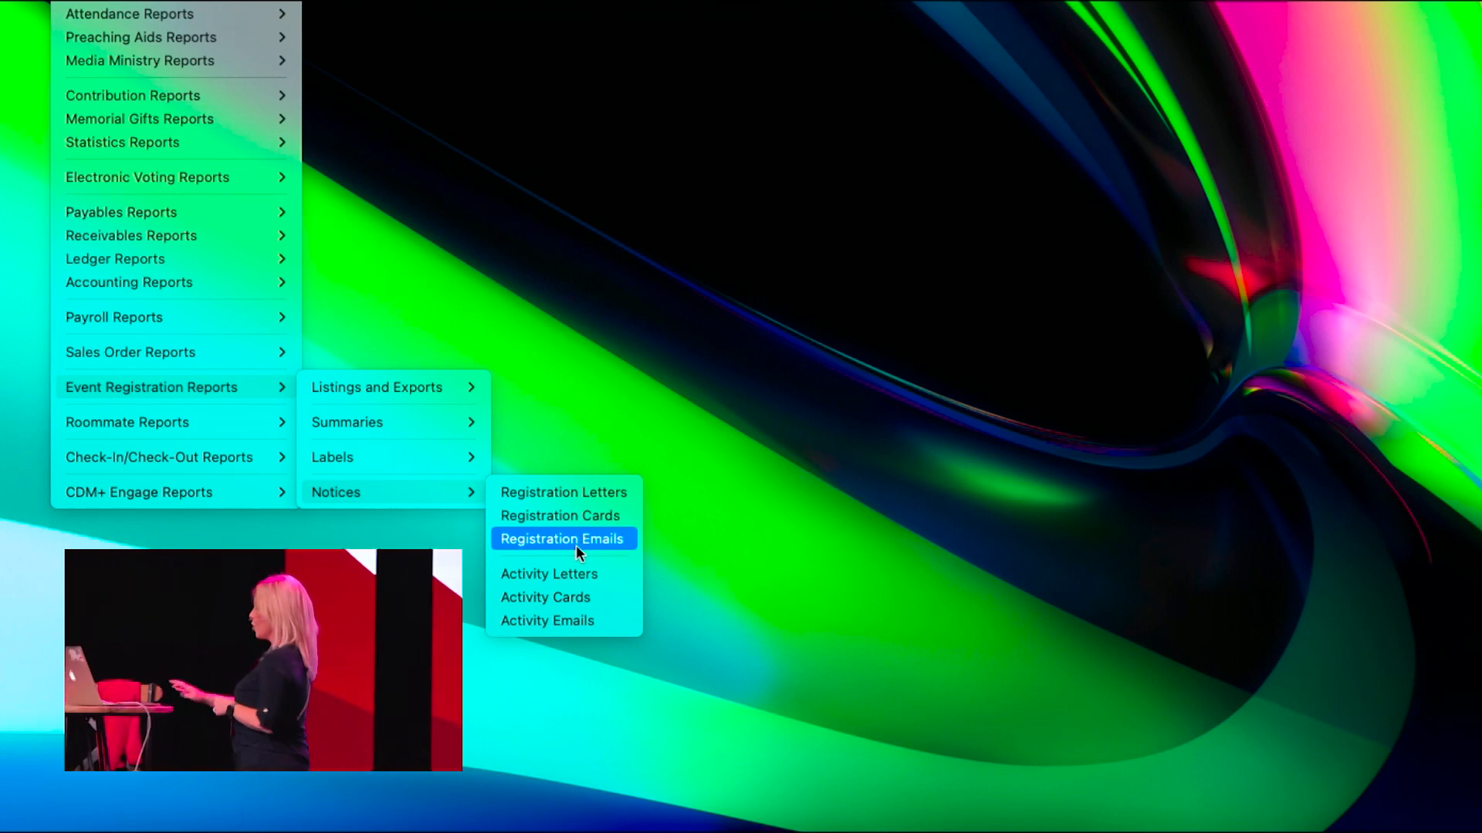
{"action": "left_click", "coordinate": [576, 545]}
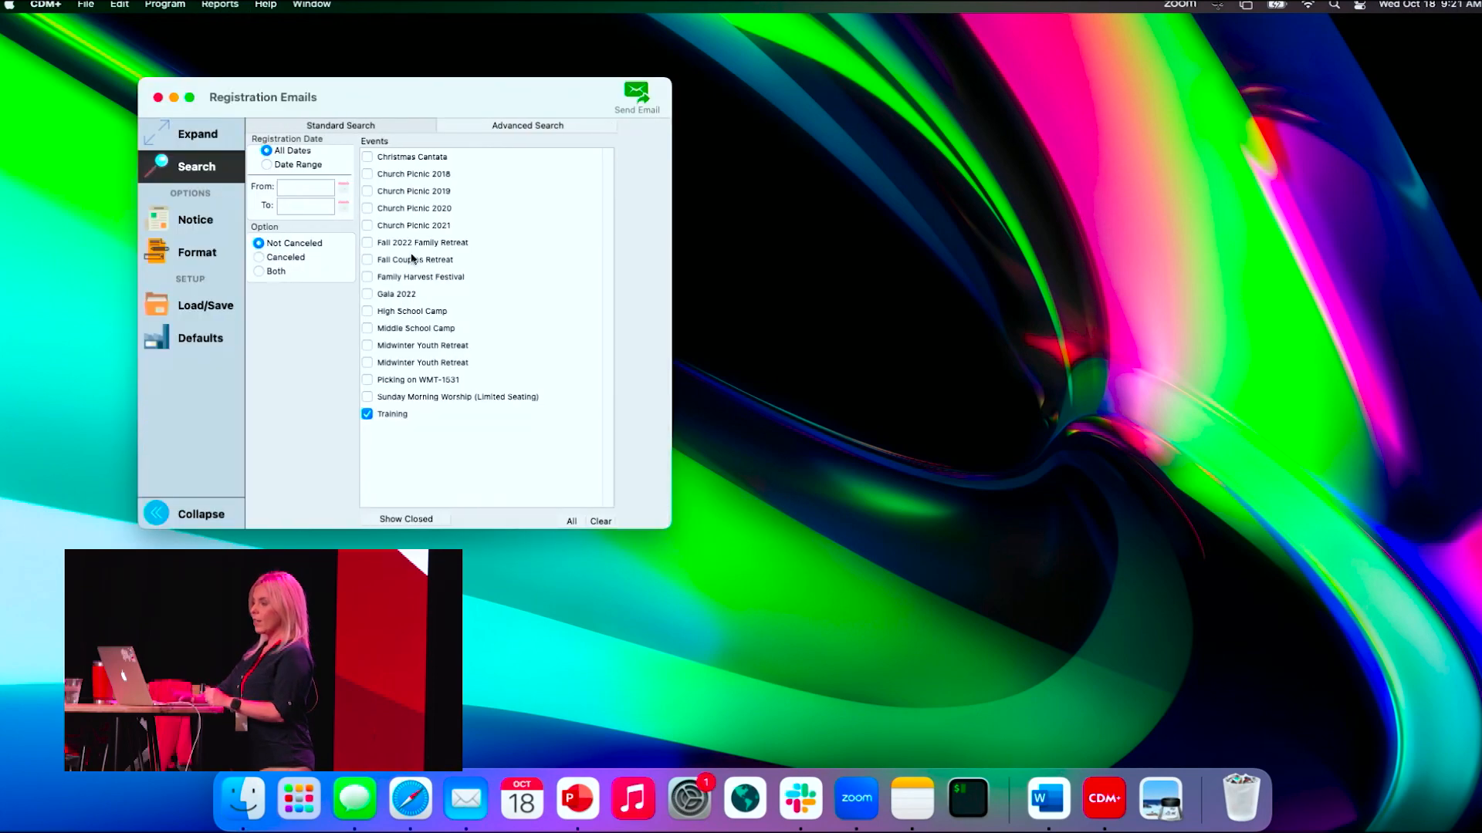
Limit the registration email search to the Training event and open the notice settings.
{"action": "left_click_drag", "start_coordinate": [378, 116], "coordinate": [488, 138]}
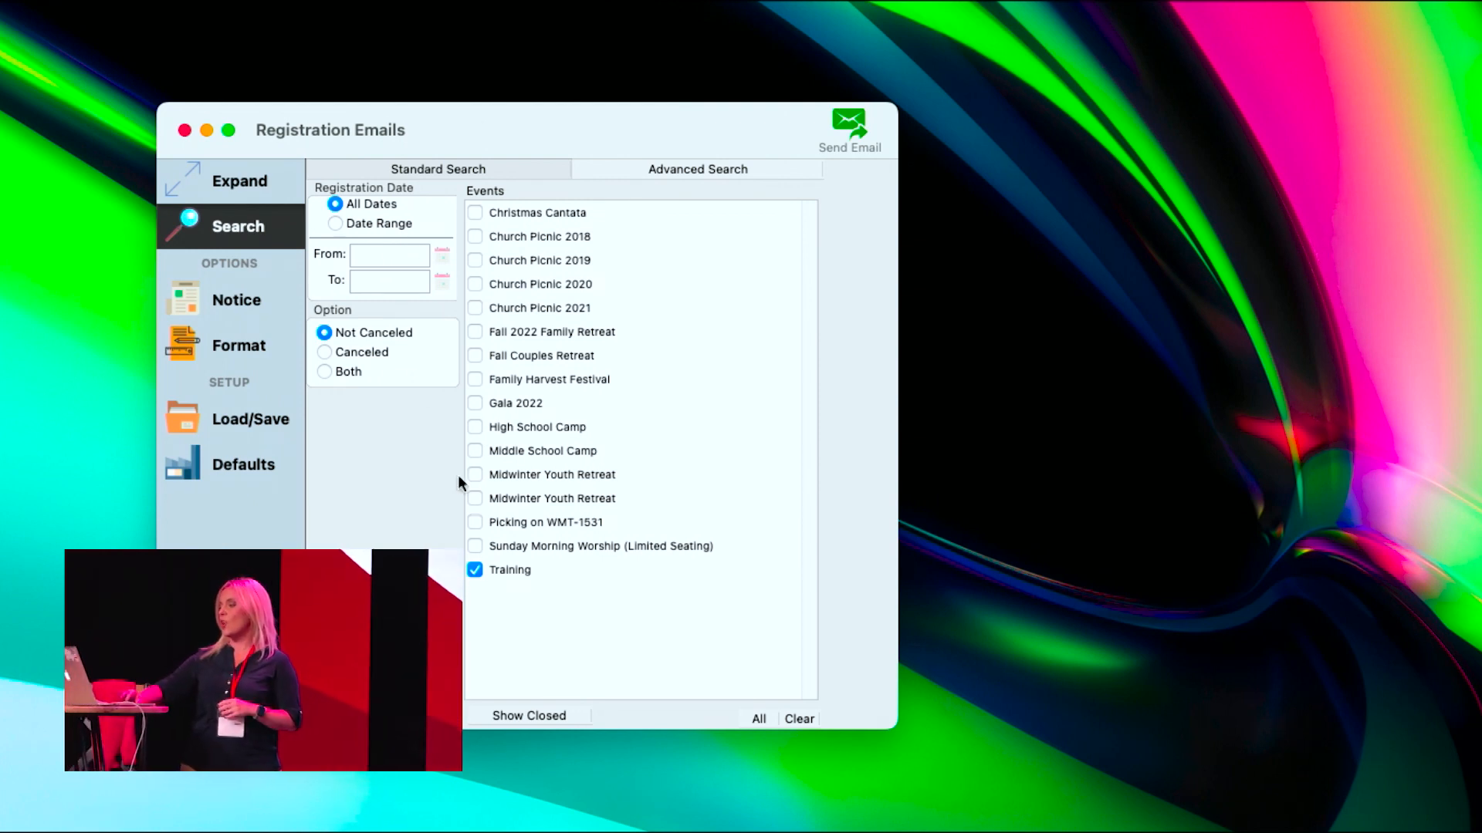
{"action": "left_click", "coordinate": [525, 717]}
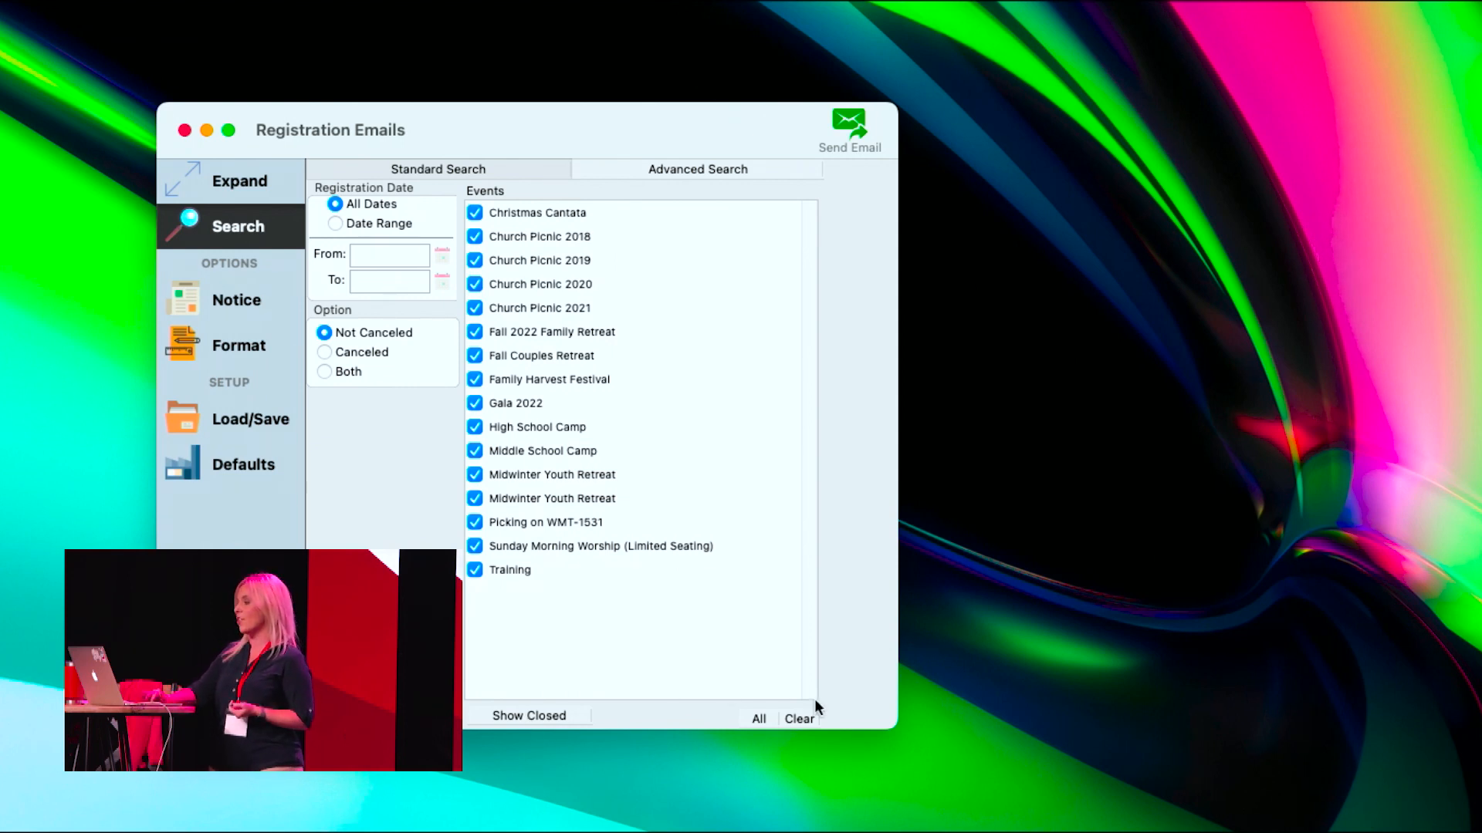
{"action": "left_click", "coordinate": [799, 719]}
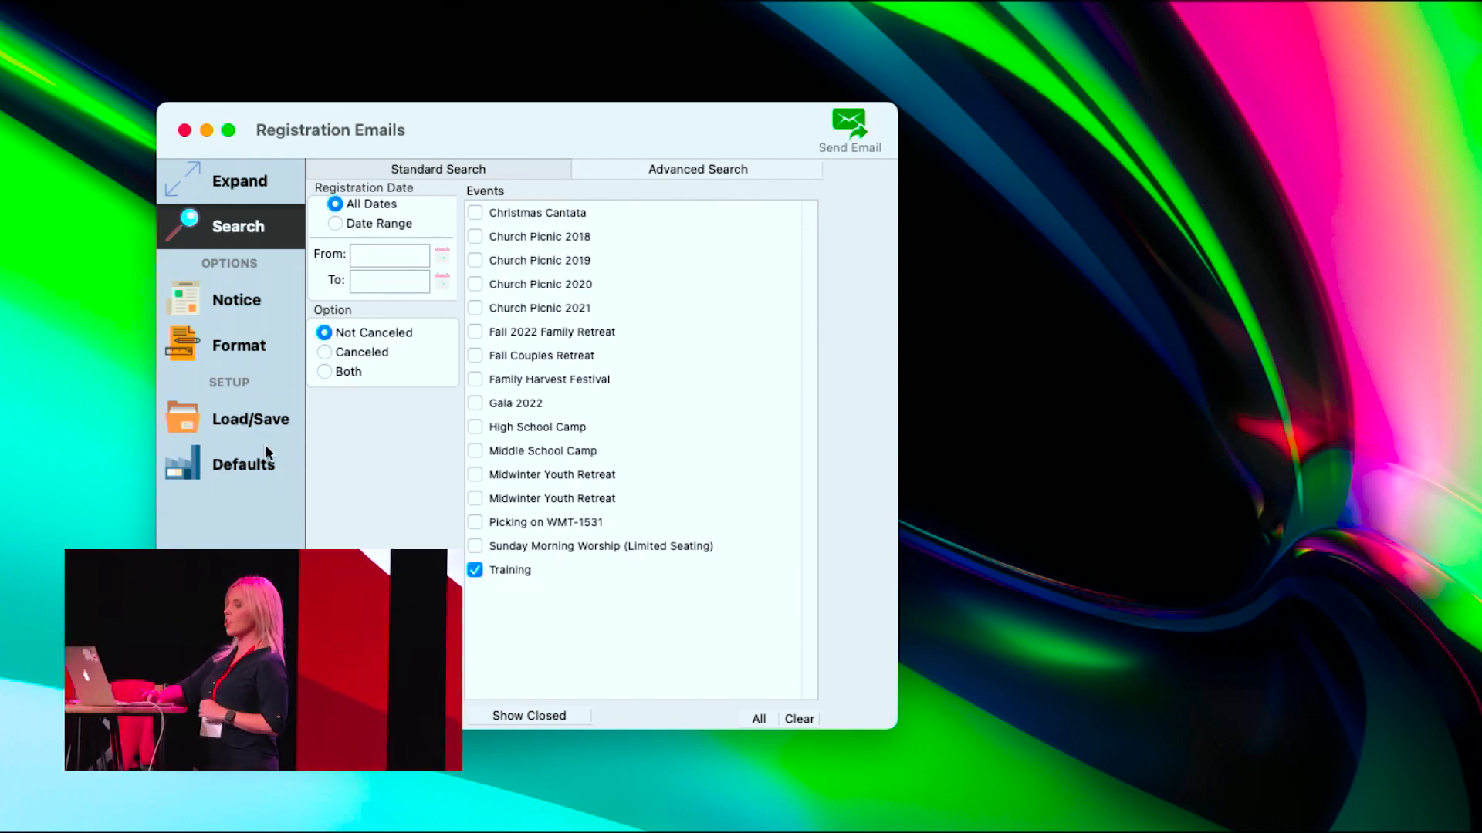
{"action": "left_click", "coordinate": [221, 302]}
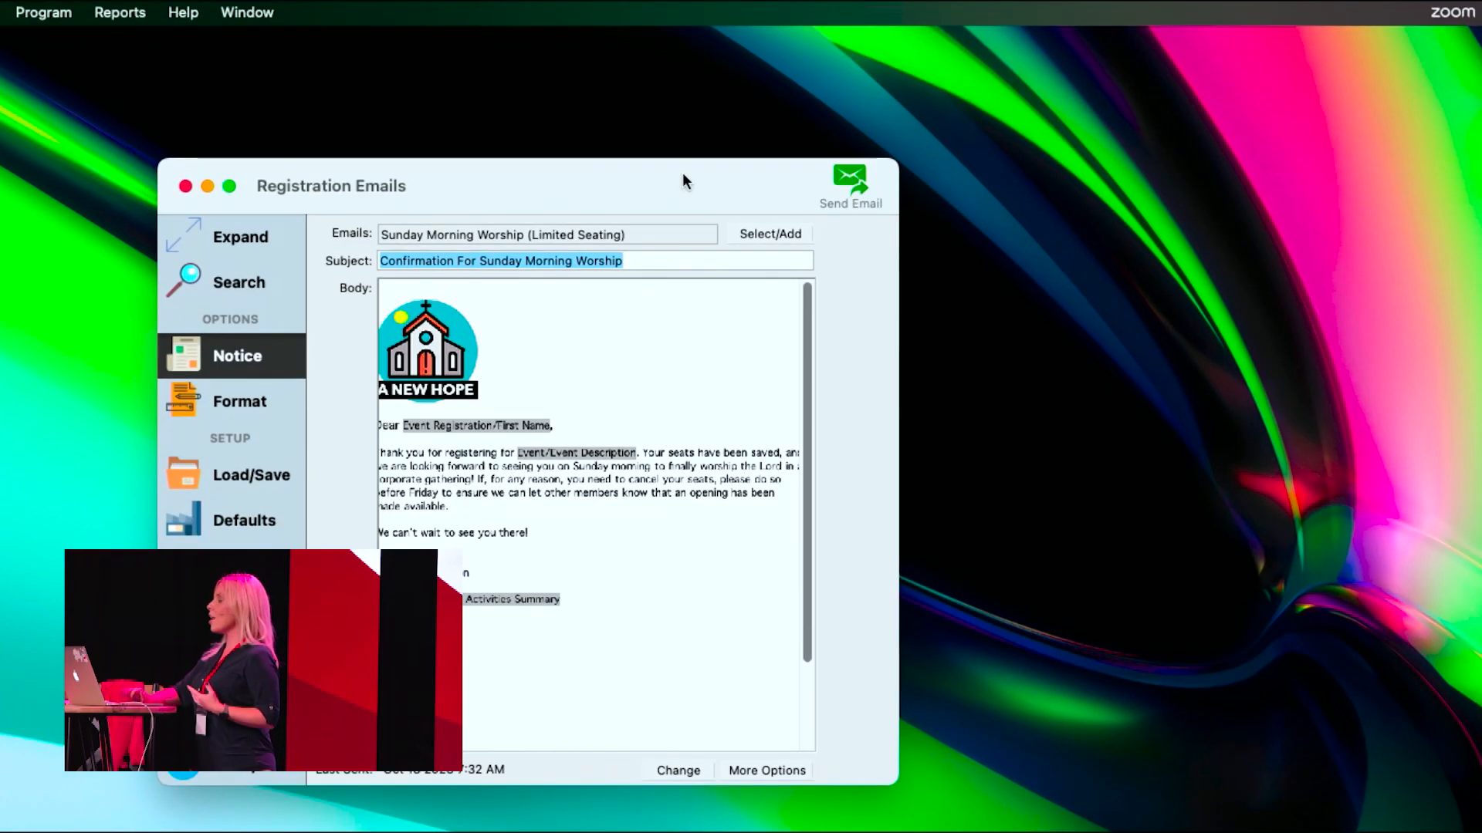
{"action": "left_click", "coordinate": [761, 231]}
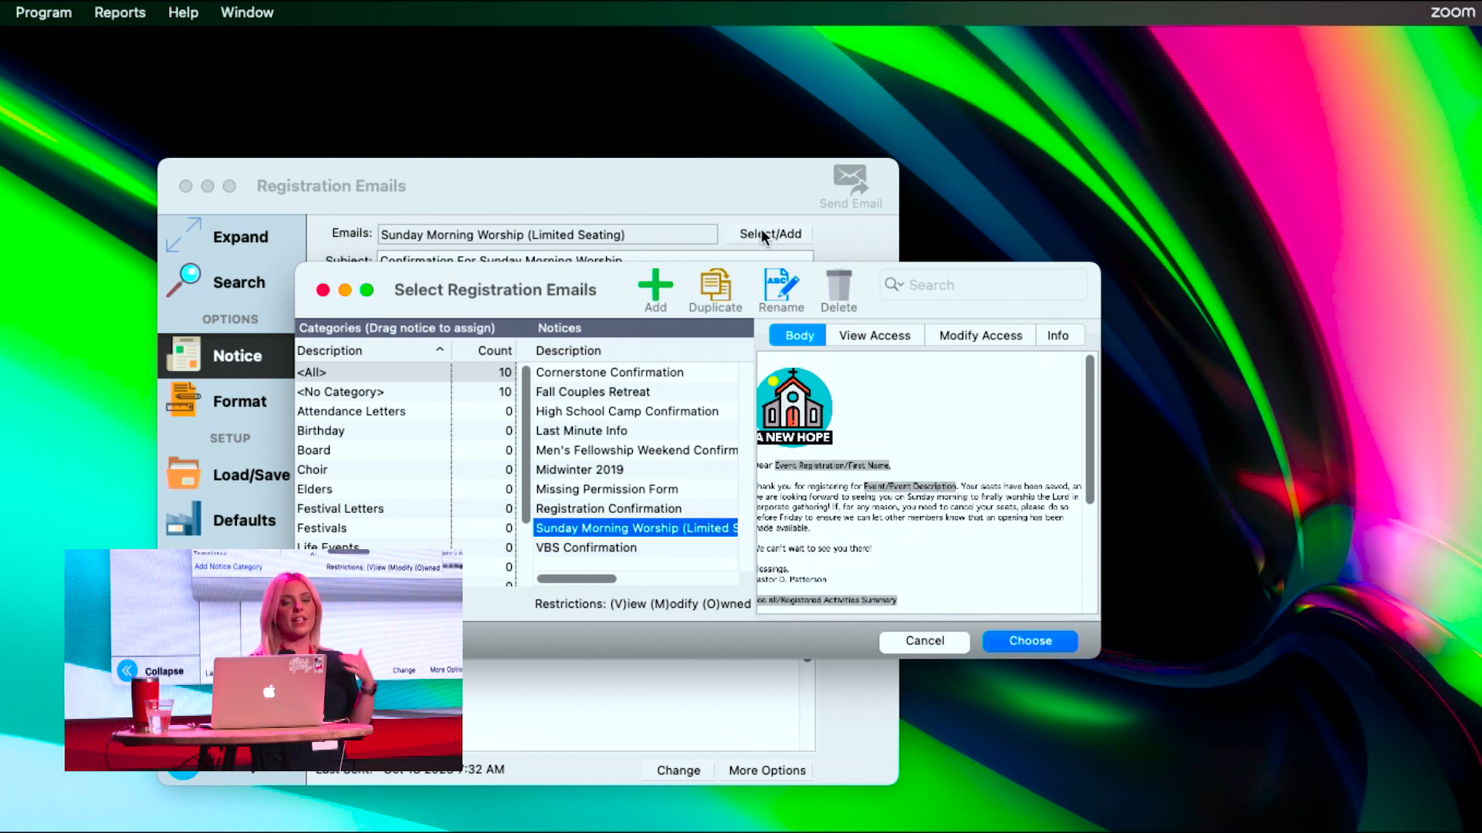
{"action": "scroll", "coordinate": [365, 497], "scroll_direction": "down", "scroll_amount": 1}
{"action": "scroll", "coordinate": [366, 497], "scroll_direction": "down", "scroll_amount": 2}
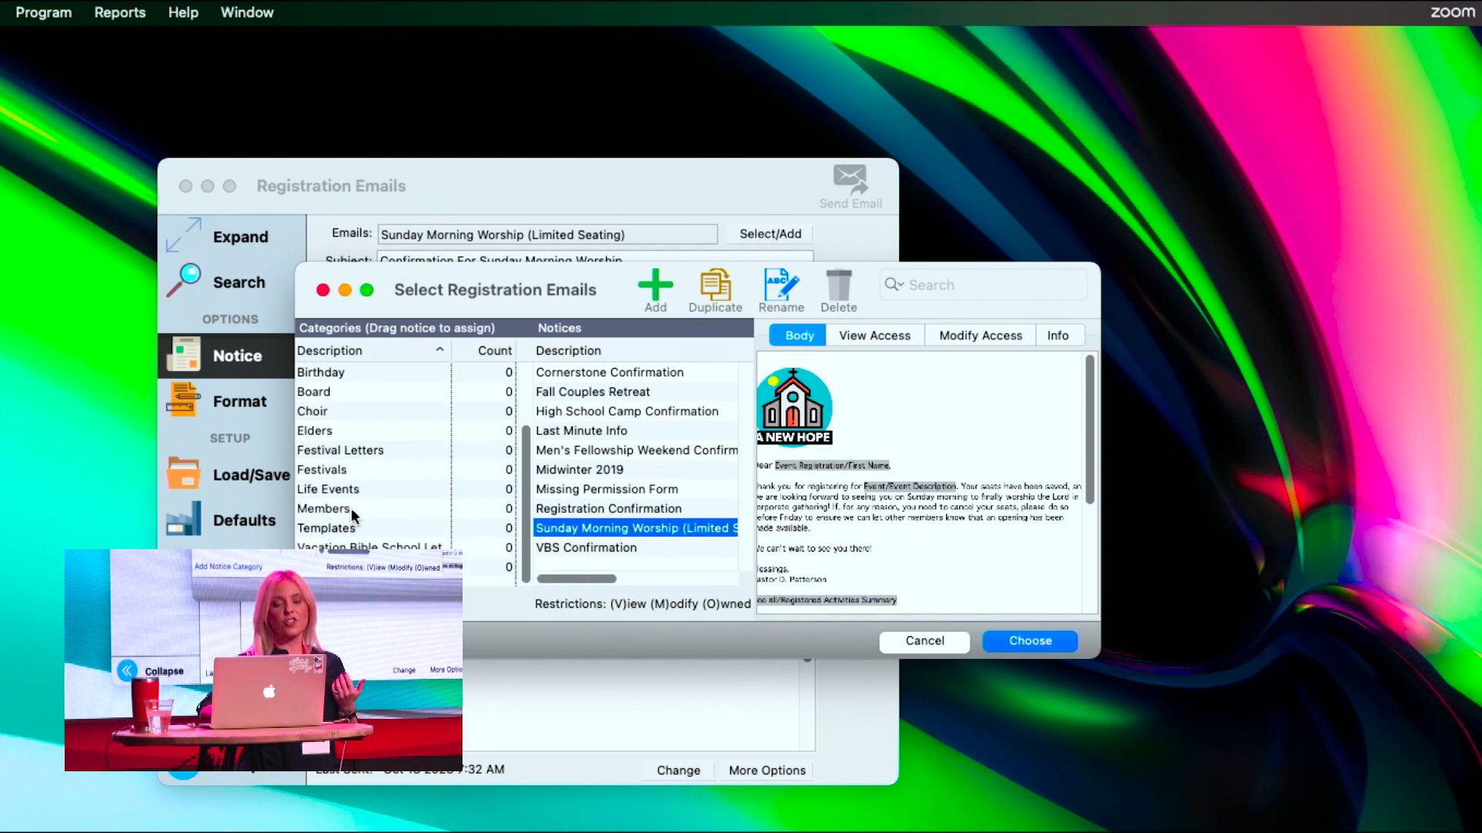
{"action": "left_click", "coordinate": [351, 507]}
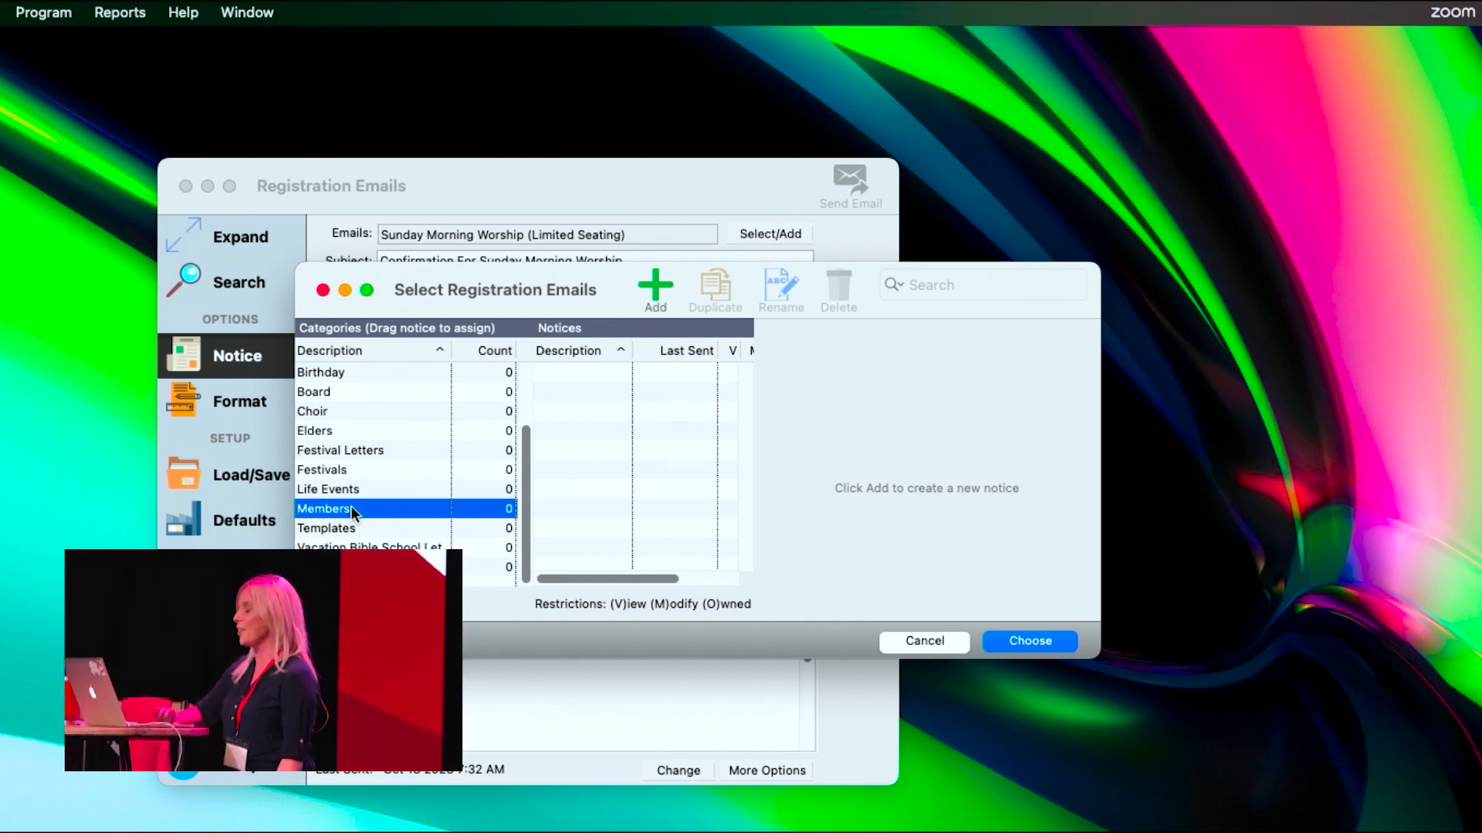
{"action": "scroll", "coordinate": [395, 465], "scroll_direction": "up", "scroll_amount": 1}
{"action": "scroll", "coordinate": [395, 464], "scroll_direction": "up", "scroll_amount": 2}
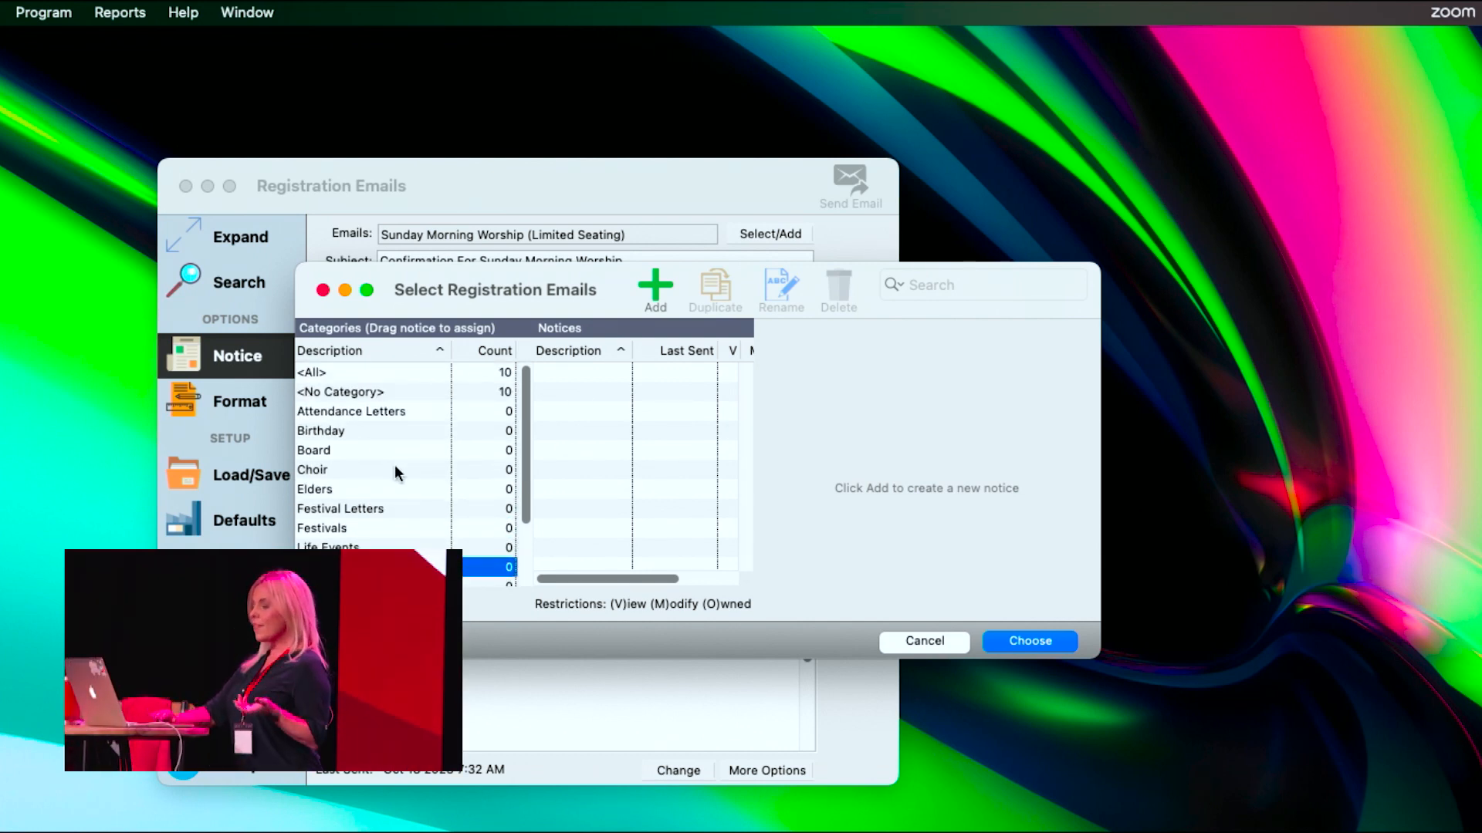
{"action": "scroll", "coordinate": [395, 465], "scroll_direction": "down", "scroll_amount": 3}
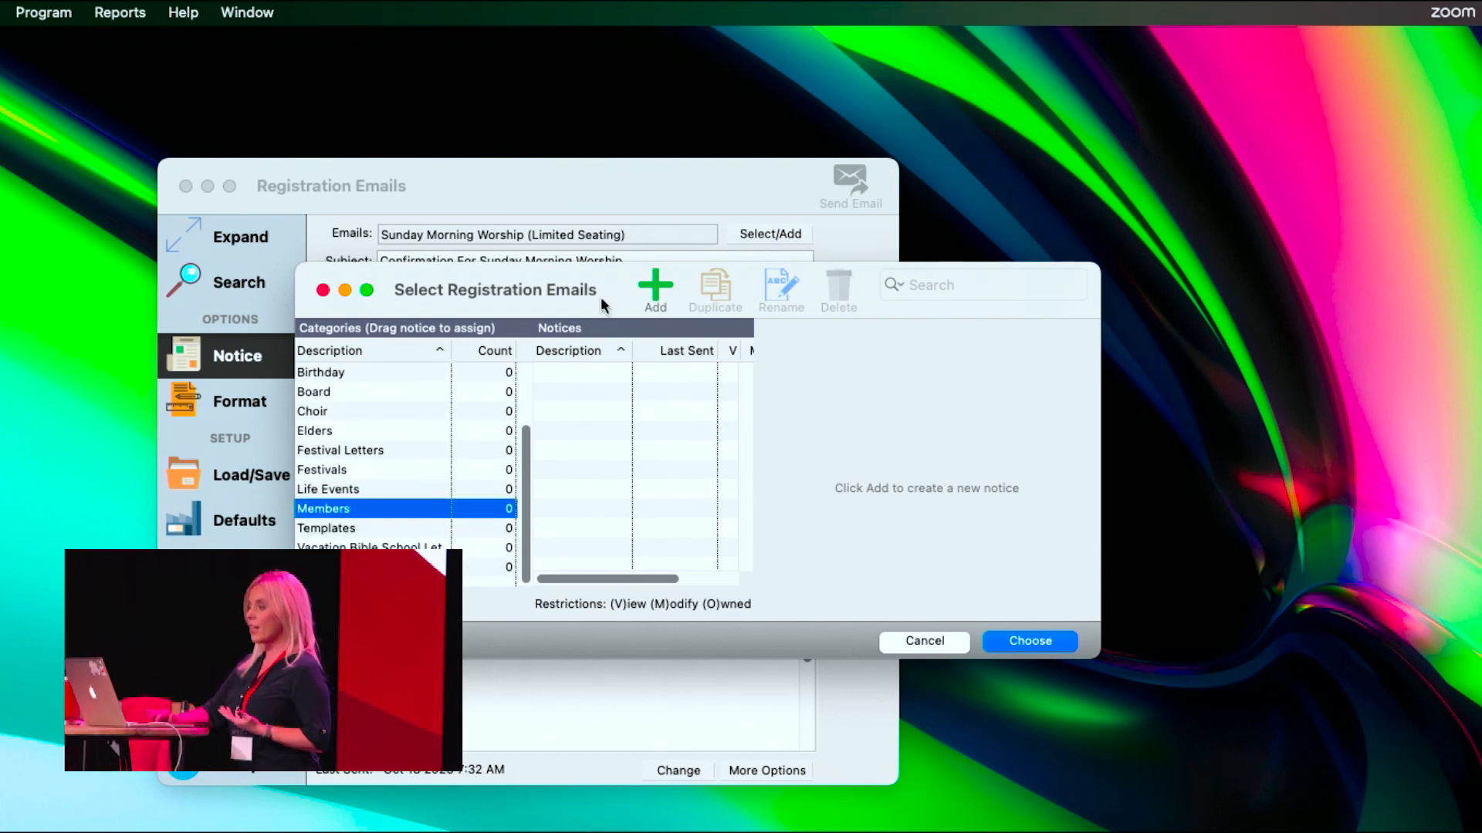
{"action": "left_click", "coordinate": [656, 294]}
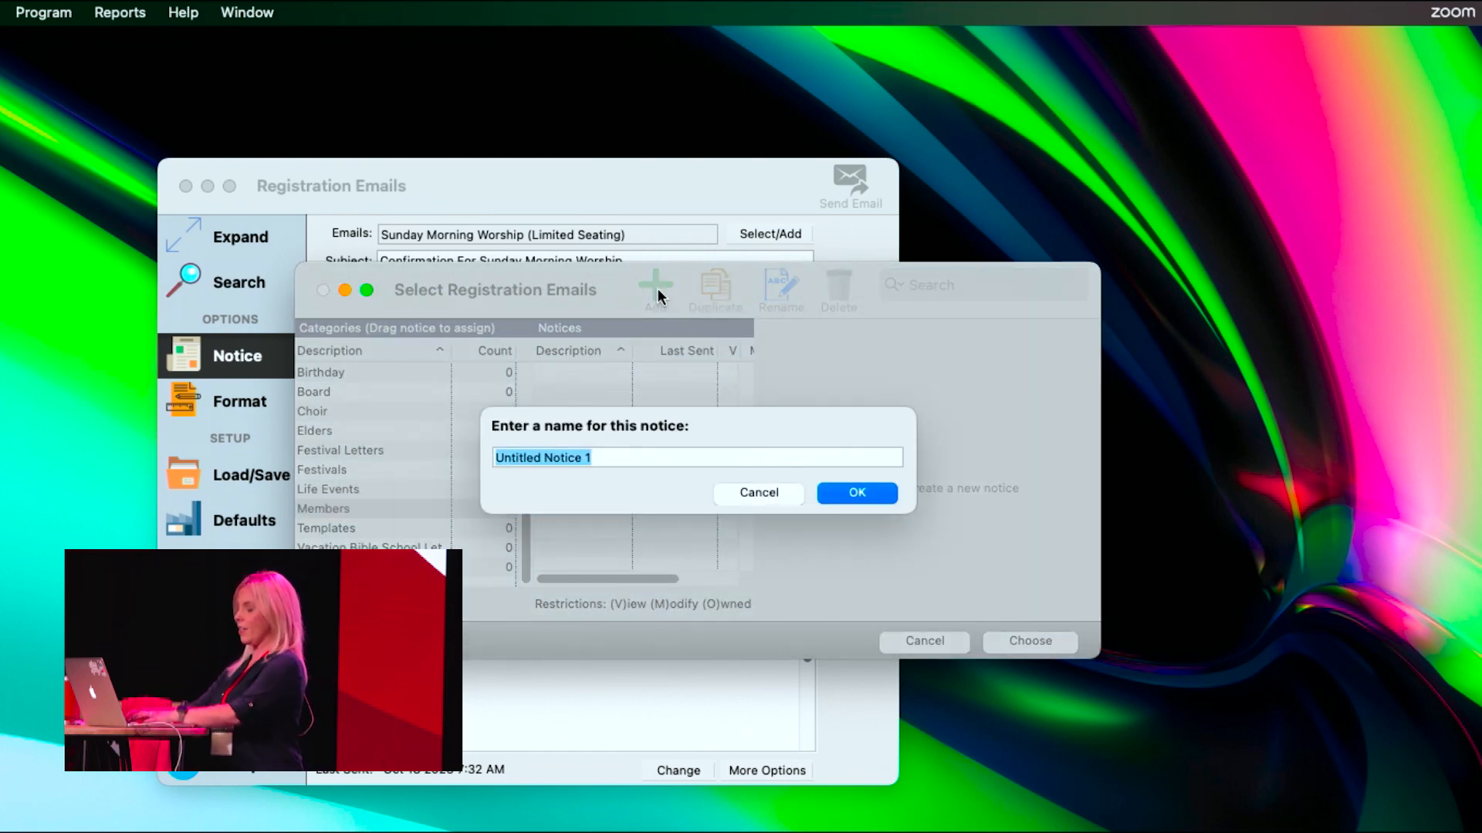
{"action": "type", "text": "Training Event"}
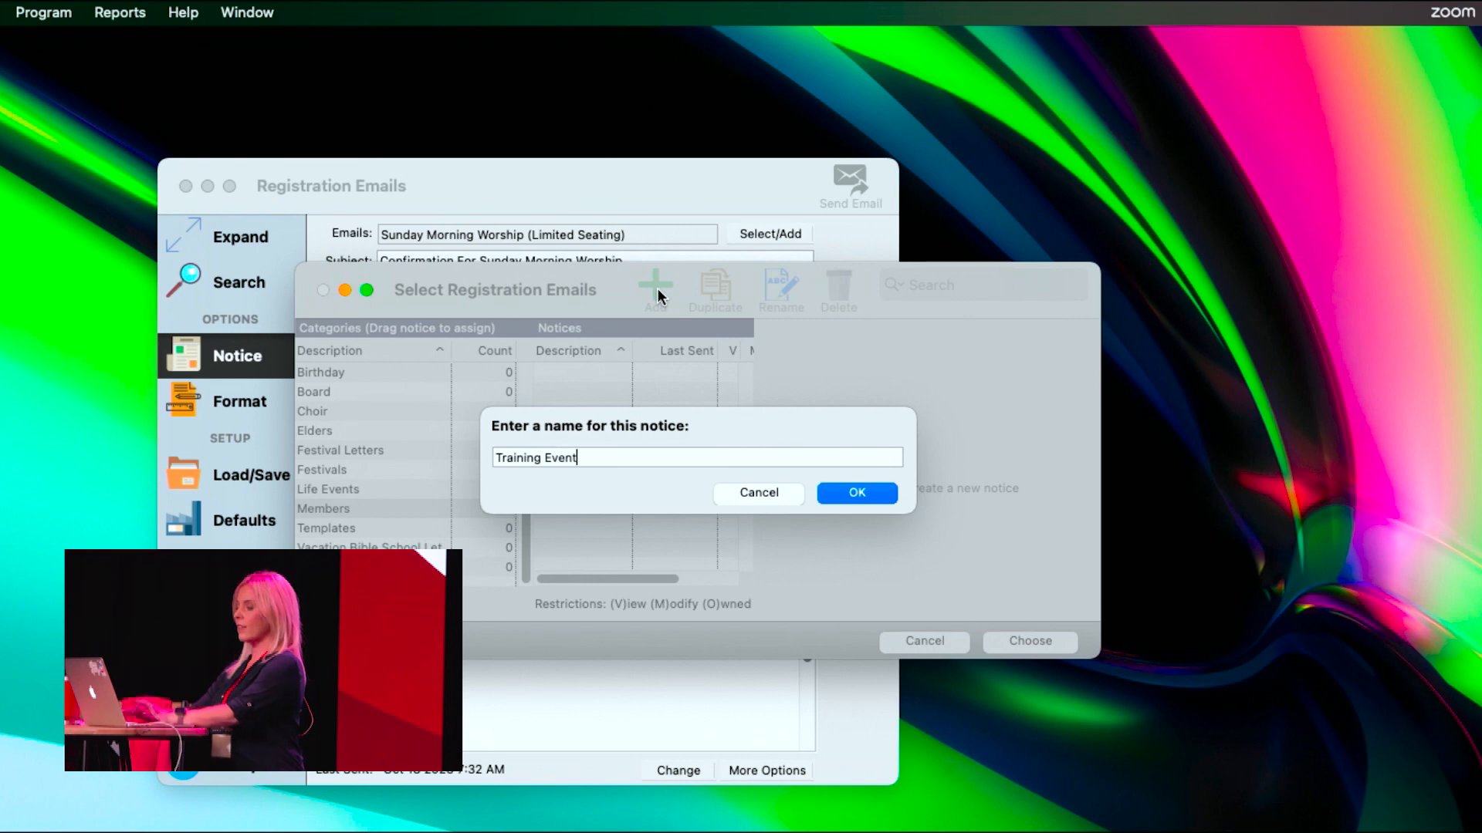
{"action": "left_click", "coordinate": [775, 489]}
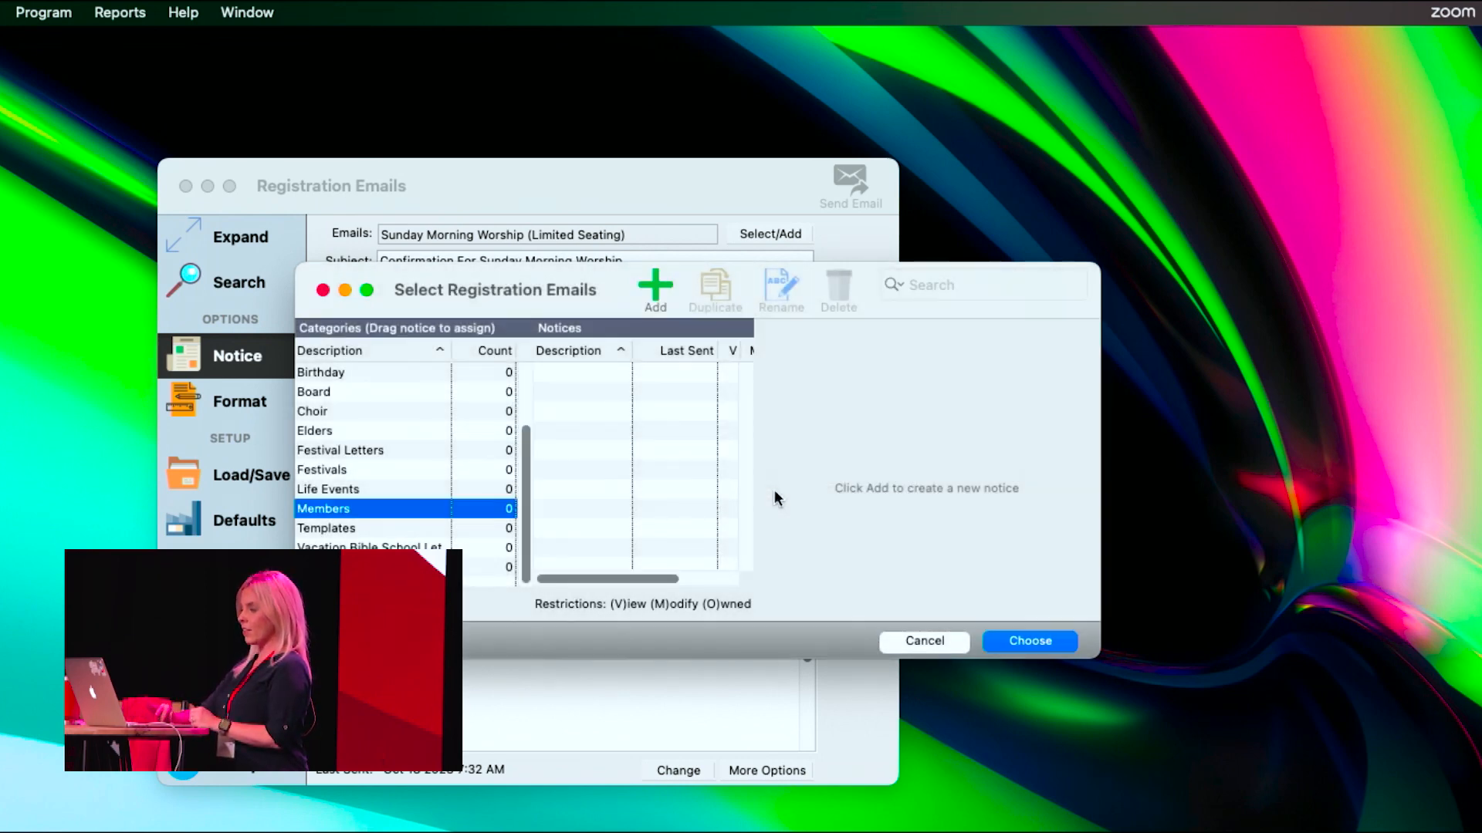
{"action": "left_click", "coordinate": [323, 290]}
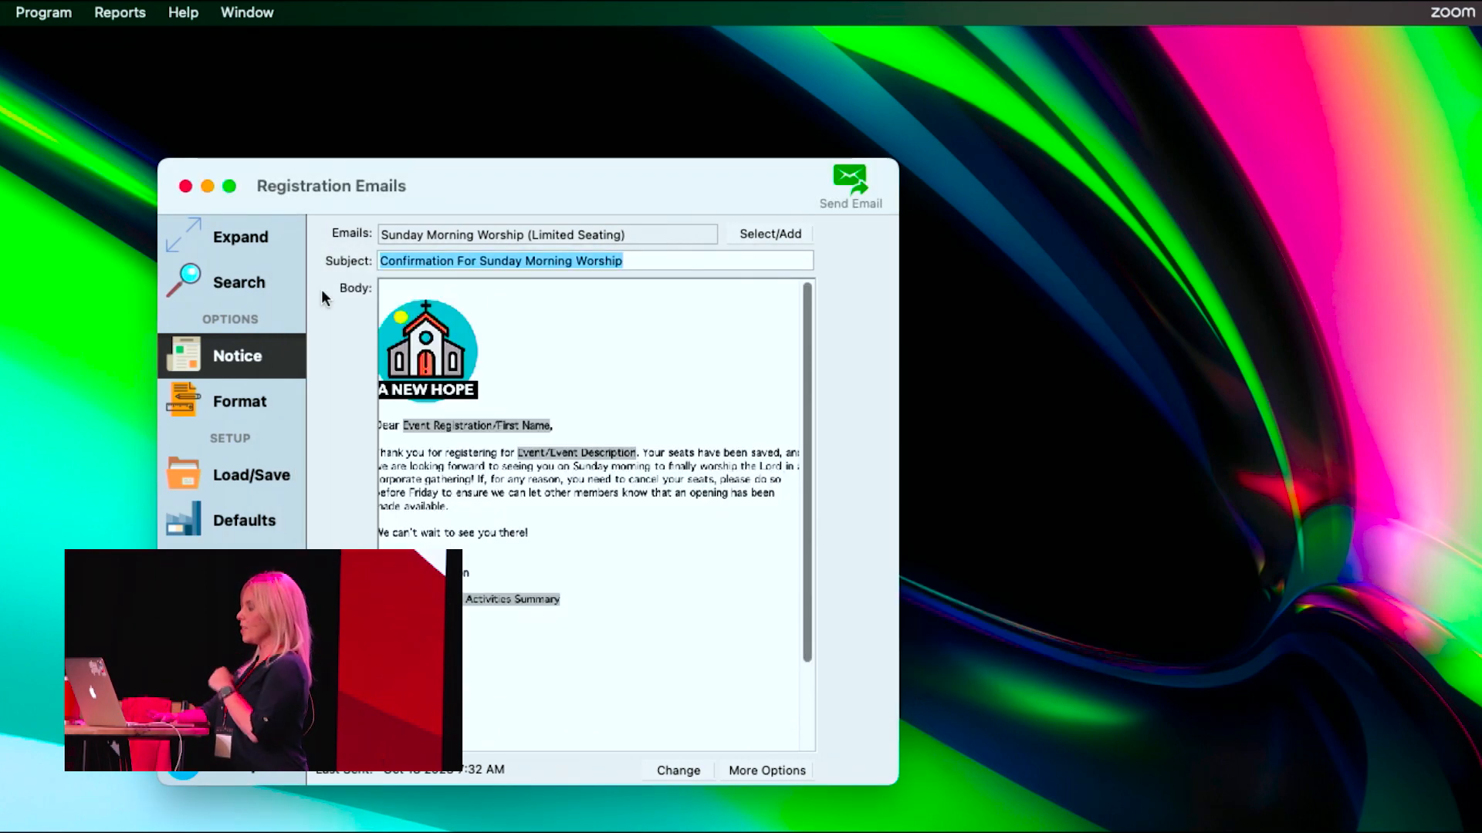
Create a registration email notice named "Training Confirmation" in the last category of the notice selection list.
{"action": "left_click", "coordinate": [760, 235]}
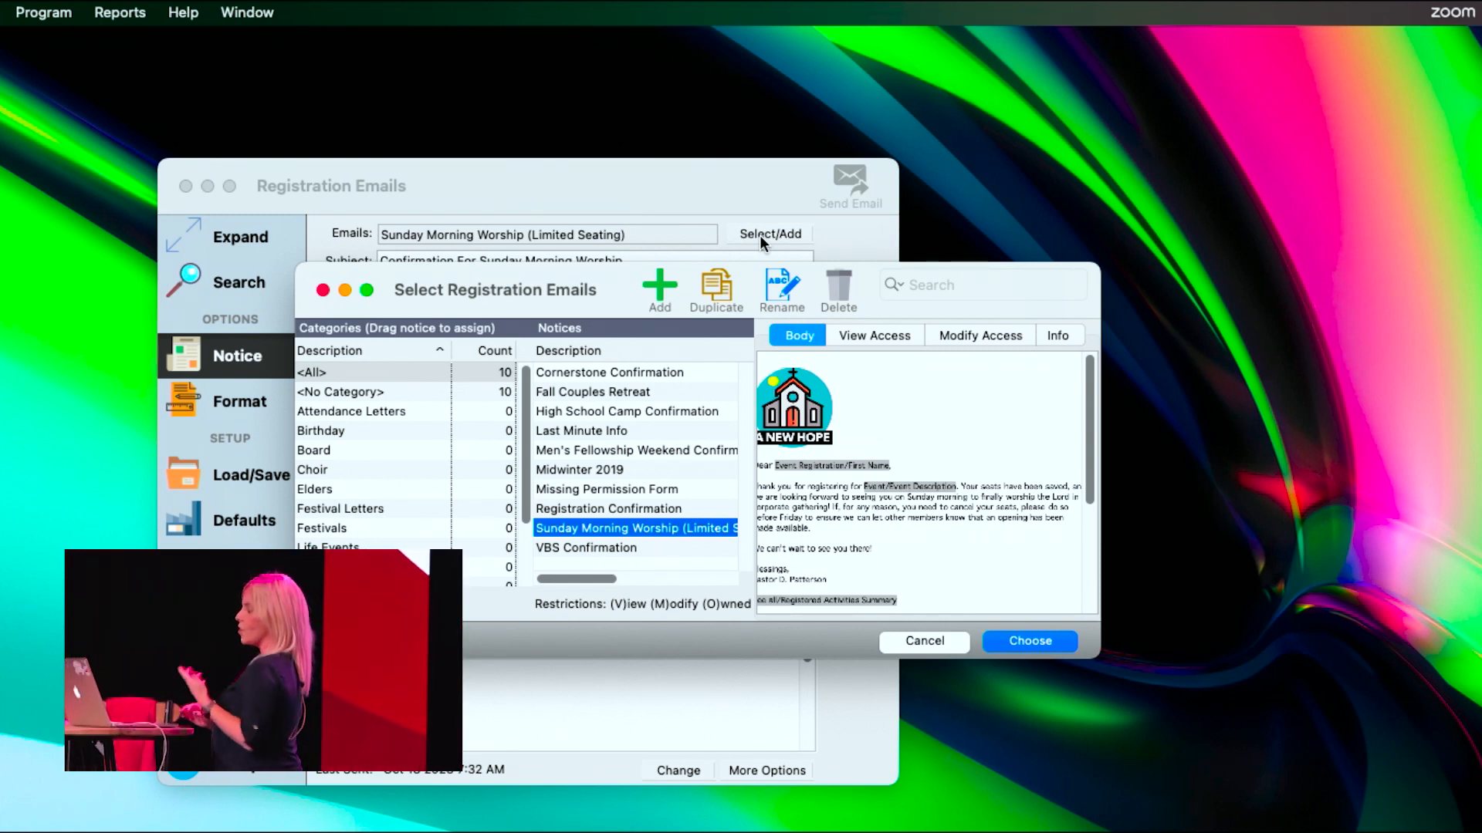
{"action": "scroll", "coordinate": [378, 473], "scroll_direction": "down", "scroll_amount": 3}
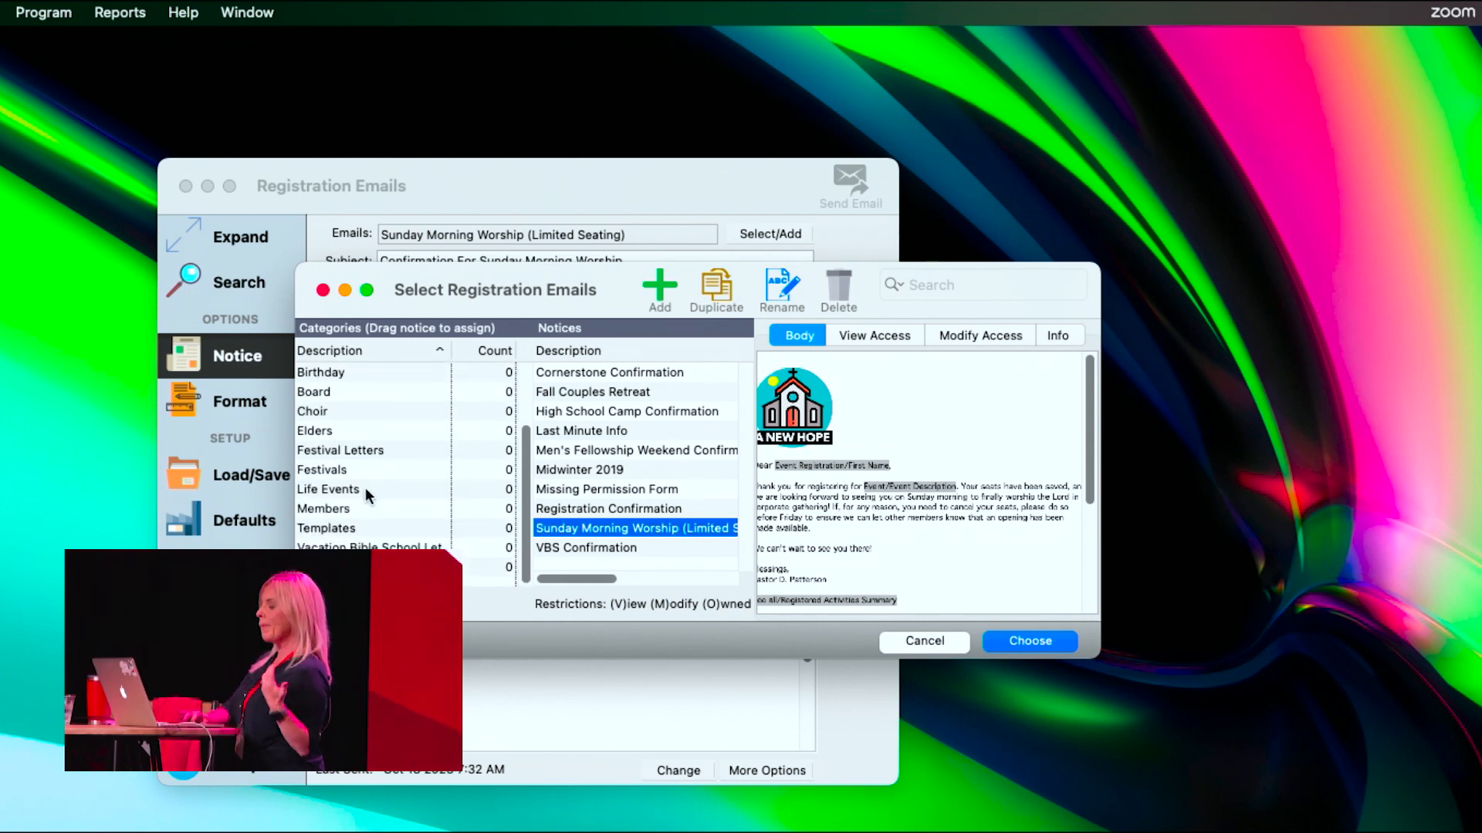
{"action": "left_click", "coordinate": [363, 567]}
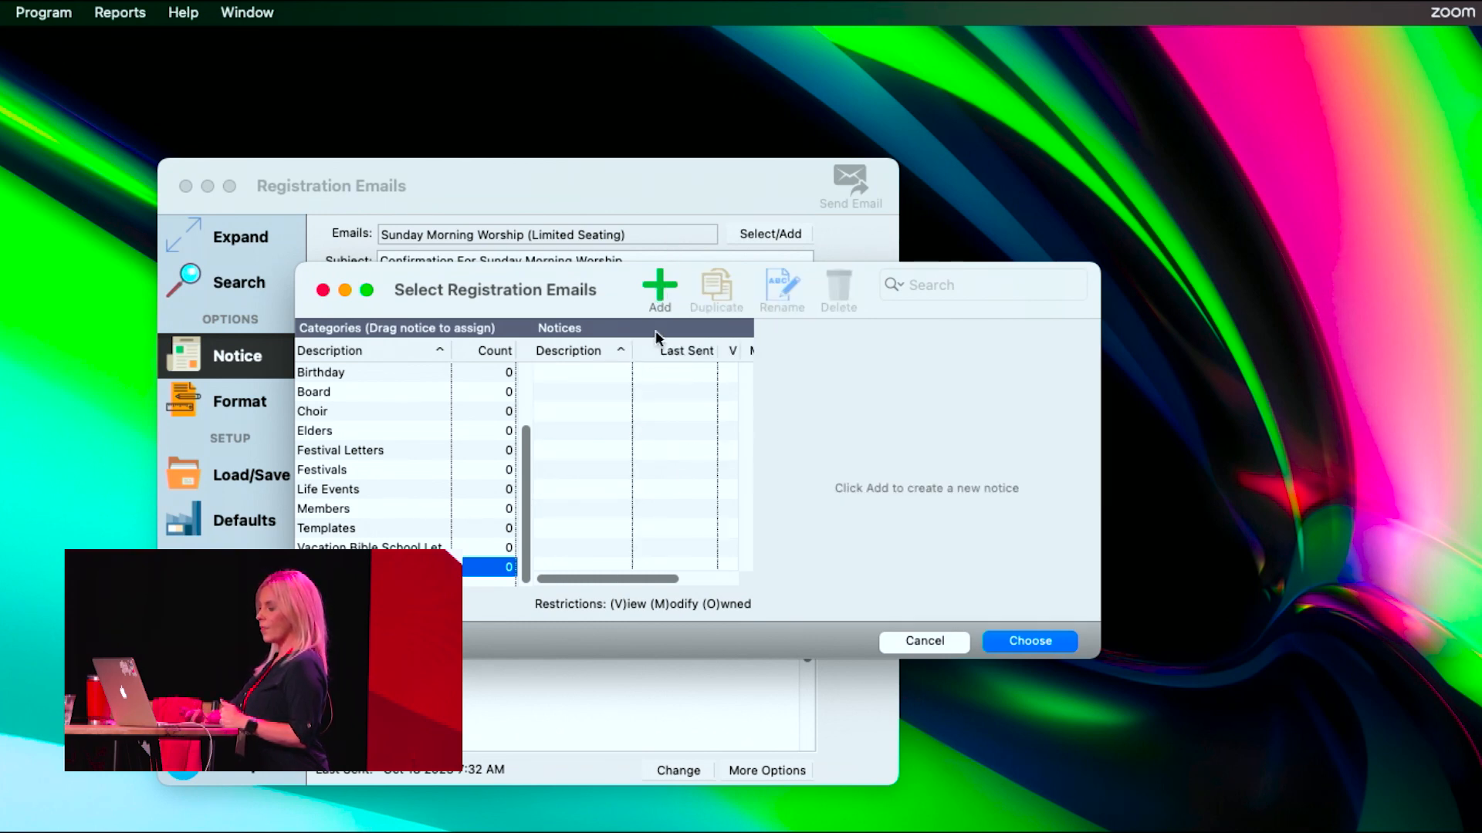
{"action": "left_click", "coordinate": [660, 292]}
{"action": "type", "text": "Tr"}
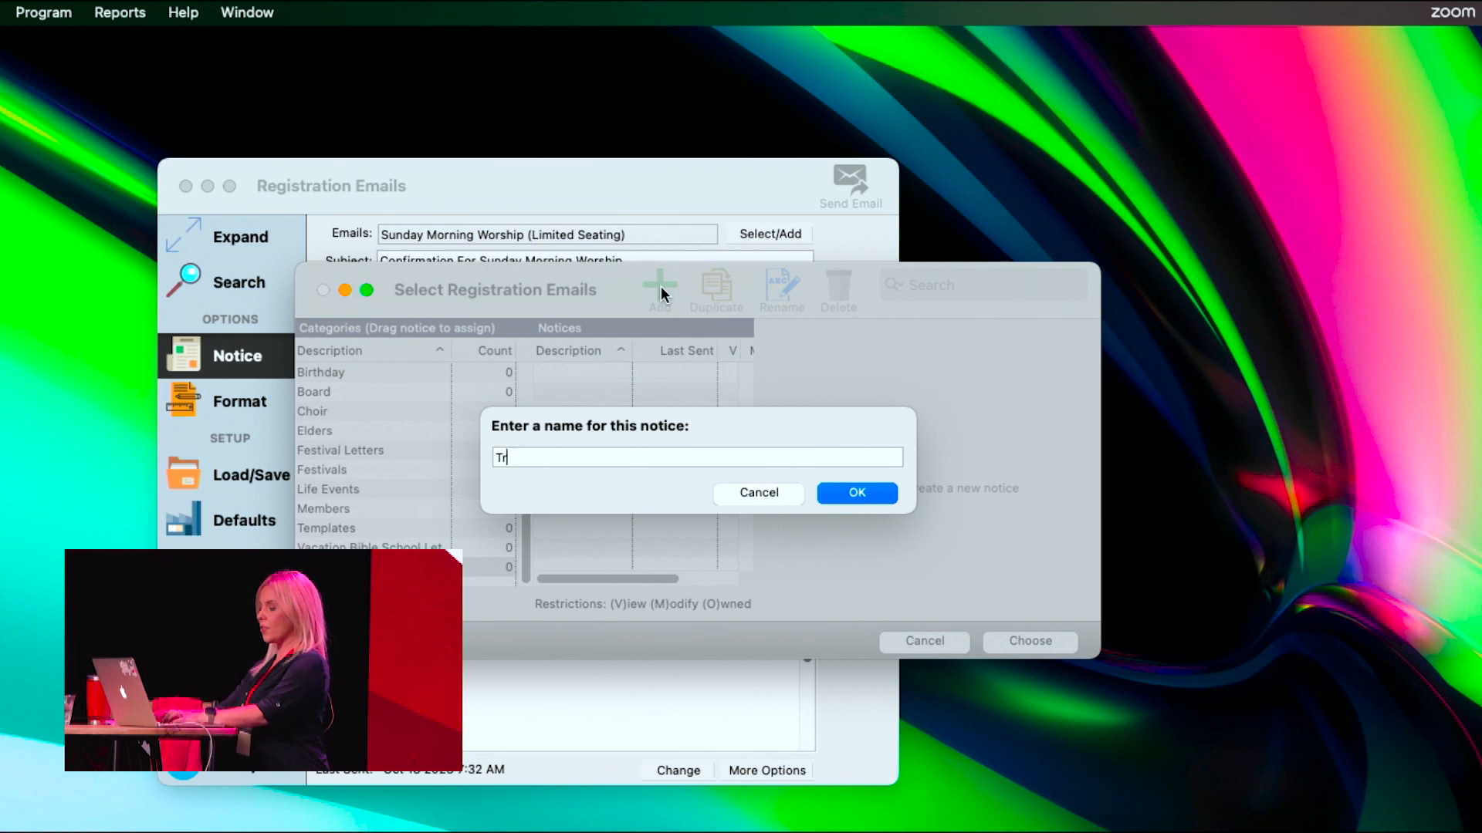
{"action": "type", "text": "aining Confirmation"}
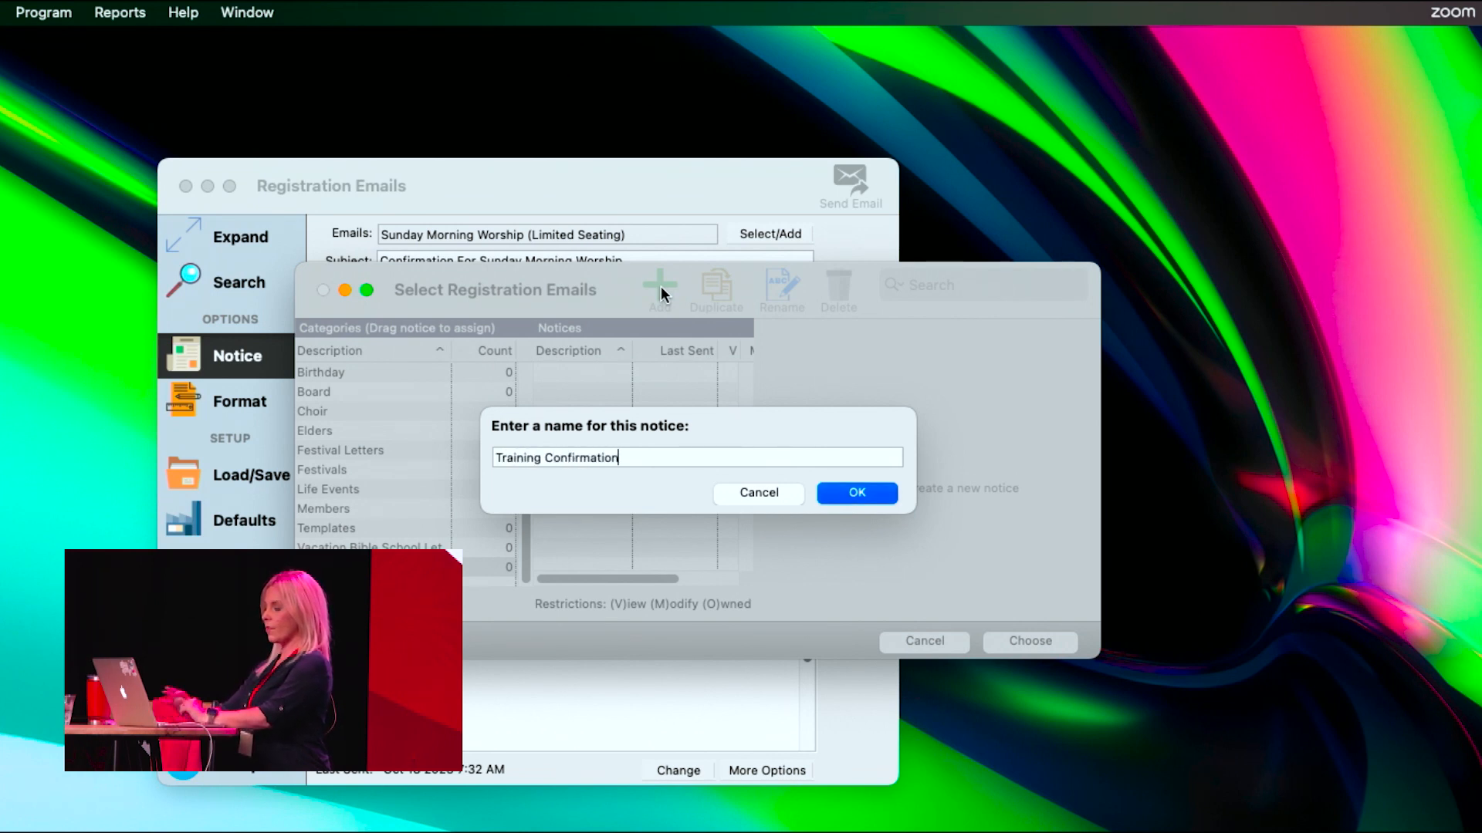
{"action": "key", "text": "Return"}
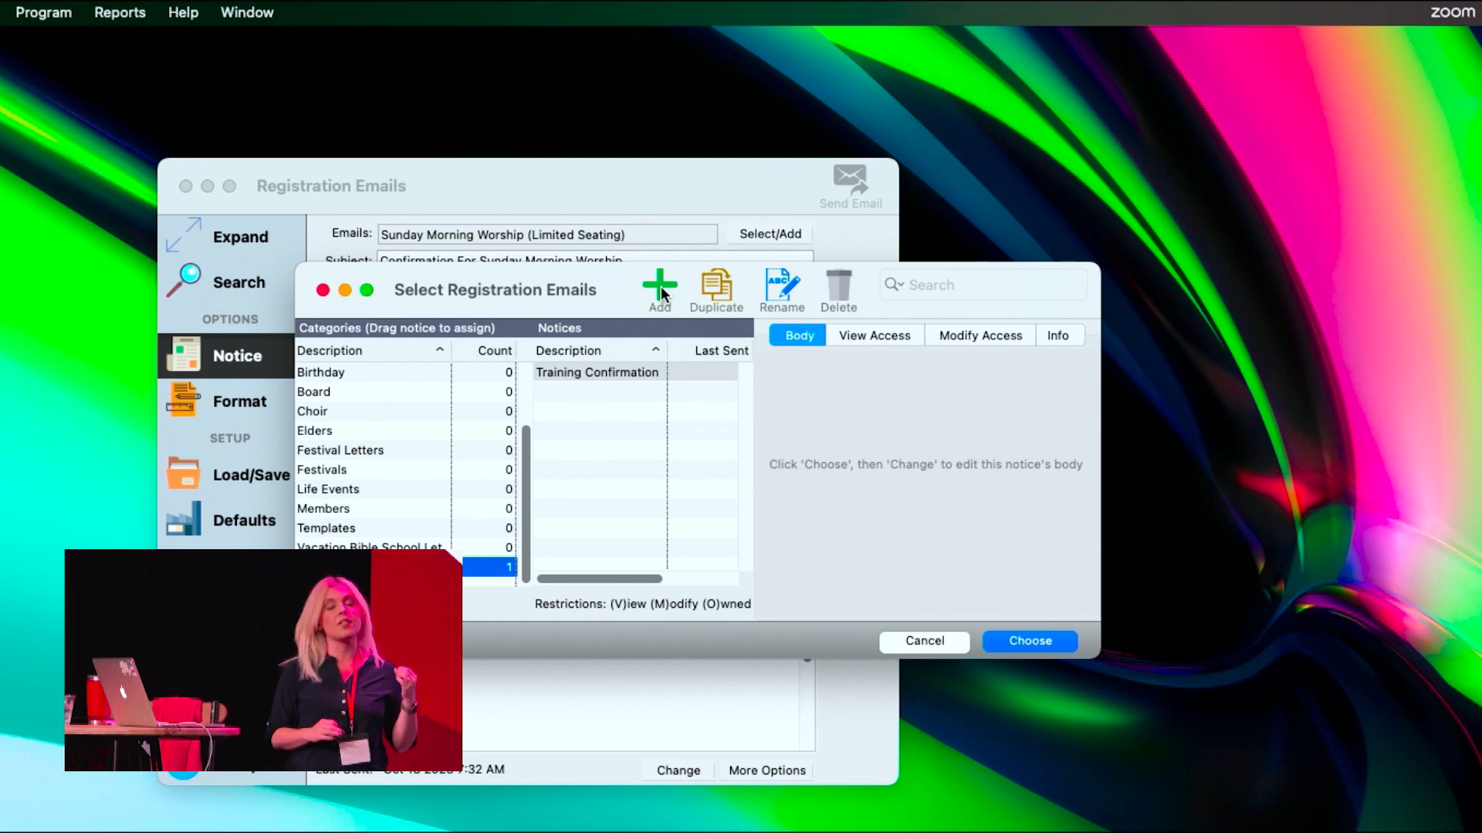
Try the Public and Selected view access options for the Training Confirmation notice and set it back to Private.
{"action": "left_click", "coordinate": [867, 340]}
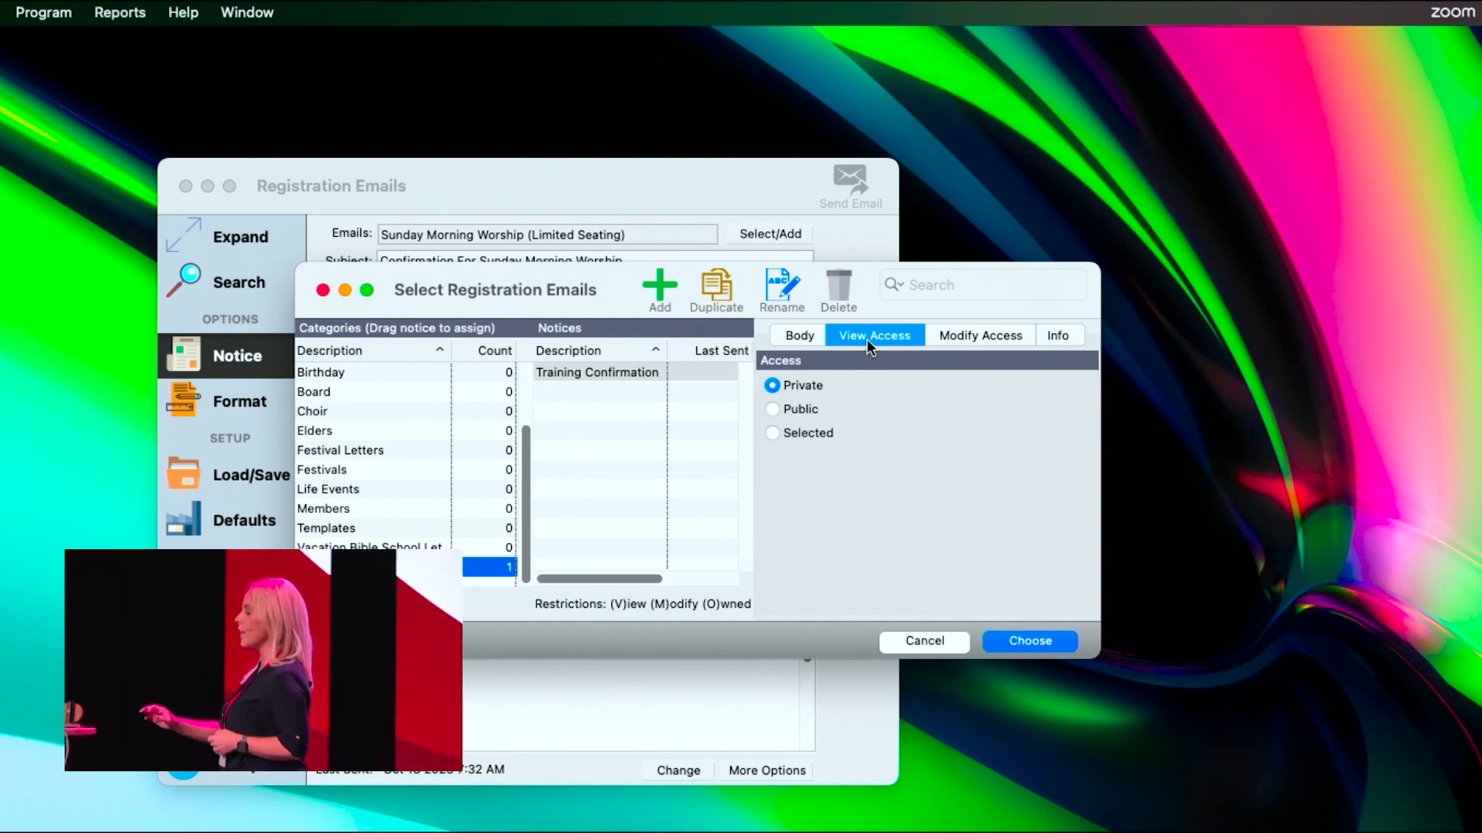
{"action": "left_click", "coordinate": [799, 407]}
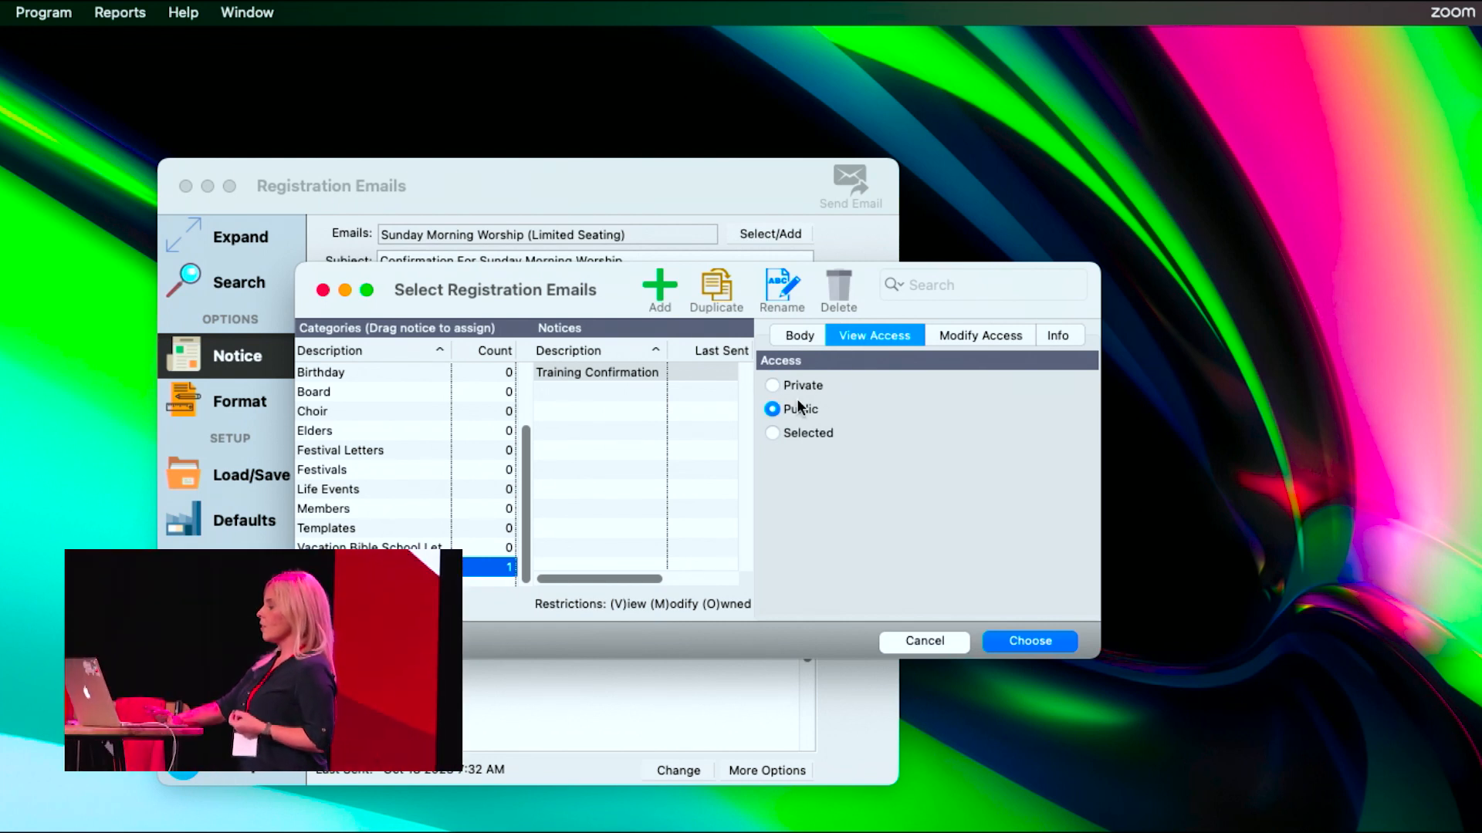
{"action": "left_click", "coordinate": [779, 433]}
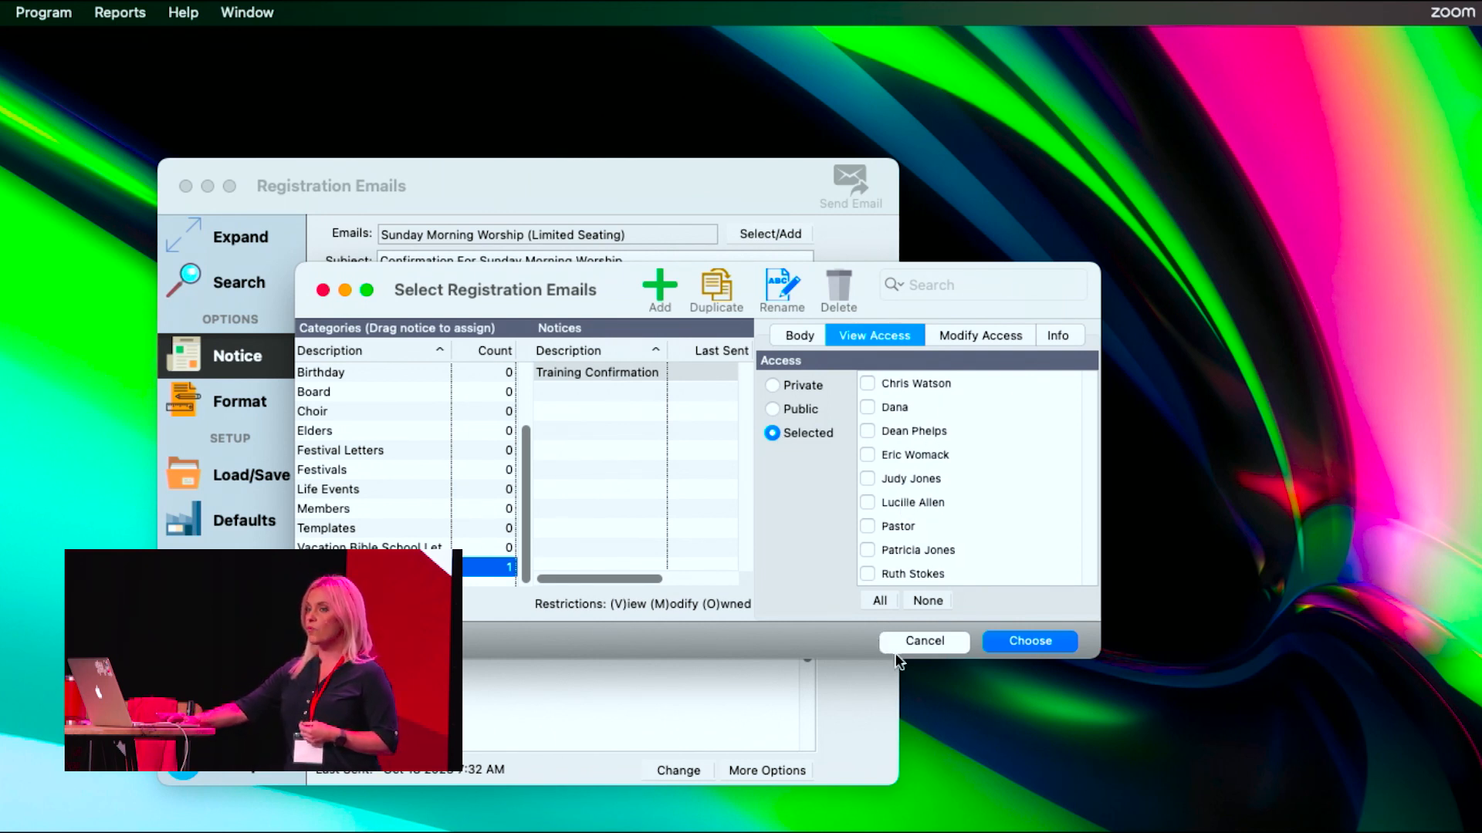
{"action": "left_click", "coordinate": [795, 386]}
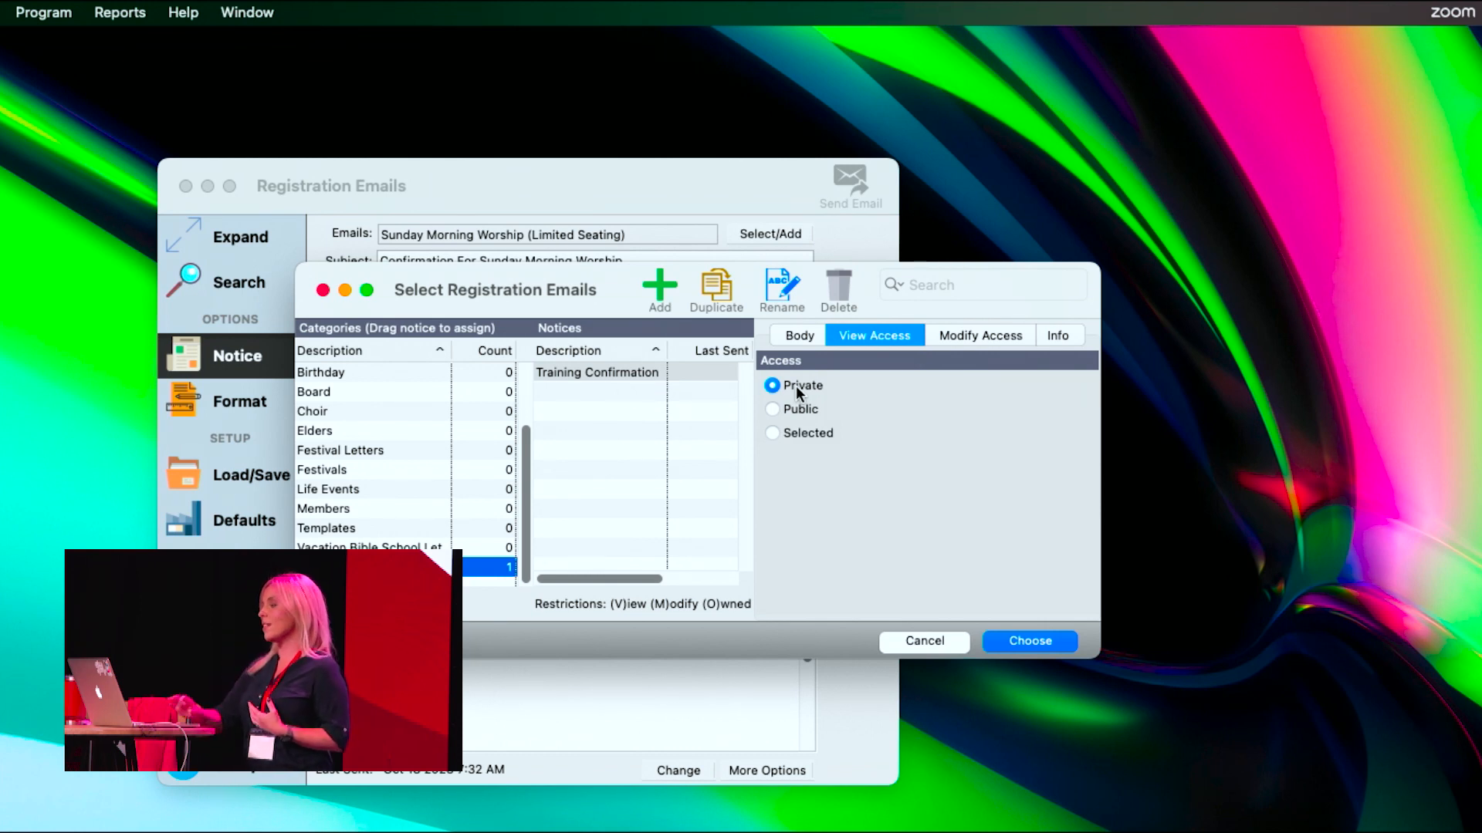
Check the Training Confirmation notice's modify access, and review the Notices and Sets areas in Administration before closing it.
{"action": "left_click", "coordinate": [975, 337]}
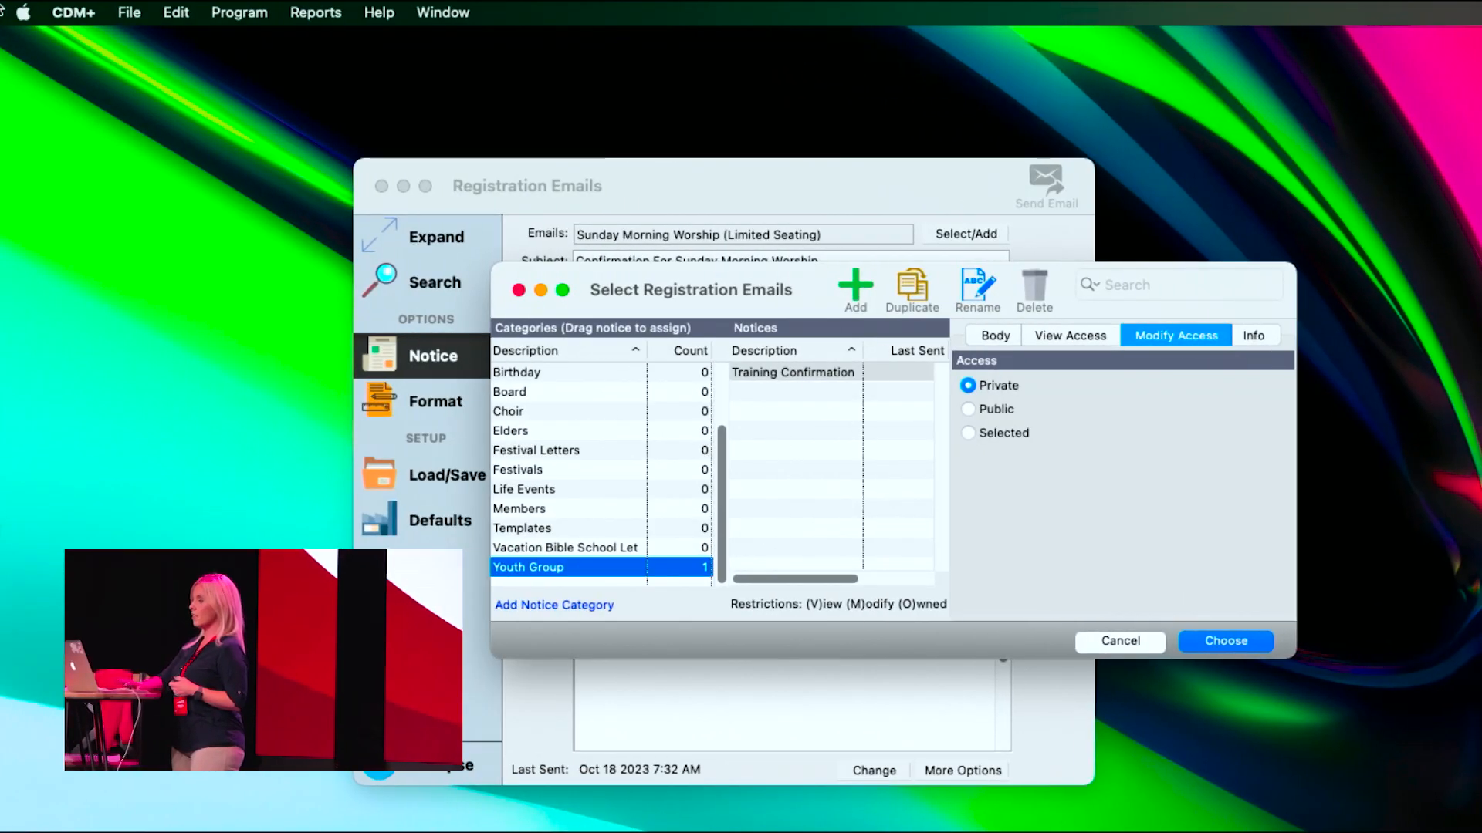
{"action": "left_click", "coordinate": [129, 13]}
{"action": "left_click", "coordinate": [134, 67]}
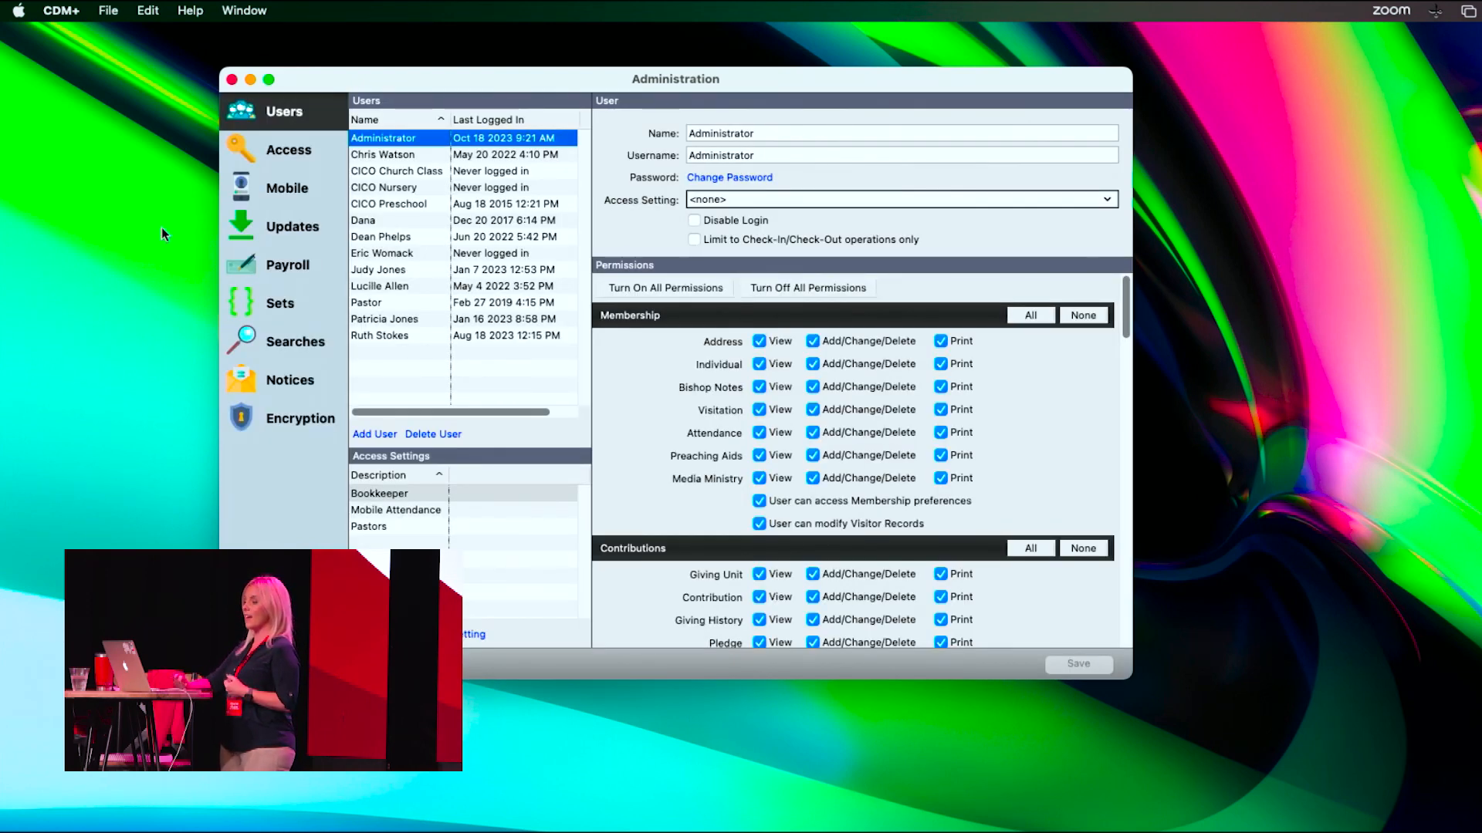
{"action": "left_click", "coordinate": [283, 383]}
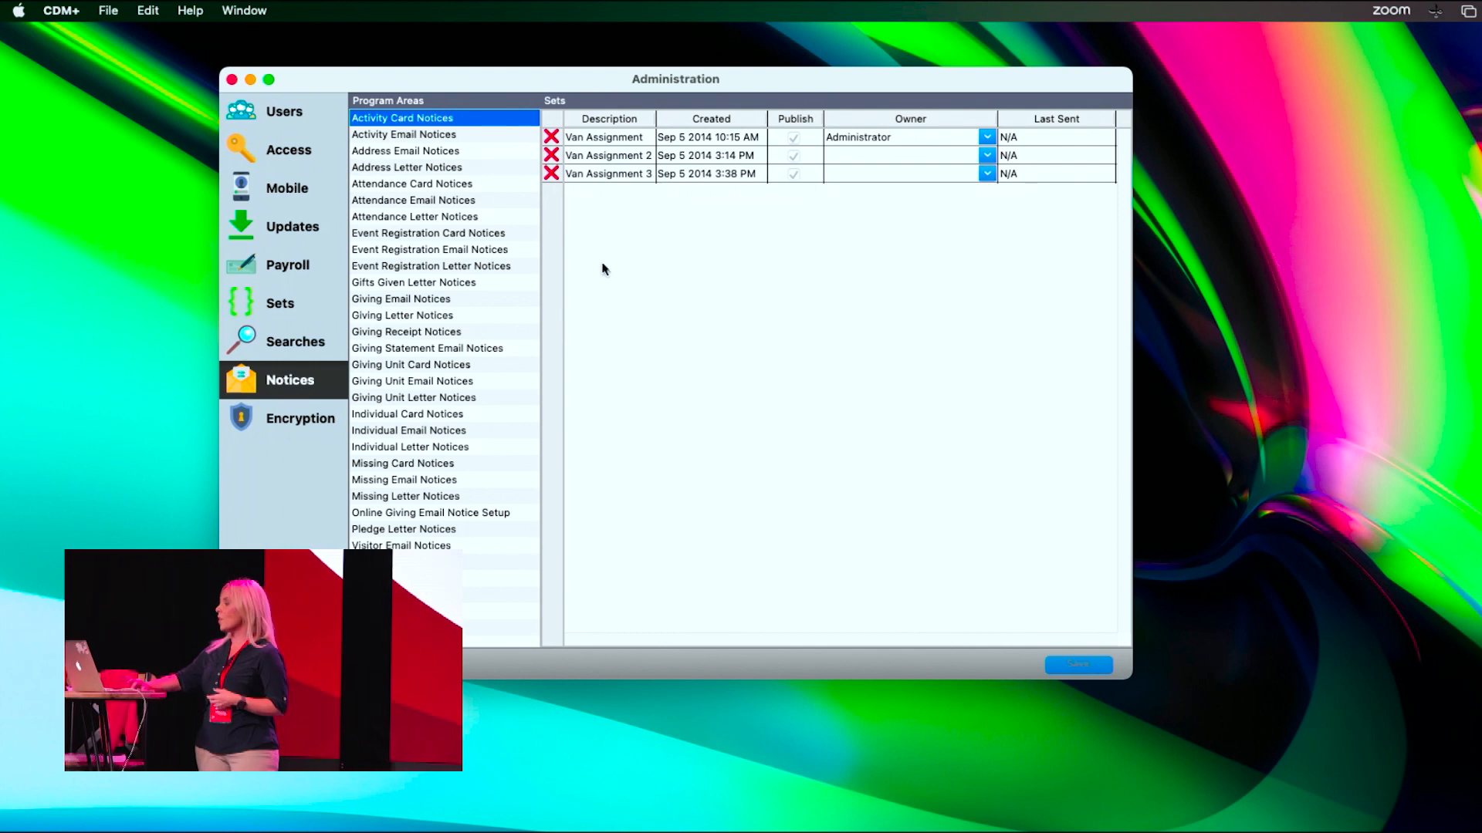
{"action": "left_click", "coordinate": [283, 303]}
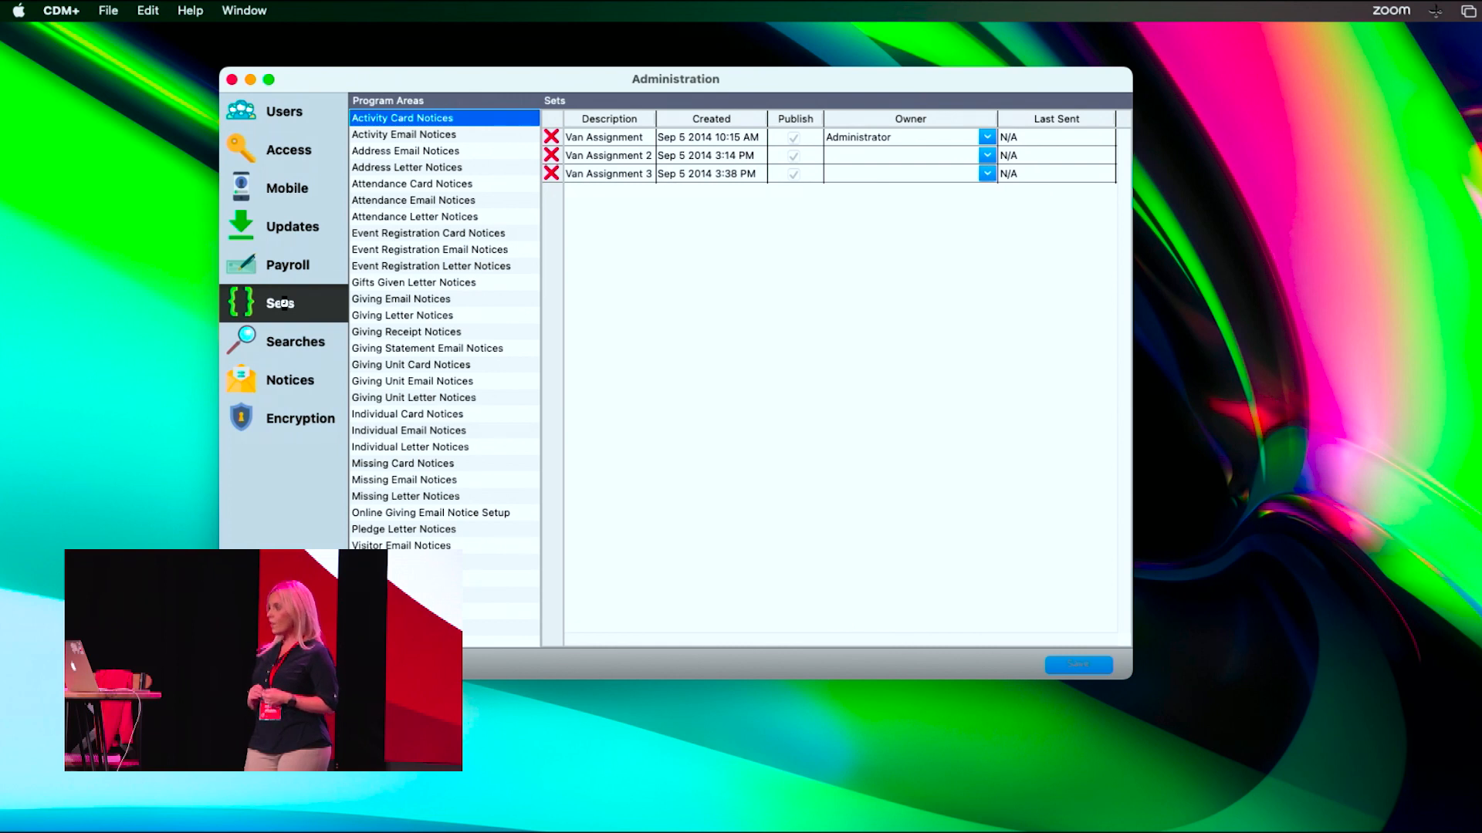
{"action": "left_click", "coordinate": [286, 306]}
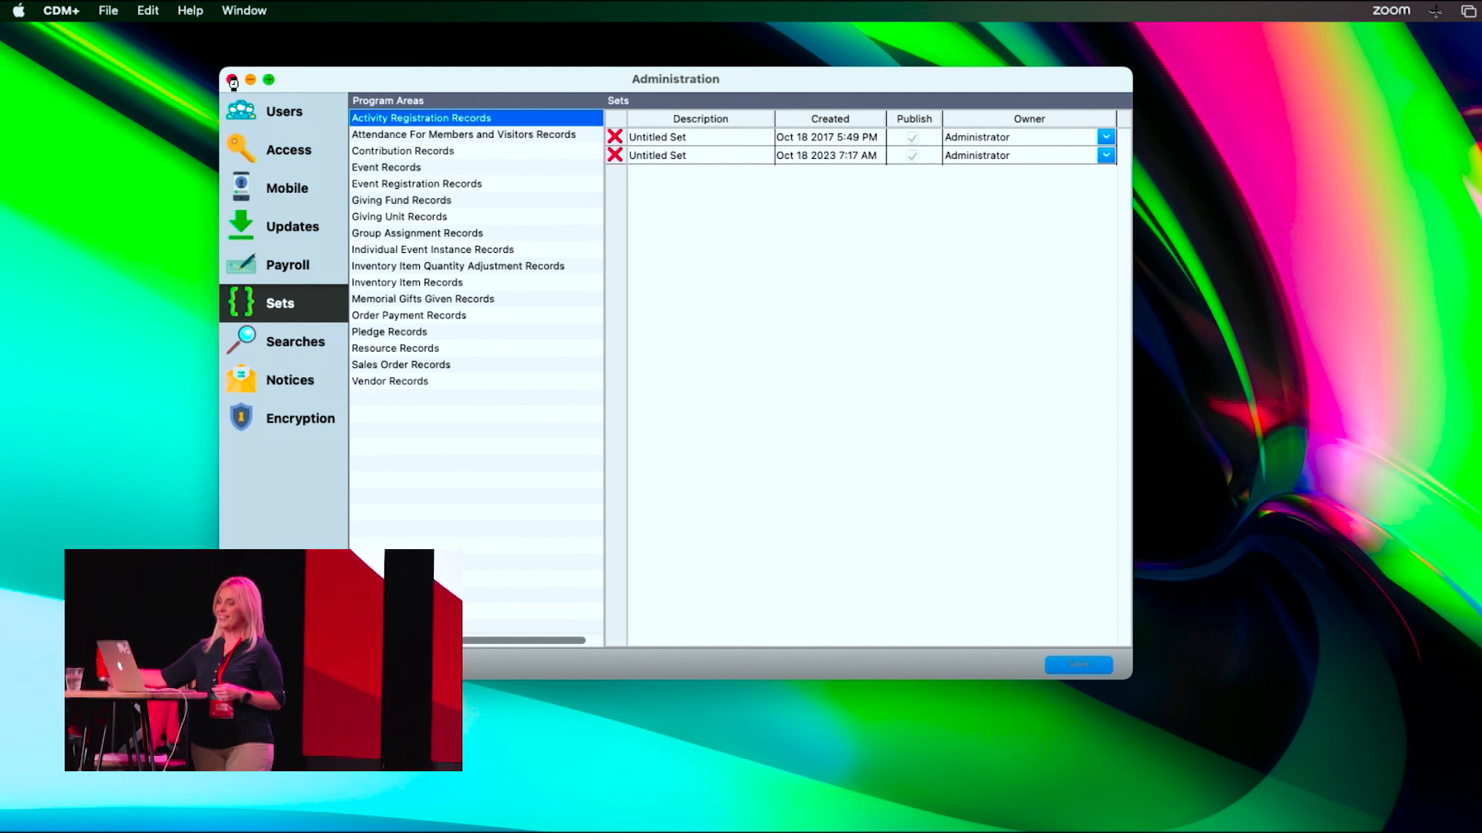
{"action": "left_click", "coordinate": [232, 80]}
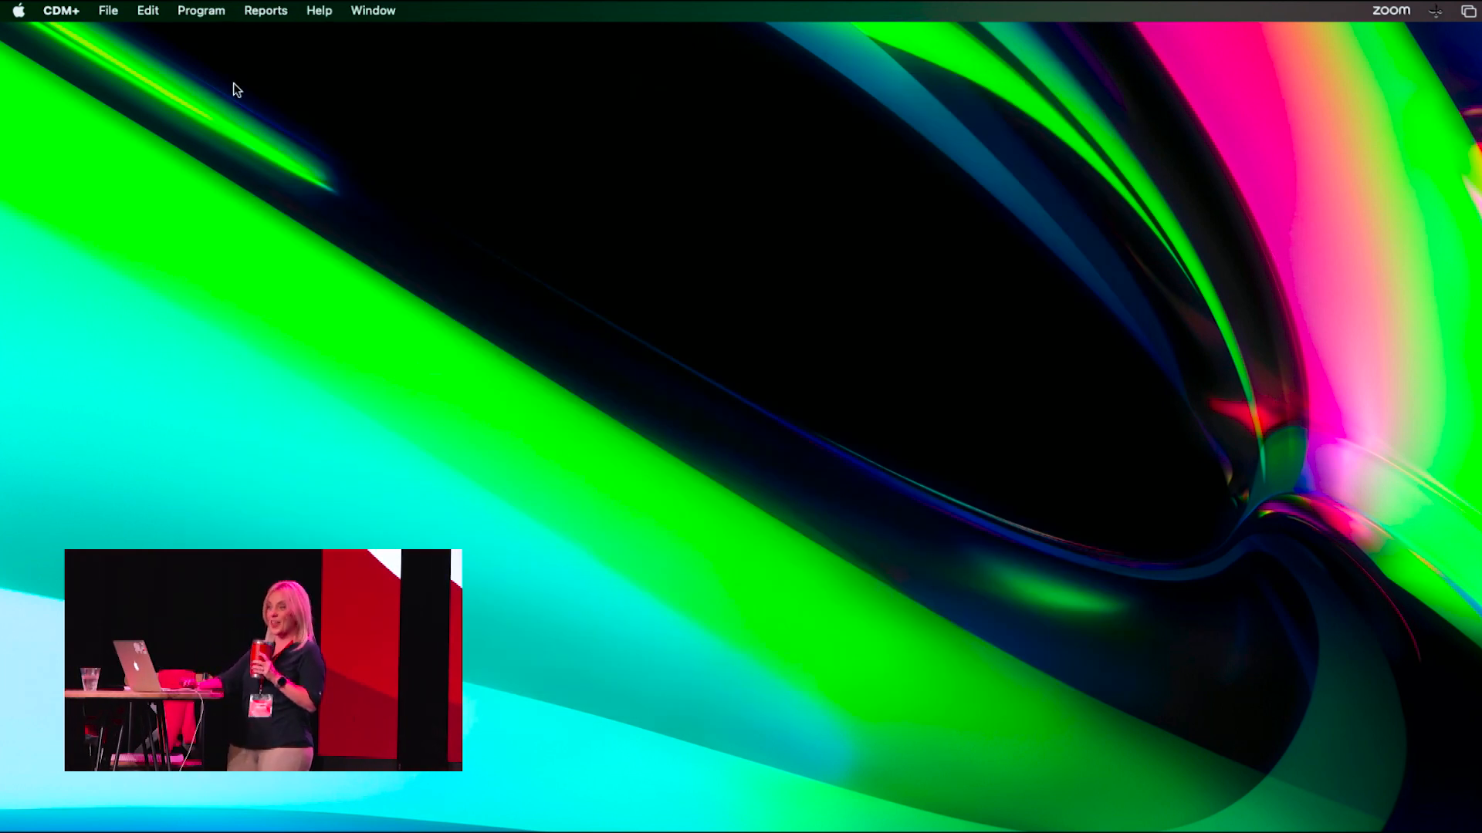
Reopen the Registration Emails report from the event registration notices and bring up its notice selection list.
{"action": "left_click", "coordinate": [204, 11]}
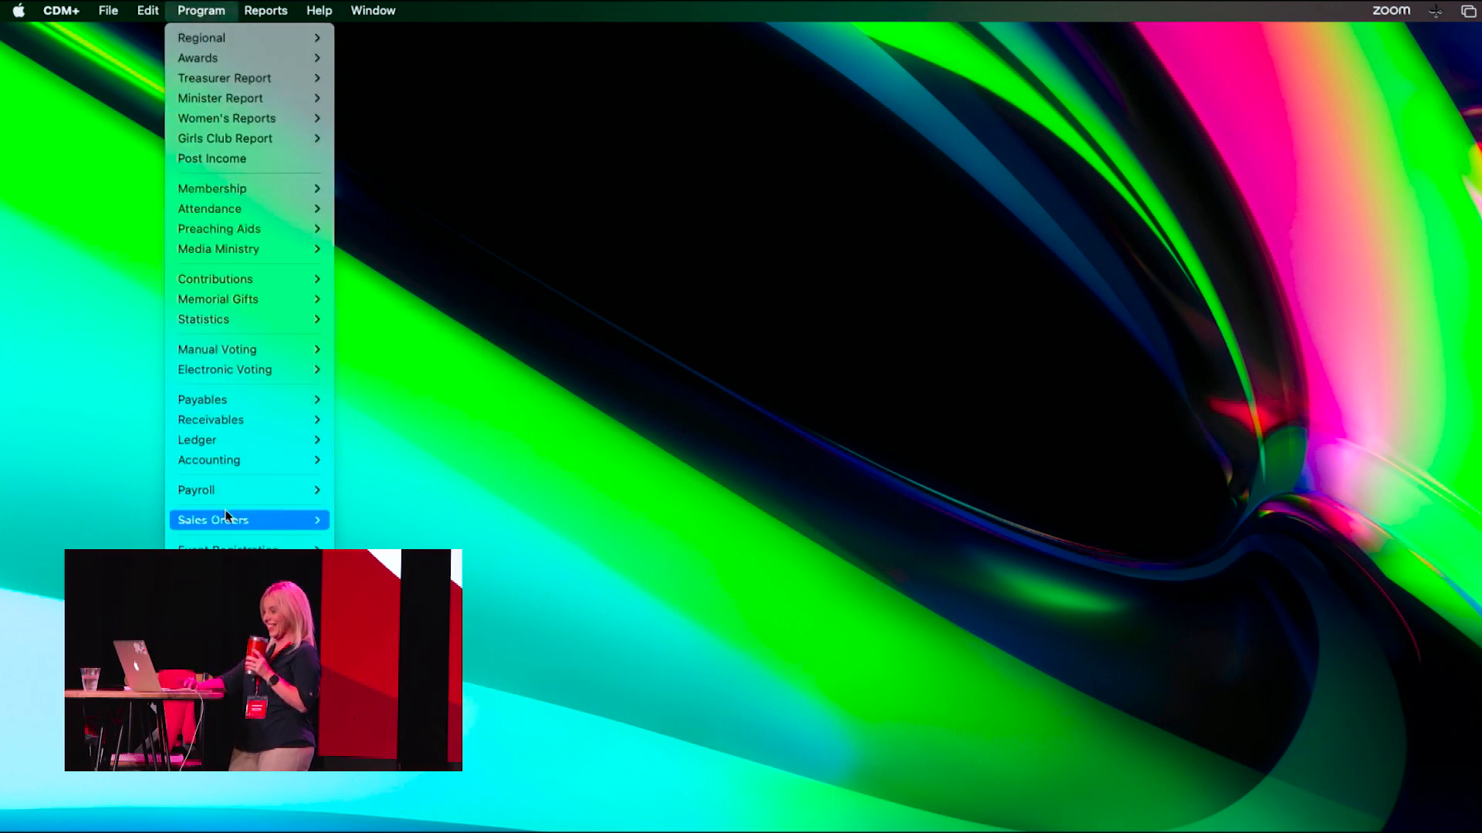
{"action": "left_click", "coordinate": [266, 10]}
{"action": "mouse_move", "coordinate": [391, 490]}
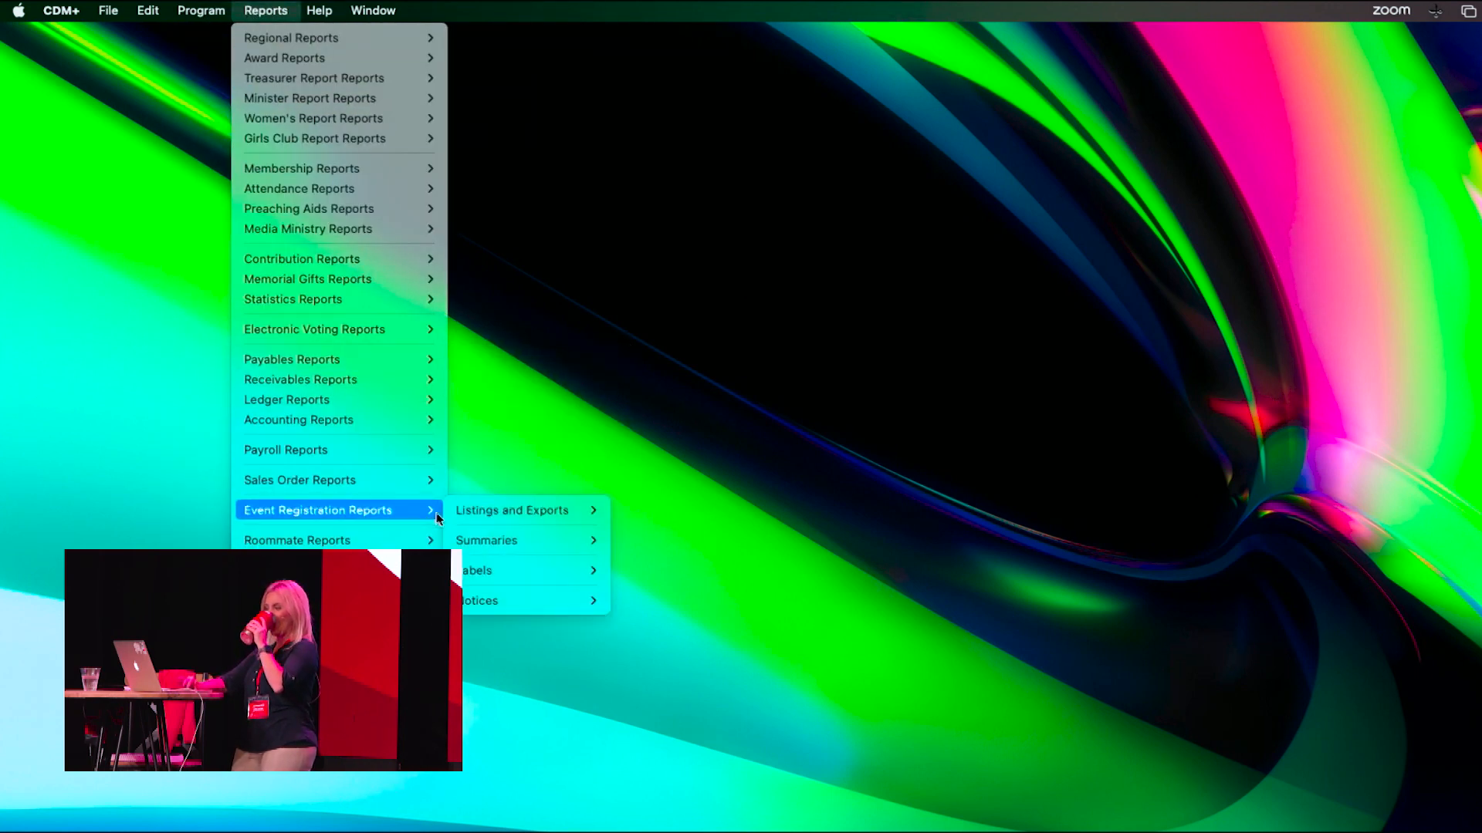
{"action": "mouse_move", "coordinate": [451, 512]}
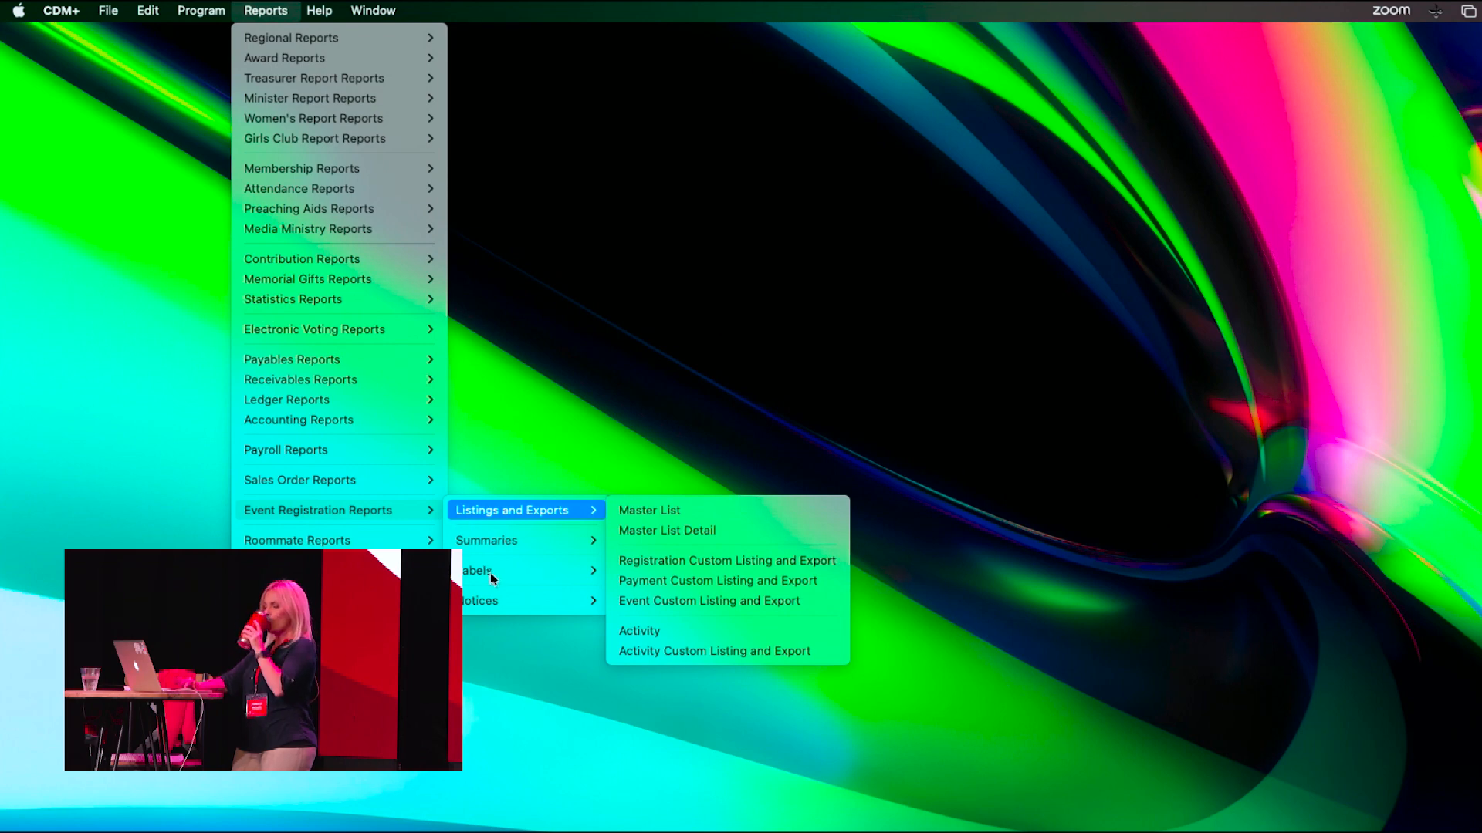
{"action": "mouse_move", "coordinate": [508, 597]}
{"action": "left_click", "coordinate": [646, 644]}
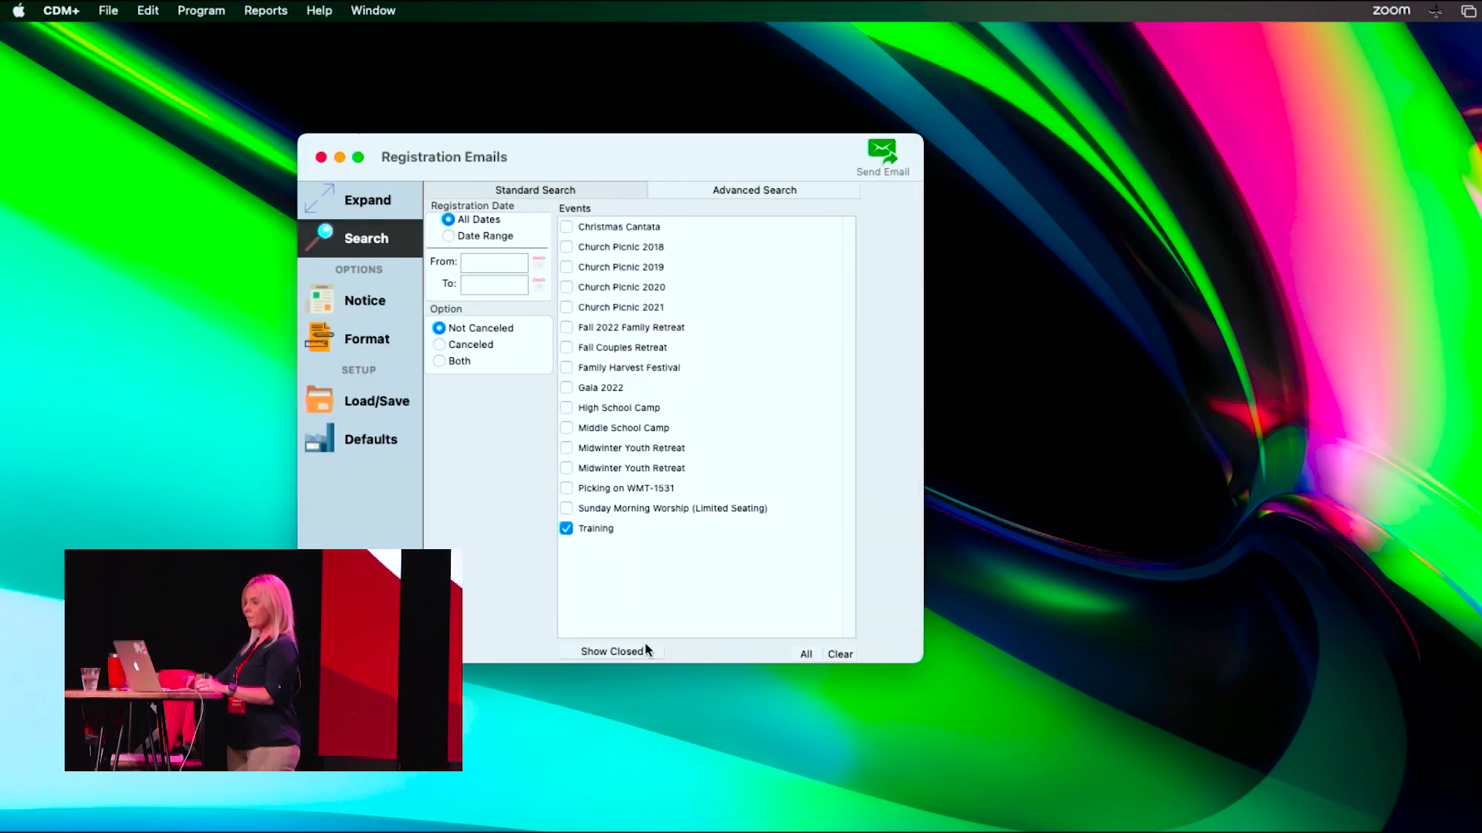
{"action": "left_click", "coordinate": [353, 302]}
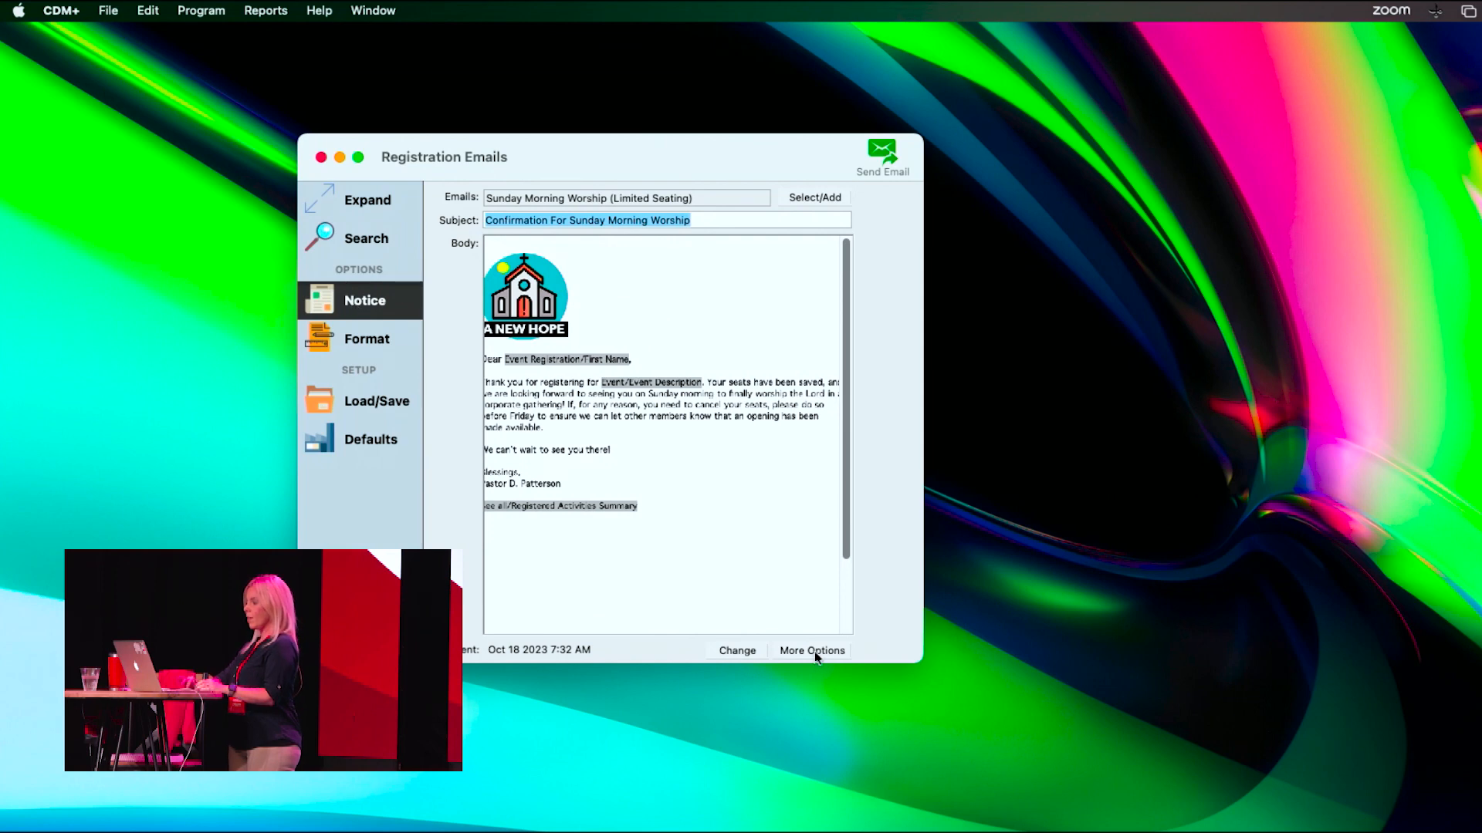
{"action": "left_click", "coordinate": [816, 197]}
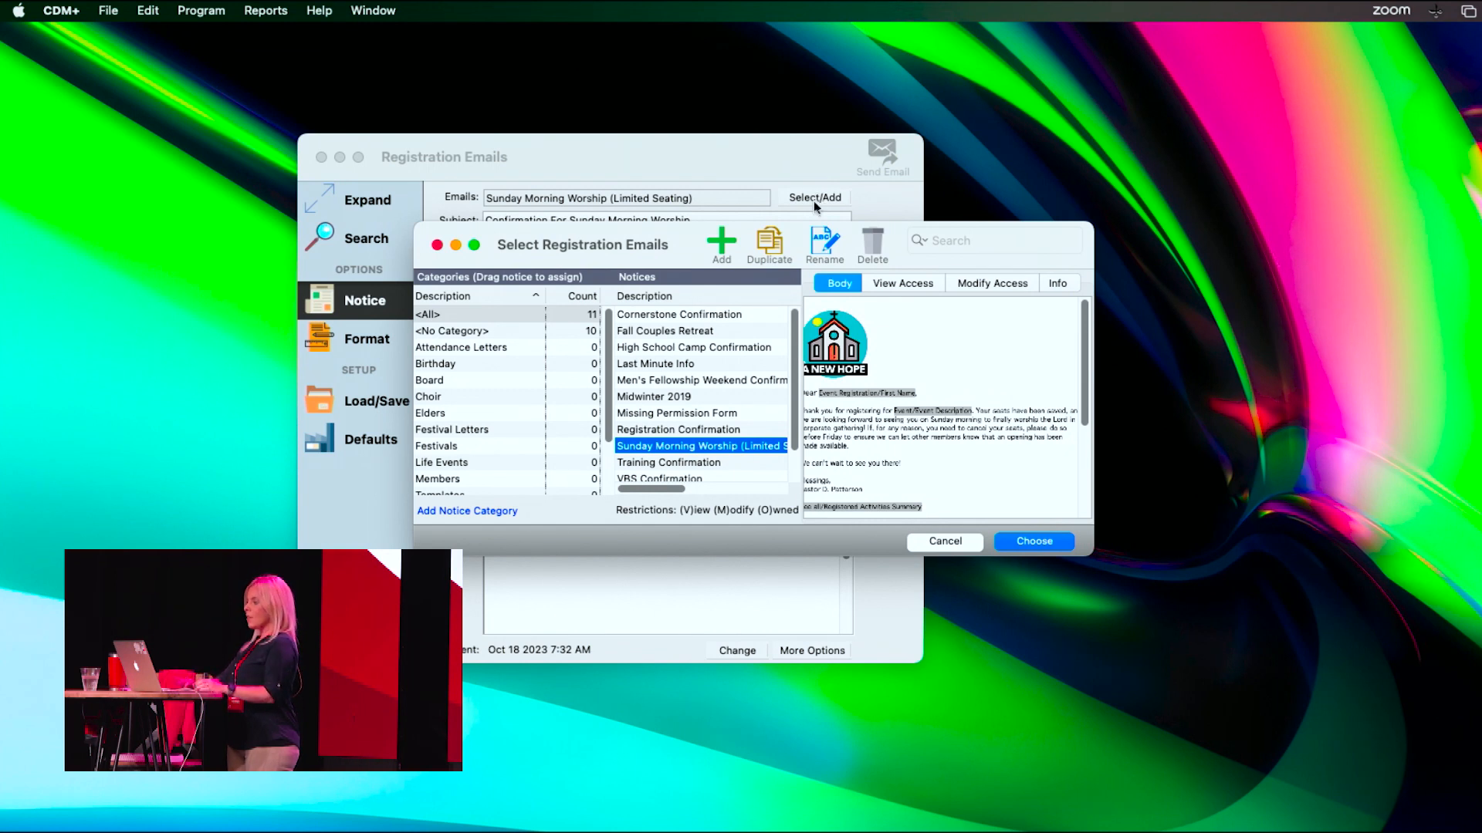
Review the view access, modify access and info details of the notice in the Youth Group category, and check the Festival Letters category.
{"action": "scroll", "coordinate": [517, 438], "scroll_direction": "down", "scroll_amount": 2}
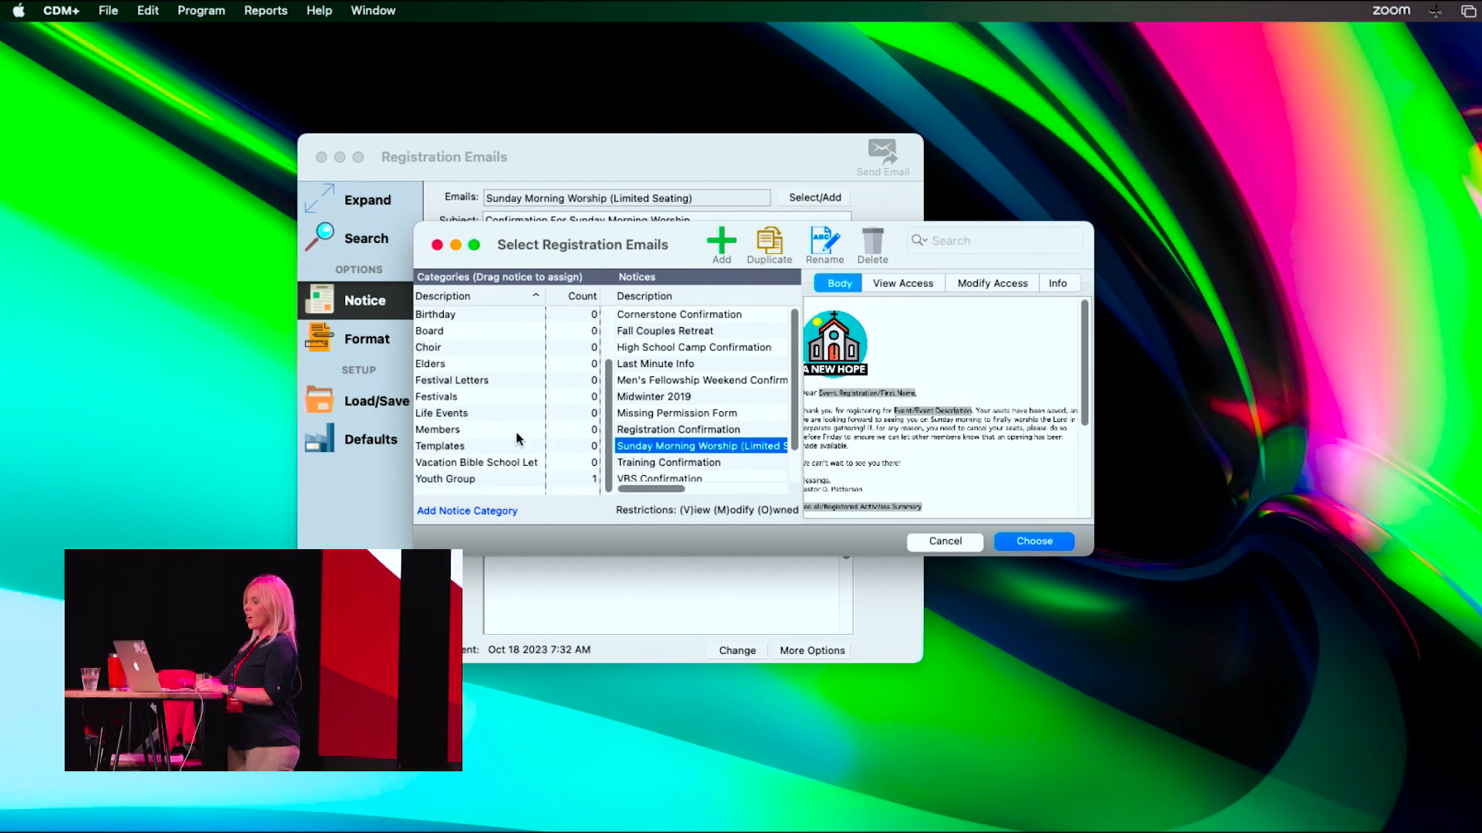
{"action": "left_click", "coordinate": [505, 478]}
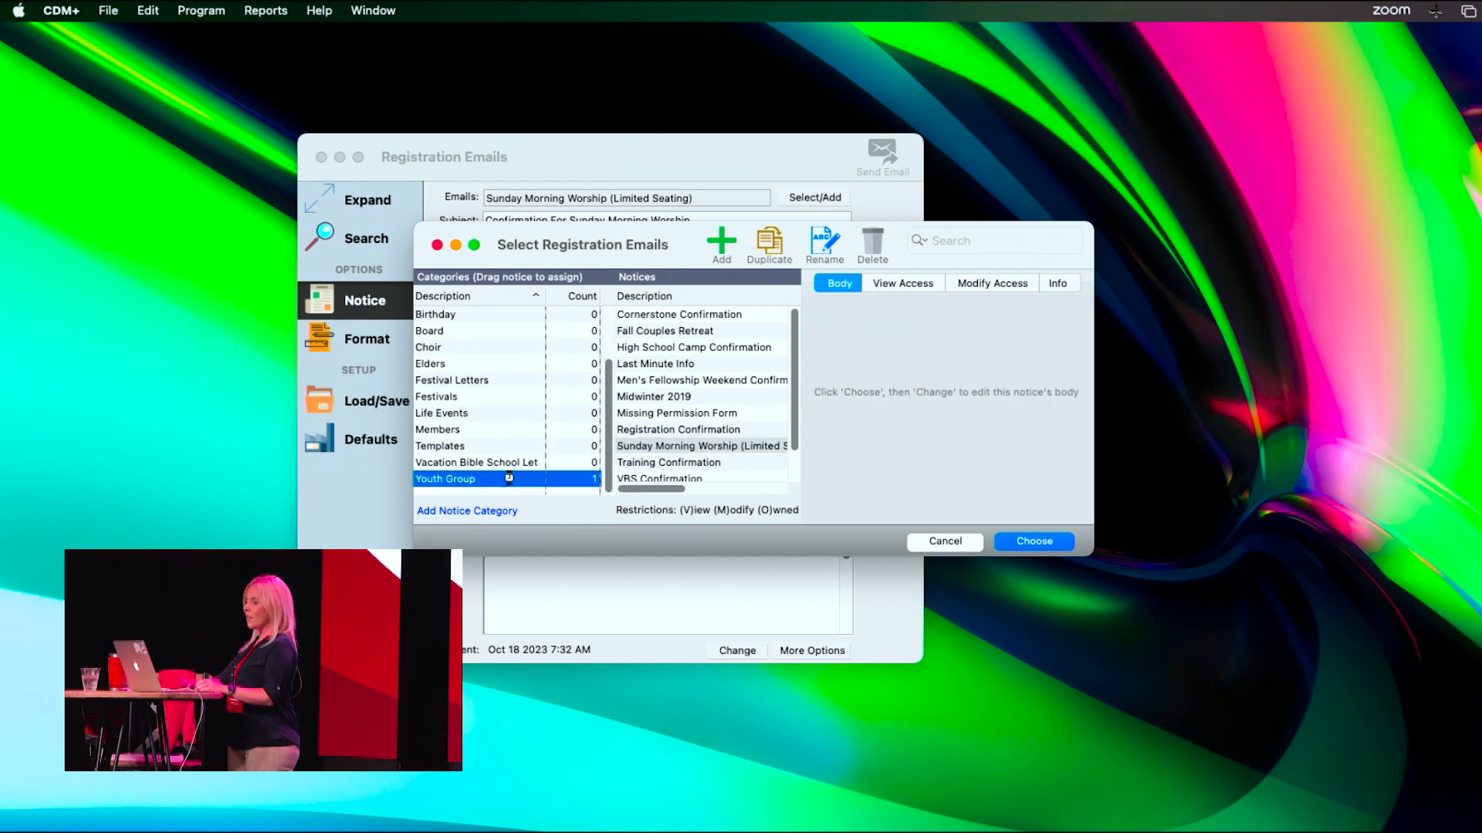
{"action": "left_click", "coordinate": [909, 284]}
{"action": "left_click", "coordinate": [987, 282]}
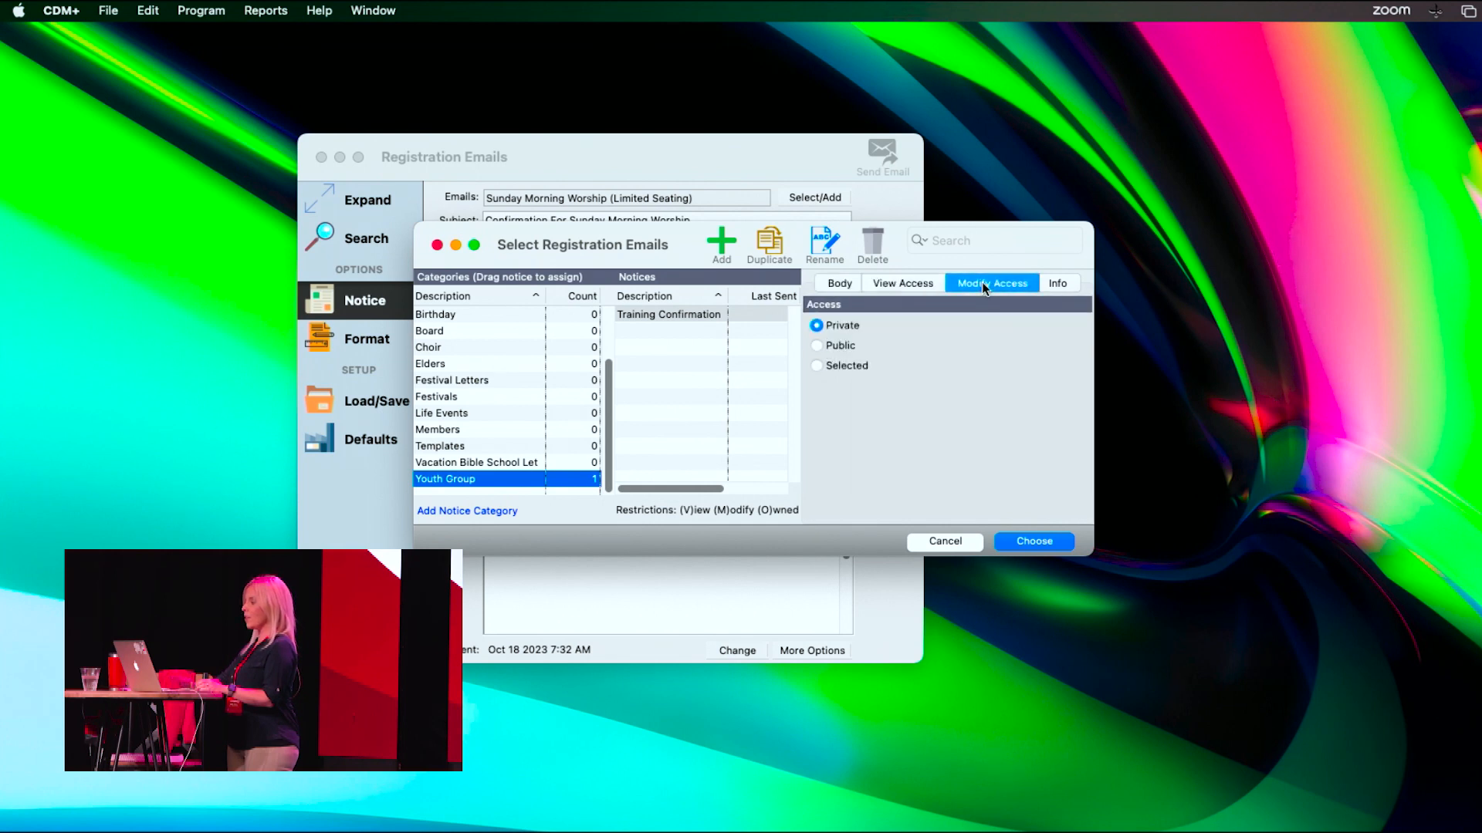
{"action": "left_click", "coordinate": [1057, 288]}
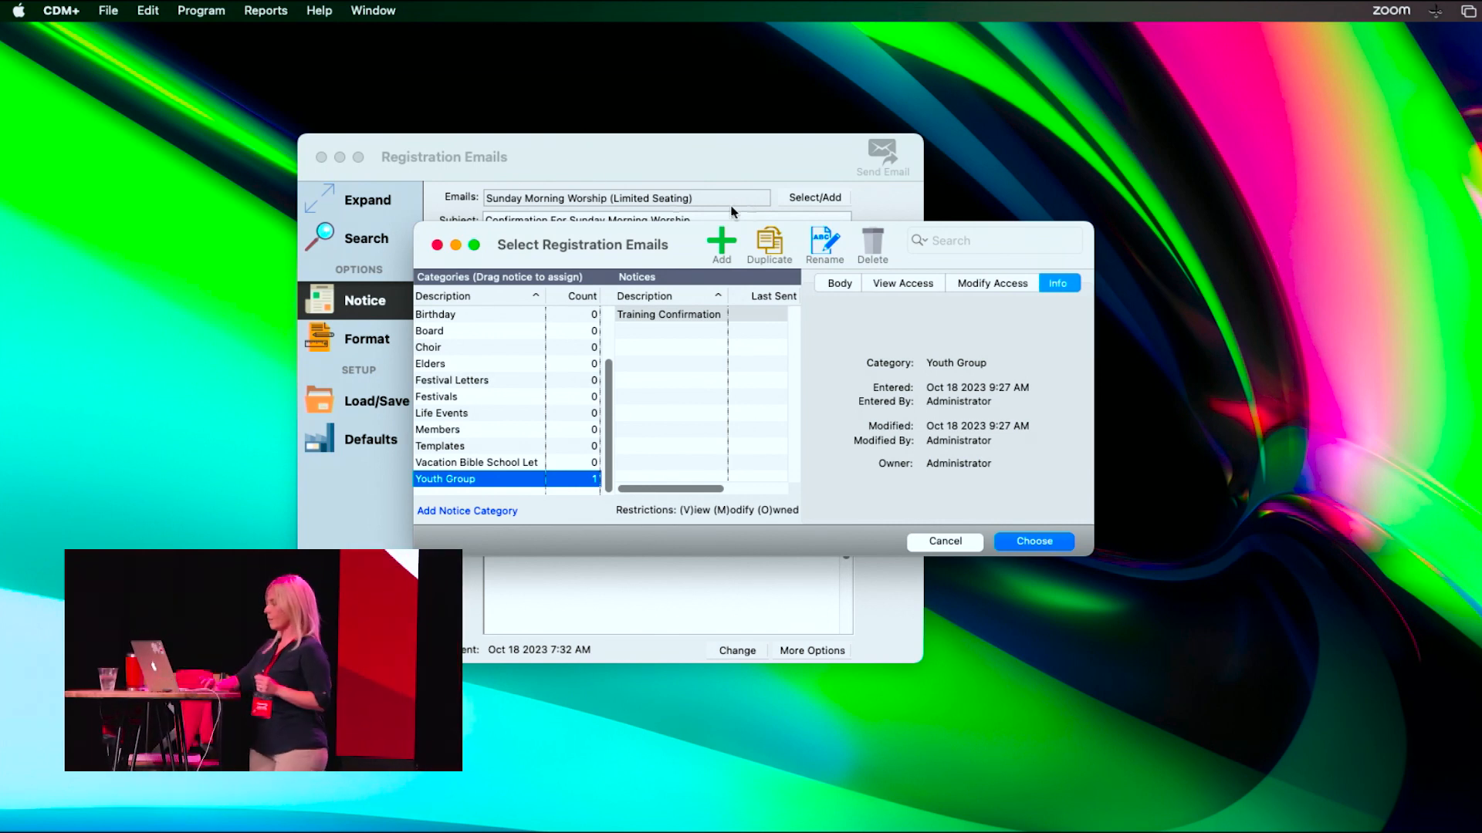
{"action": "left_click", "coordinate": [474, 380]}
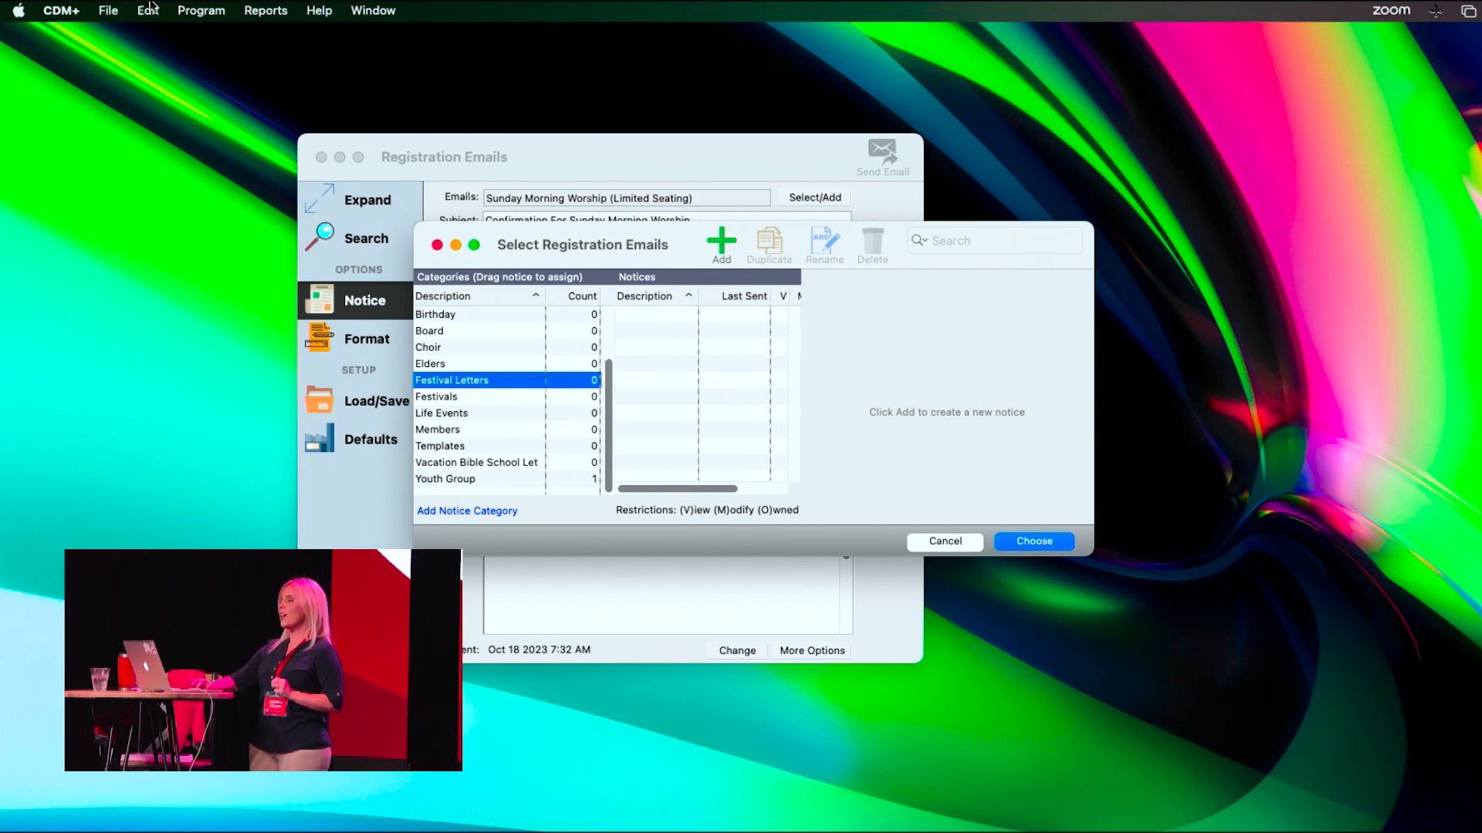
Open the Master Coding System and look through the Event Registration codes, the groups and the Event Registration user fields.
{"action": "left_click", "coordinate": [108, 10]}
{"action": "left_click", "coordinate": [138, 189]}
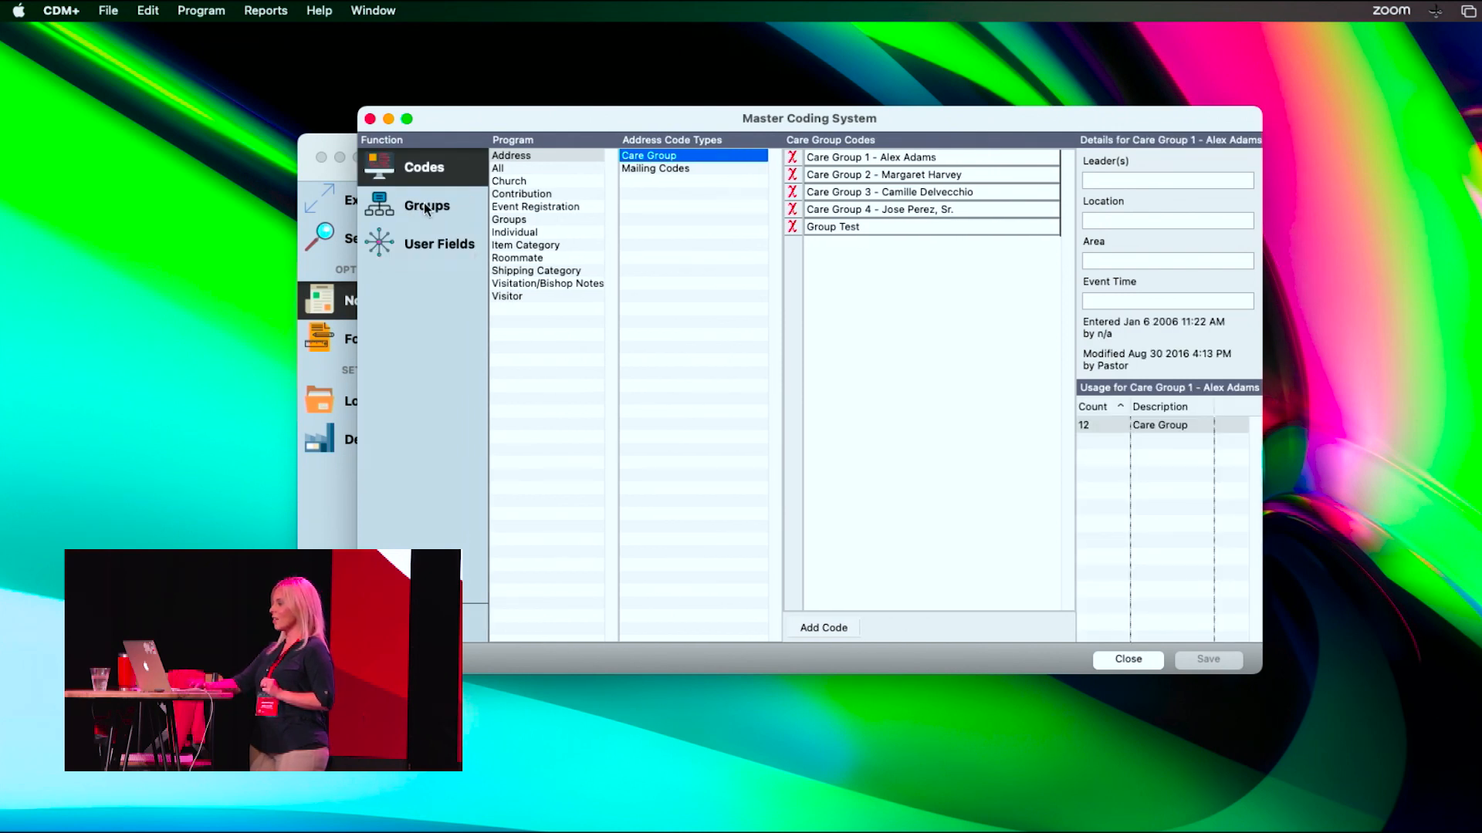
{"action": "left_click", "coordinate": [498, 207]}
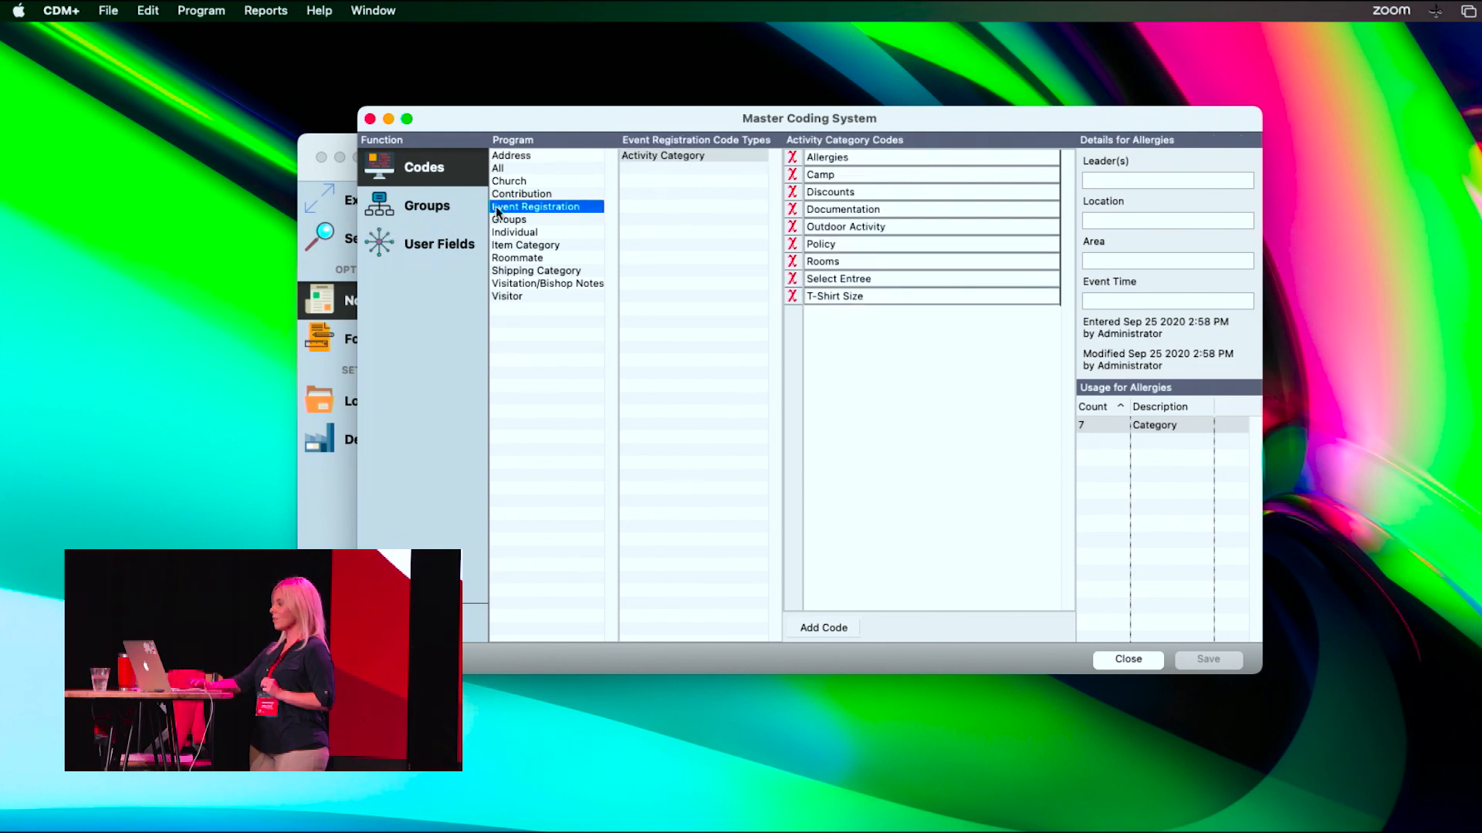
{"action": "left_click", "coordinate": [400, 205]}
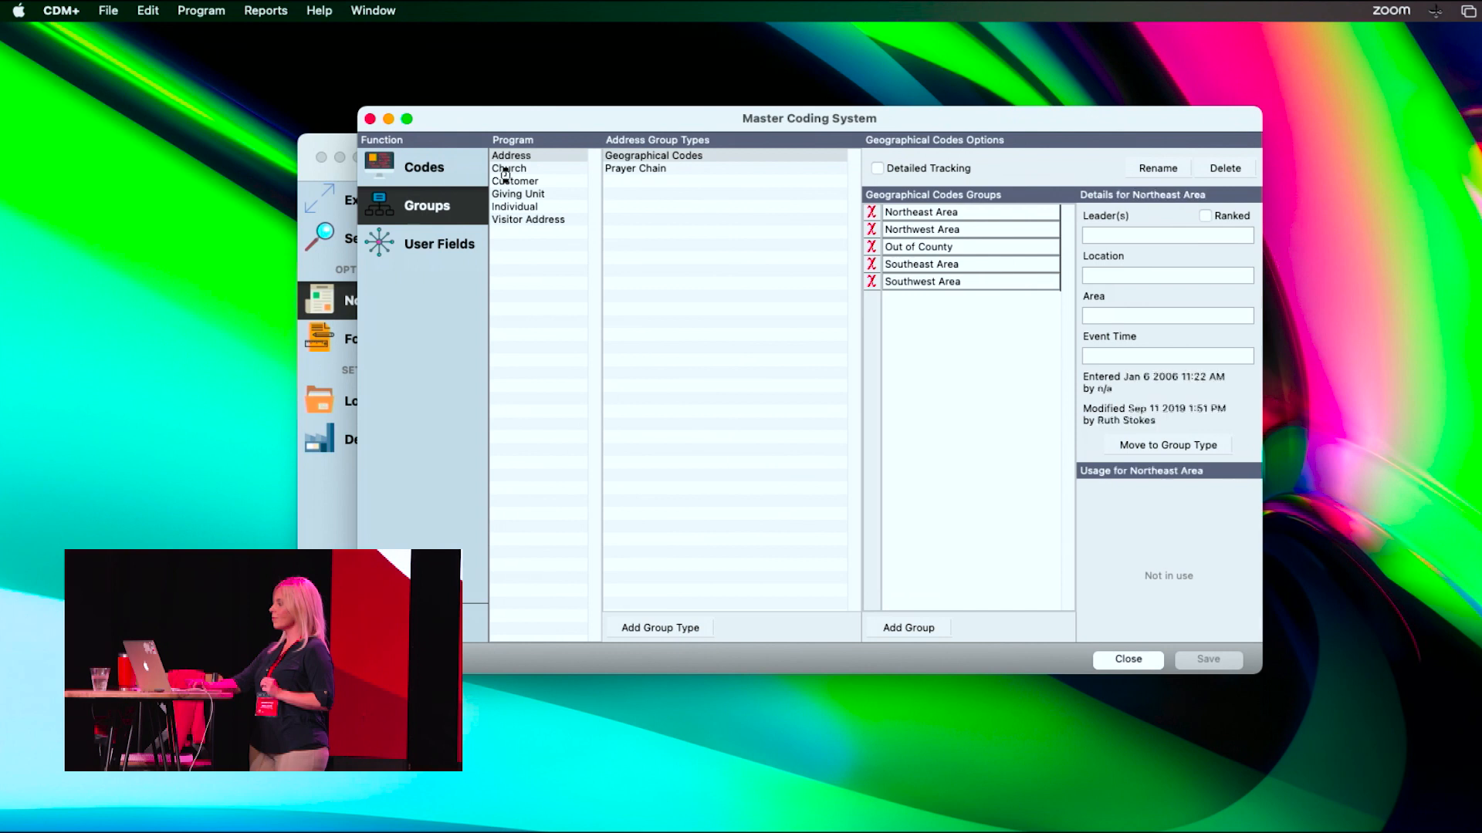
{"action": "left_click", "coordinate": [442, 252]}
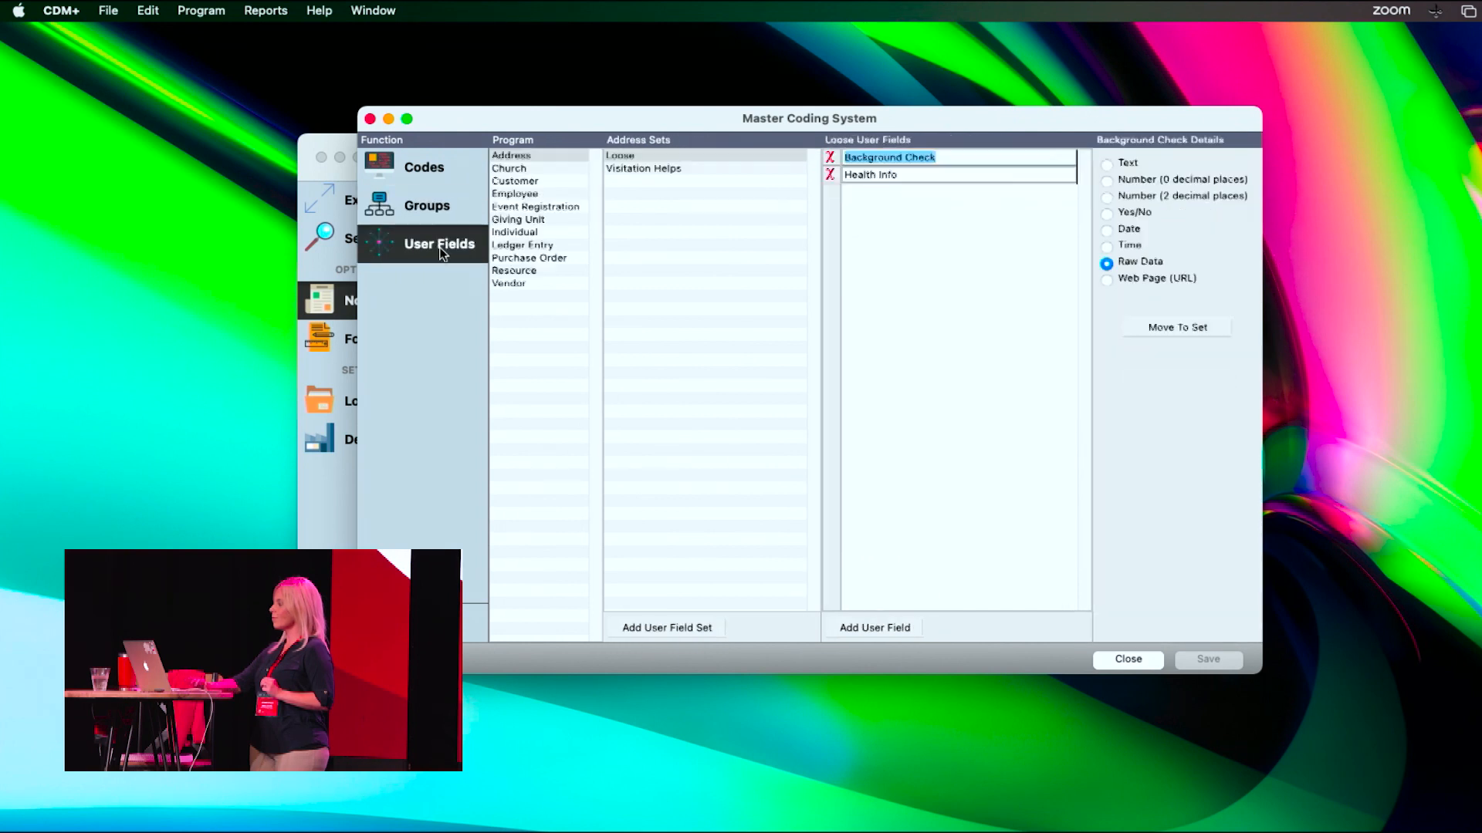
{"action": "left_click", "coordinate": [532, 207]}
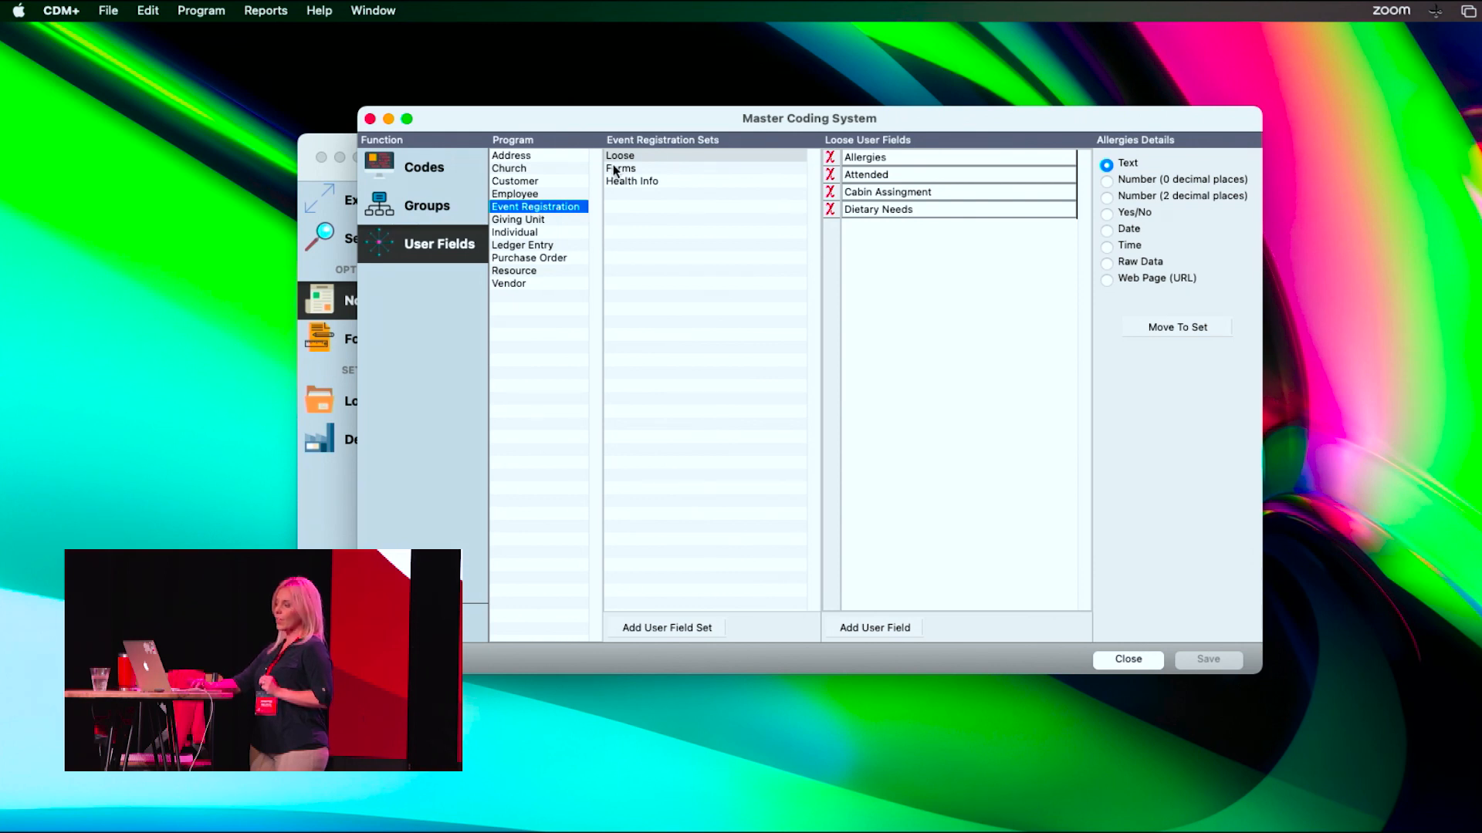
View the Notice Category codes for all programs, inspect the Choir category's details and close the Master Coding System.
{"action": "left_click", "coordinate": [426, 172]}
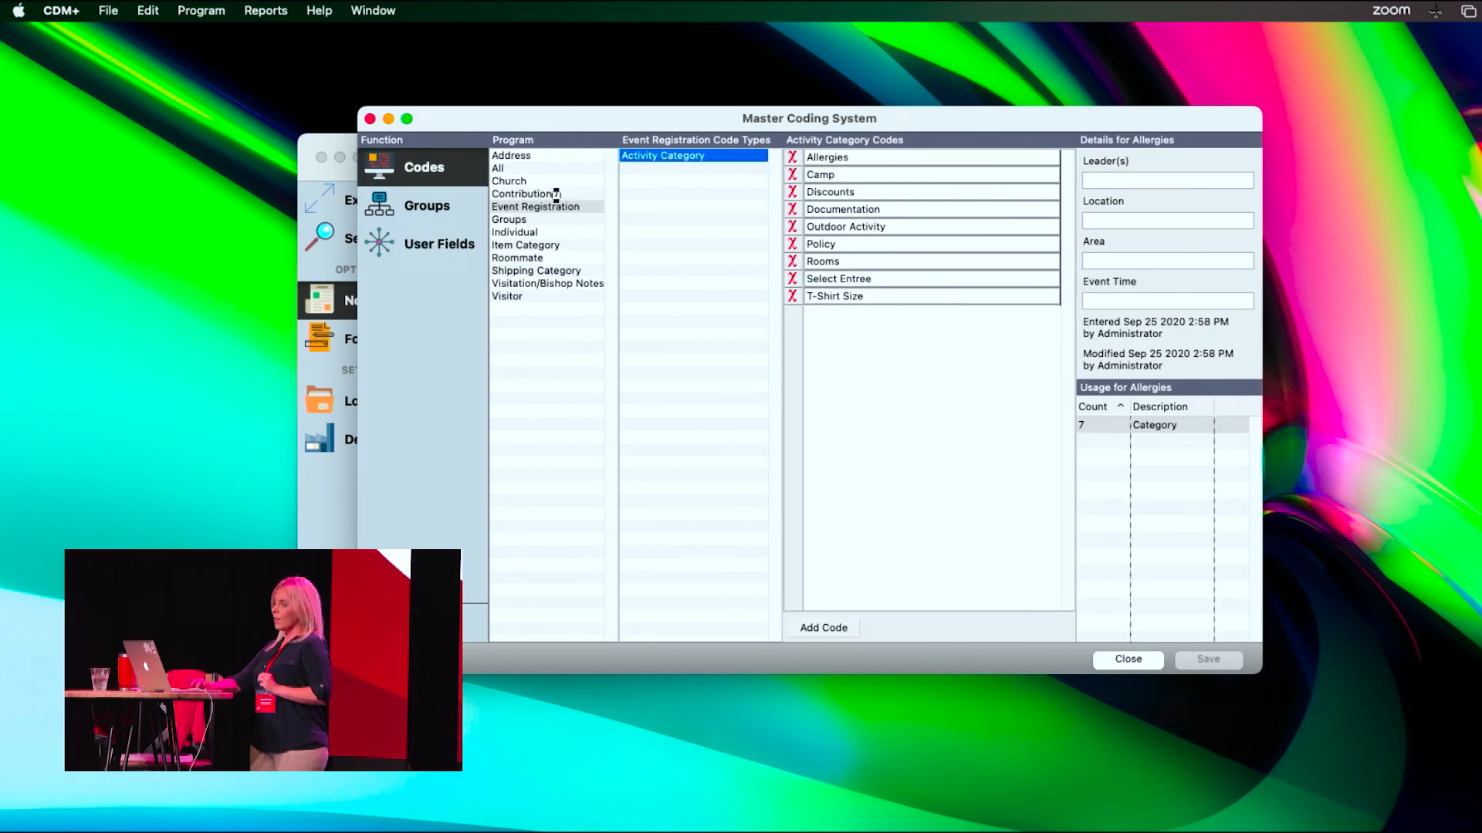
{"action": "left_click", "coordinate": [507, 170]}
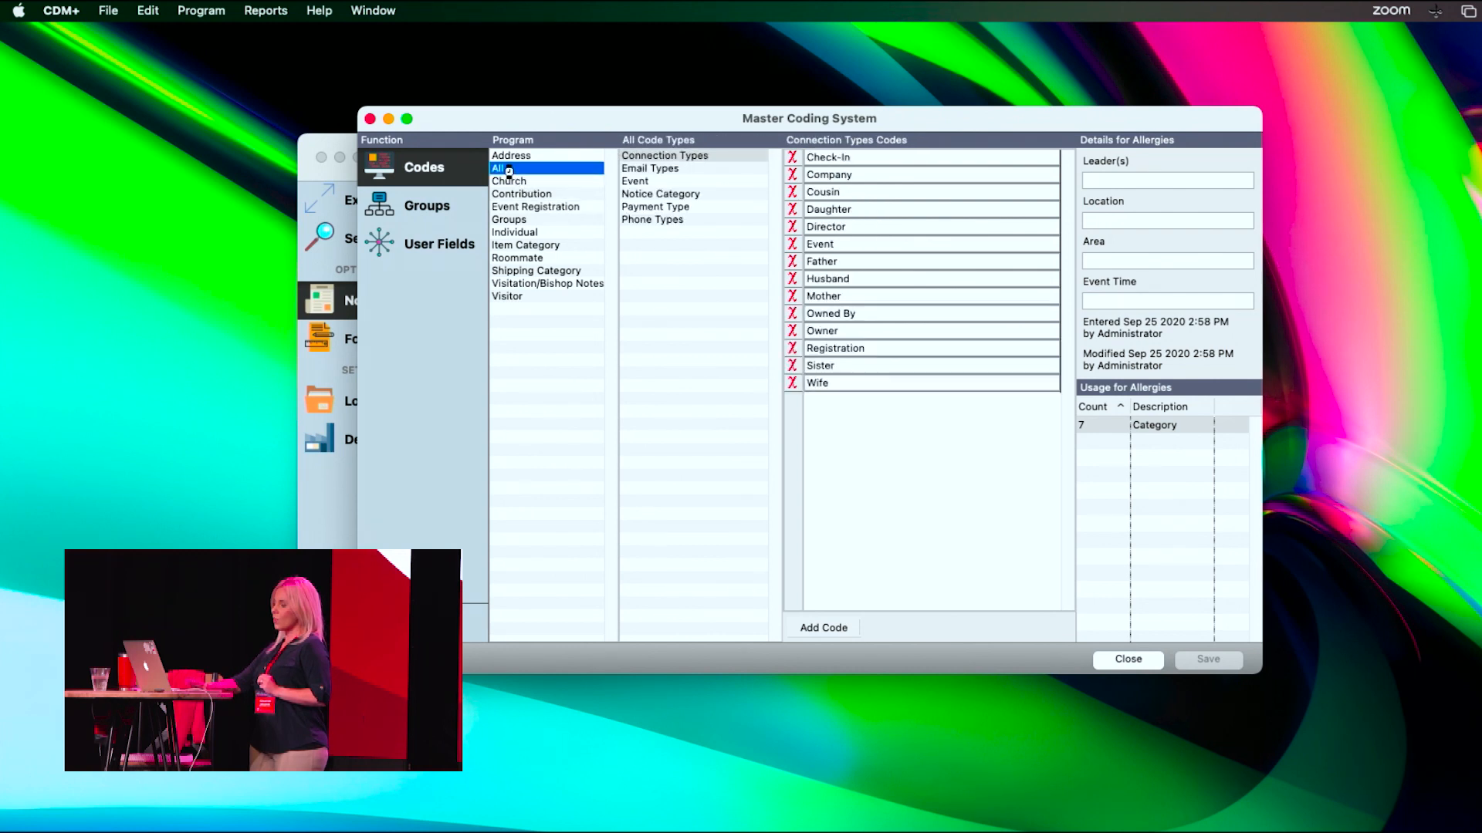
{"action": "left_click", "coordinate": [660, 193]}
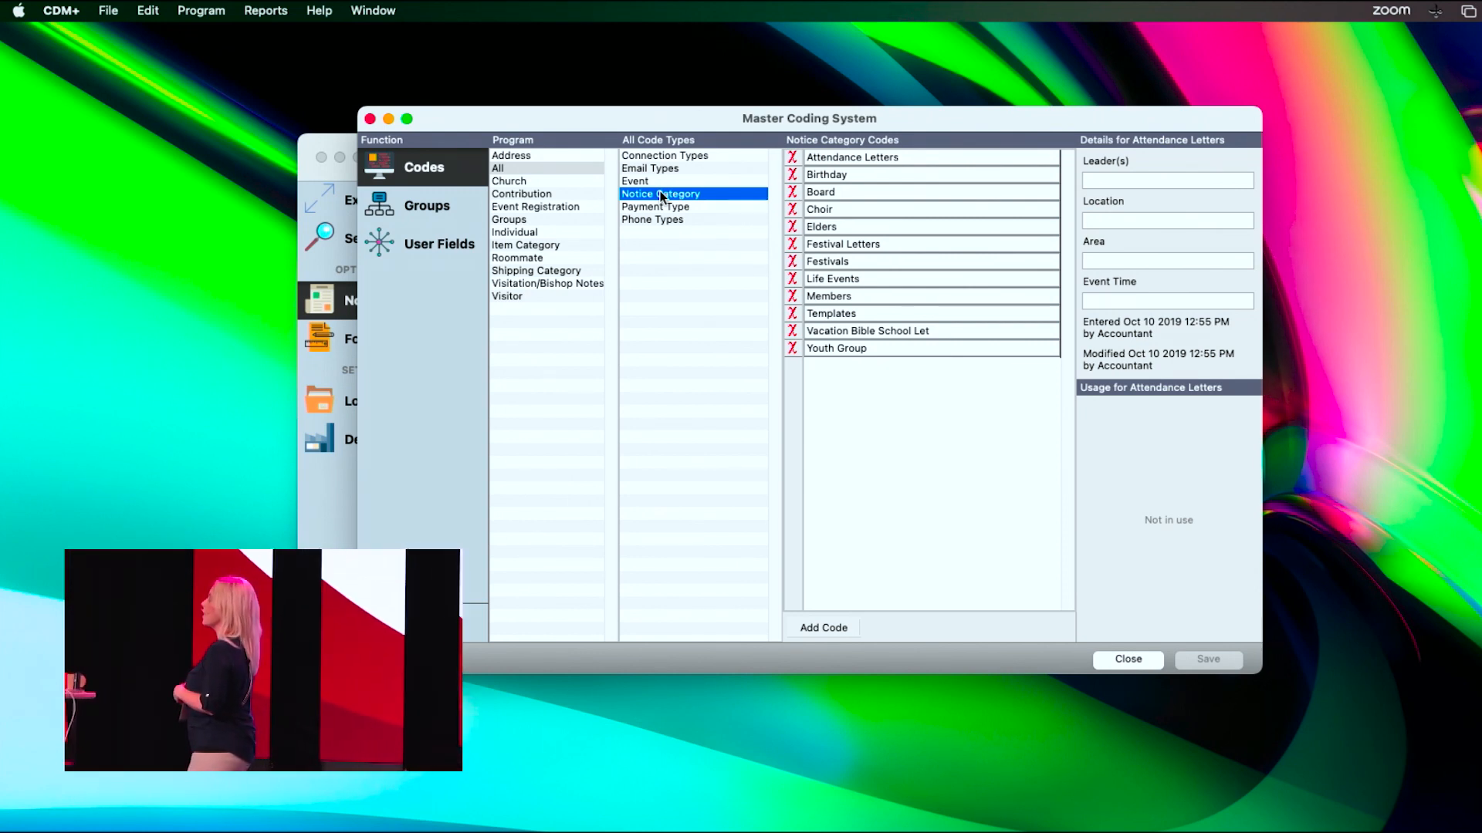
{"action": "left_click", "coordinate": [810, 209]}
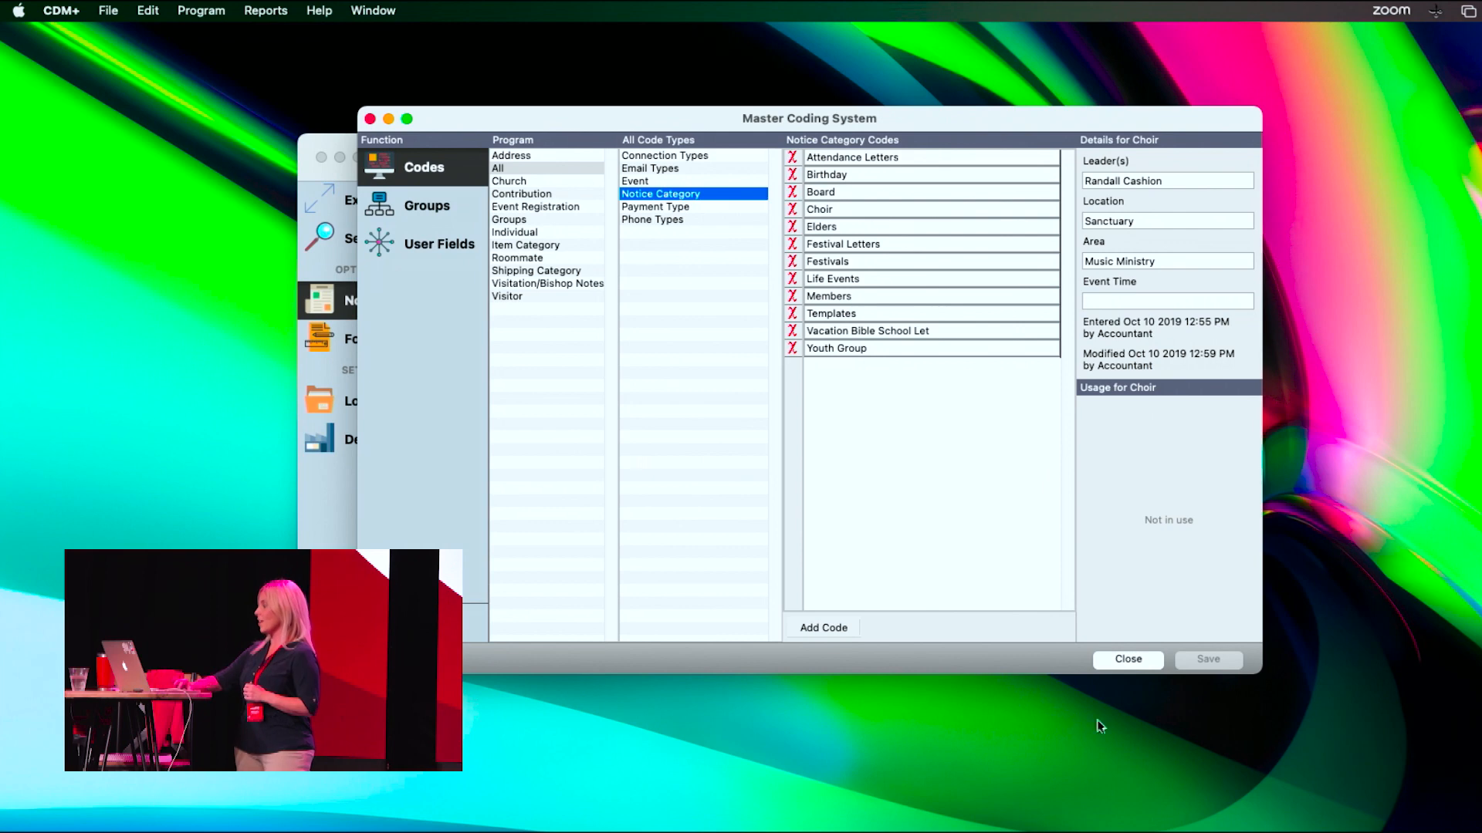
{"action": "left_click", "coordinate": [1125, 661]}
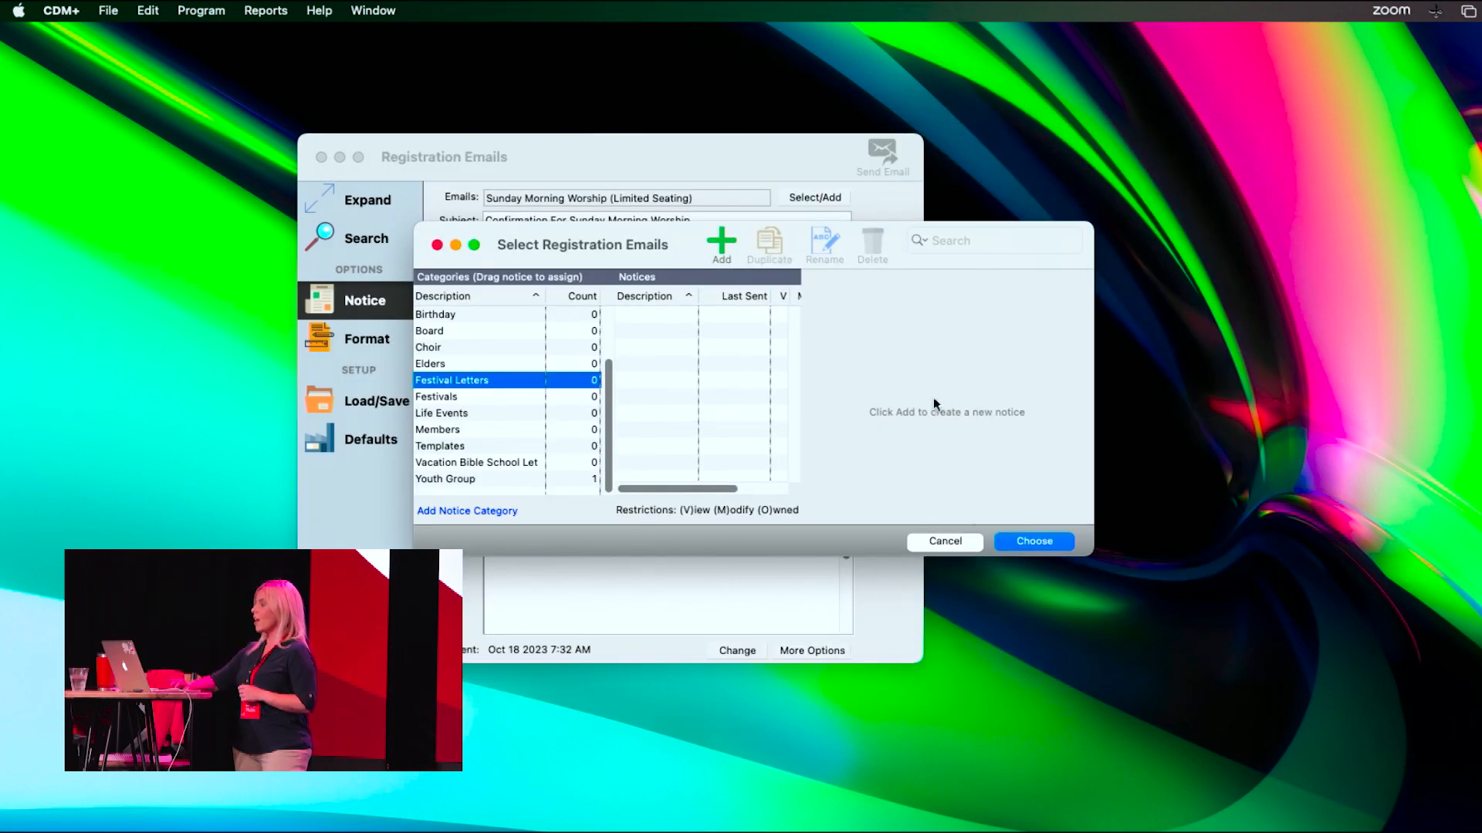
Choose the Training Confirmation notice from the Youth Group category as the registration email.
{"action": "left_click", "coordinate": [448, 477]}
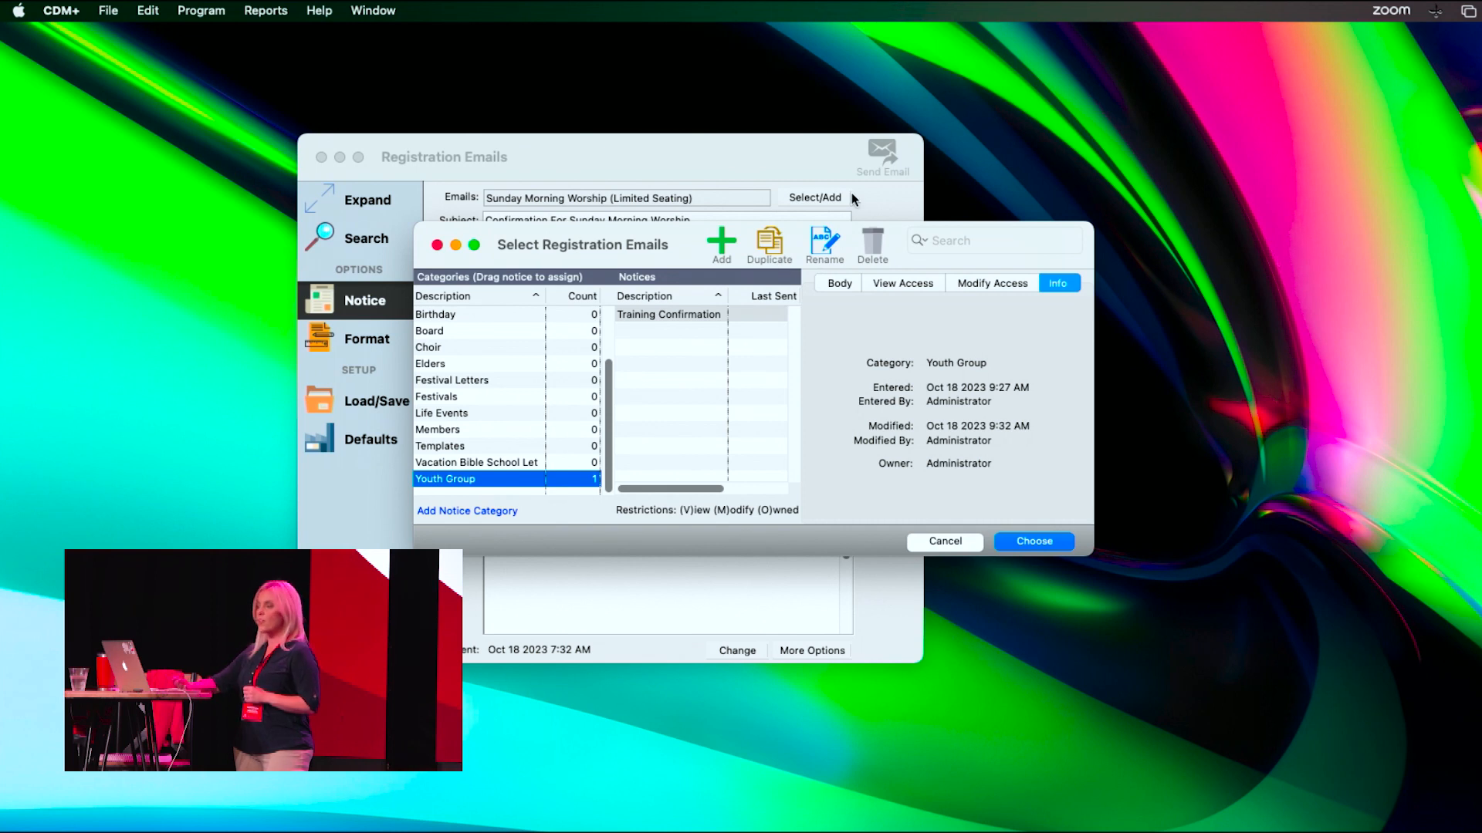
{"action": "left_click", "coordinate": [680, 314]}
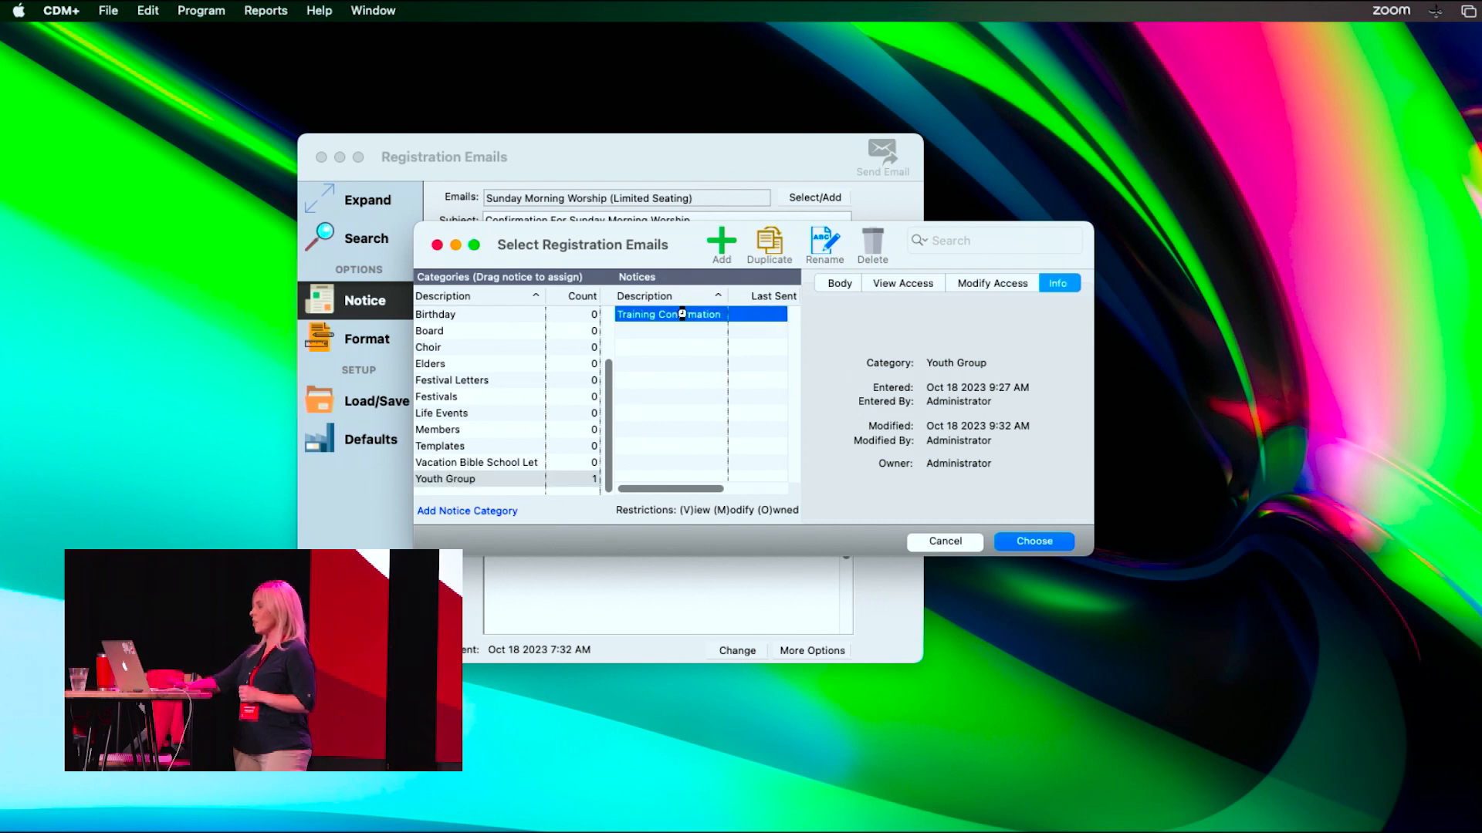
{"action": "left_click", "coordinate": [1039, 542]}
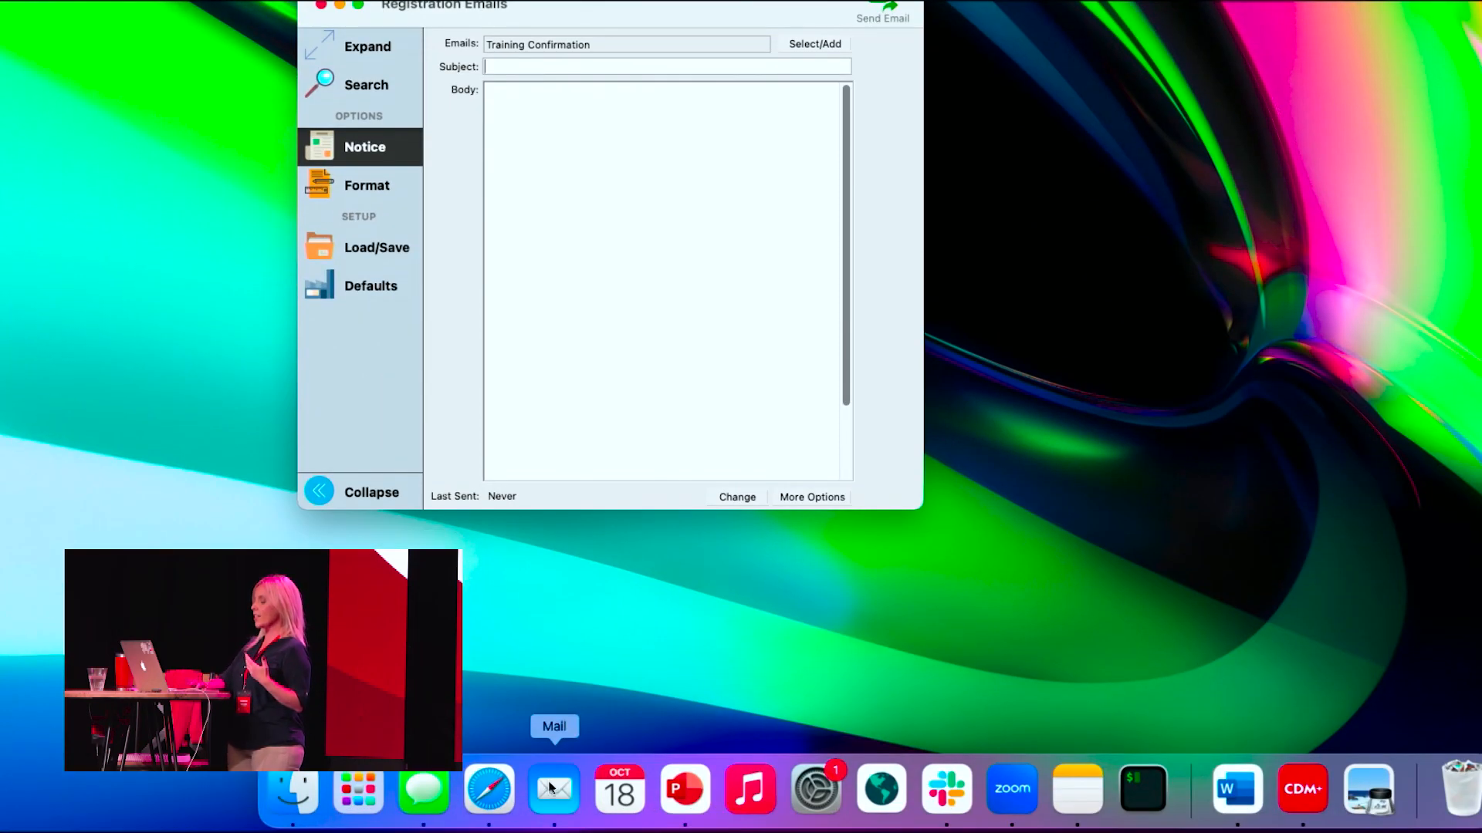
Switch to Mail and read the "Look forward to seeing you at camp!" message in the Exchange inbox as a sample confirmation.
{"action": "left_click", "coordinate": [550, 787]}
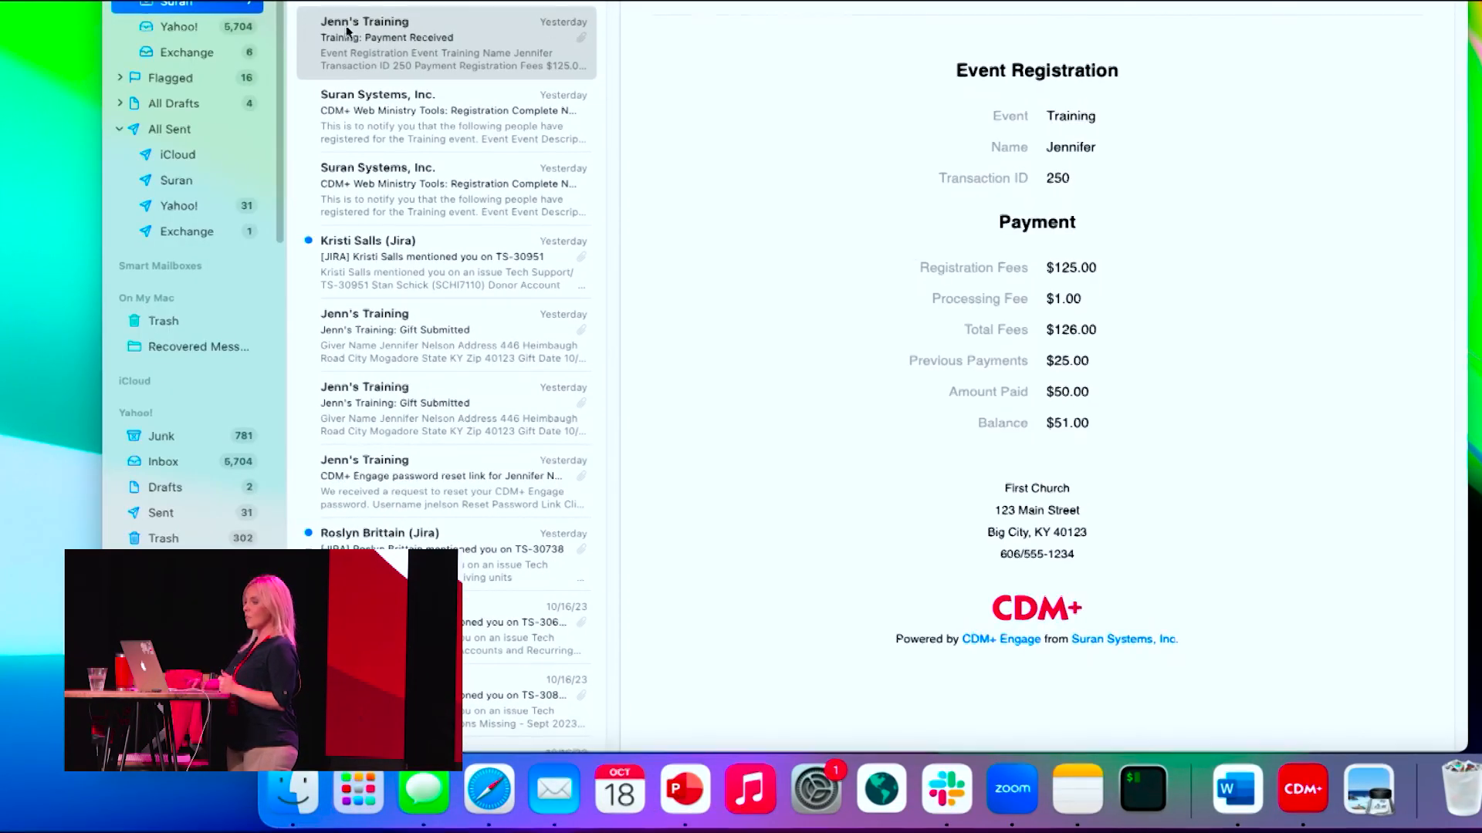
{"action": "left_click", "coordinate": [215, 93]}
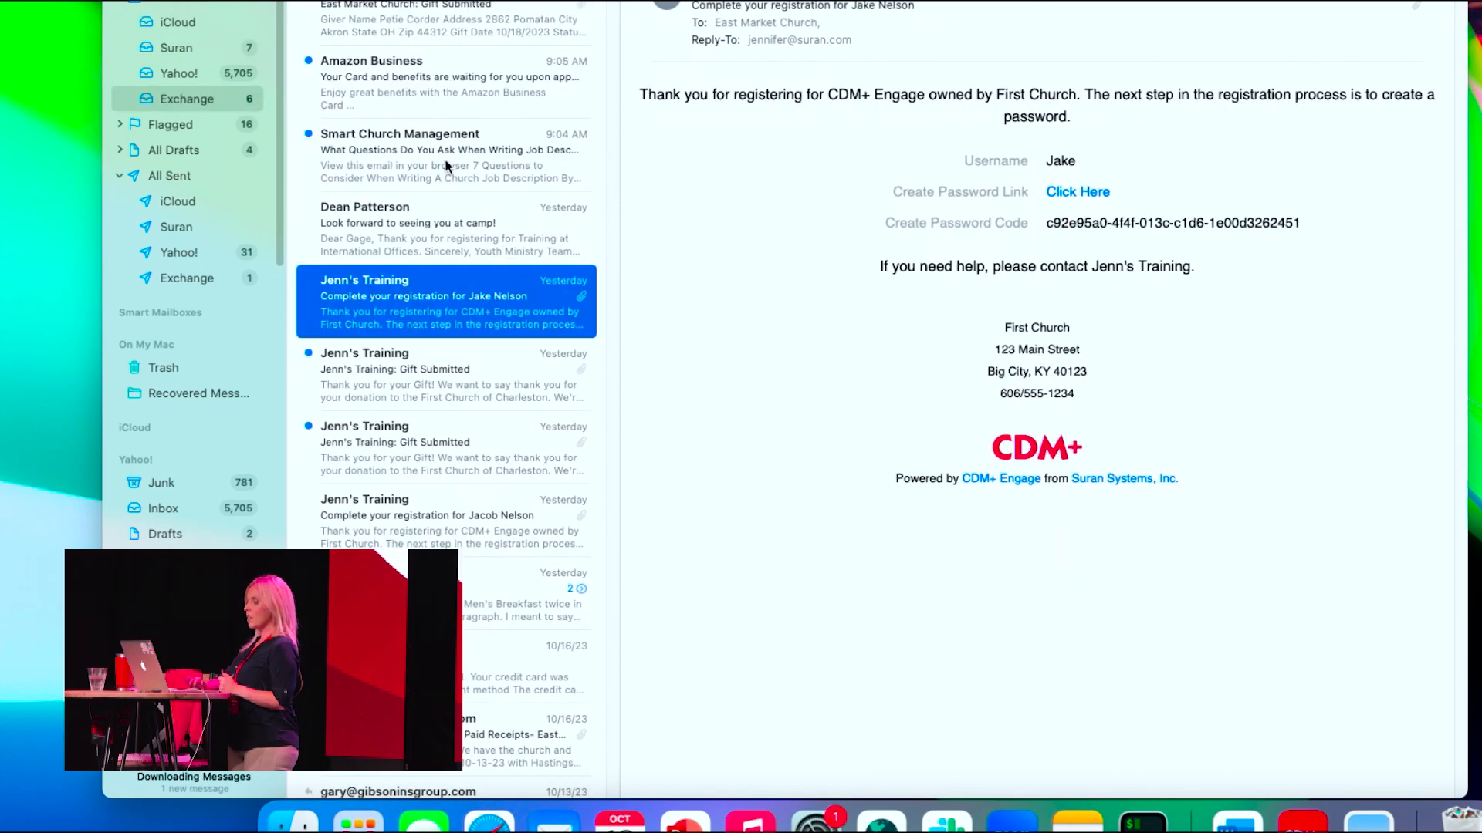
{"action": "left_click", "coordinate": [441, 226]}
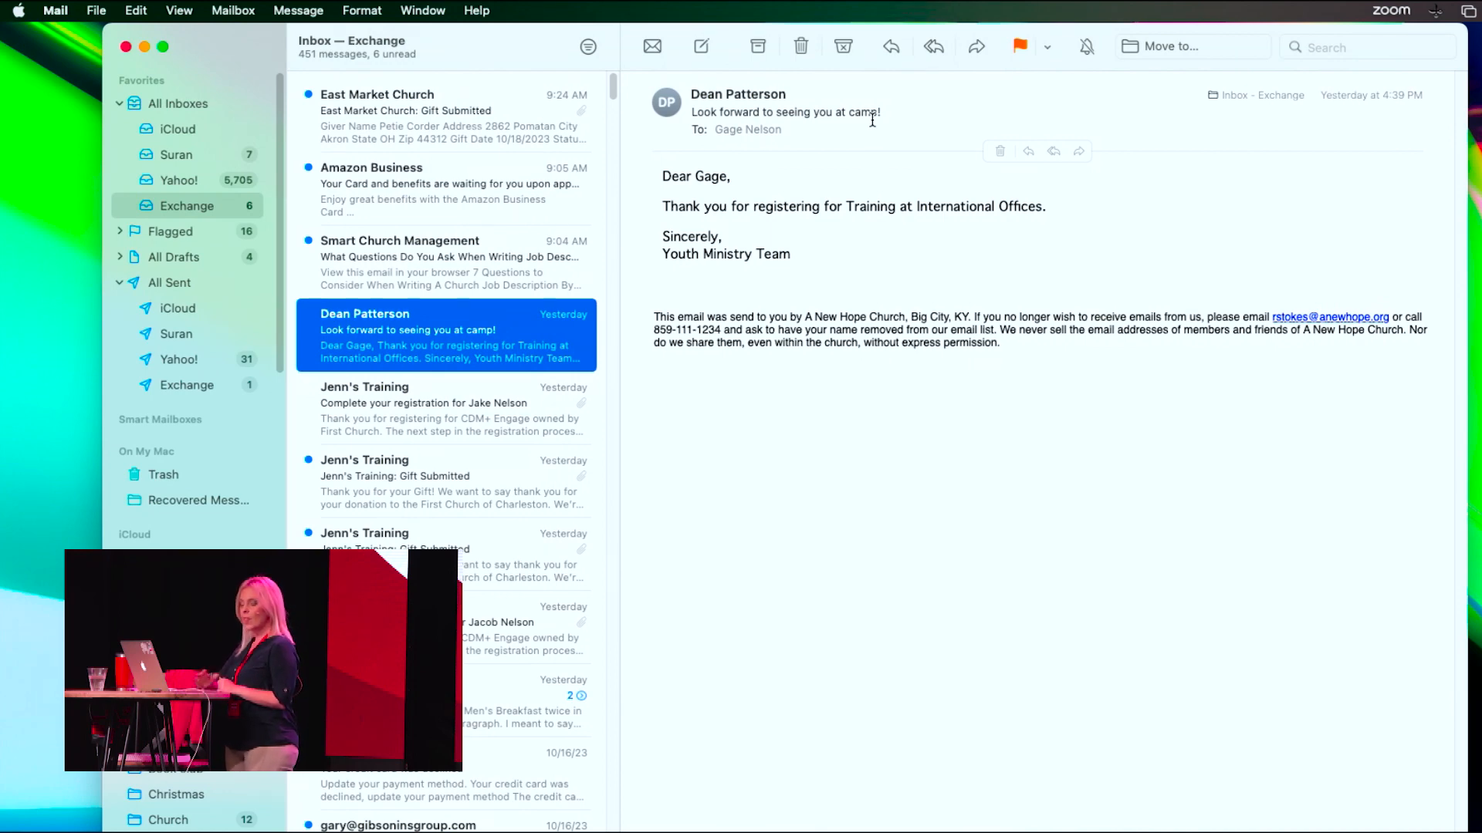
Switch back to CDM+, enter "Confirmation" as the Training Confirmation notice's subject and close the Mail window.
{"action": "left_click", "coordinate": [1303, 788]}
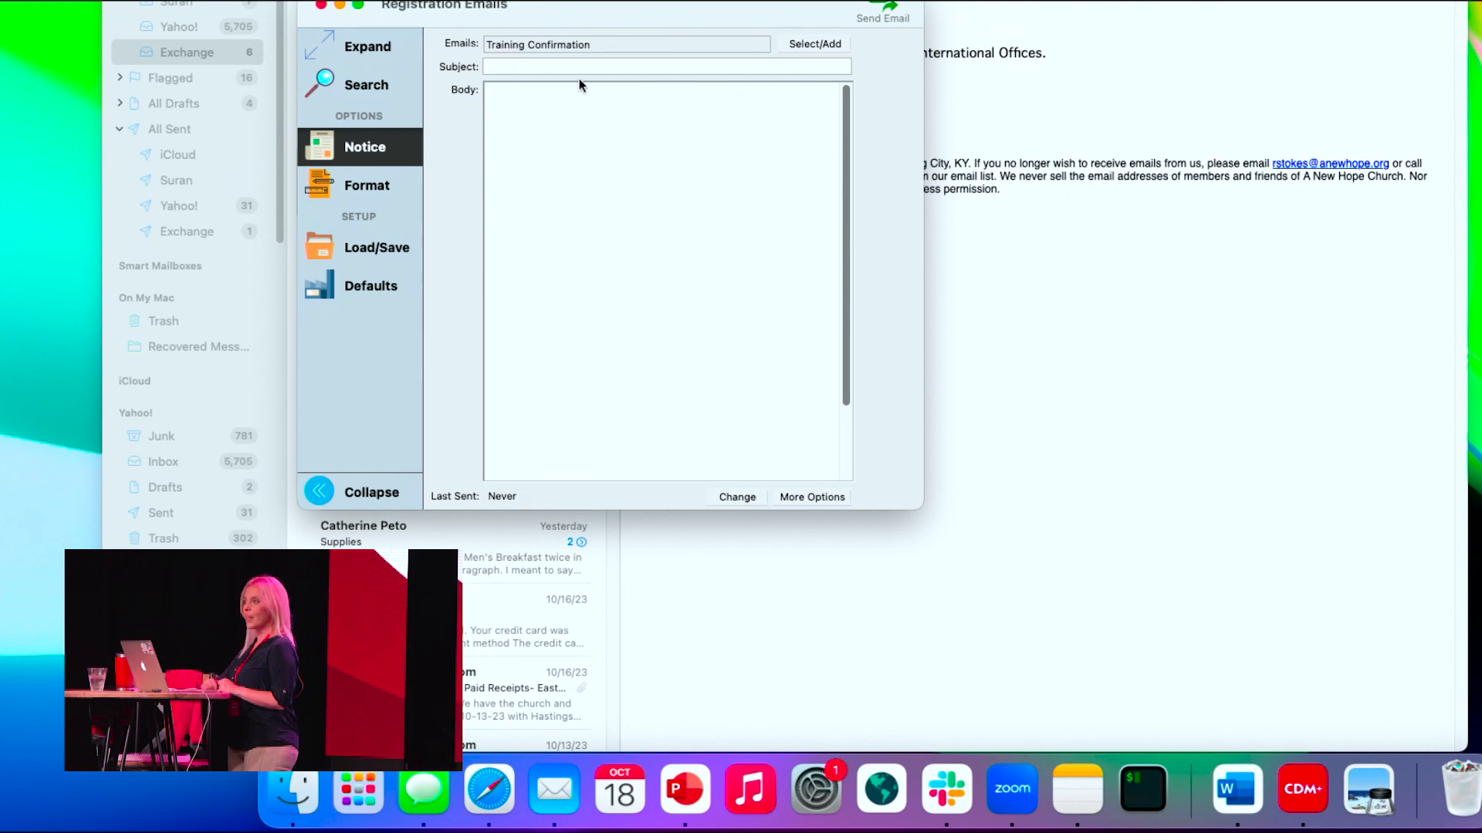
{"action": "type", "text": "confirmati"}
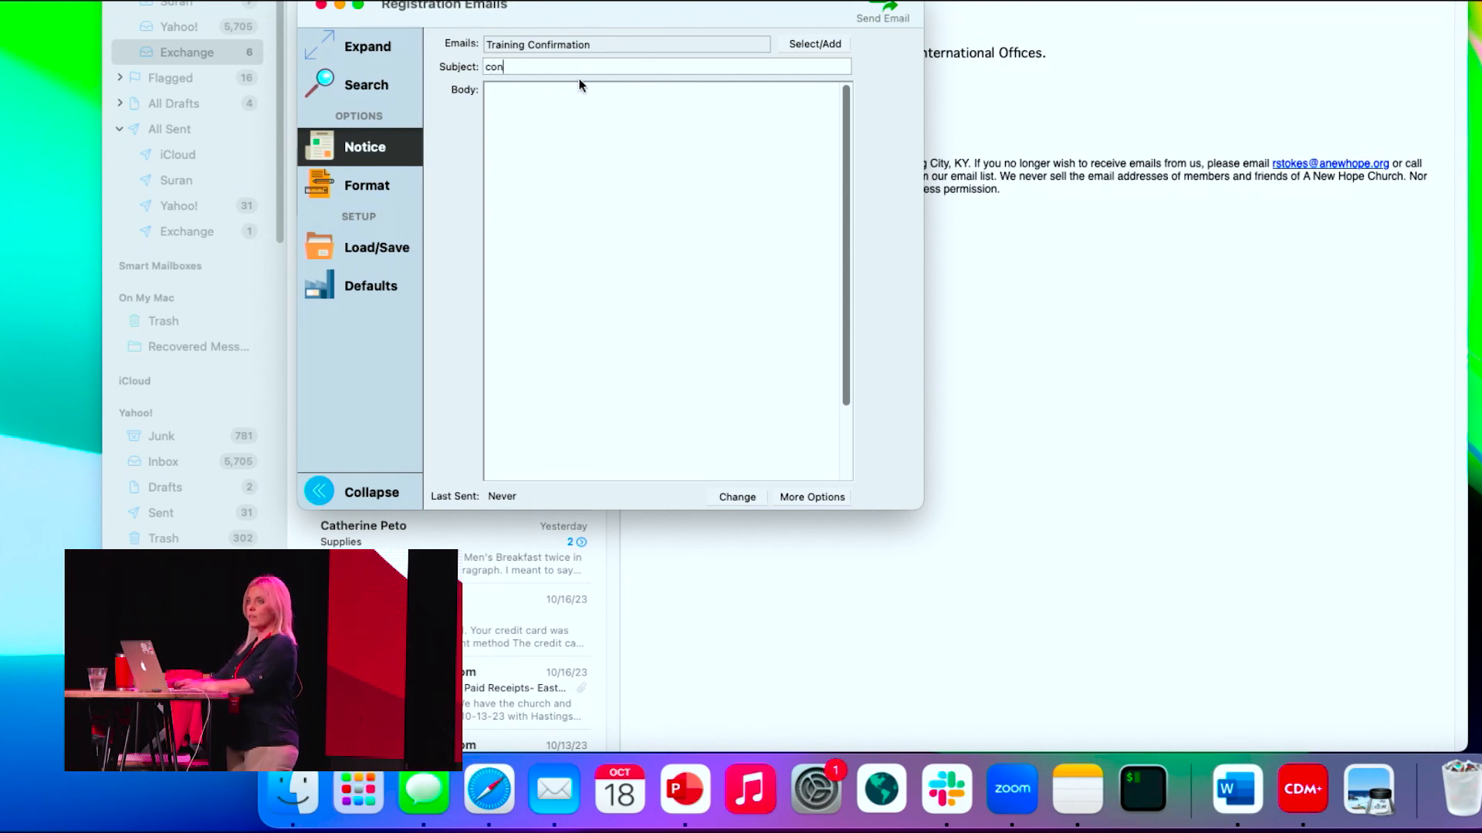
{"action": "type", "text": "o"}
{"action": "key", "text": "BackSpace"}
{"action": "key", "text": "BackSpace"}
{"action": "key", "text": "BackSpace"}
{"action": "key", "text": "BackSpace"}
{"action": "key", "text": "BackSpace"}
{"action": "key", "text": "BackSpace"}
{"action": "key", "text": "BackSpace"}
{"action": "key", "text": "BackSpace"}
{"action": "key", "text": "BackSpace"}
{"action": "key", "text": "BackSpace"}
{"action": "key", "text": "BackSpace"}
{"action": "type", "text": "Confirmation"}
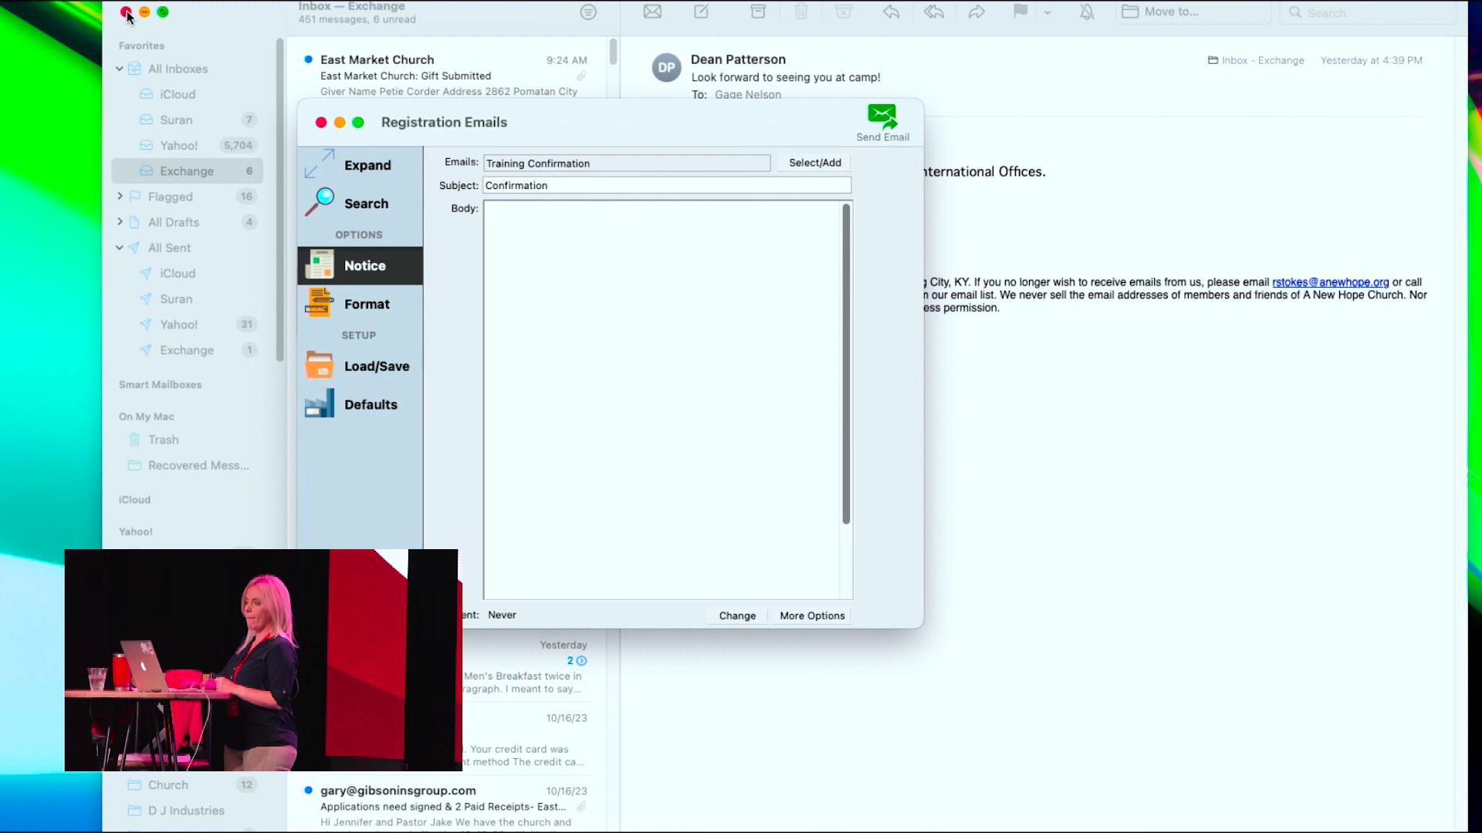
{"action": "left_click", "coordinate": [126, 13]}
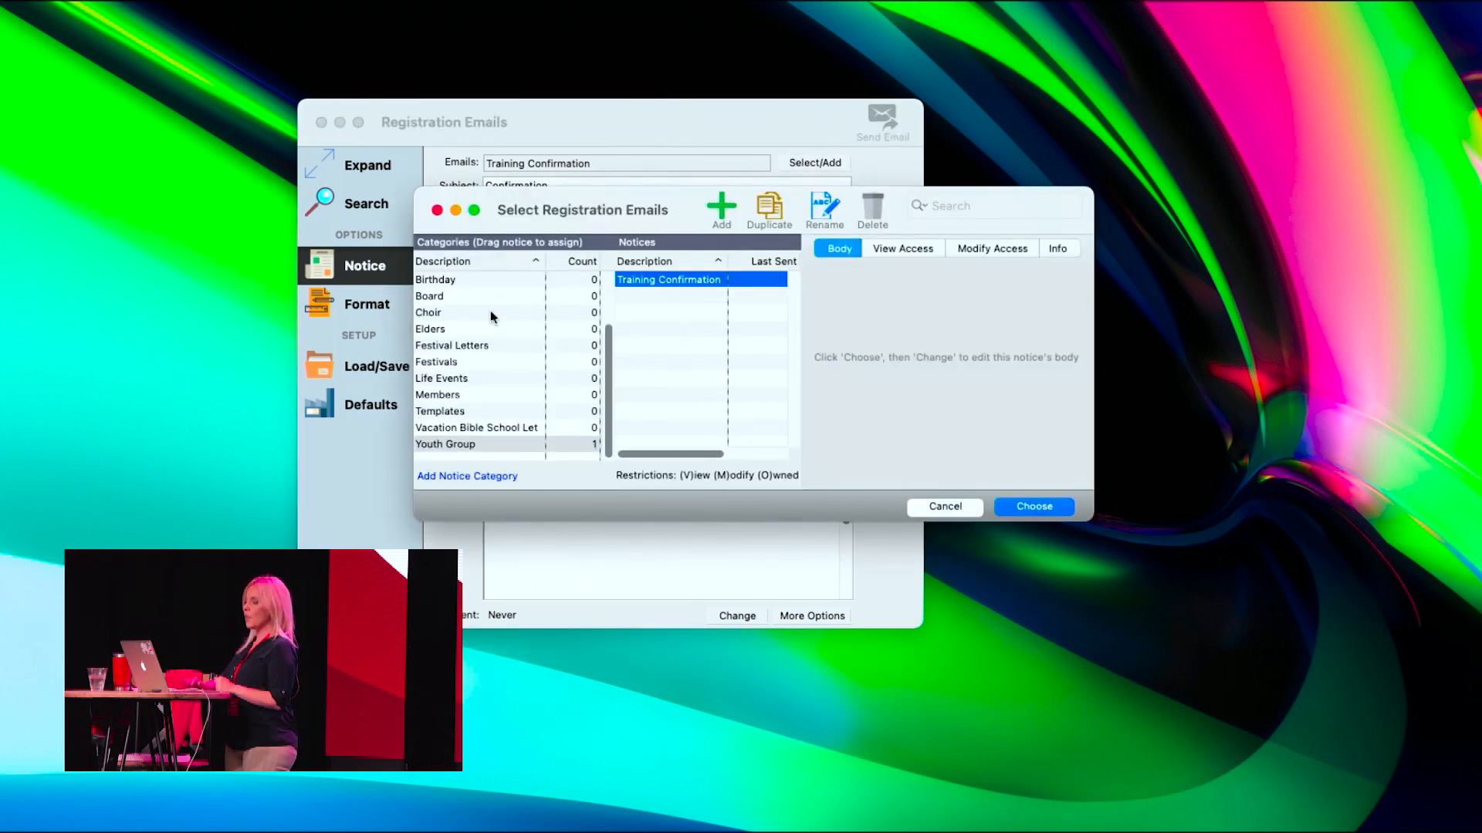
Look through the registration email notices under <No Category> and leave the notice selection unchanged.
{"action": "scroll", "coordinate": [489, 310], "scroll_direction": "up", "scroll_amount": 2}
{"action": "left_click", "coordinate": [482, 296]}
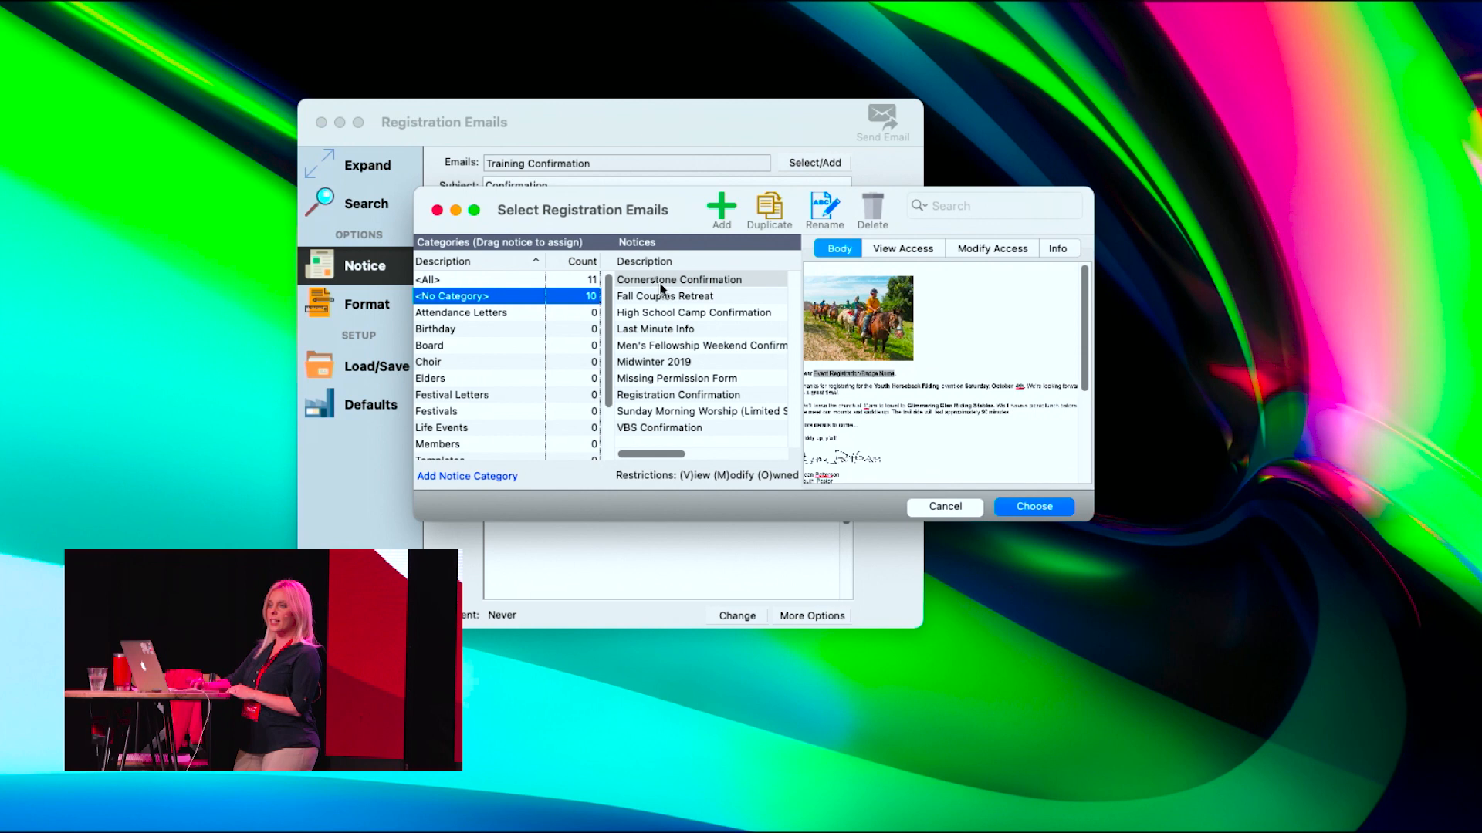
{"action": "left_click", "coordinate": [436, 211]}
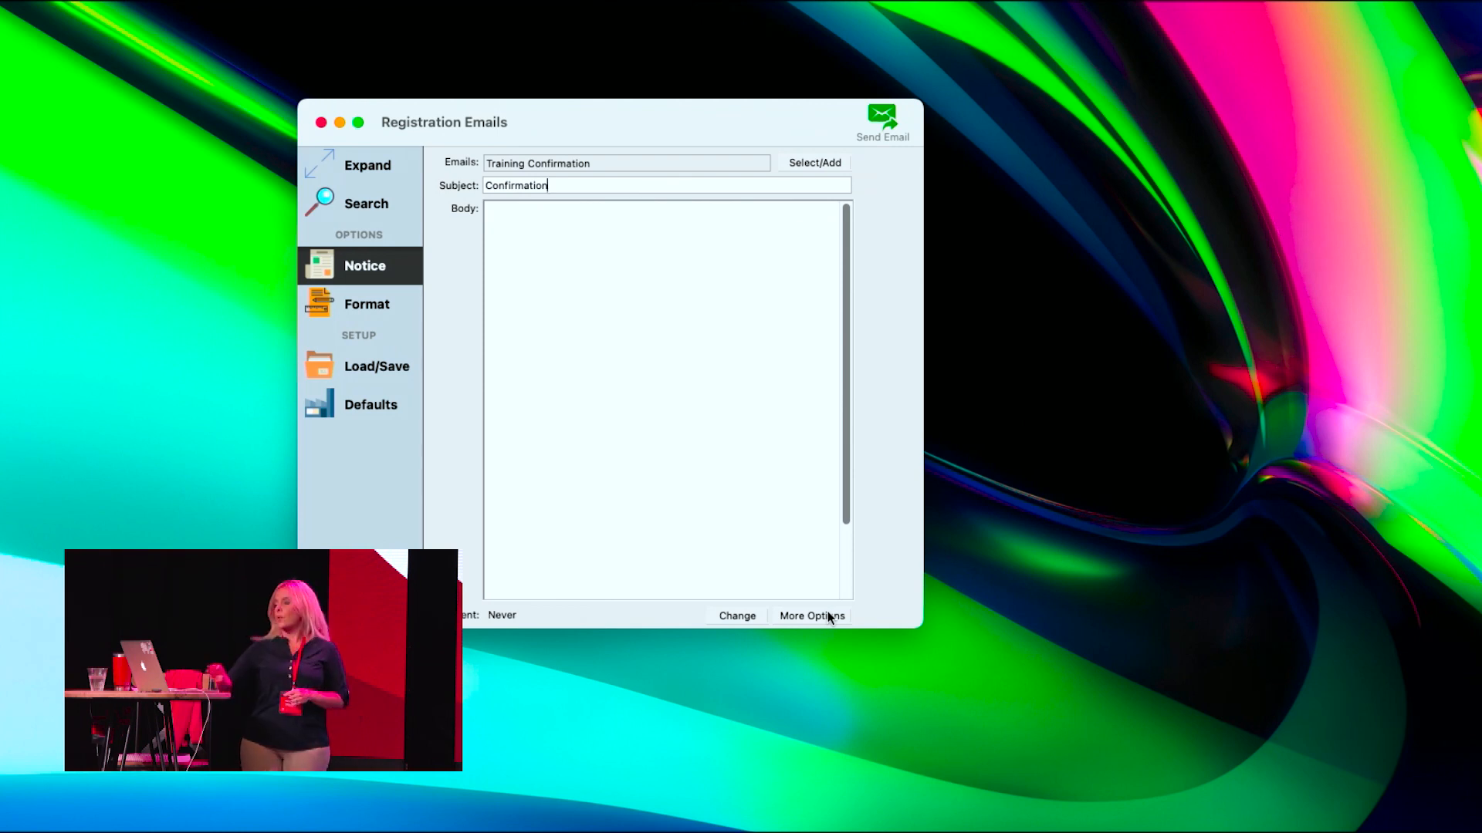
Open the Training Confirmation body for editing and make the editor window taller.
{"action": "left_click", "coordinate": [732, 616]}
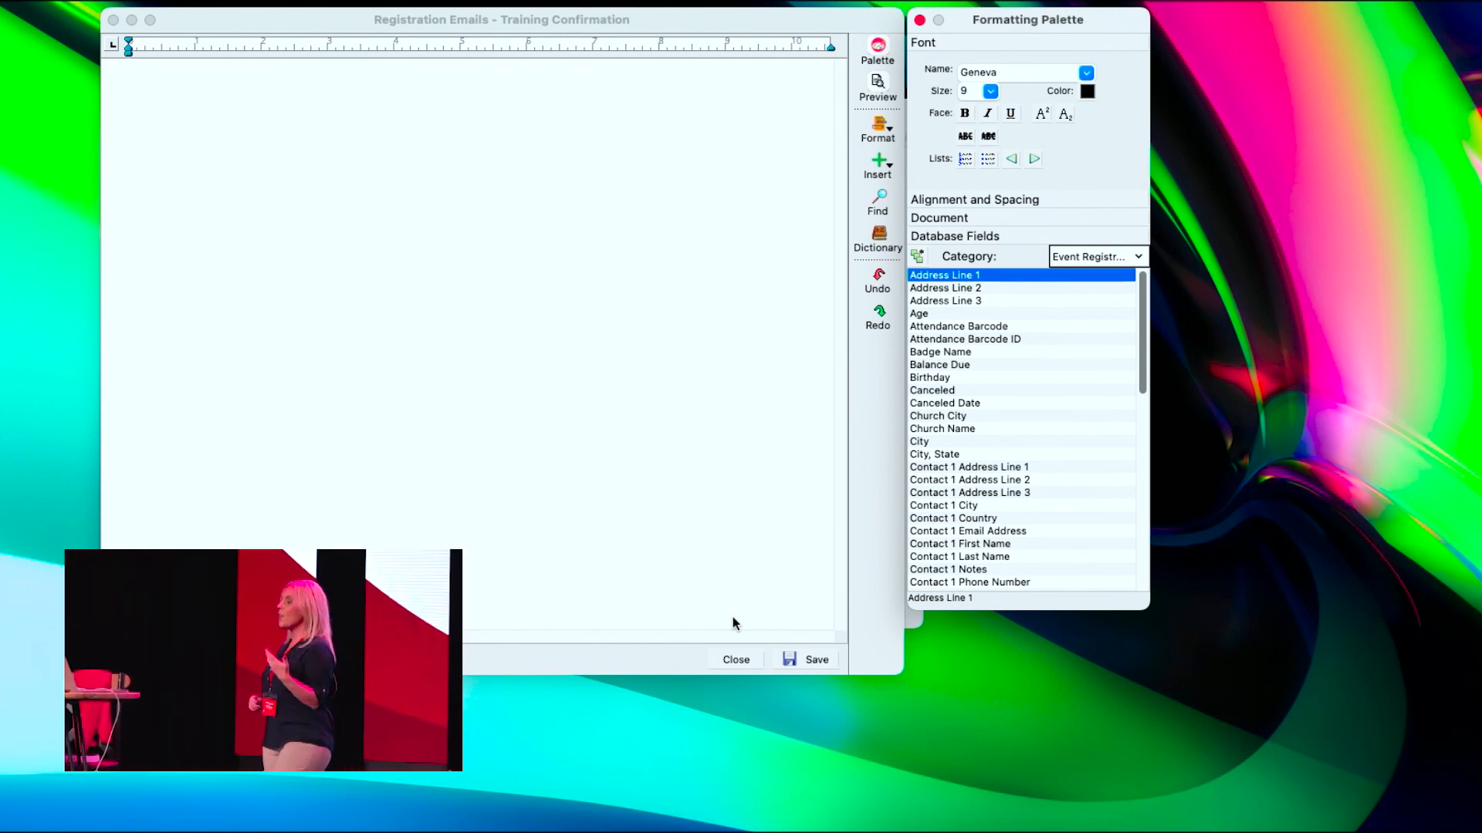
{"action": "left_click", "coordinate": [672, 674]}
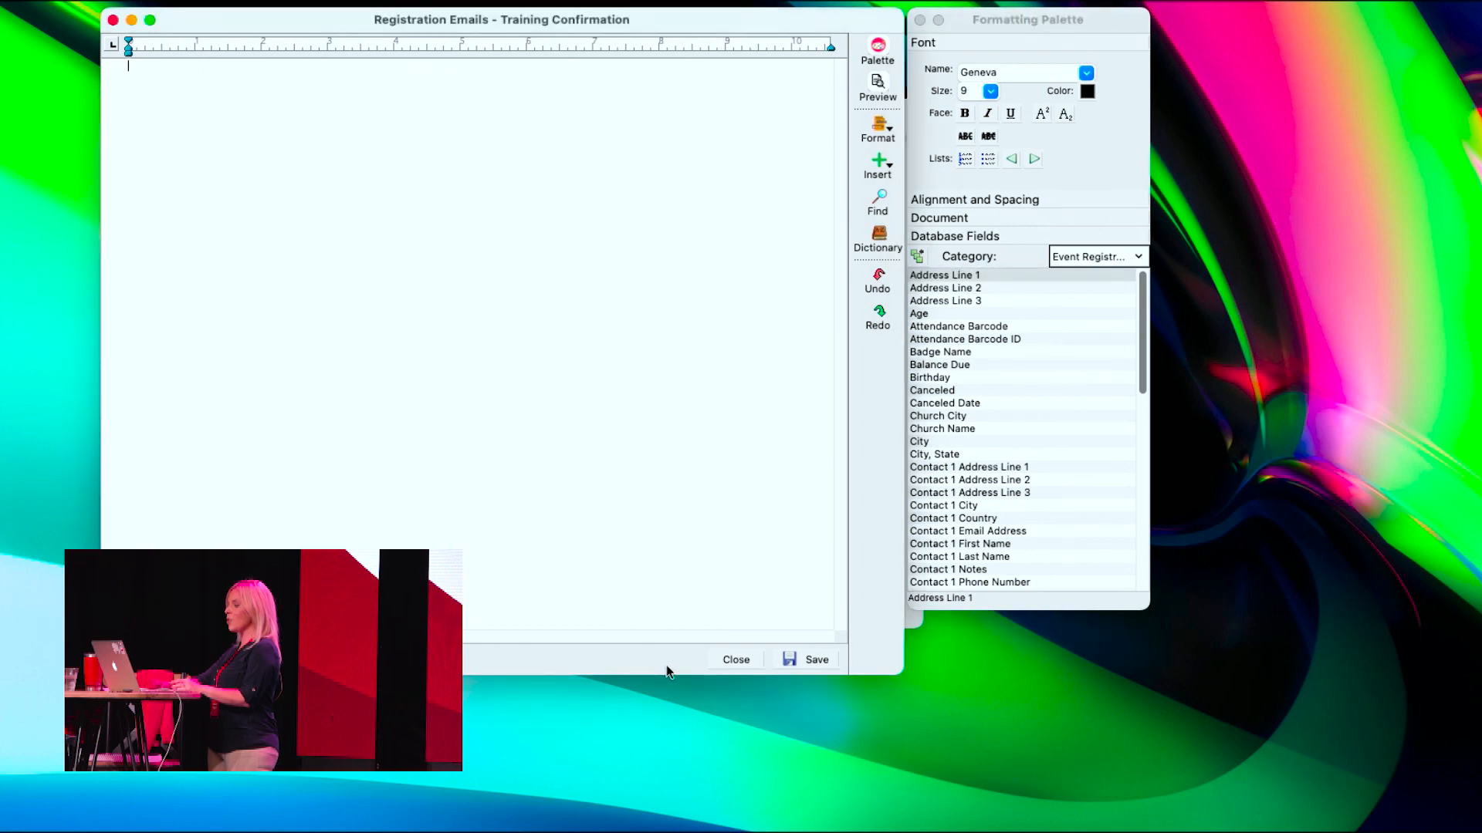
{"action": "left_click_drag", "start_coordinate": [670, 674], "coordinate": [668, 752]}
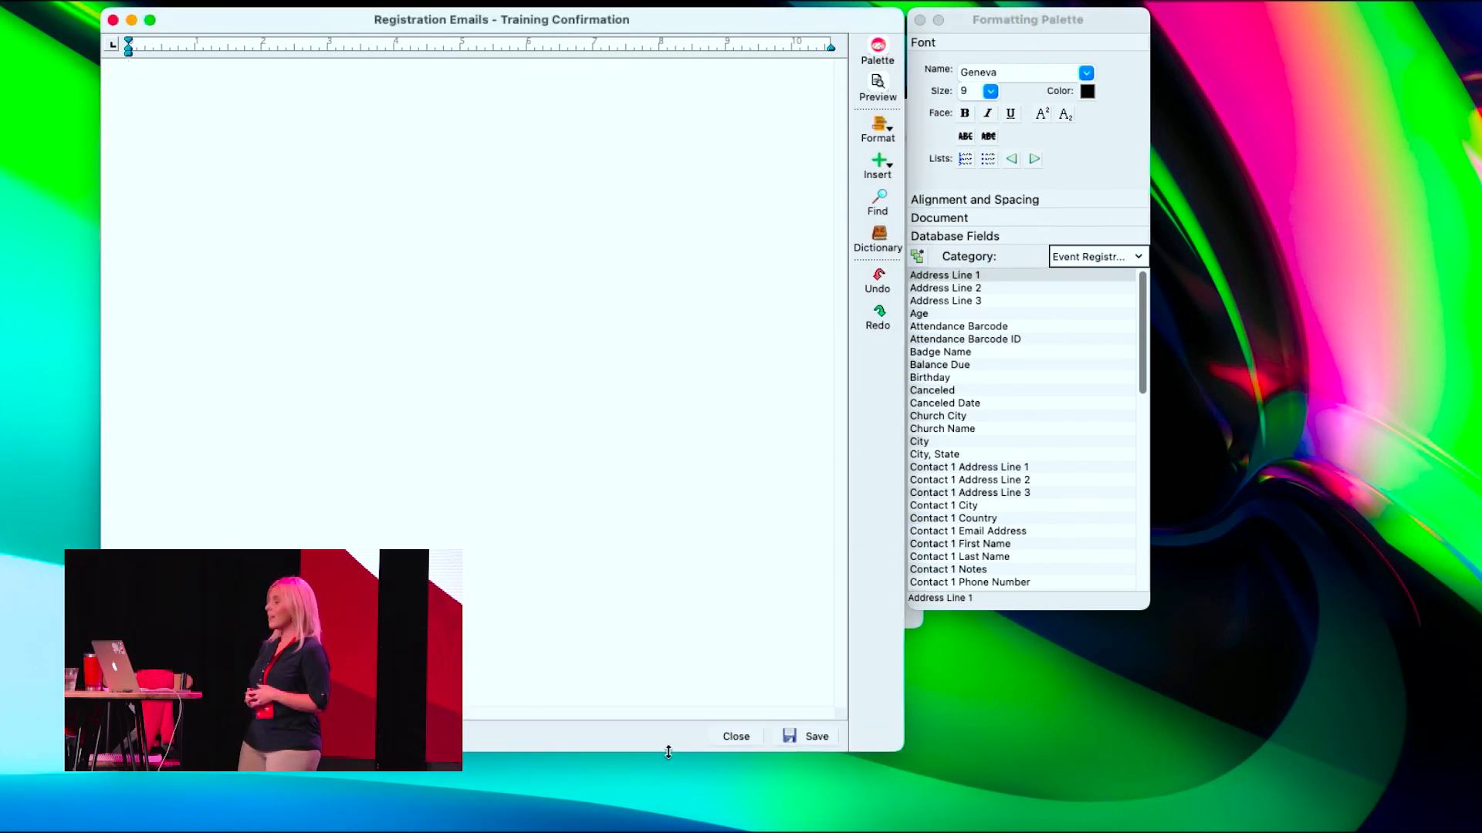
{"action": "left_click", "coordinate": [1092, 165]}
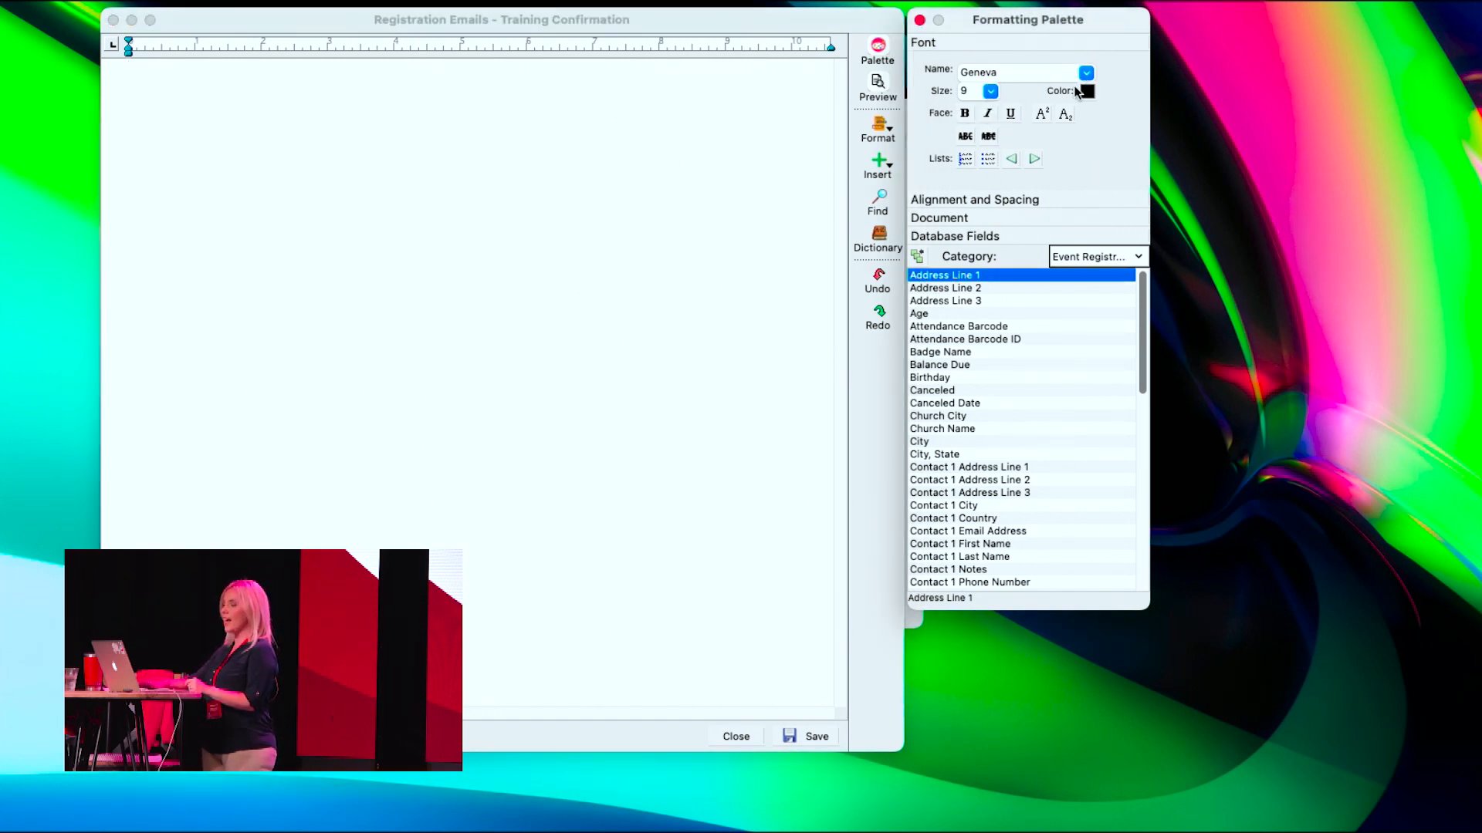
{"action": "key", "text": "Return"}
{"action": "key", "text": "Return"}
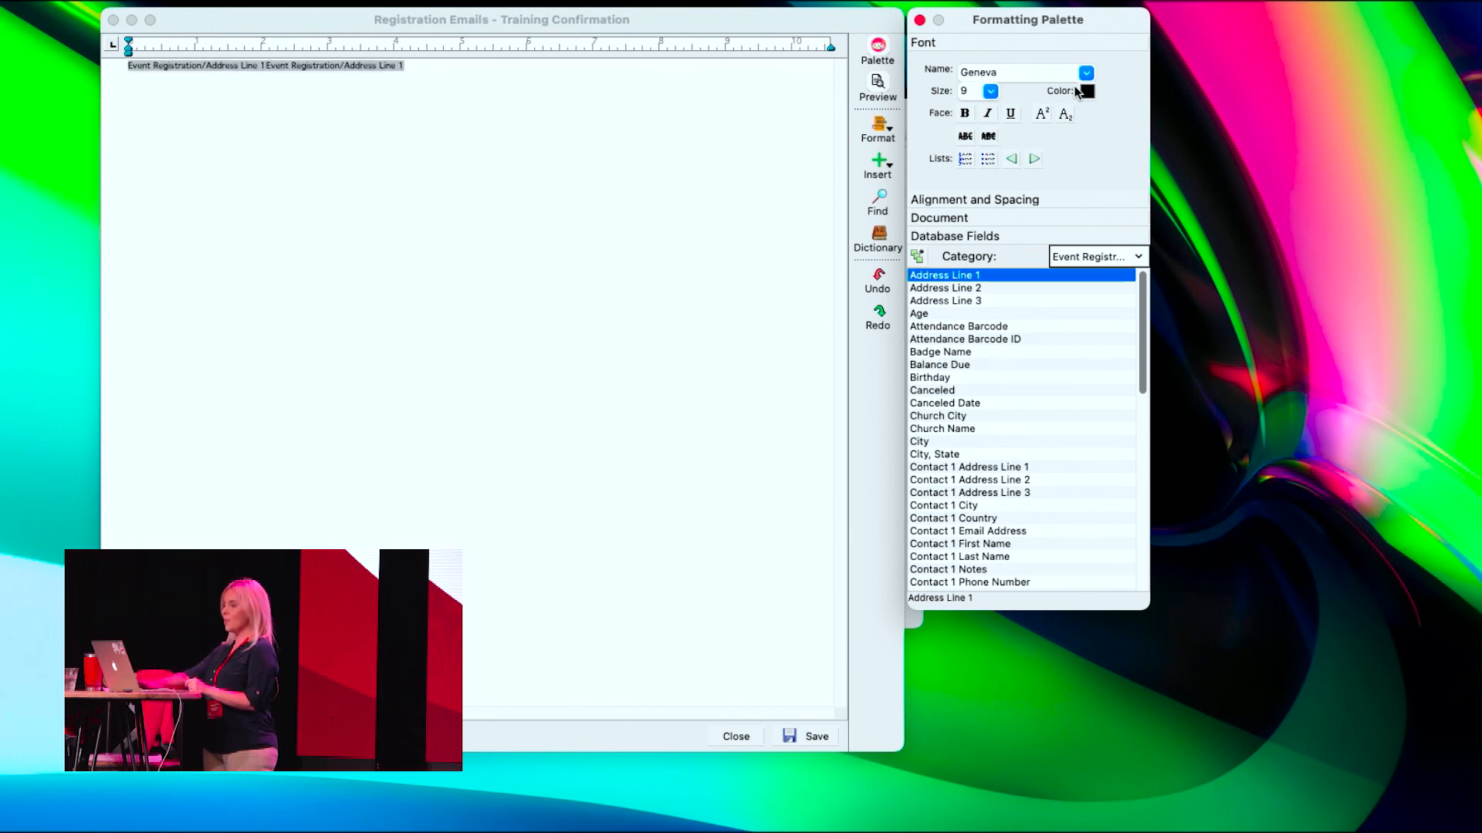
{"action": "left_click", "coordinate": [617, 152]}
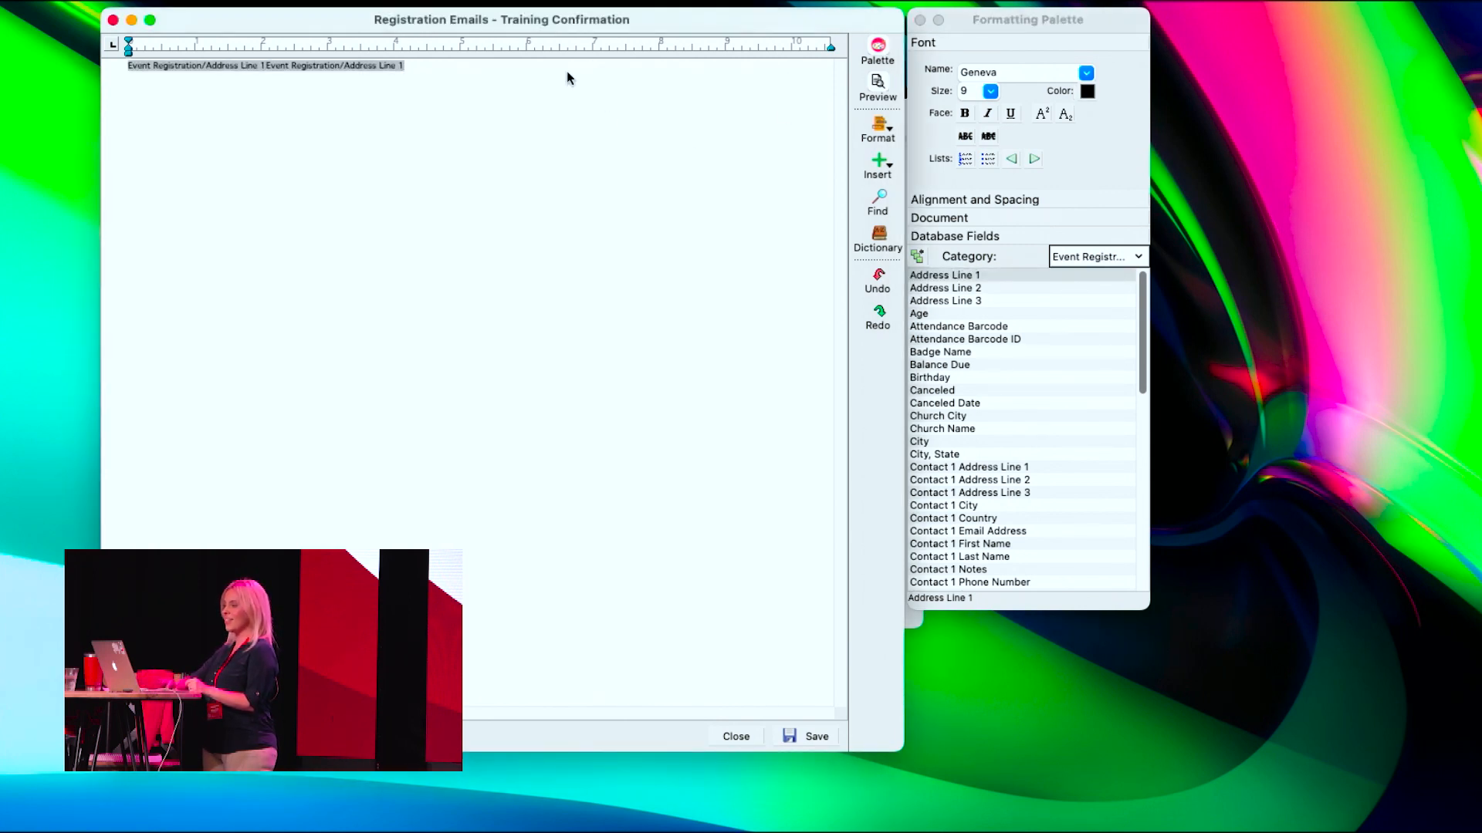
{"action": "left_click_drag", "start_coordinate": [567, 72], "coordinate": [136, 52]}
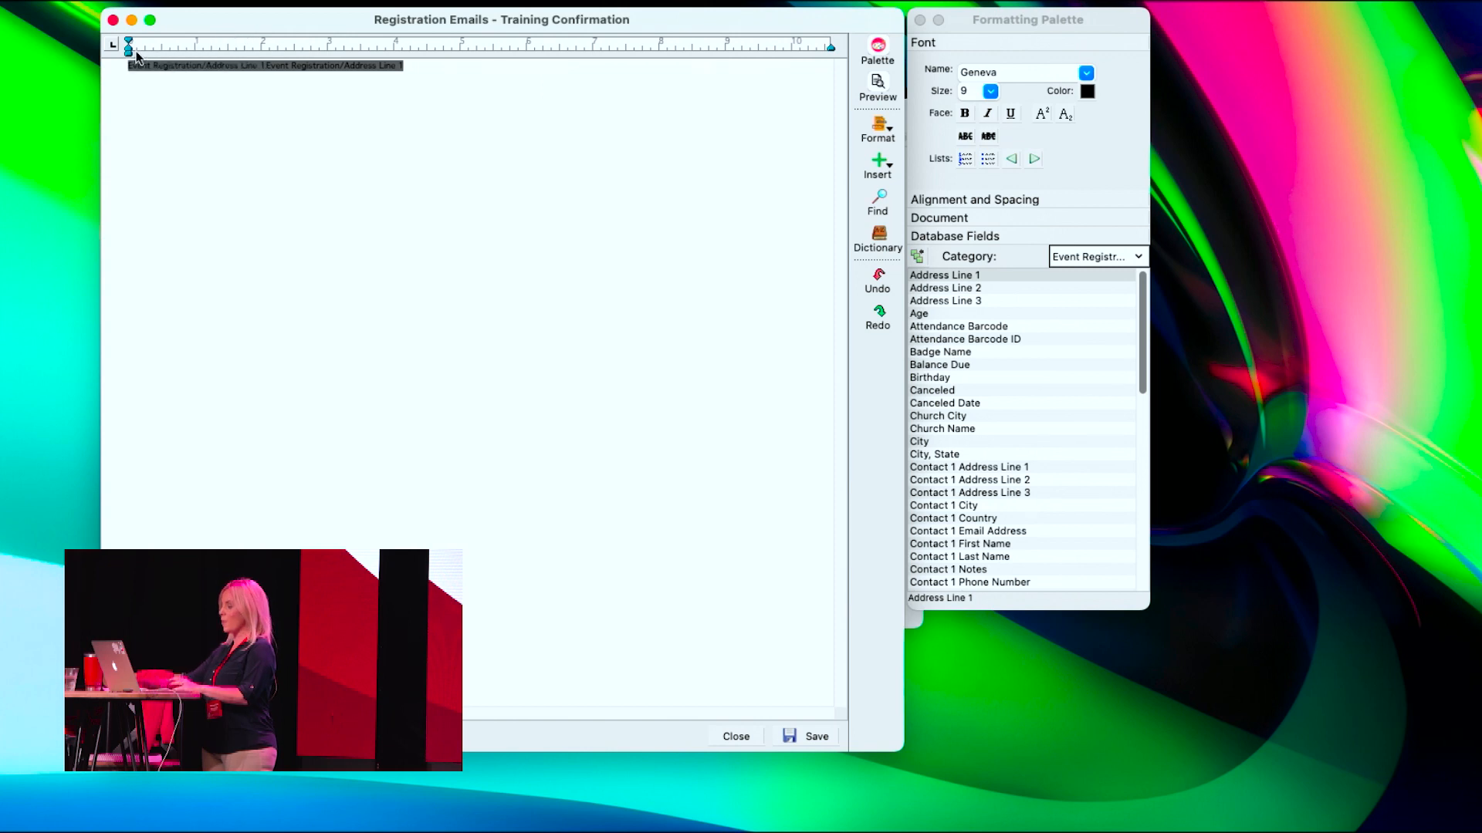
{"action": "key", "text": "BackSpace"}
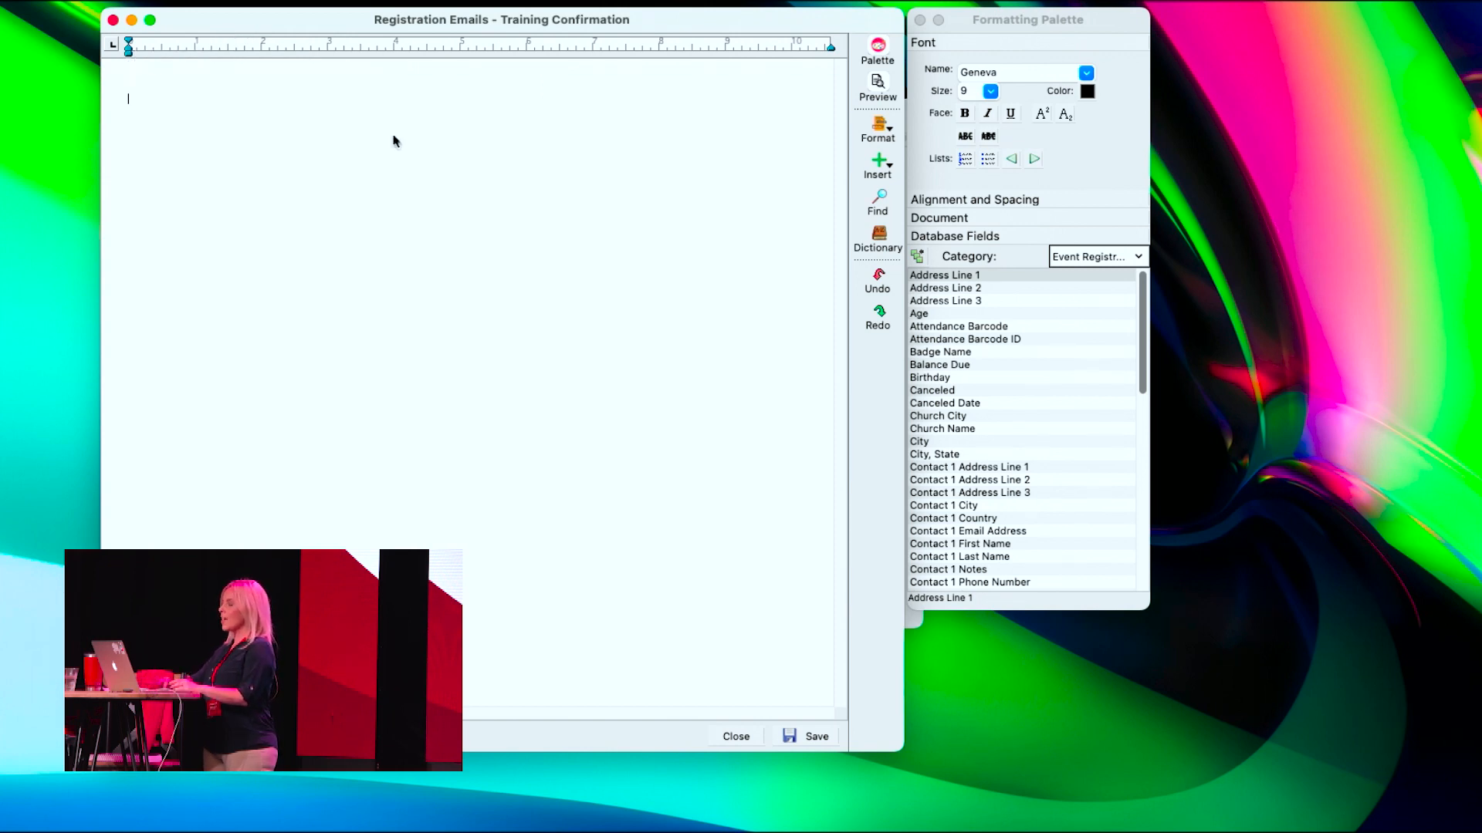
Insert the Summer-camp-clipart-0.jpg graphic from the database into the email body.
{"action": "left_click", "coordinate": [886, 168]}
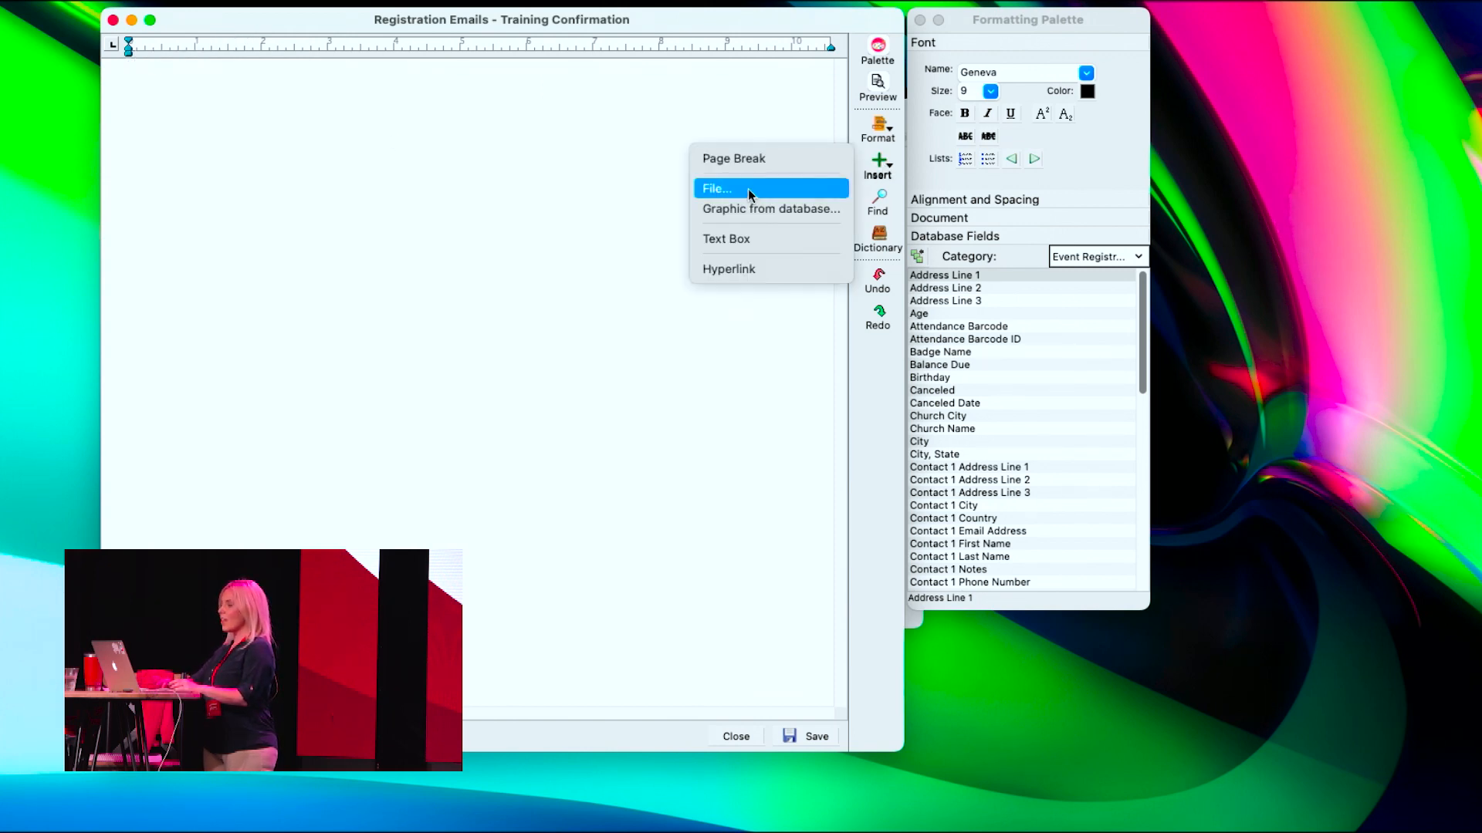
{"action": "left_click", "coordinate": [754, 211]}
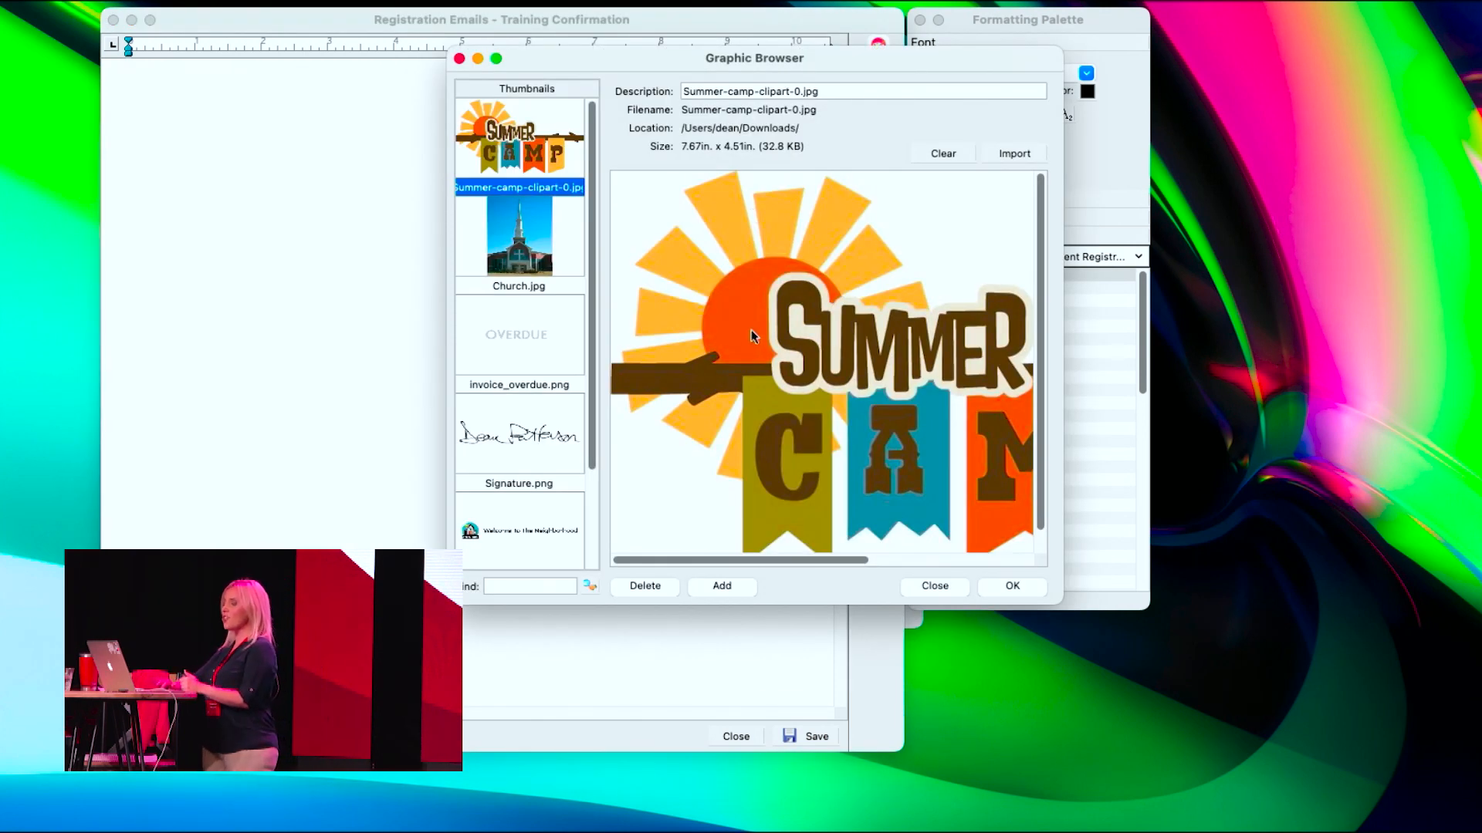
{"action": "left_click", "coordinate": [523, 136]}
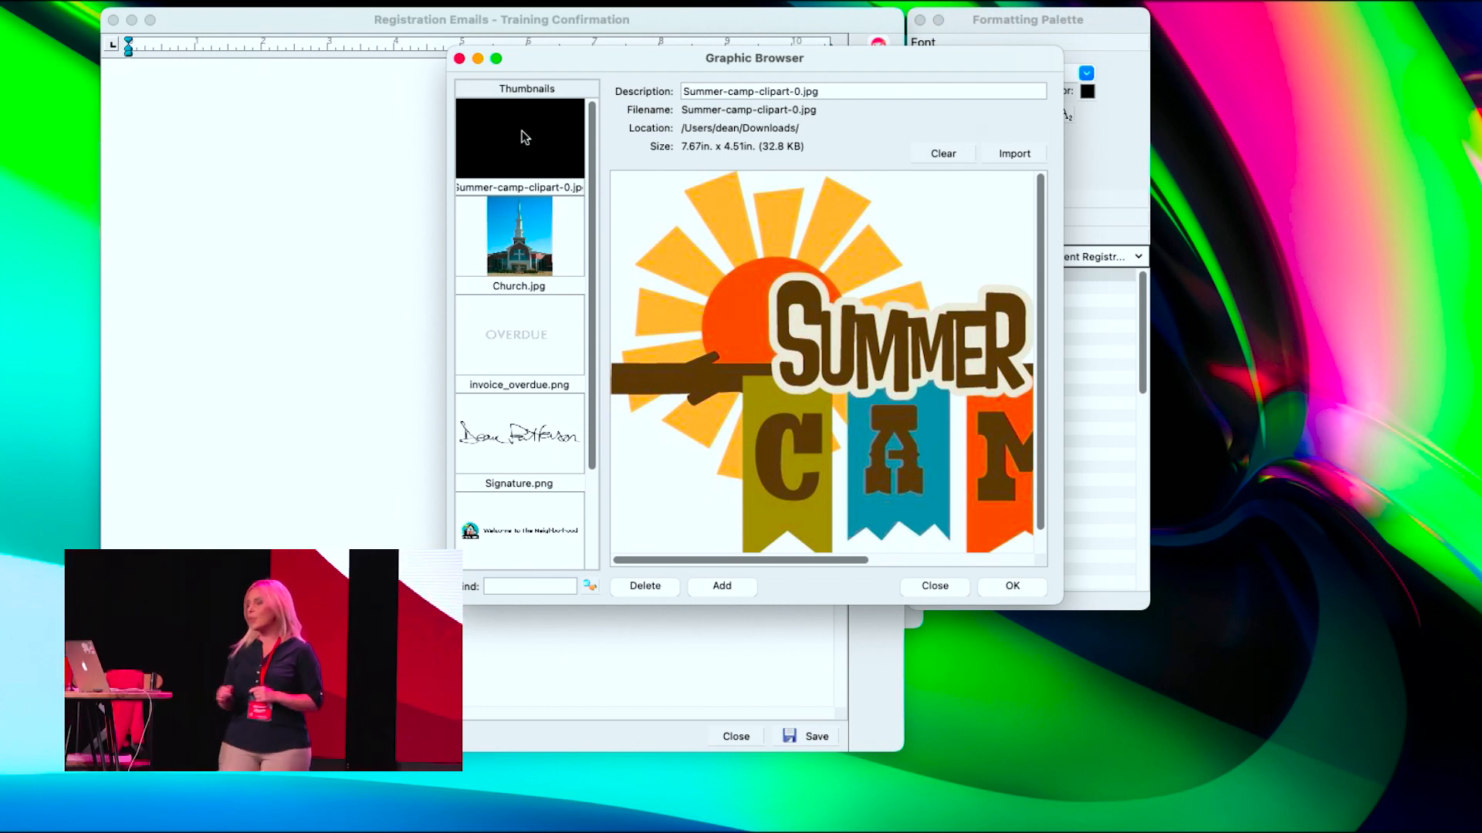
{"action": "left_click", "coordinate": [1010, 588]}
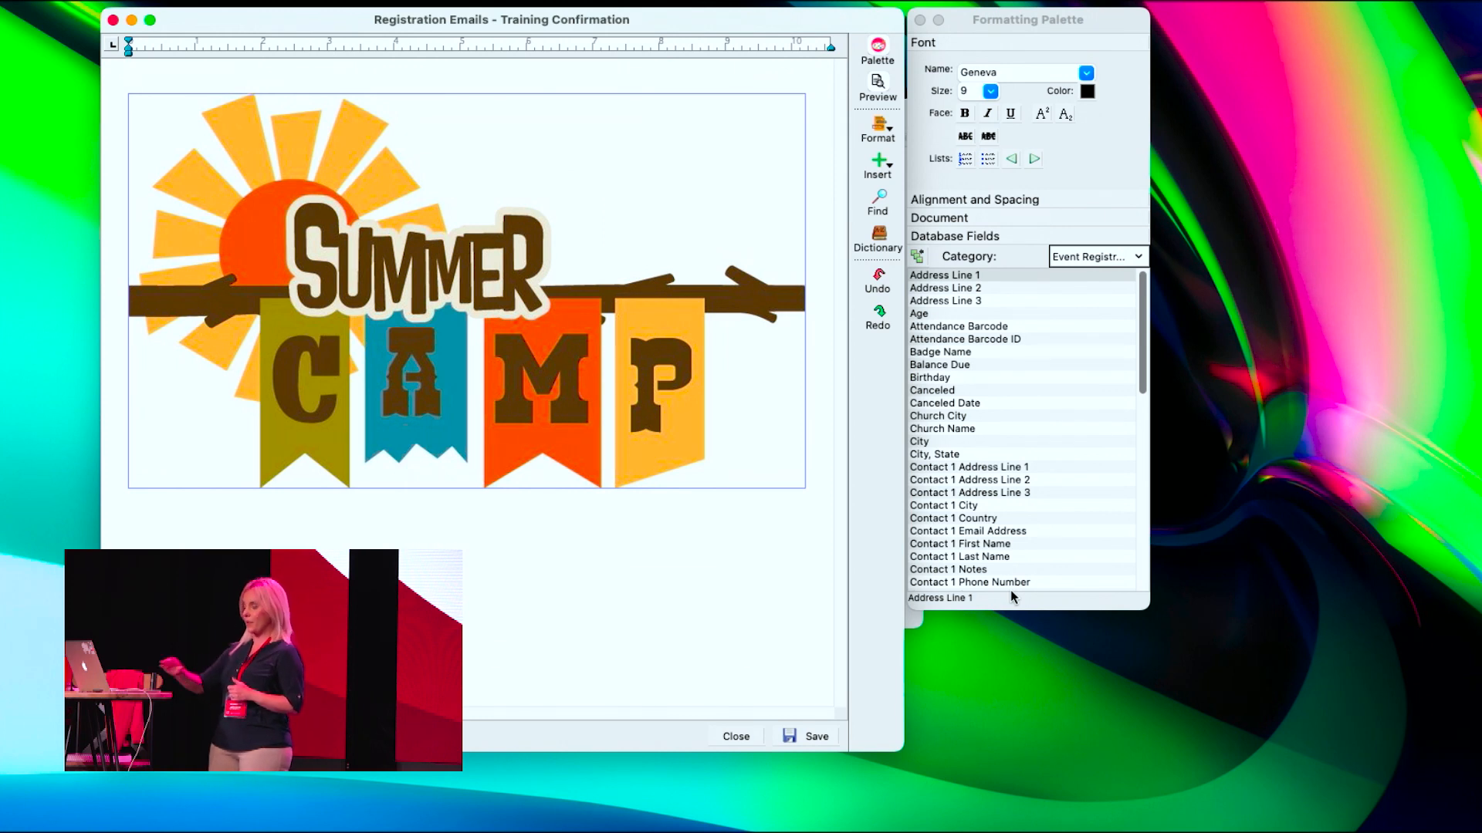
Resize the Summer Camp picture to a height of 3.00 with the aspect ratio locked.
{"action": "double_click", "coordinate": [619, 414]}
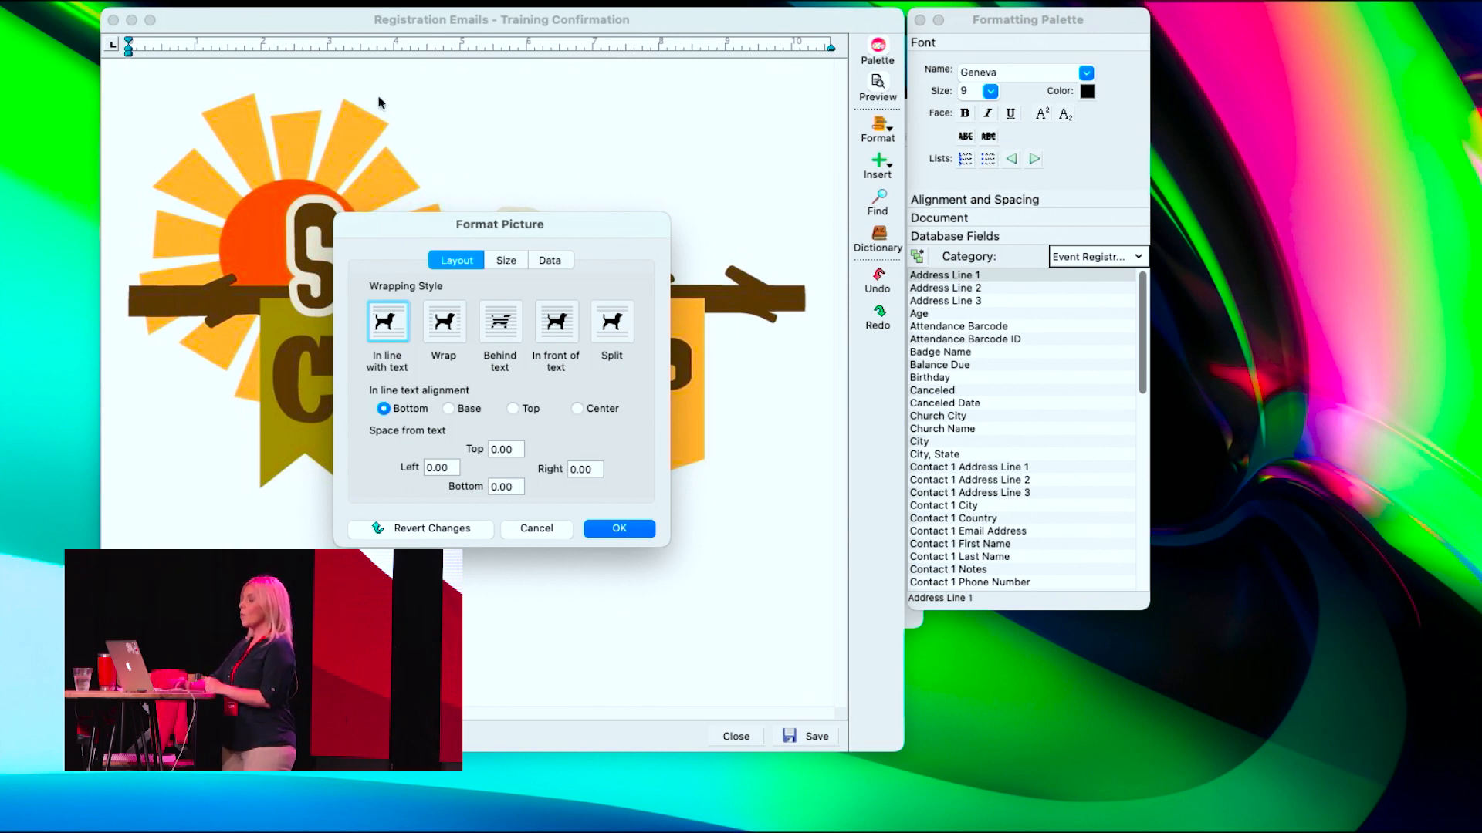
{"action": "left_click", "coordinate": [502, 259]}
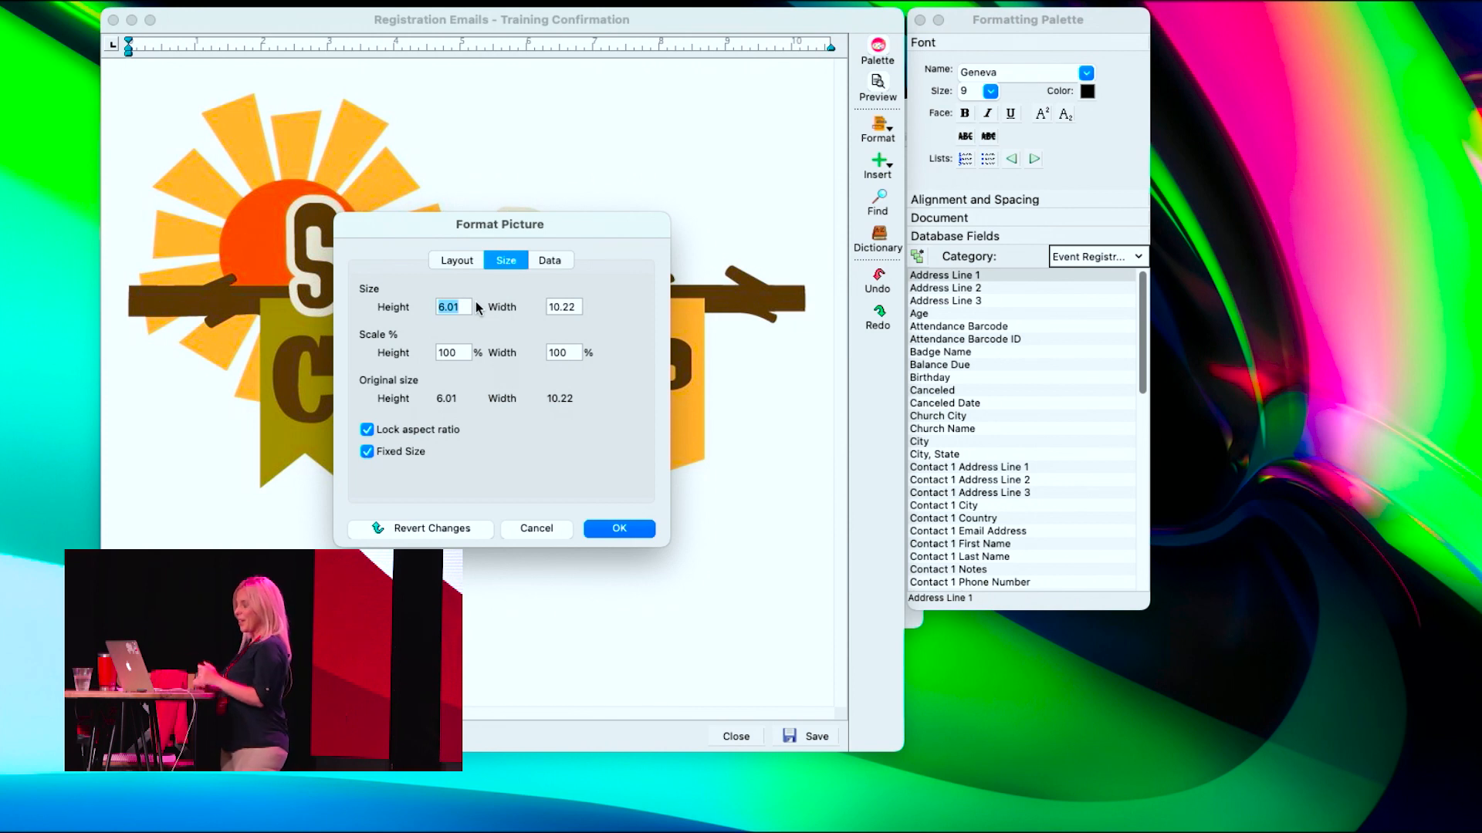
{"action": "key", "text": "Tab"}
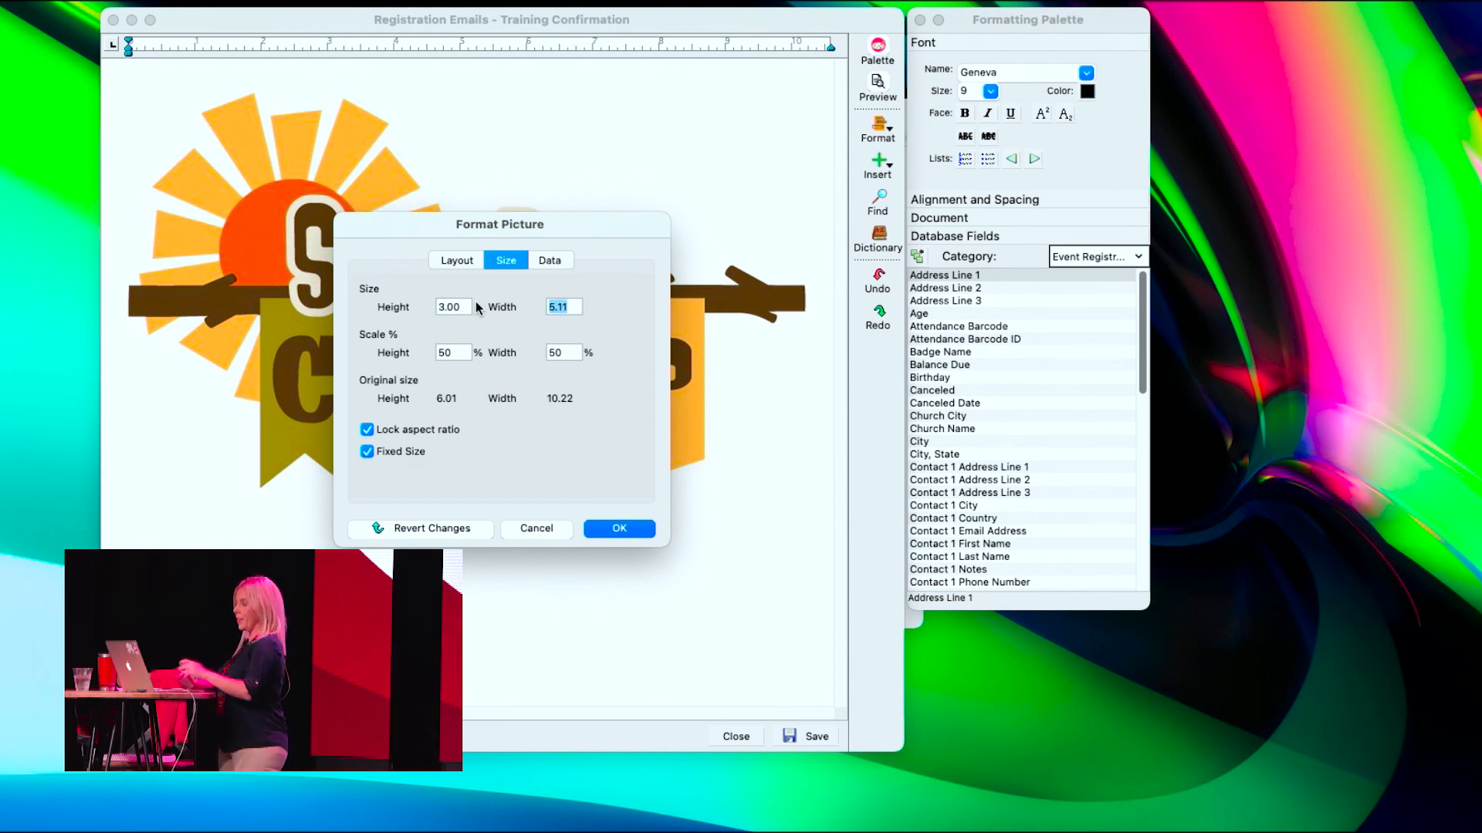
{"action": "left_click", "coordinate": [619, 529]}
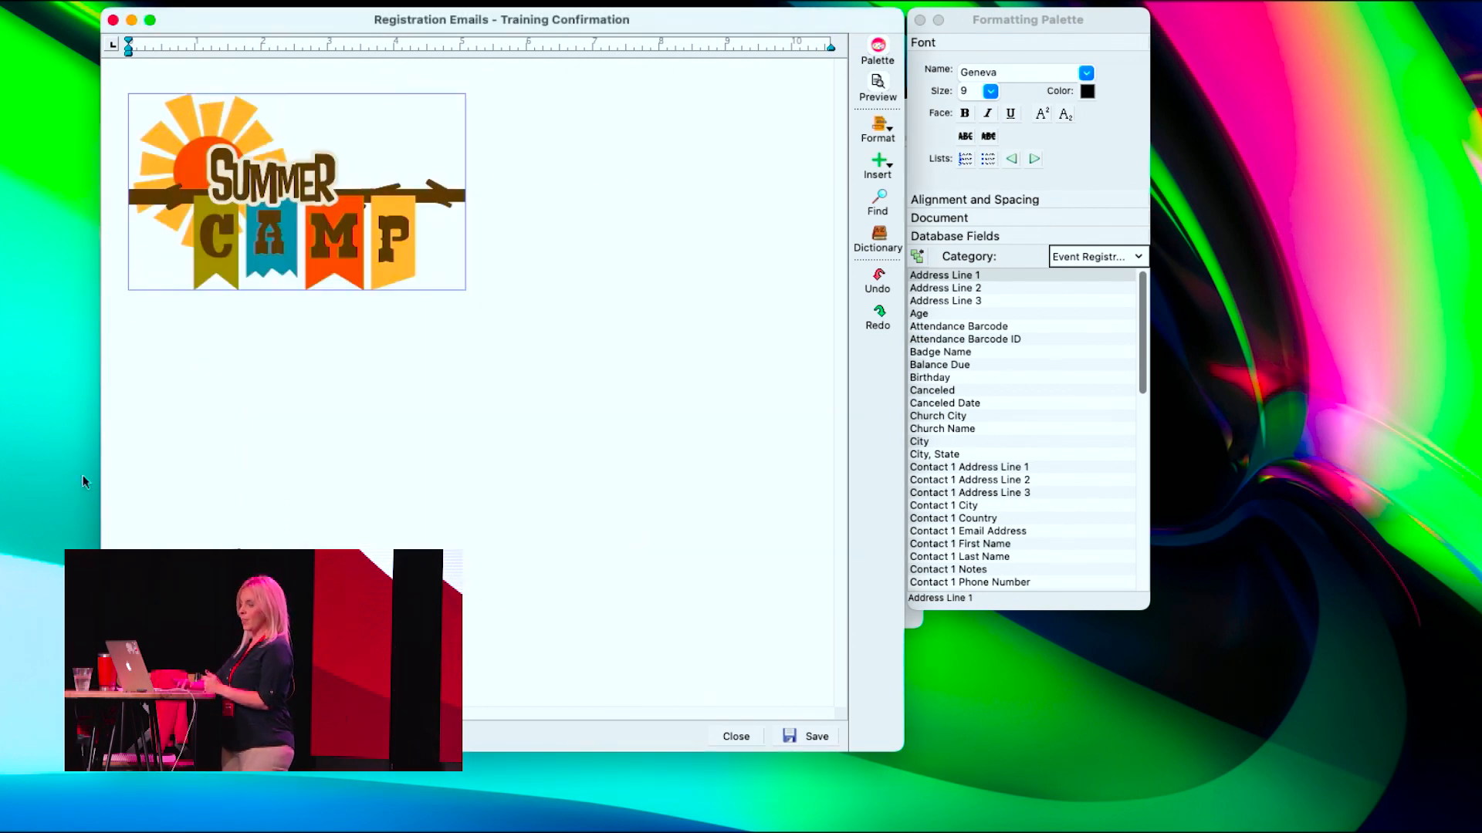
Set the font size to 16 and start the greeting with "Dear" below the Summer Camp picture.
{"action": "left_click", "coordinate": [365, 327]}
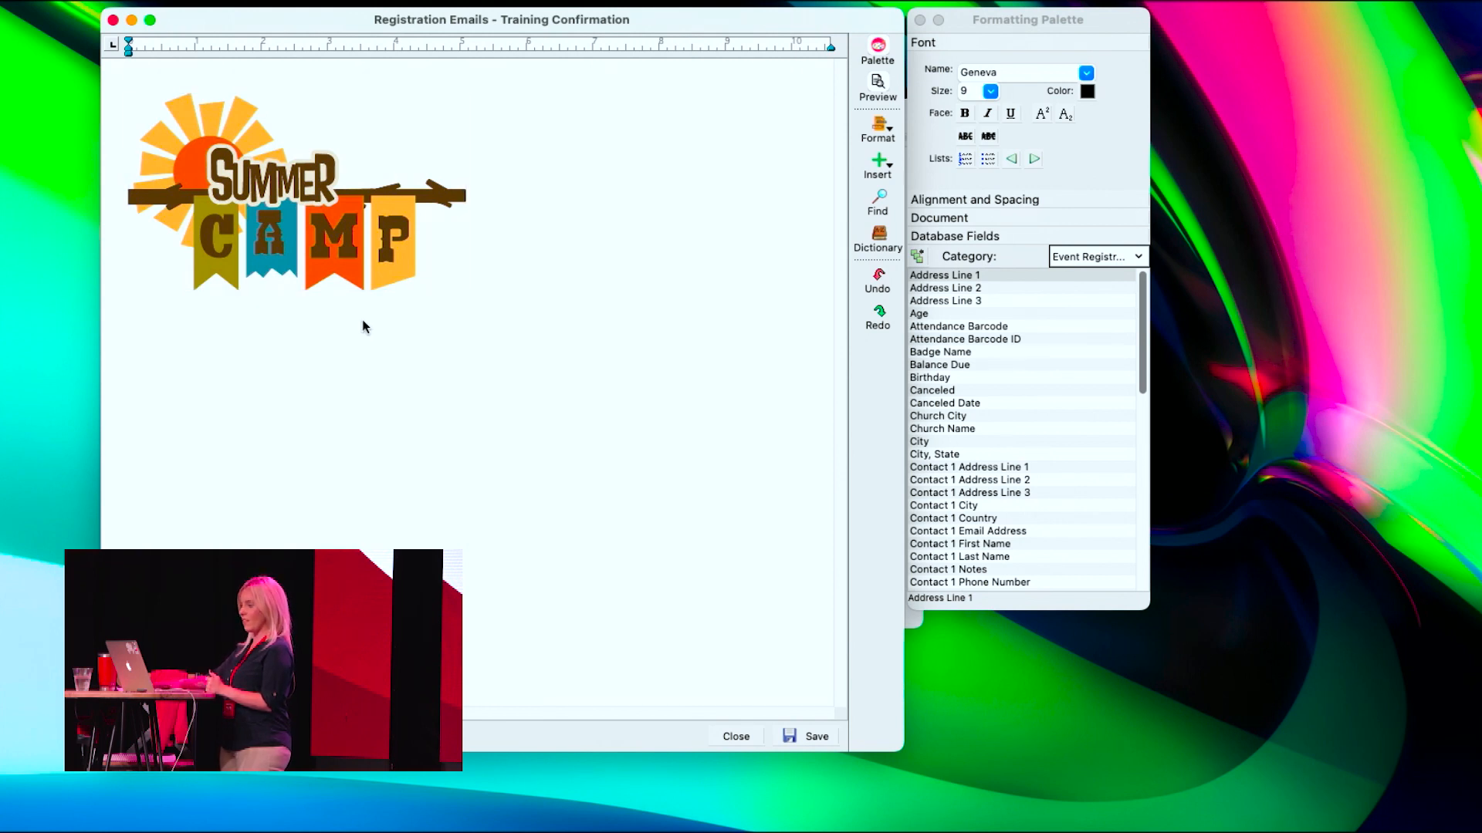
{"action": "left_click", "coordinate": [990, 92]}
{"action": "left_click", "coordinate": [969, 158]}
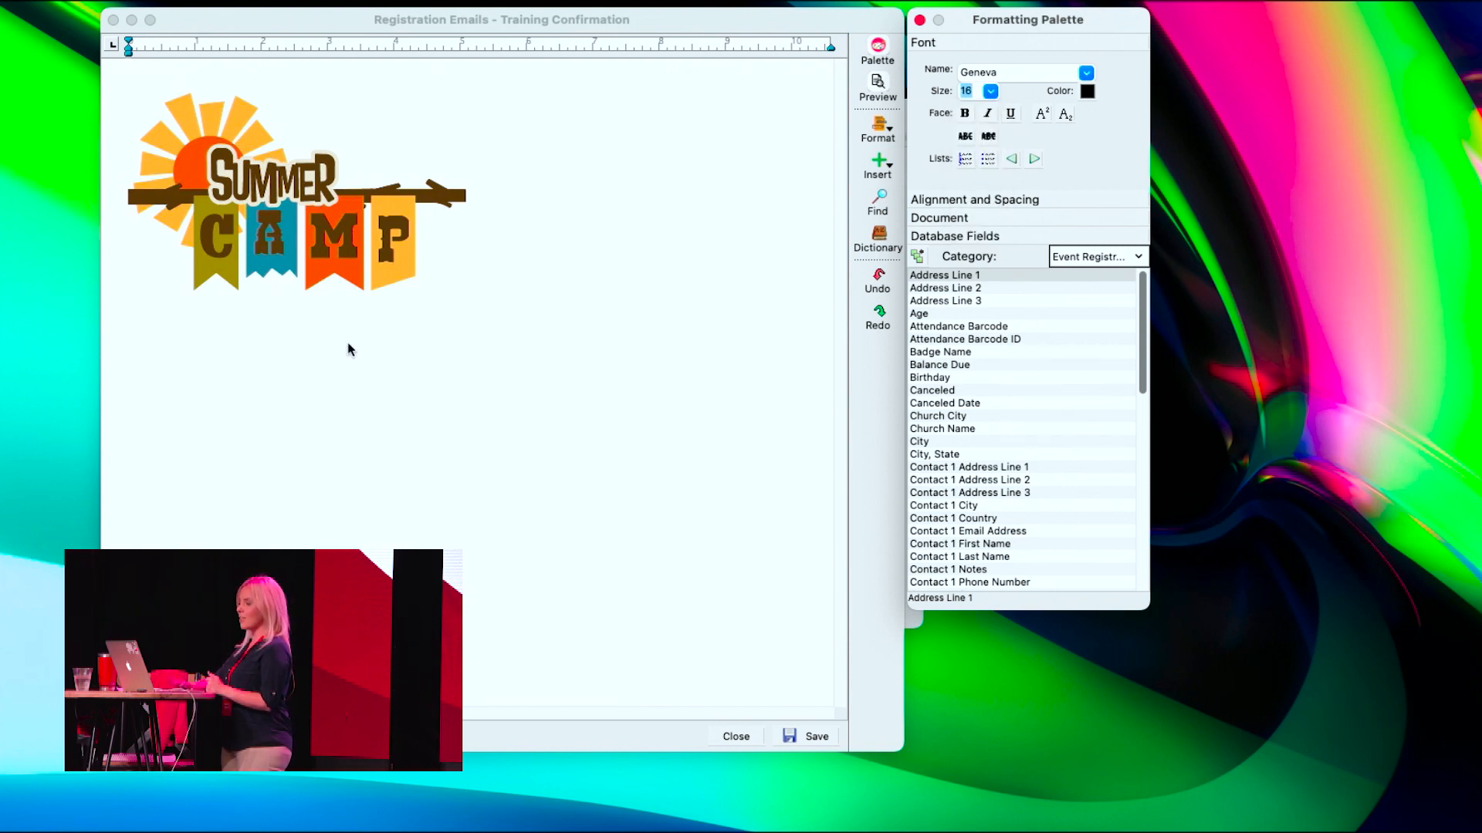
{"action": "left_click", "coordinate": [235, 340]}
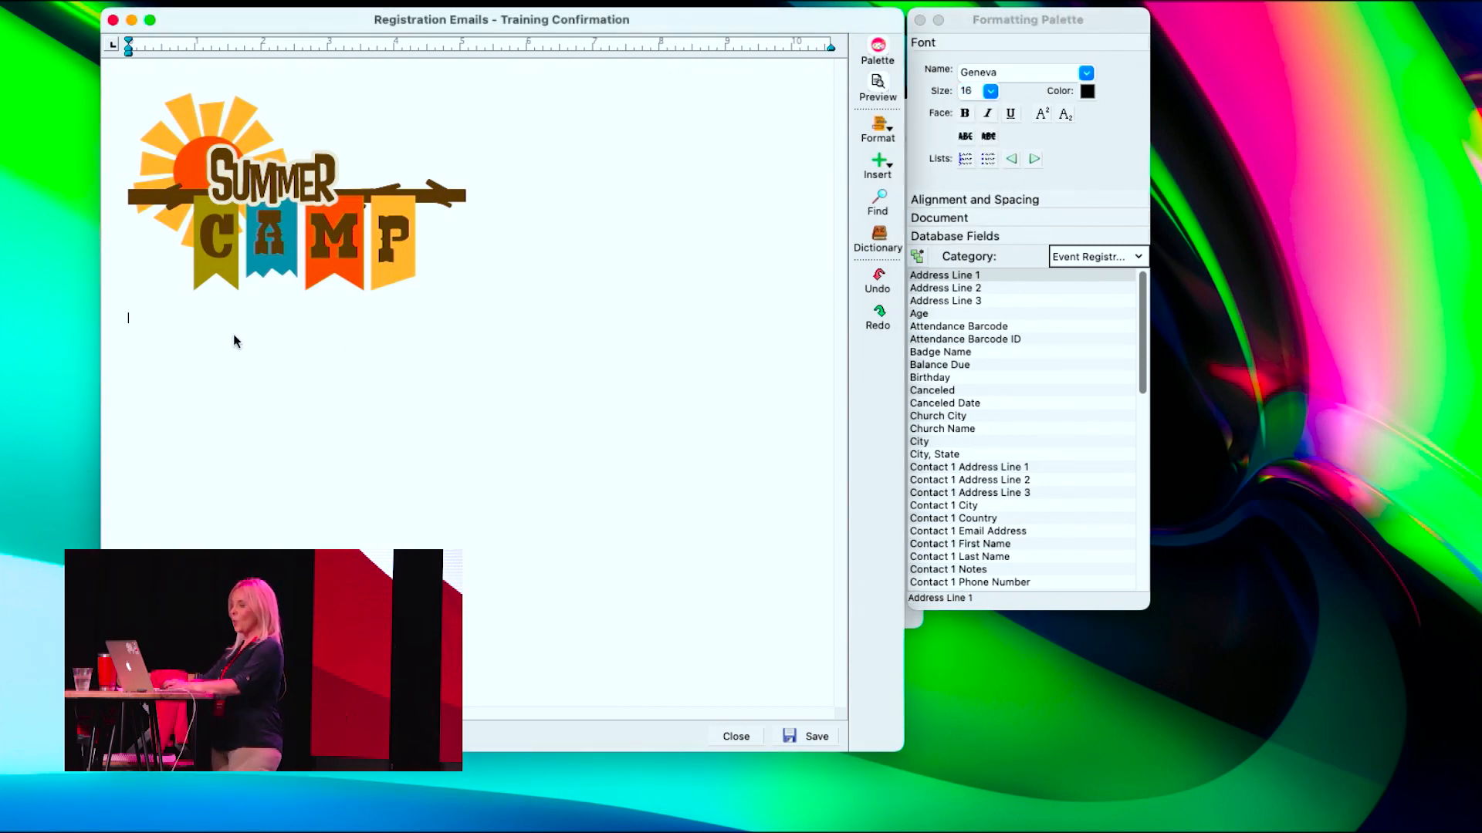
{"action": "type", "text": "Dear"}
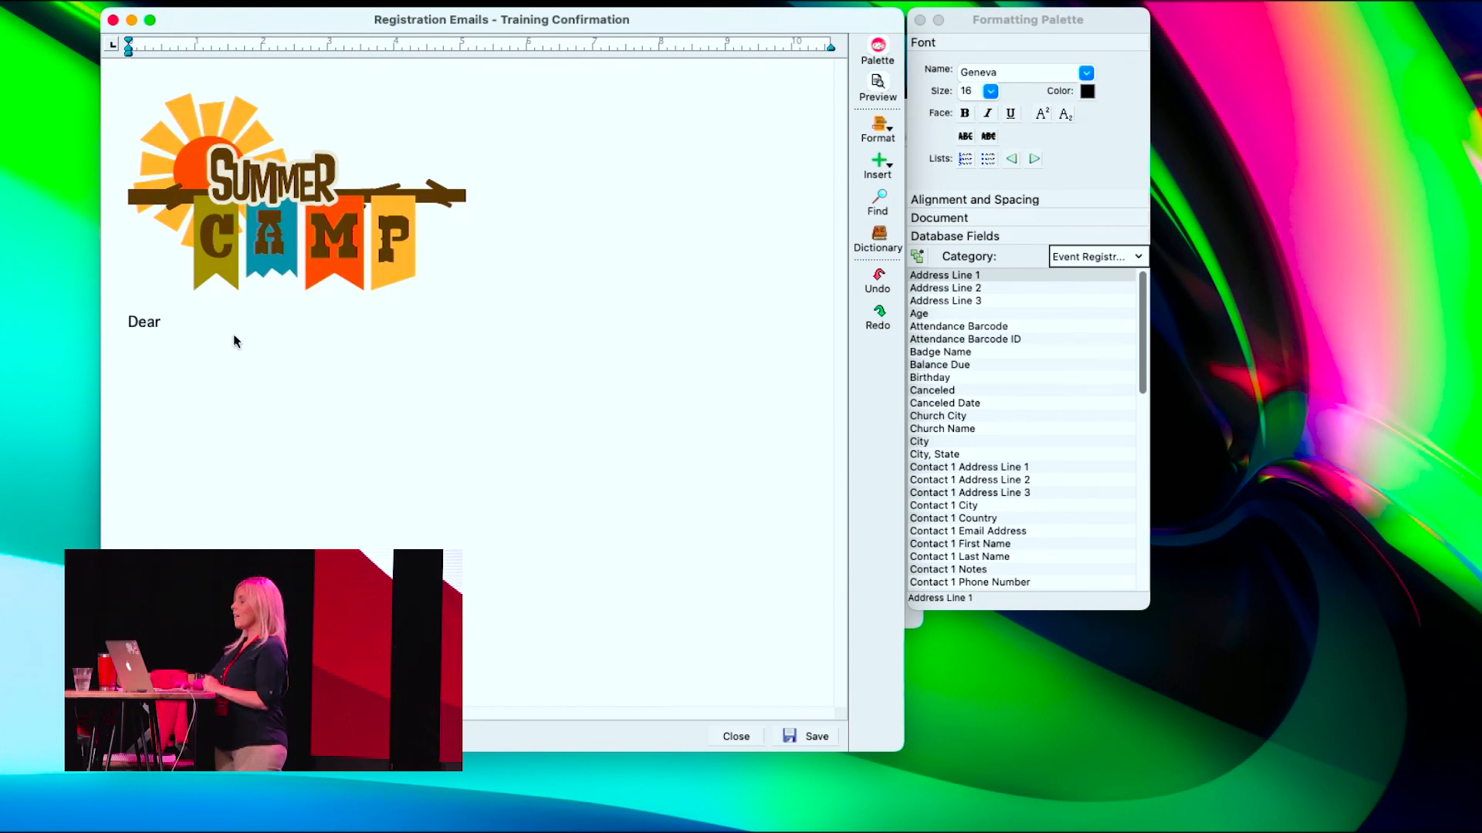
Look through the Event Registration database fields and the other field categories available for the email.
{"action": "left_click", "coordinate": [983, 28]}
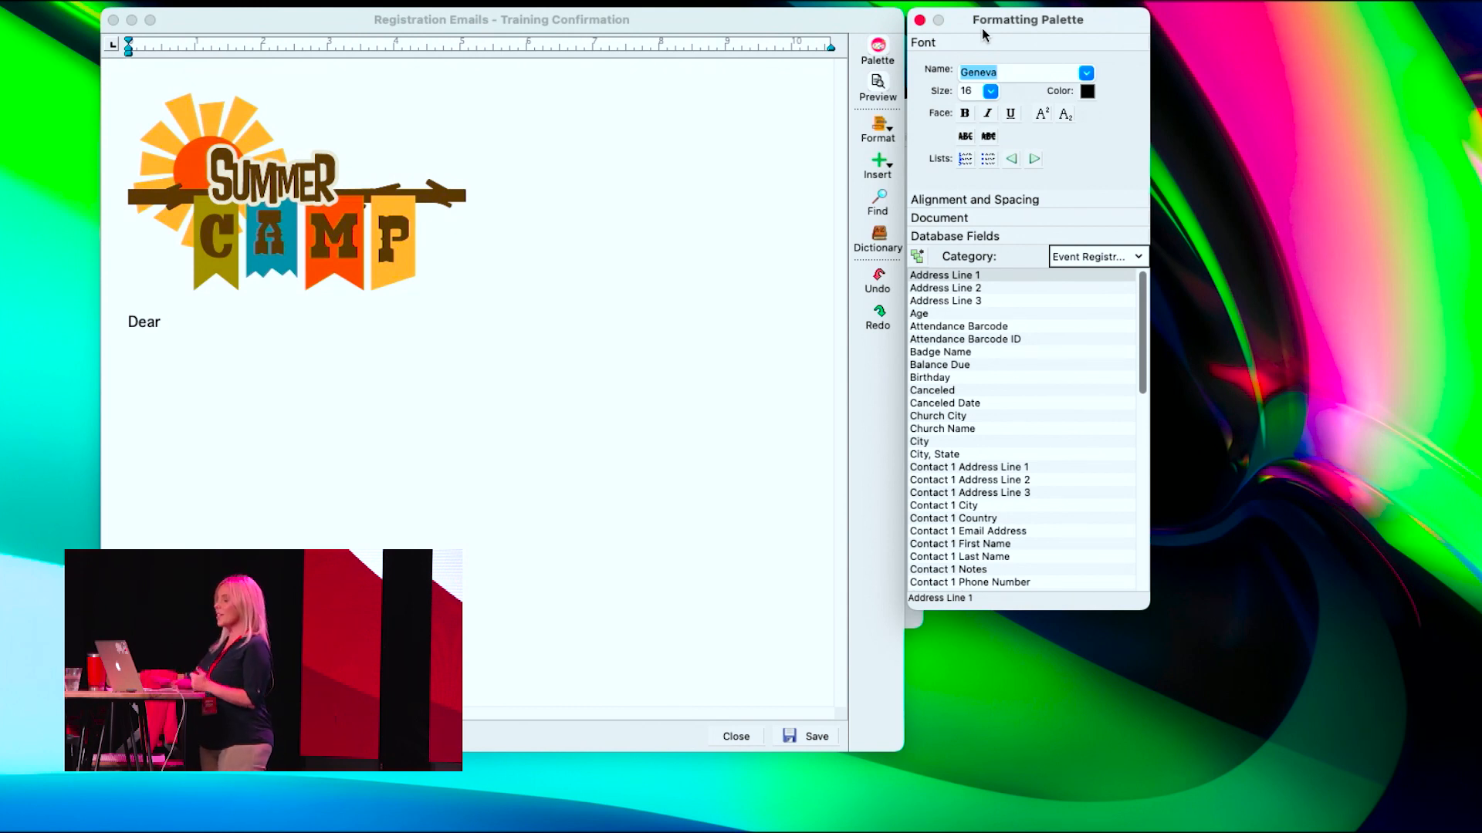
{"action": "scroll", "coordinate": [952, 397], "scroll_direction": "down", "scroll_amount": 3}
{"action": "scroll", "coordinate": [952, 396], "scroll_direction": "down", "scroll_amount": 10}
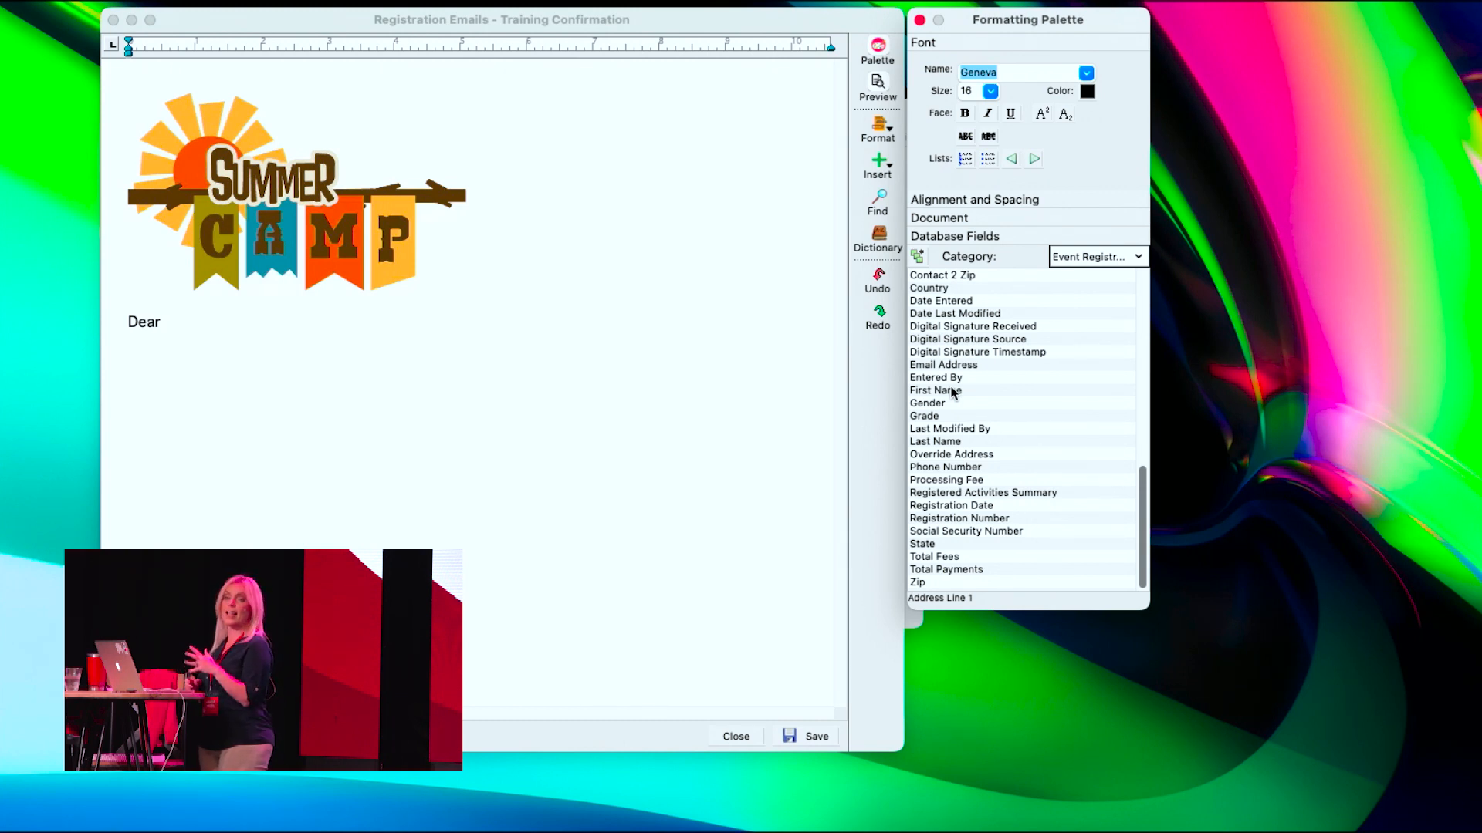
{"action": "left_click", "coordinate": [954, 391]}
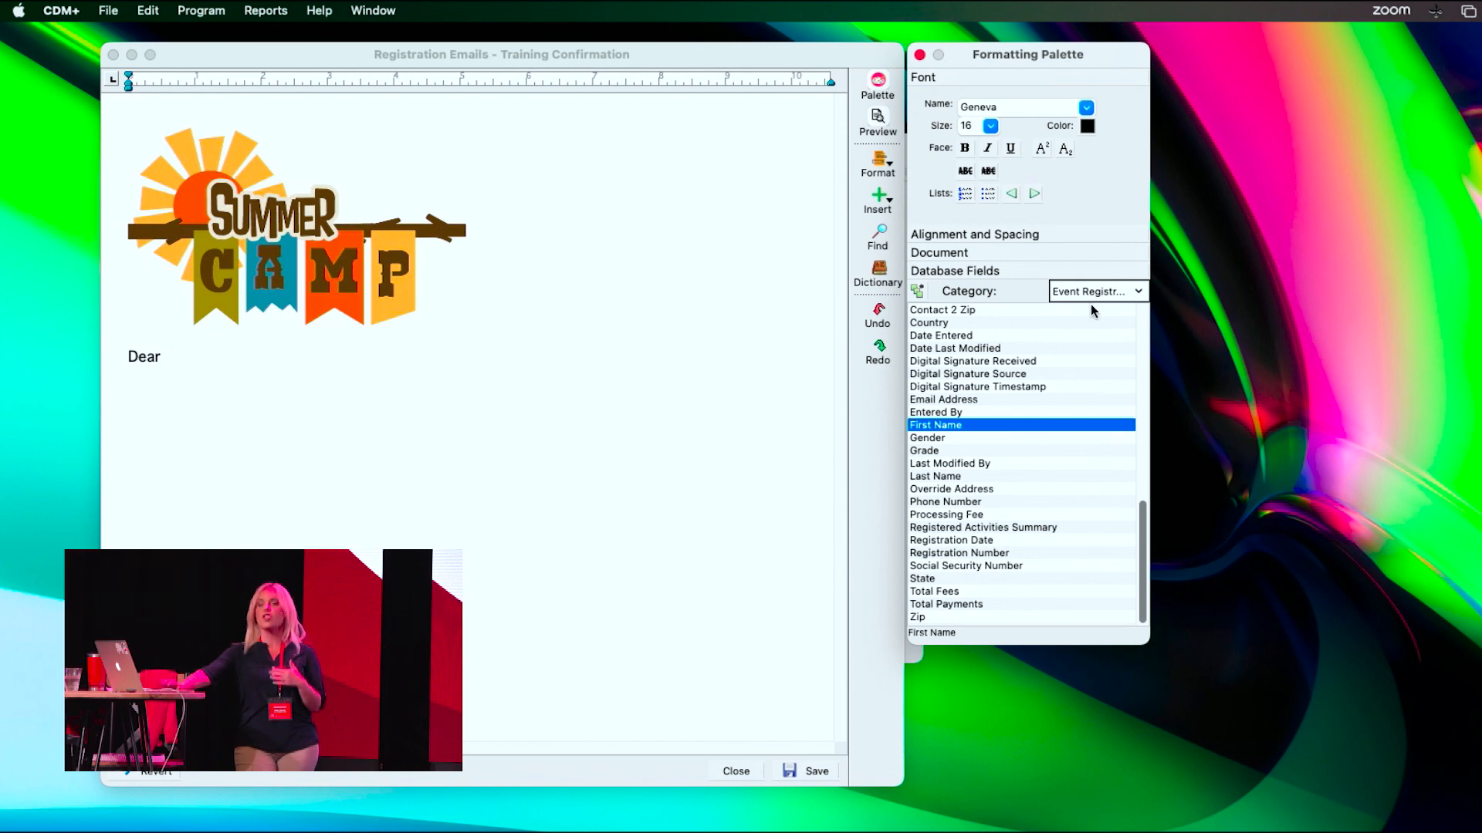
{"action": "left_click", "coordinate": [1140, 291]}
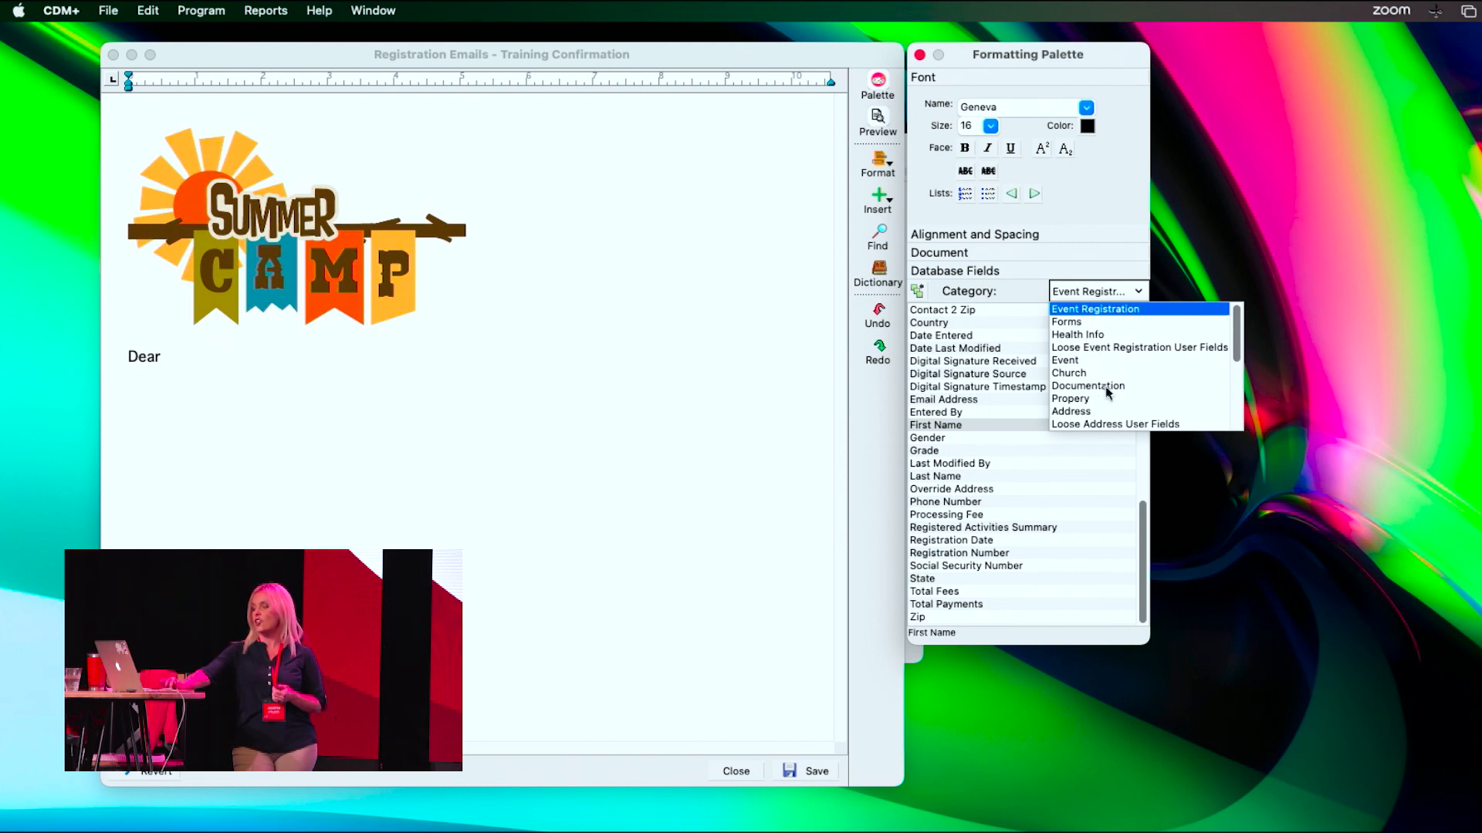
{"action": "scroll", "coordinate": [1108, 392], "scroll_direction": "down", "scroll_amount": 1}
{"action": "scroll", "coordinate": [1109, 394], "scroll_direction": "down", "scroll_amount": 4}
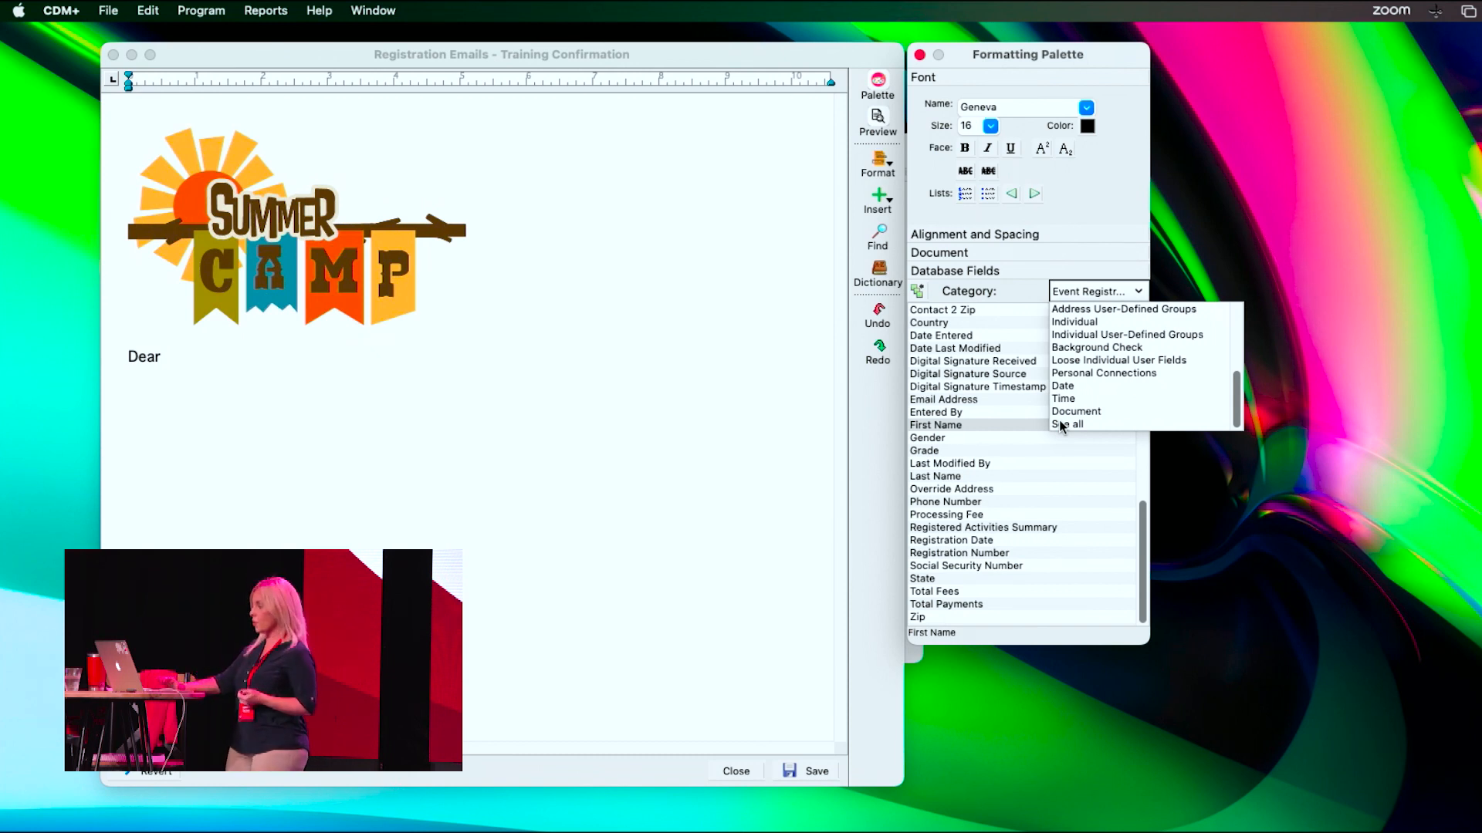
{"action": "left_click", "coordinate": [1008, 424]}
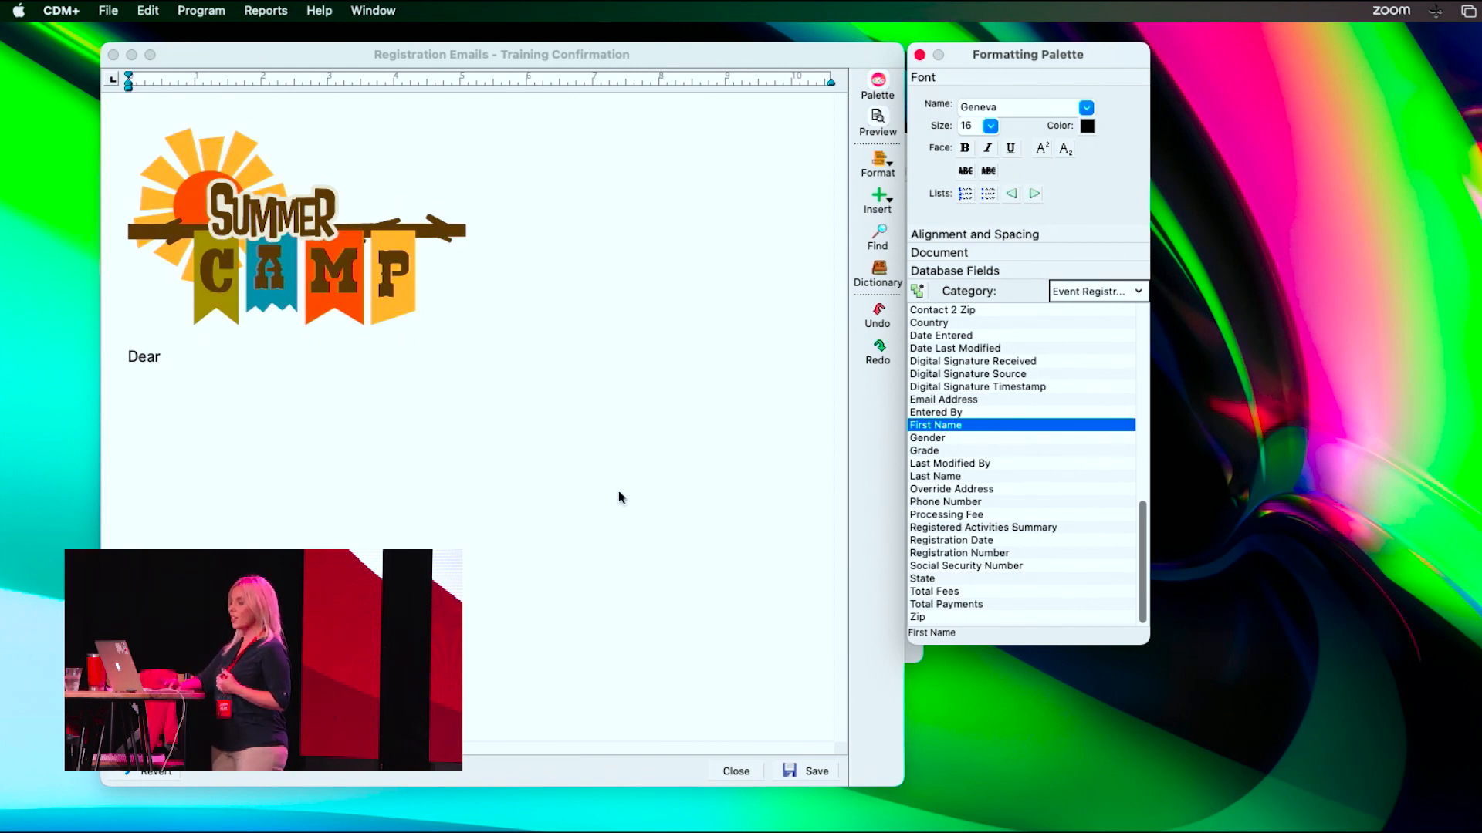
Insert the Event Registration First Name field after "Dear", followed by a comma and a blank line.
{"action": "left_click", "coordinate": [399, 387]}
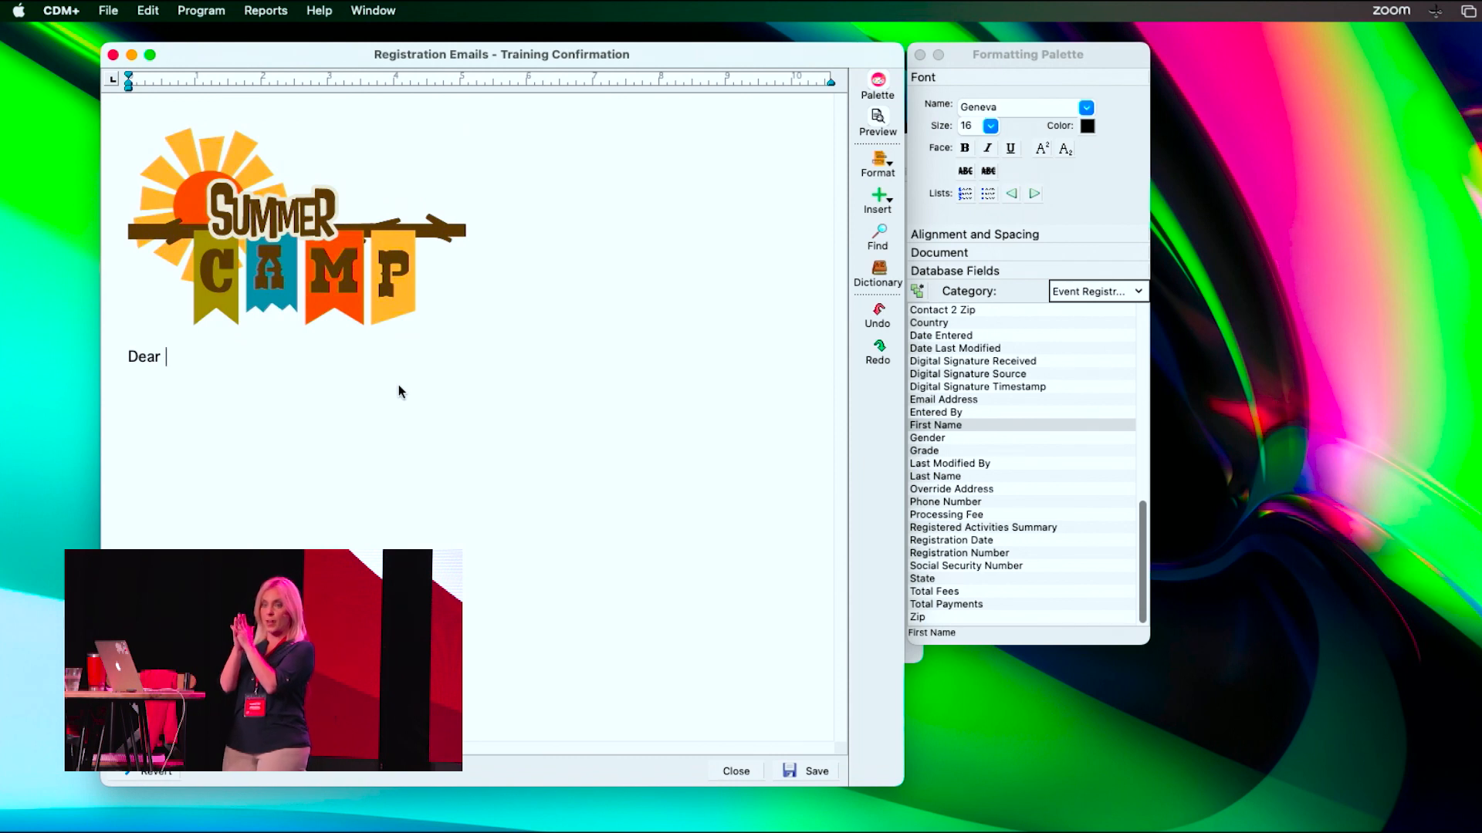
{"action": "left_click", "coordinate": [931, 427]}
{"action": "double_click", "coordinate": [931, 427]}
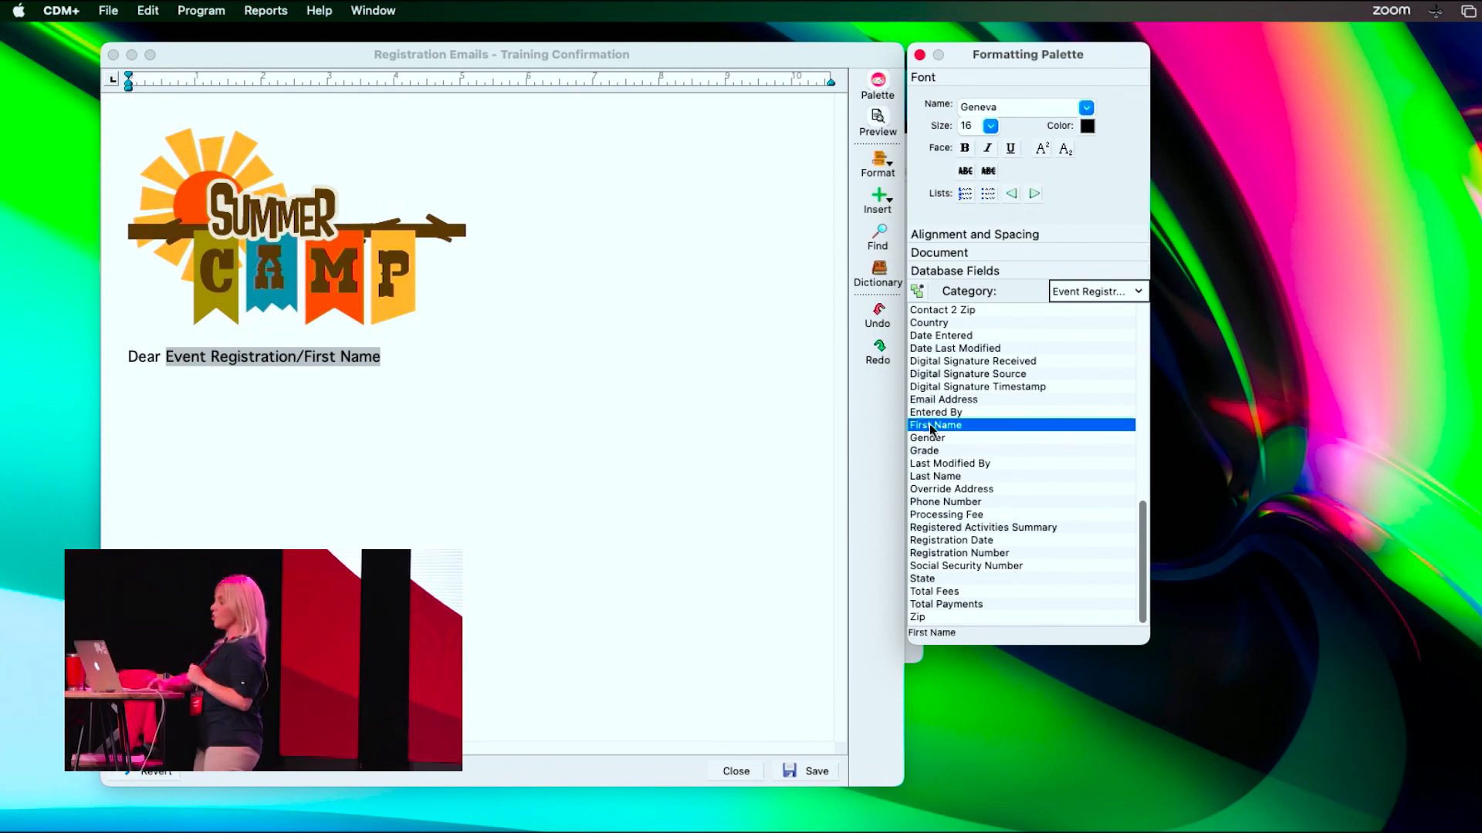
{"action": "left_click", "coordinate": [602, 375]}
{"action": "type", "text": ","}
{"action": "key", "text": "Return"}
{"action": "key", "text": "Return"}
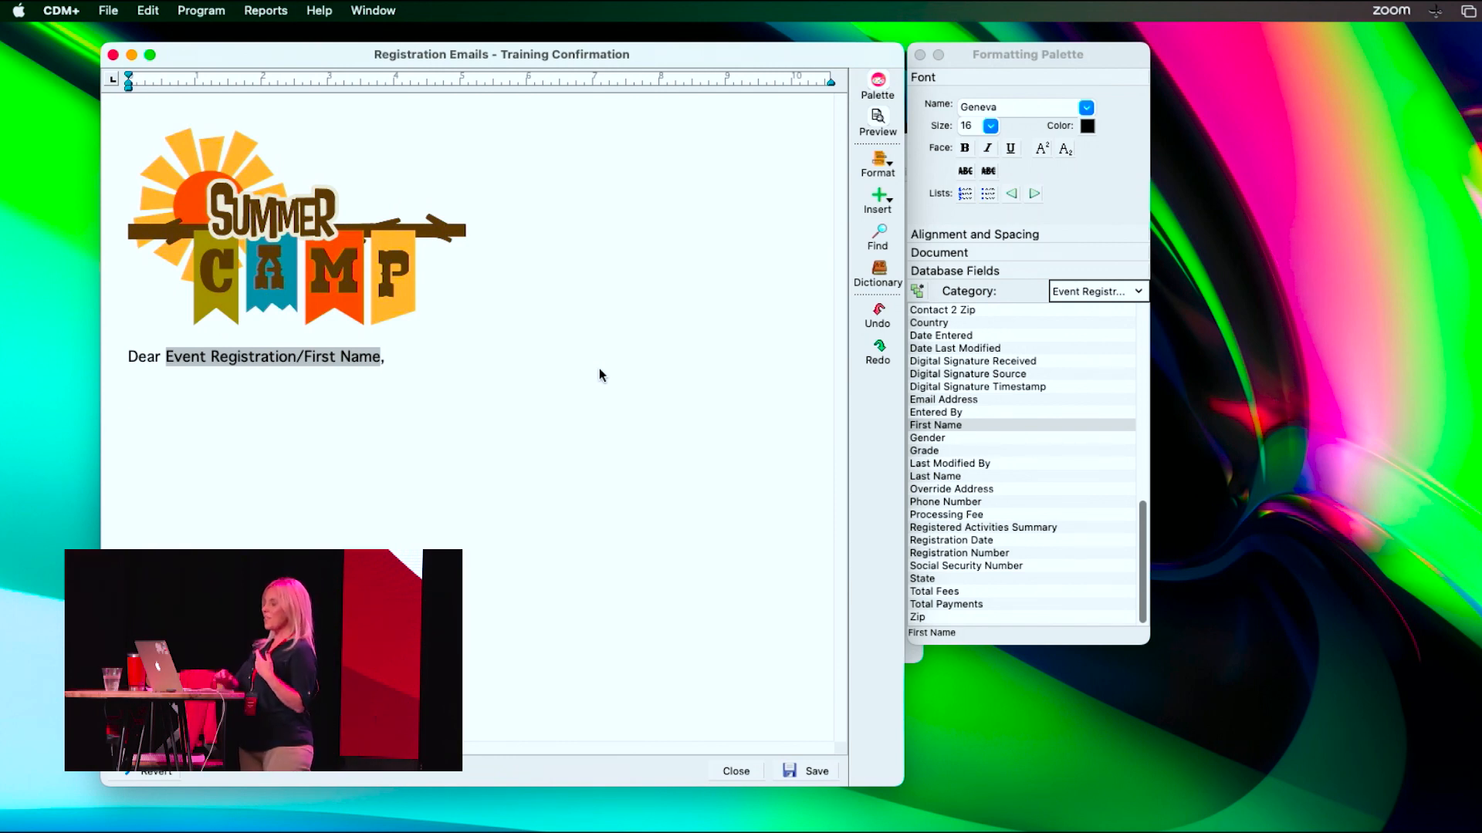
Write the paragraph "Thank you for registering for camp. We are excited to see you." below the greeting, followed by a blank line.
{"action": "left_click", "coordinate": [1045, 451]}
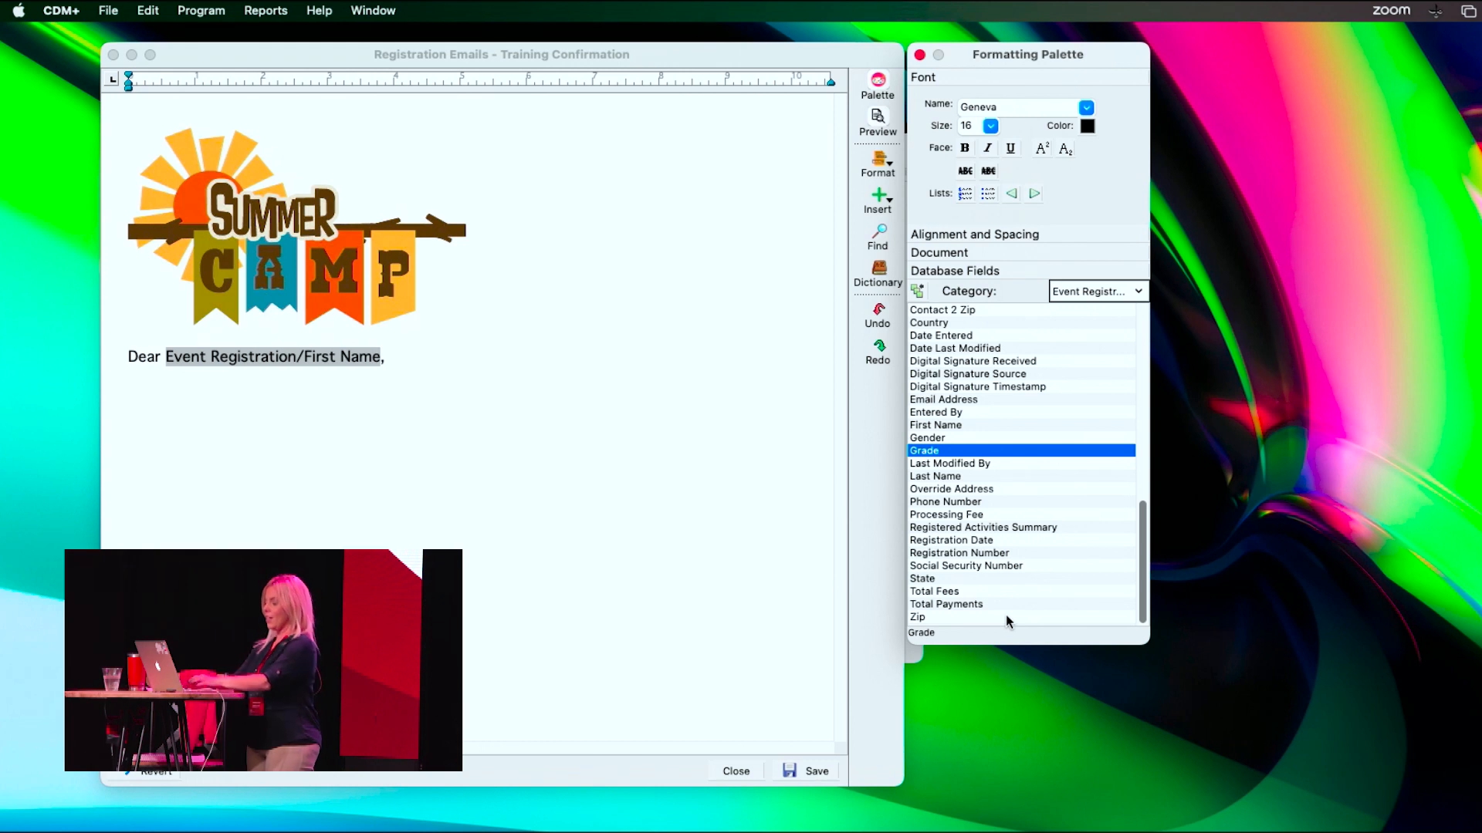
{"action": "left_click", "coordinate": [1005, 592]}
{"action": "left_click", "coordinate": [517, 507]}
{"action": "type", "text": "Thank you for re"}
{"action": "type", "text": "gistering for"}
{"action": "type", "text": " cmap"}
{"action": "key", "text": "BackSpace"}
{"action": "key", "text": "BackSpace"}
{"action": "key", "text": "BackSpace"}
{"action": "type", "text": "amp.  We are excited to see you."}
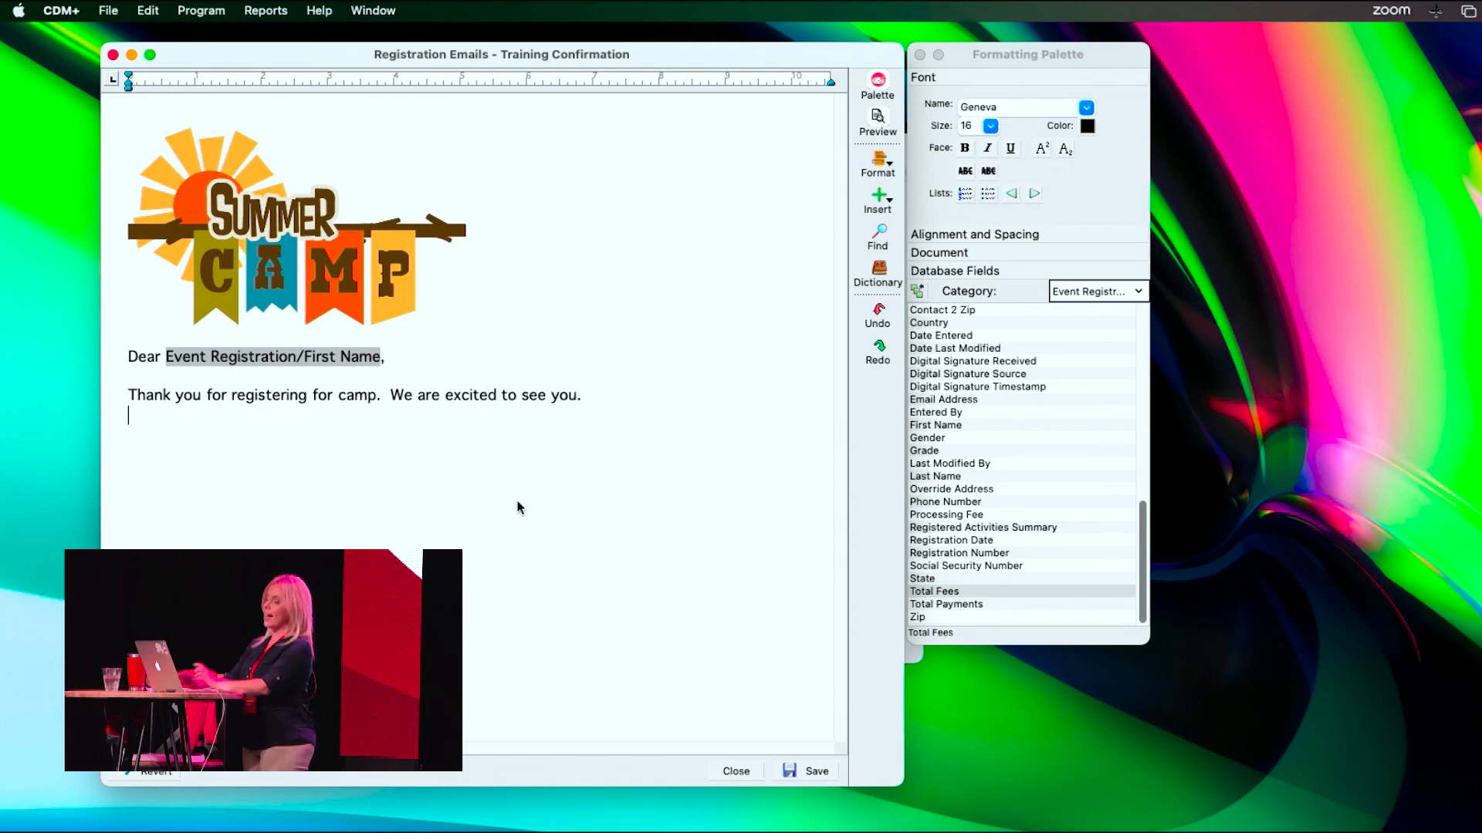
{"action": "key", "text": "Return"}
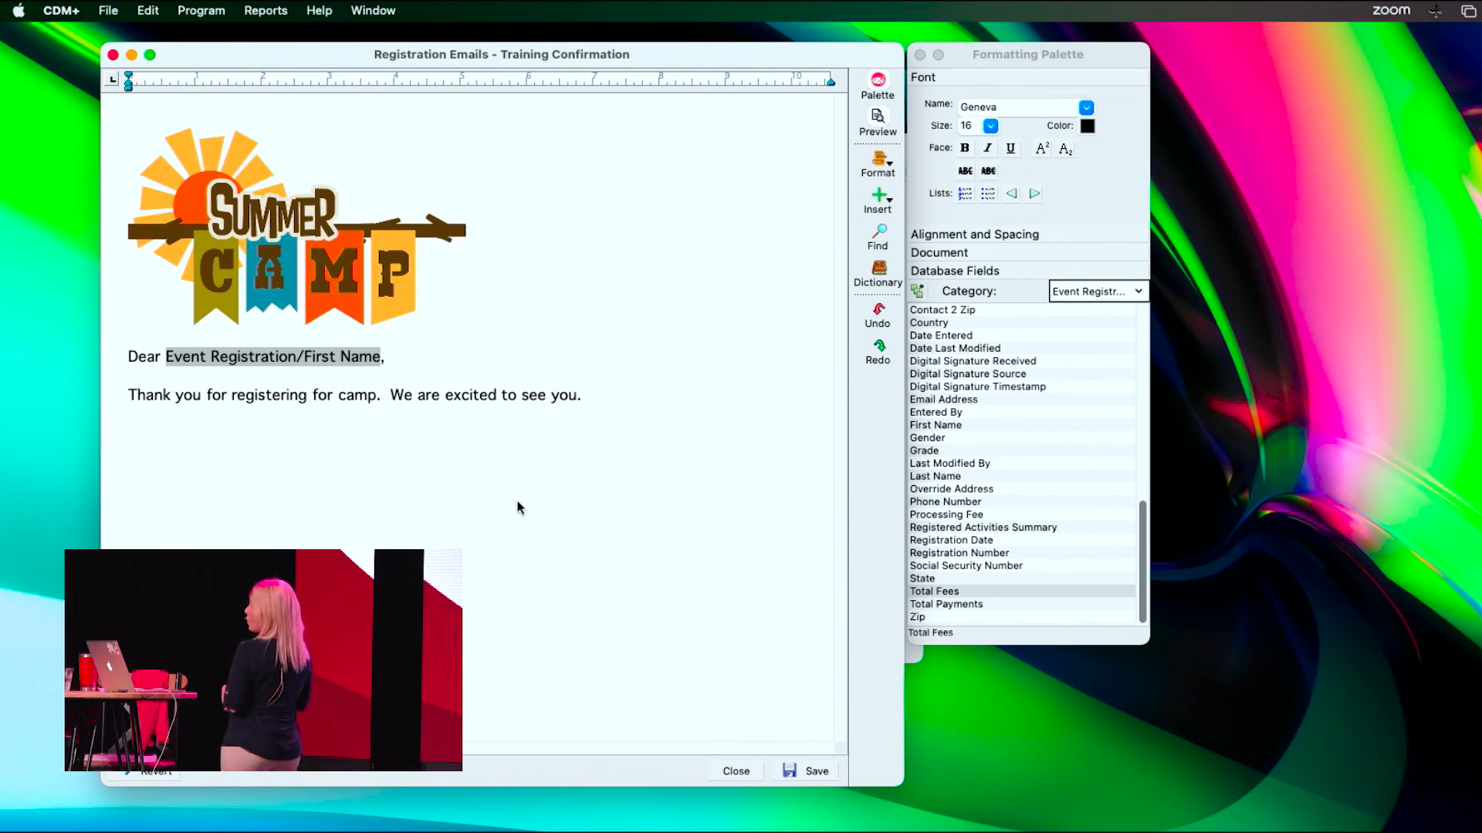
Add the line "You registered for:" below the thank-you paragraph, followed by a blank line.
{"action": "left_click", "coordinate": [1057, 528]}
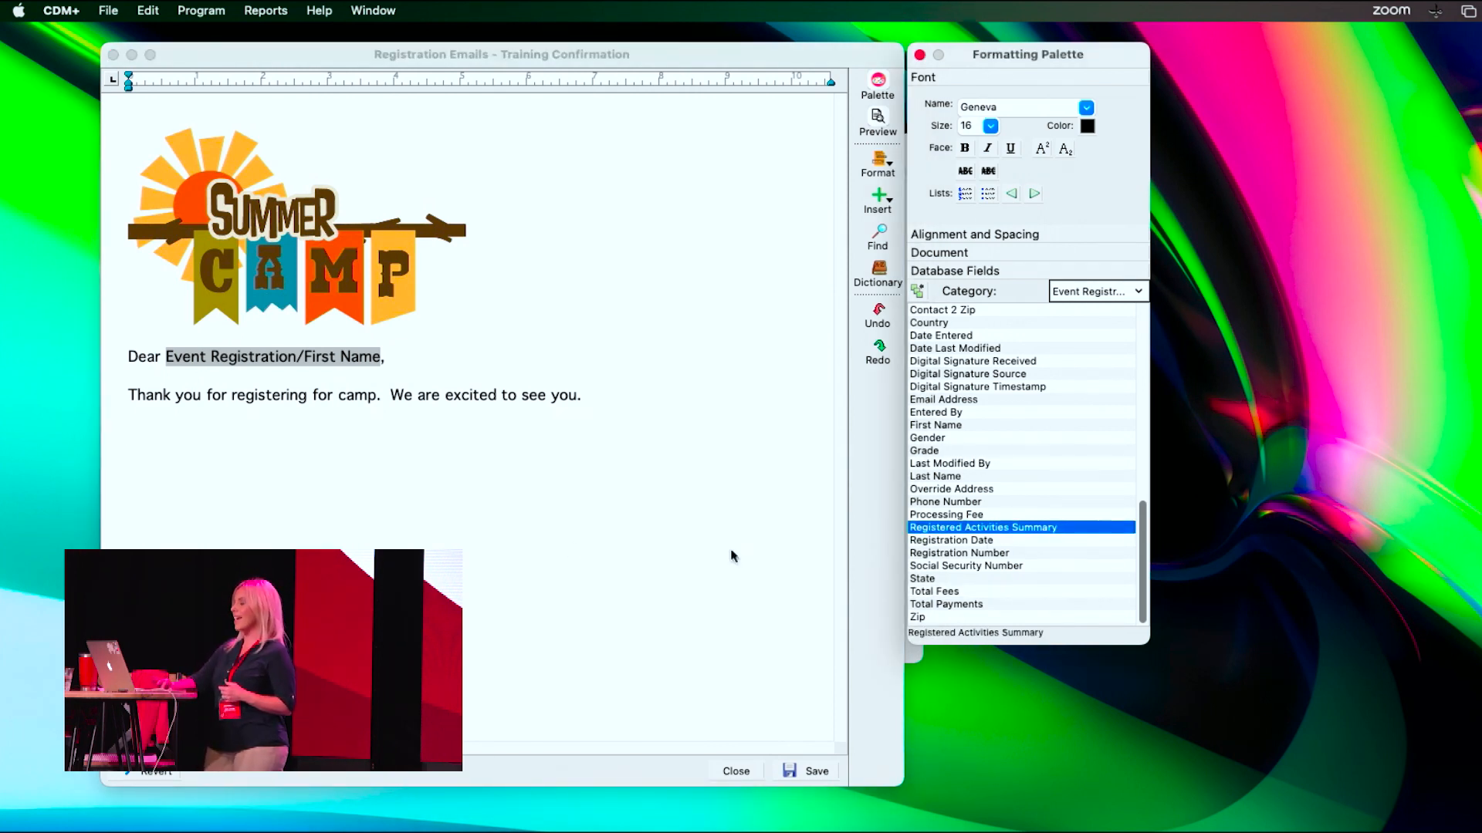
{"action": "left_click", "coordinate": [401, 436]}
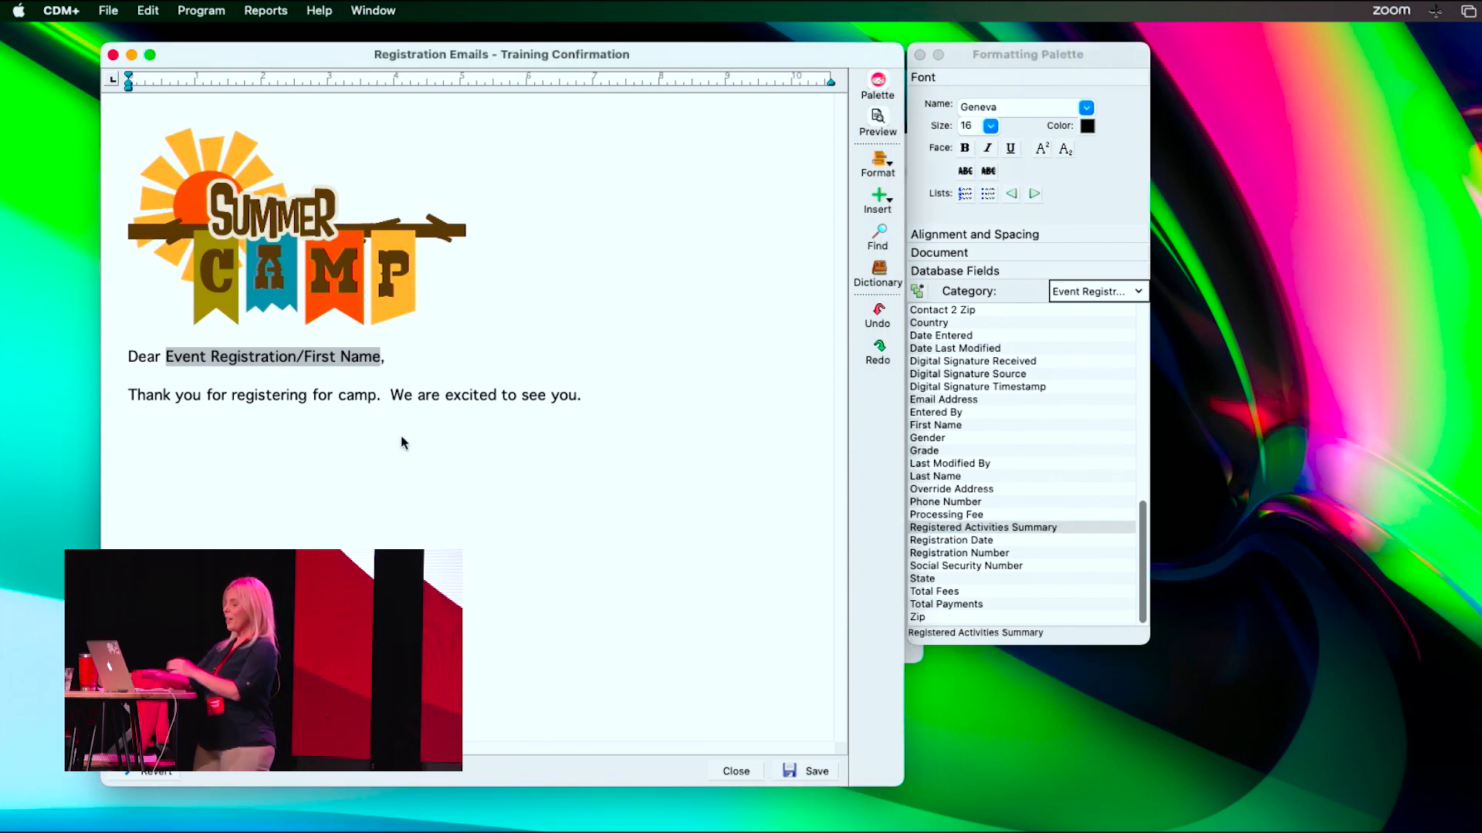
{"action": "type", "text": "You r"}
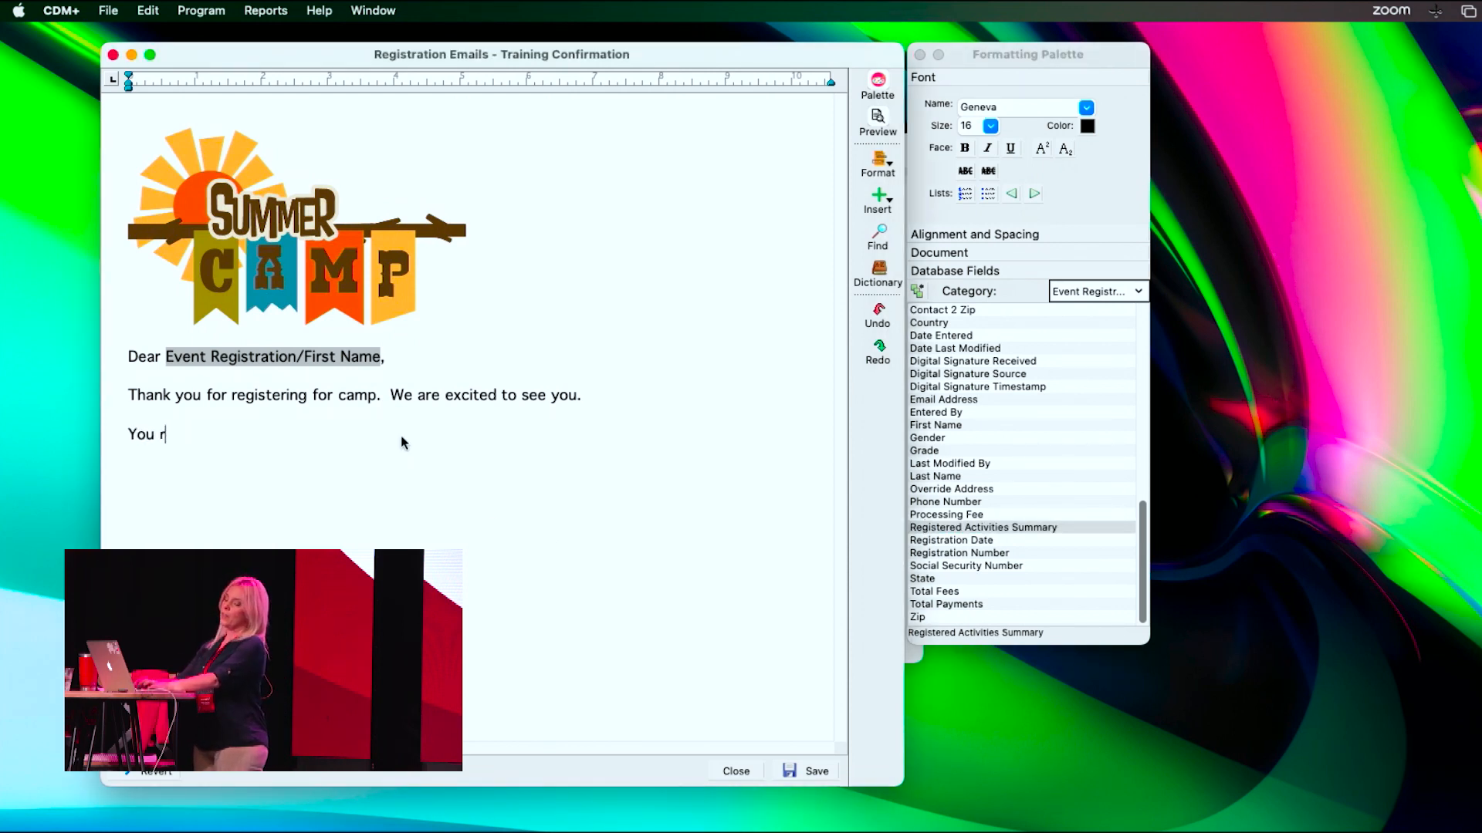
{"action": "type", "text": "egistered for"}
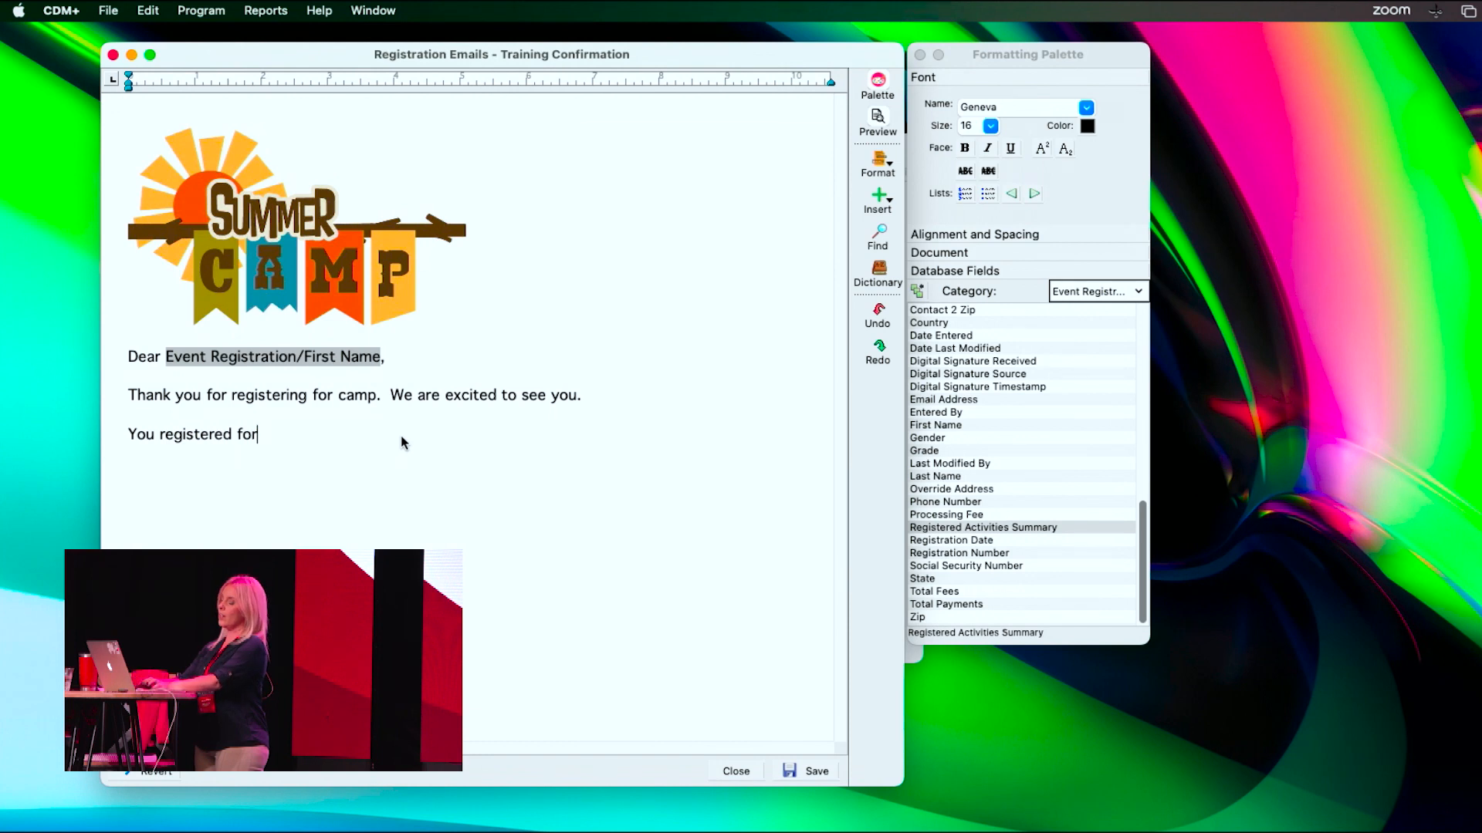
{"action": "type", "text": " th"}
{"action": "key", "text": "BackSpace"}
{"action": "key", "text": "BackSpace"}
{"action": "key", "text": "BackSpace"}
{"action": "type", "text": ":"}
{"action": "key", "text": "Return"}
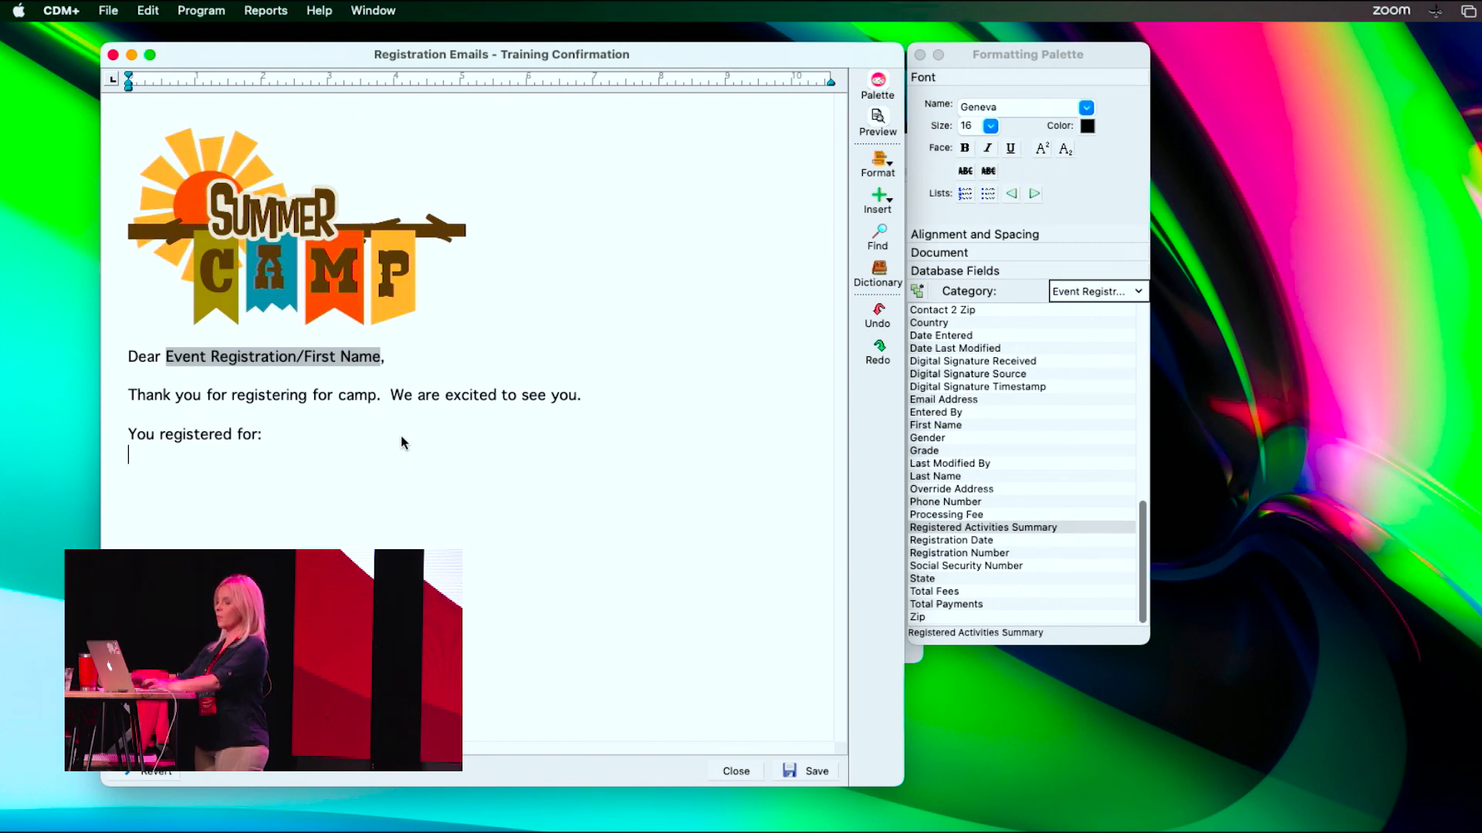
Insert the Event Registration Registered Activities Summary field below "You registered for:", followed by a blank line.
{"action": "left_click", "coordinate": [991, 527]}
{"action": "double_click", "coordinate": [990, 527]}
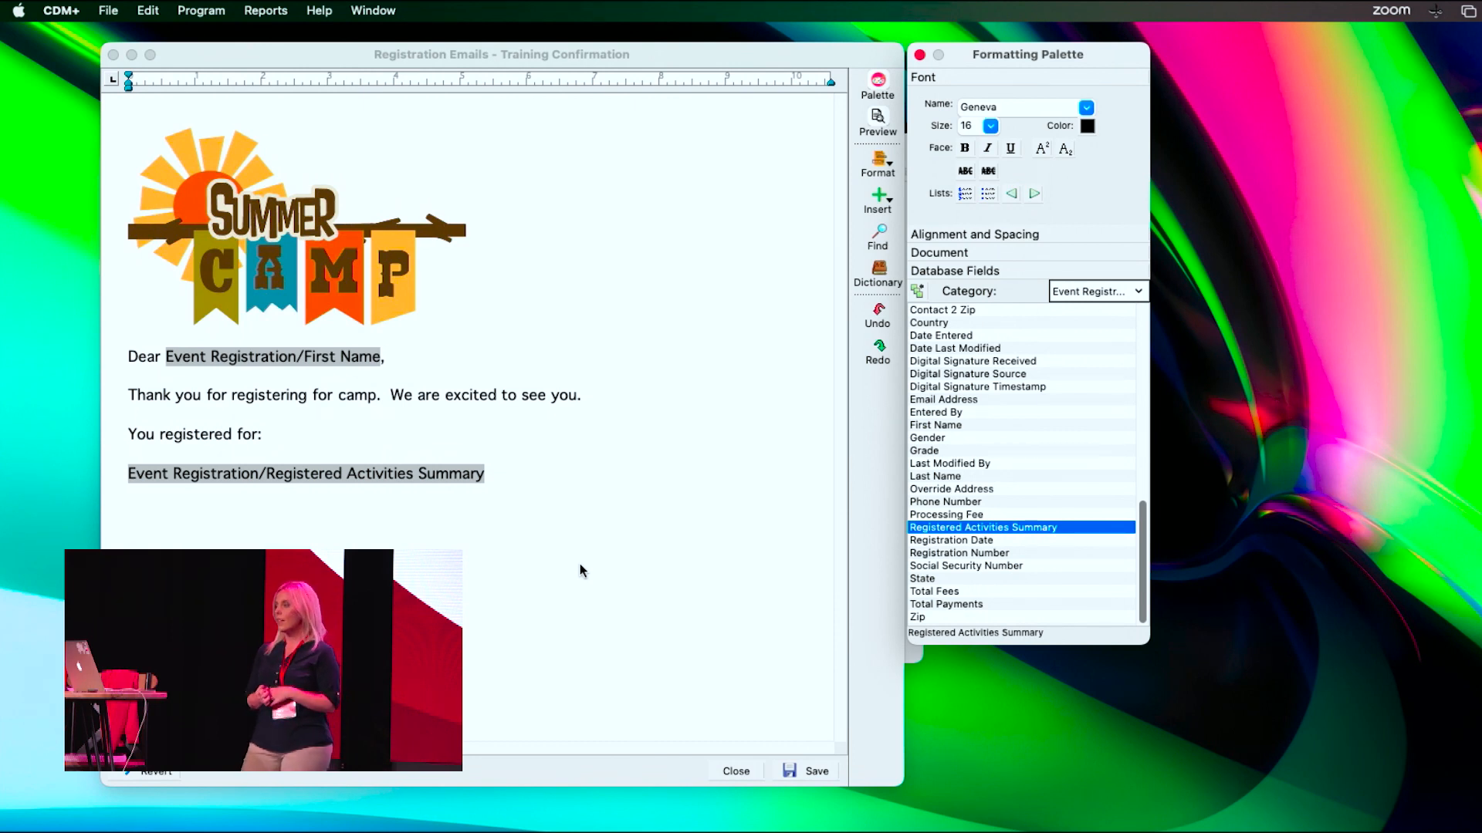
{"action": "left_click", "coordinate": [553, 583]}
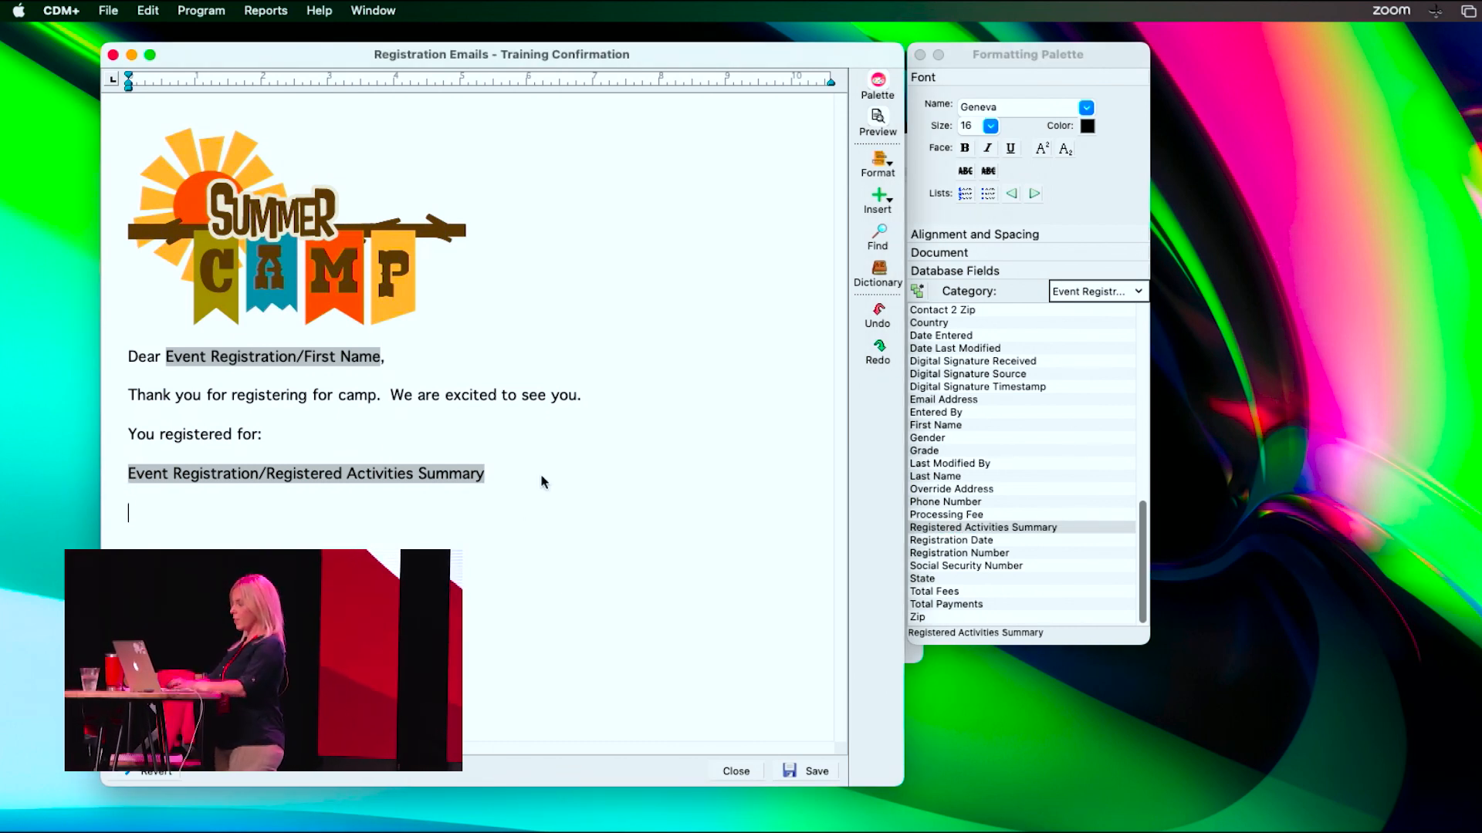
Below the activities summary, write "You paid", insert the Event Registration Total Payments field, and continue with "towards your event".
{"action": "left_click", "coordinate": [1084, 52]}
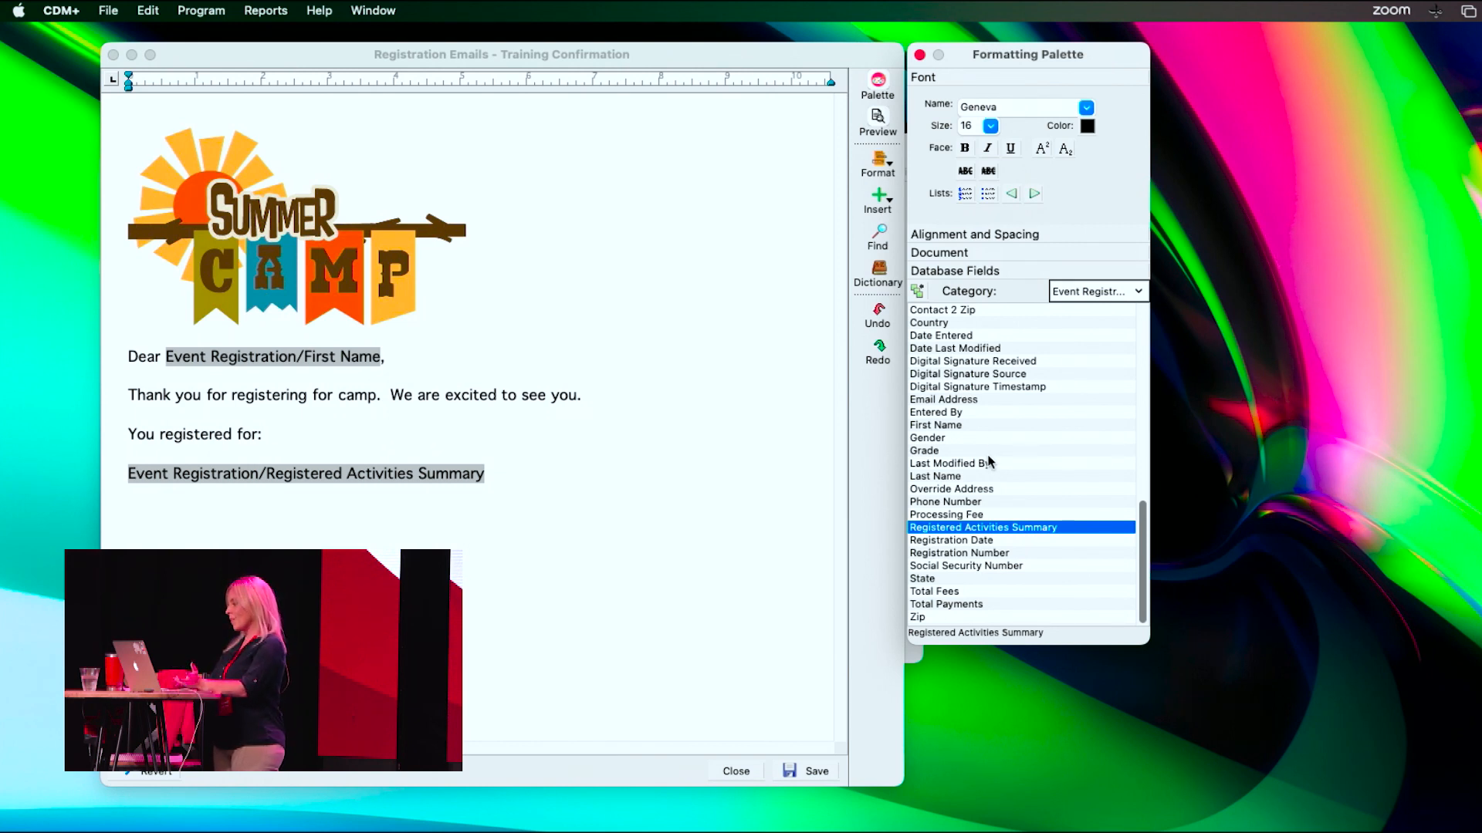
{"action": "left_click", "coordinate": [573, 561]}
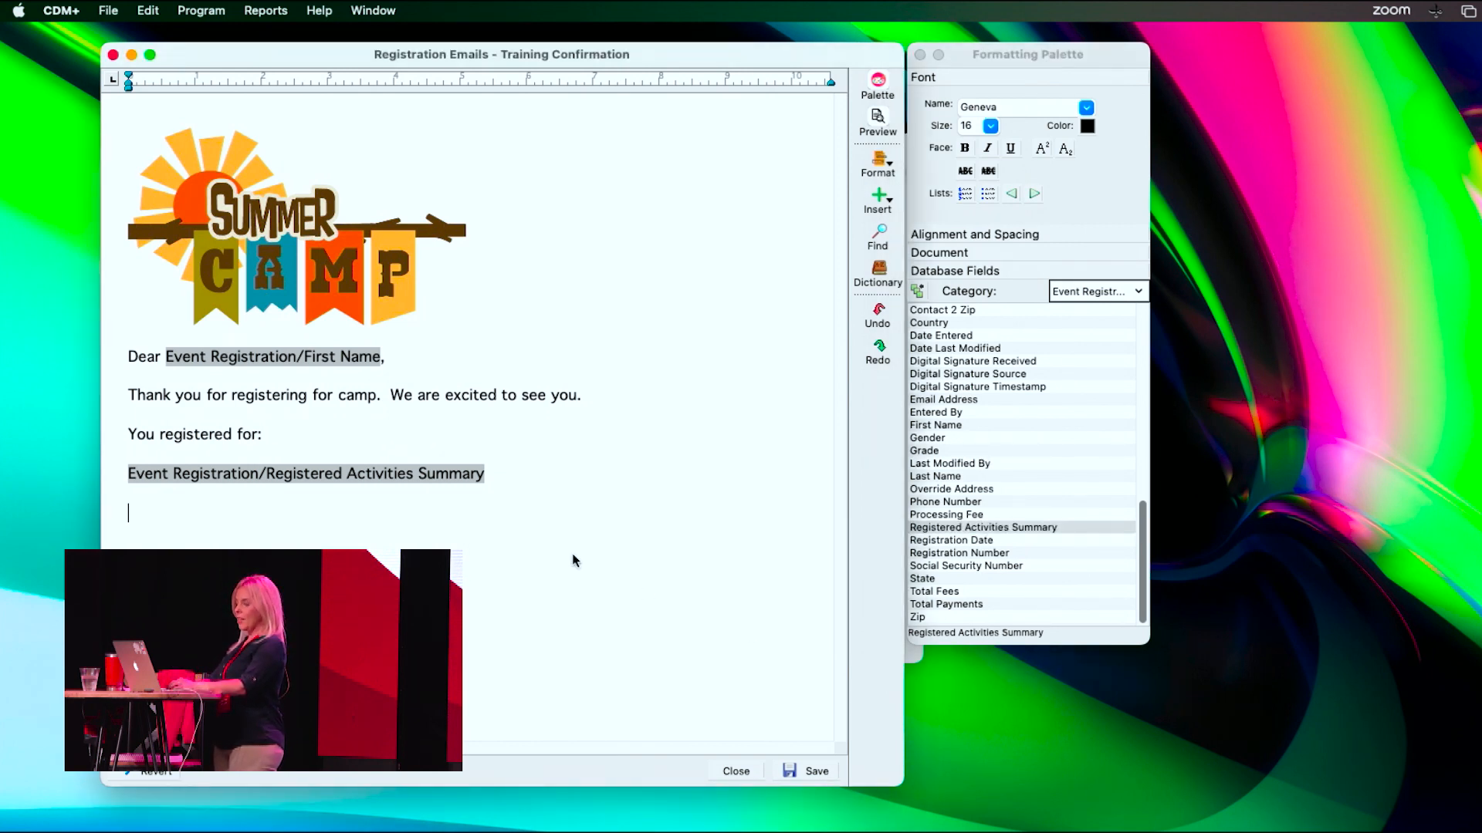
{"action": "type", "text": "You paid"}
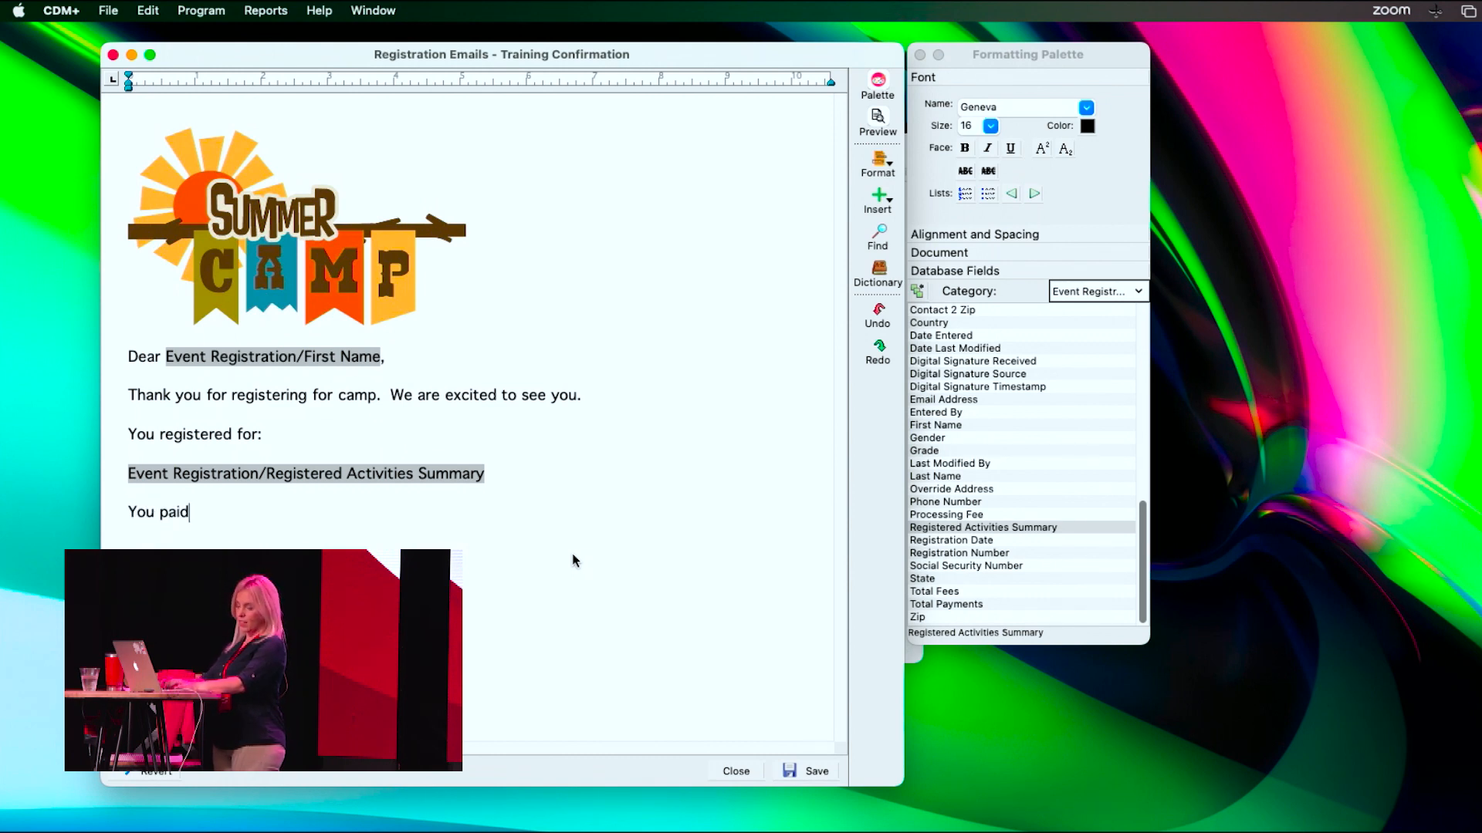
{"action": "left_click", "coordinate": [978, 605]}
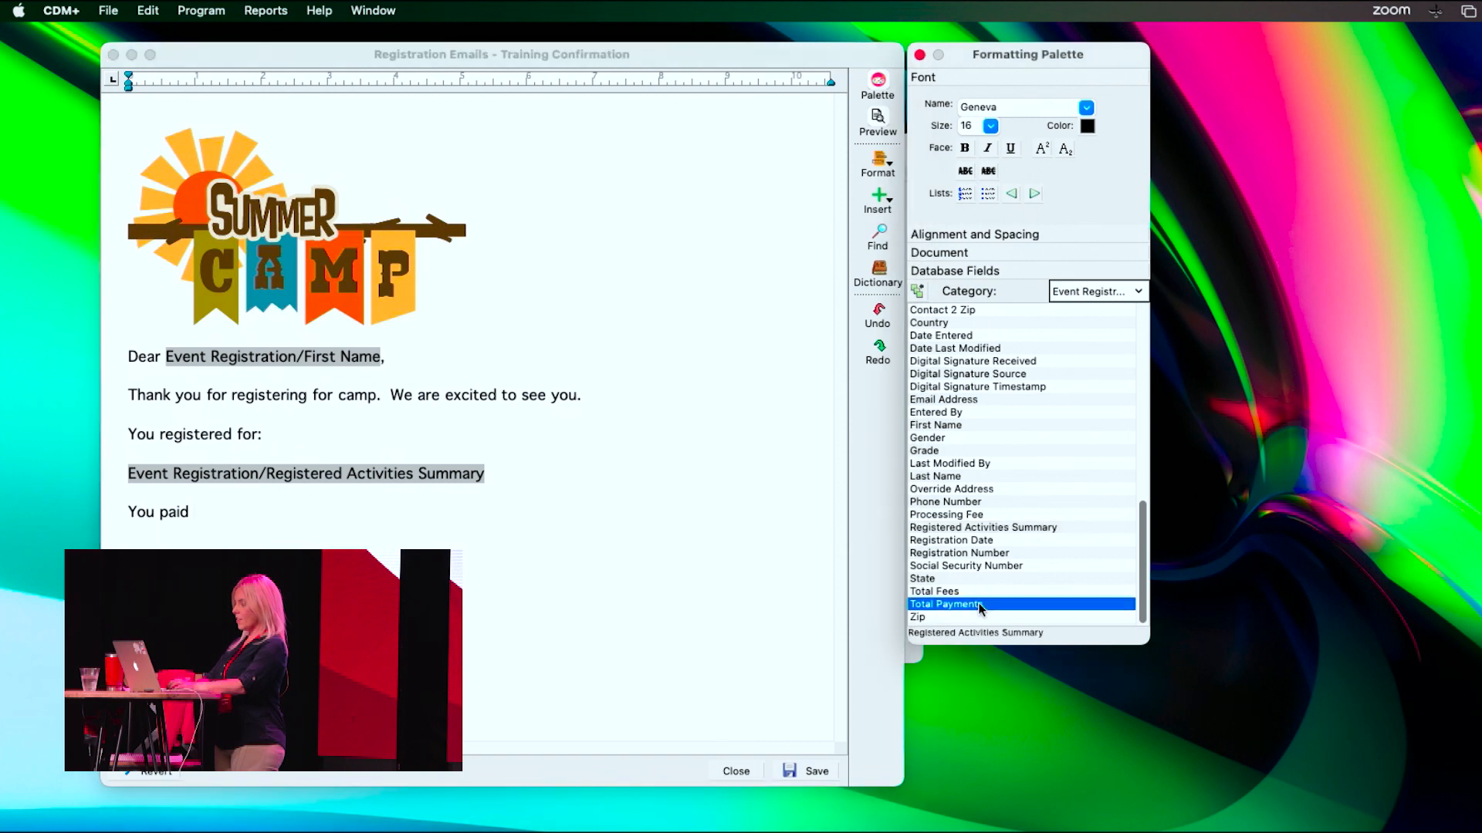
{"action": "double_click", "coordinate": [980, 606]}
{"action": "left_click", "coordinate": [570, 516]}
{"action": "type", "text": "towards your "}
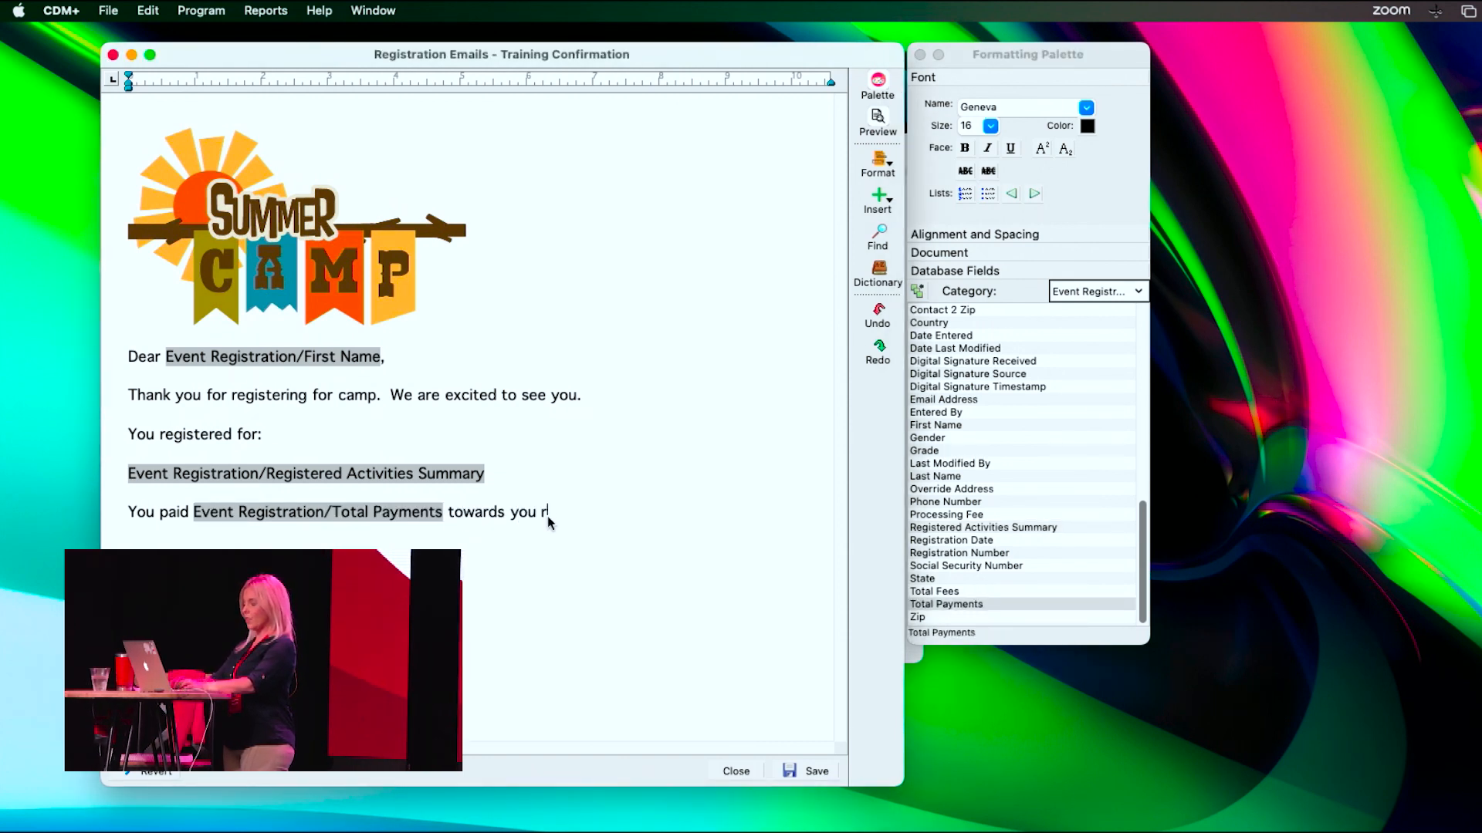
{"action": "type", "text": "event"}
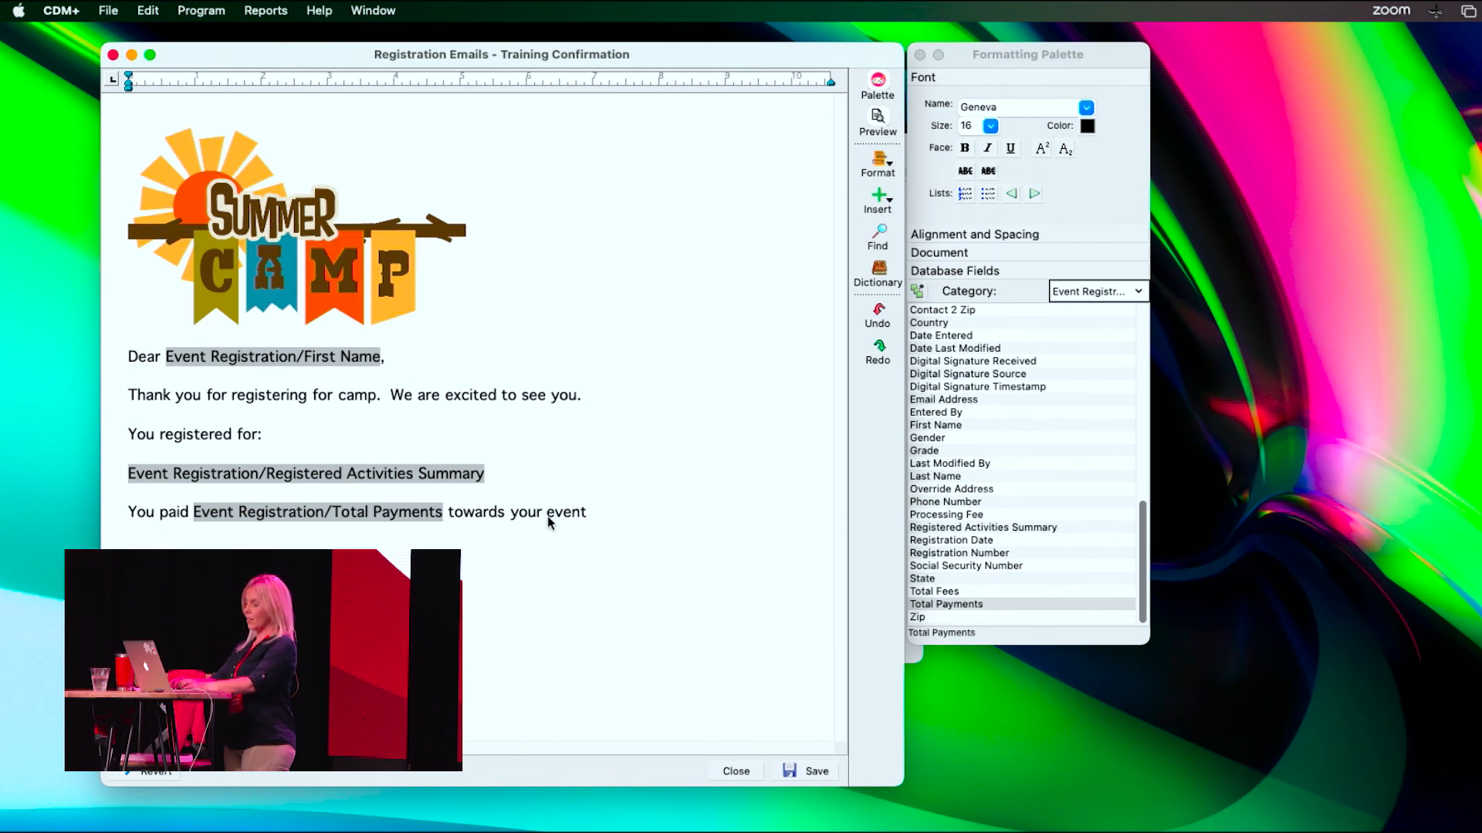
Continue the payment sentence with "and have a balance of", the Event Registration Balance Due field, and "that is due the day of camp.".
{"action": "type", "text": " and have a balance of"}
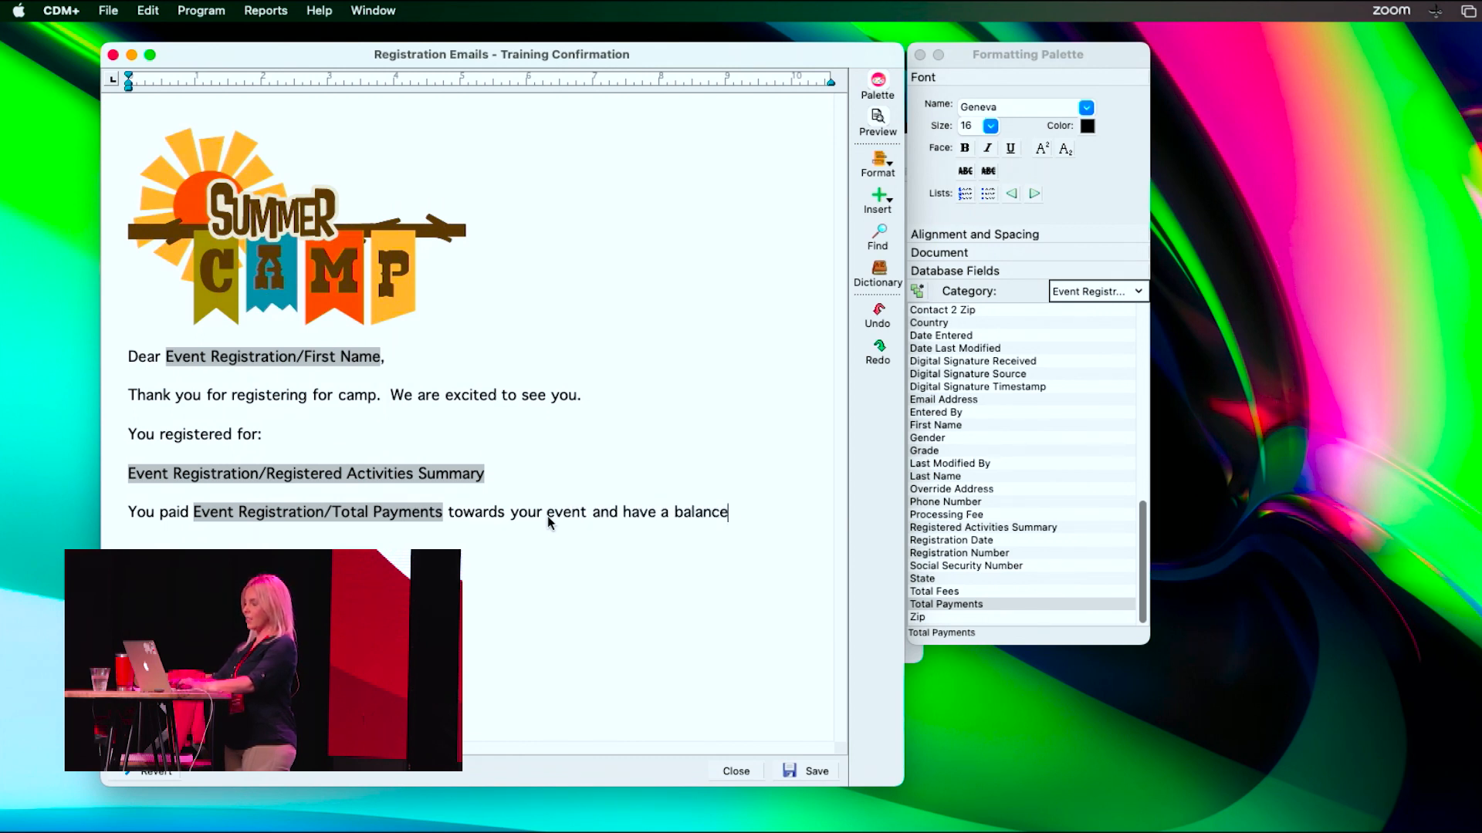
{"action": "scroll", "coordinate": [995, 472], "scroll_direction": "up", "scroll_amount": 10}
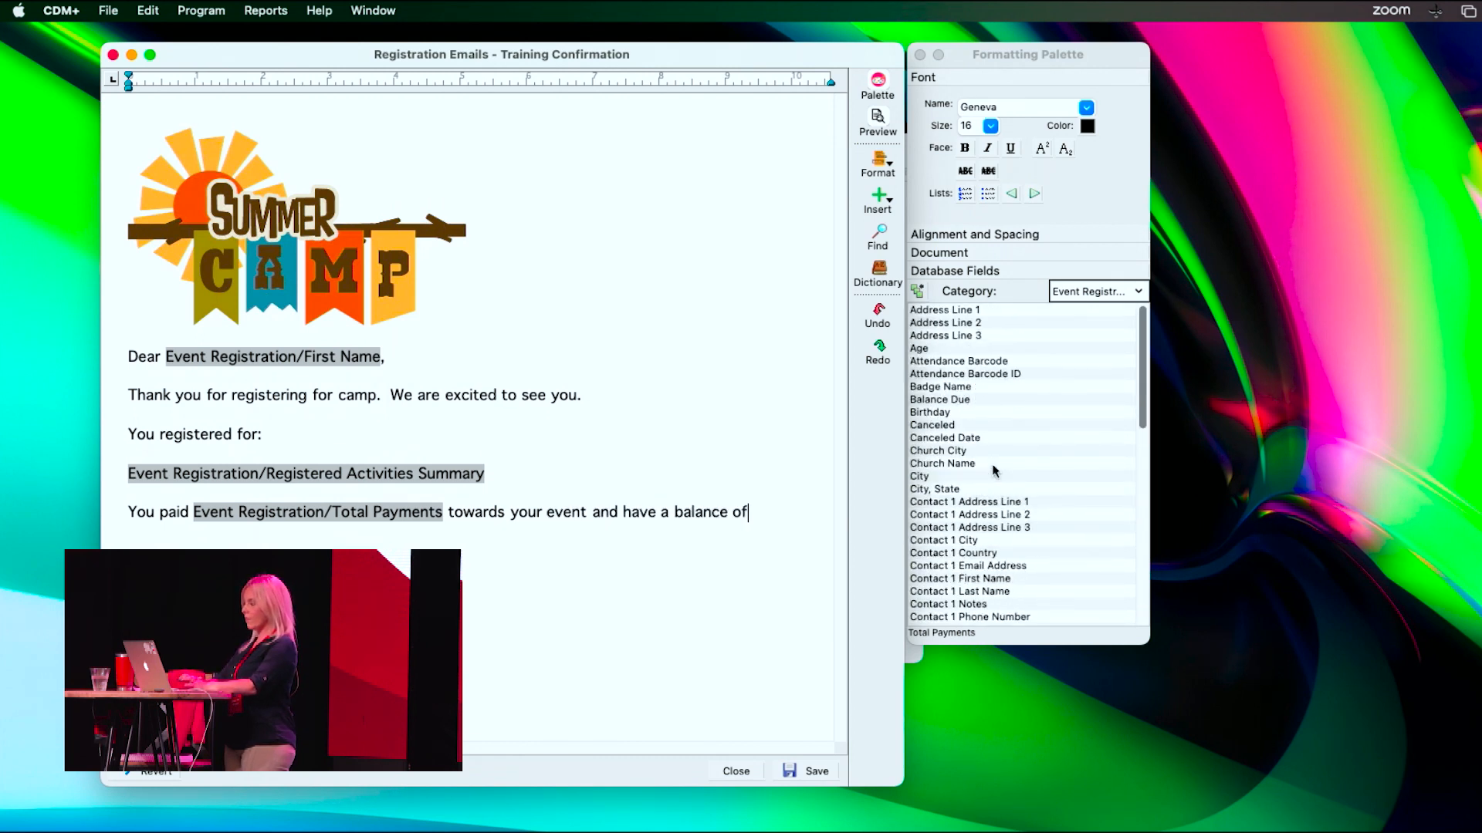
{"action": "left_click", "coordinate": [991, 465]}
{"action": "double_click", "coordinate": [961, 400]}
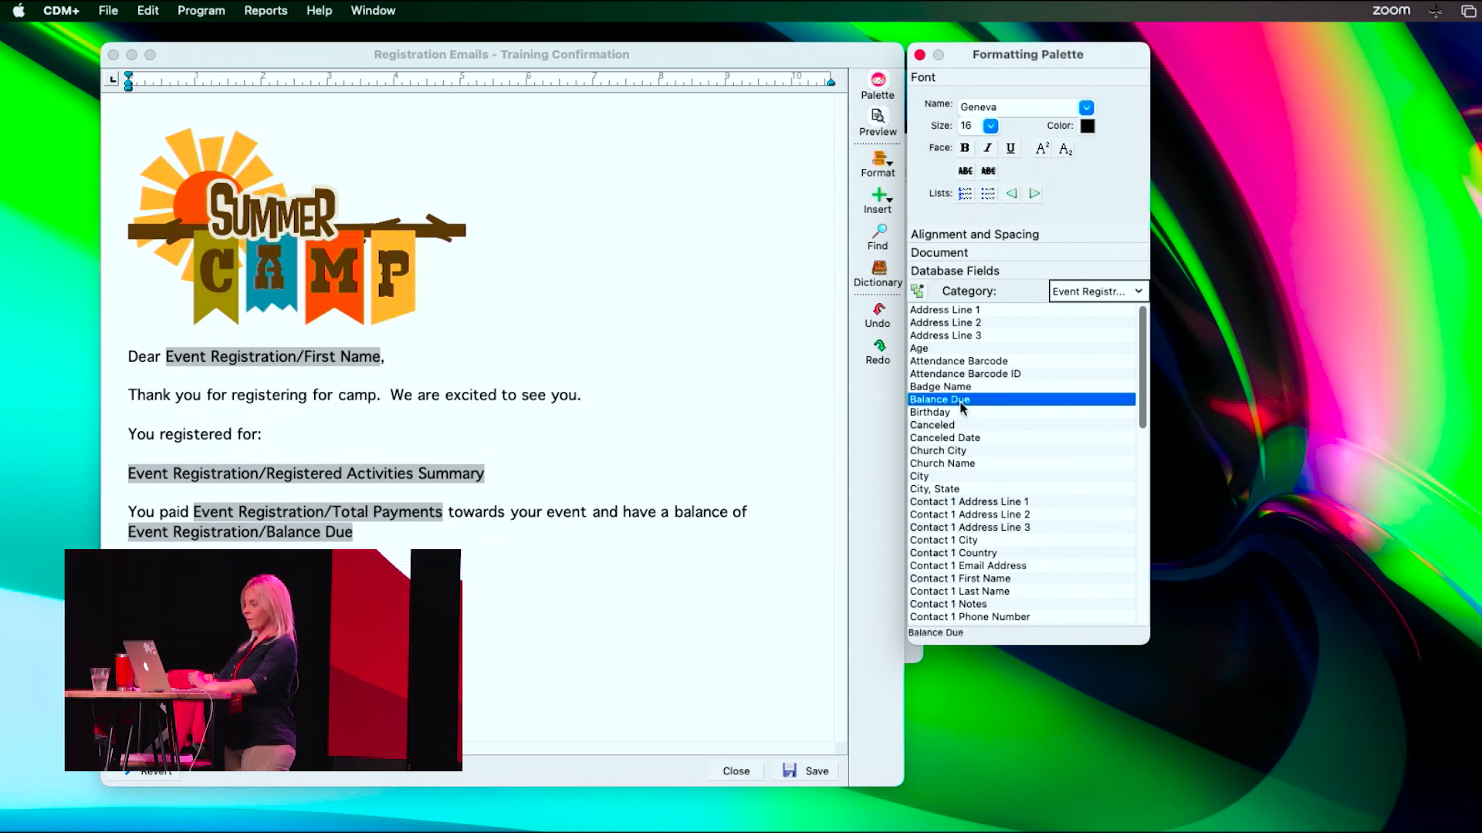
{"action": "left_click", "coordinate": [557, 553]}
{"action": "type", "text": "that is due the day of camp."}
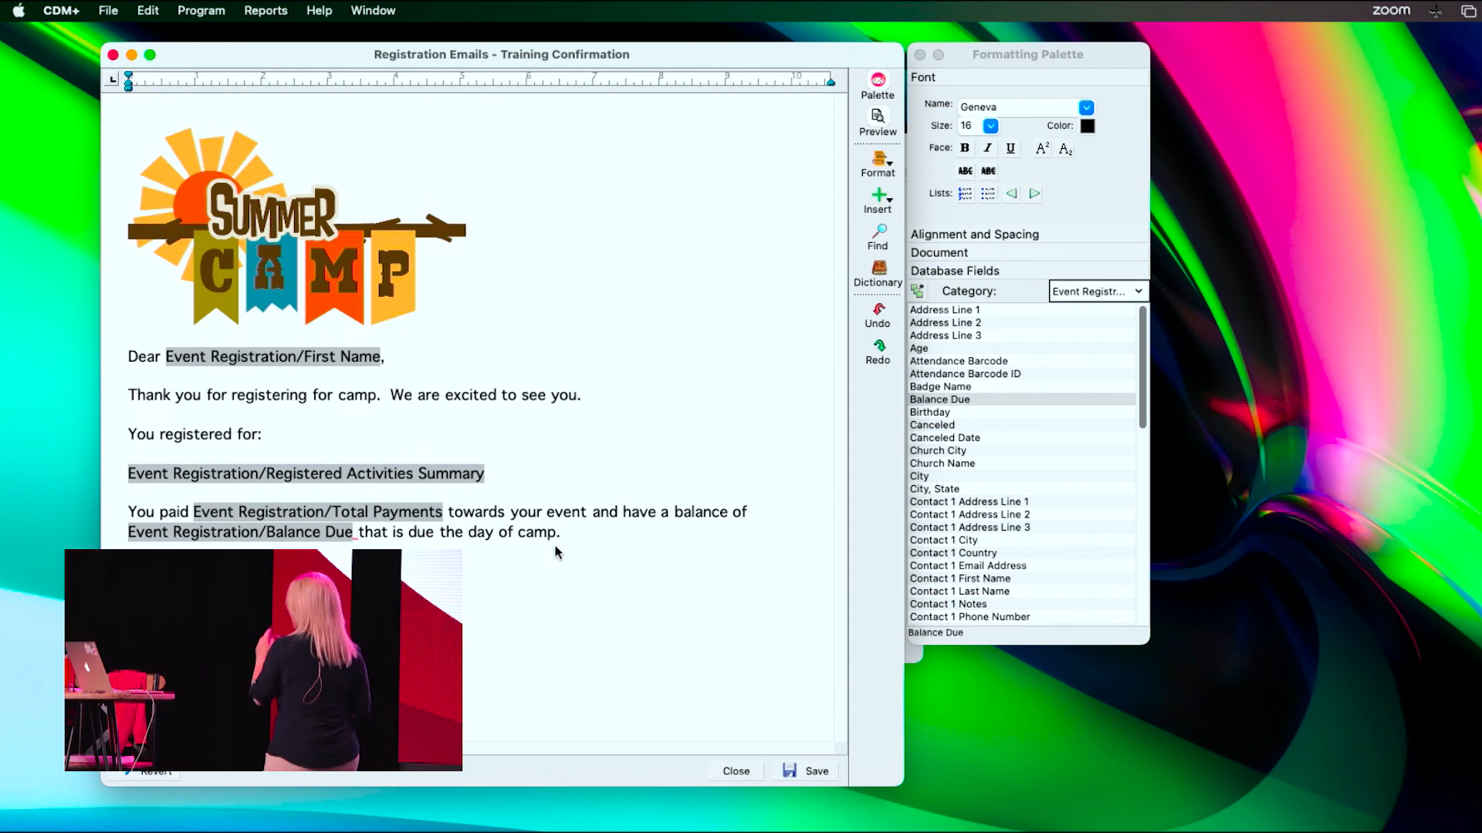
Look over the Event Registration fields and the available database field categories.
{"action": "left_click", "coordinate": [1068, 428]}
{"action": "scroll", "coordinate": [1068, 427], "scroll_direction": "down", "scroll_amount": 1}
{"action": "scroll", "coordinate": [1068, 427], "scroll_direction": "up", "scroll_amount": 1}
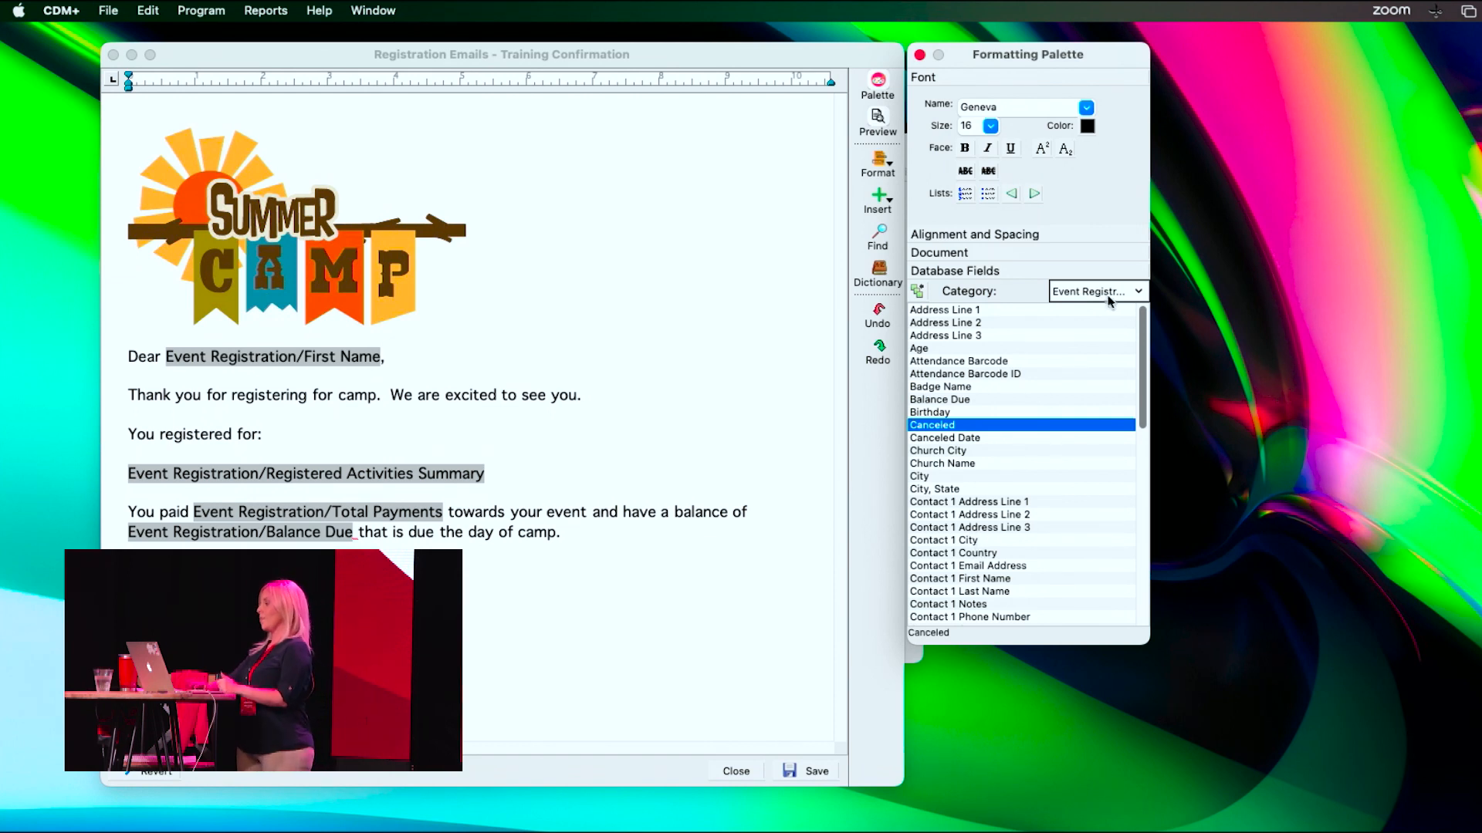
{"action": "left_click", "coordinate": [1135, 295]}
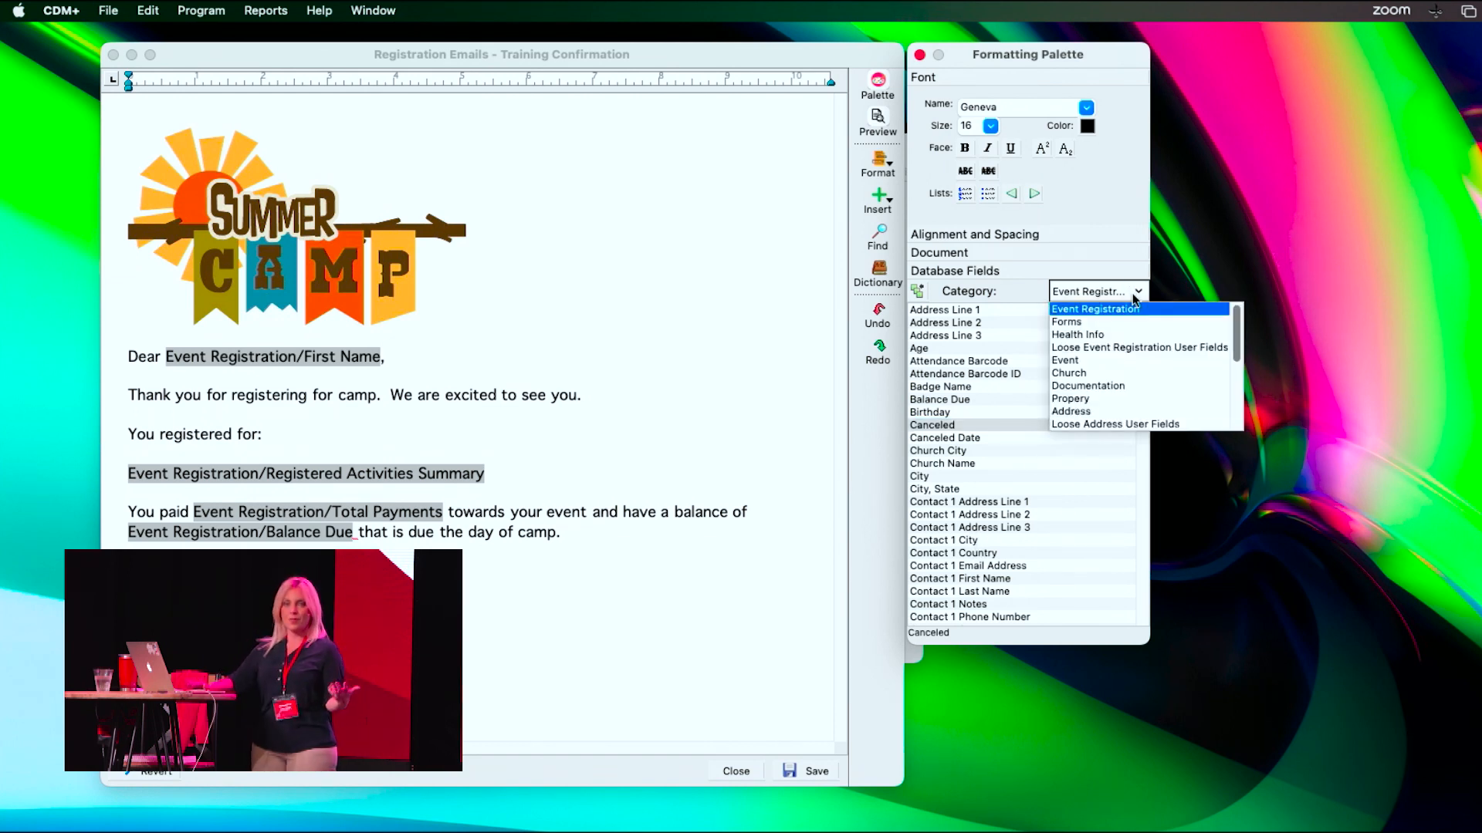
{"action": "left_click", "coordinate": [698, 596]}
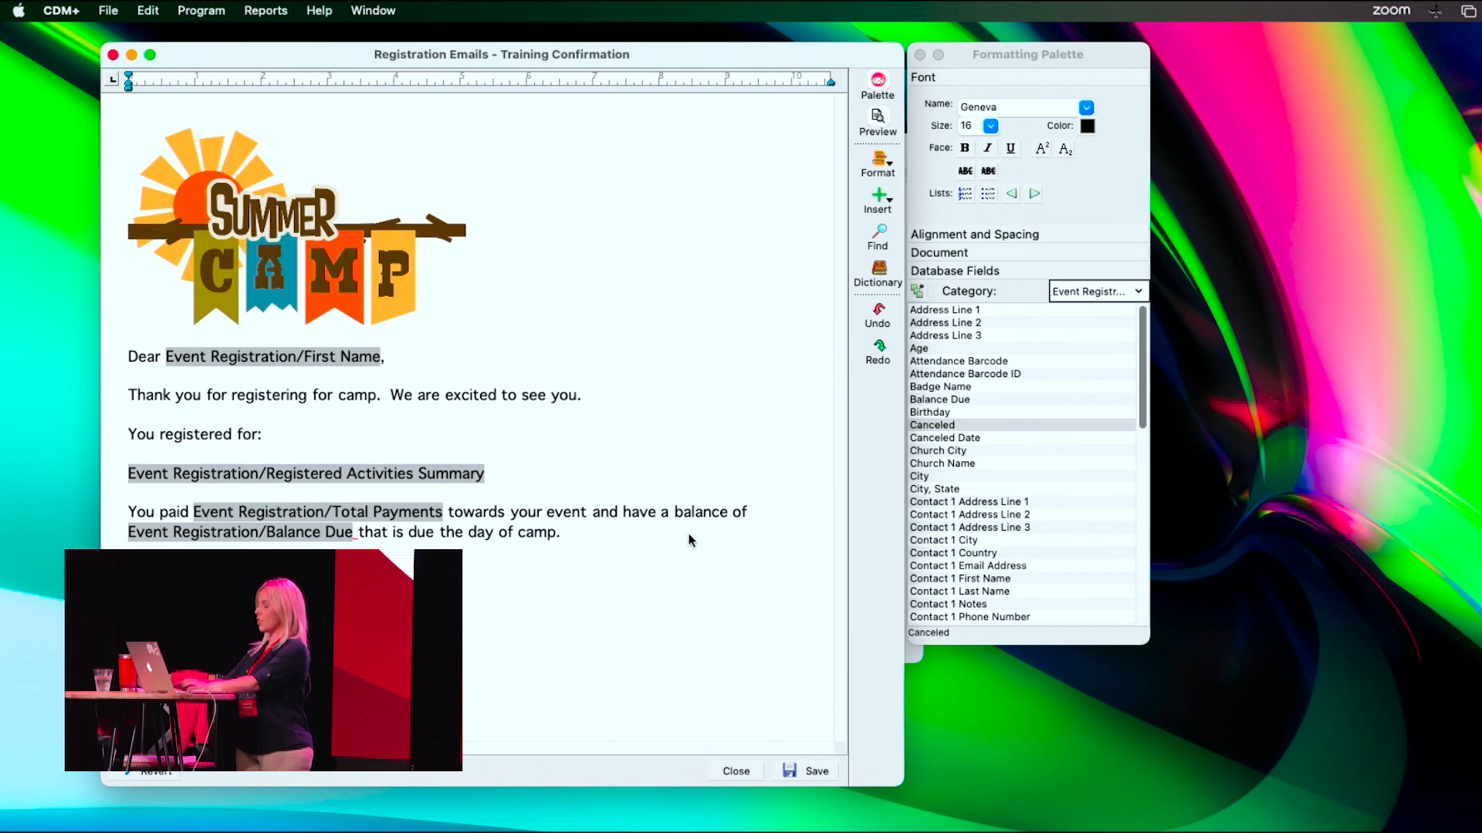
{"action": "left_click", "coordinate": [940, 463]}
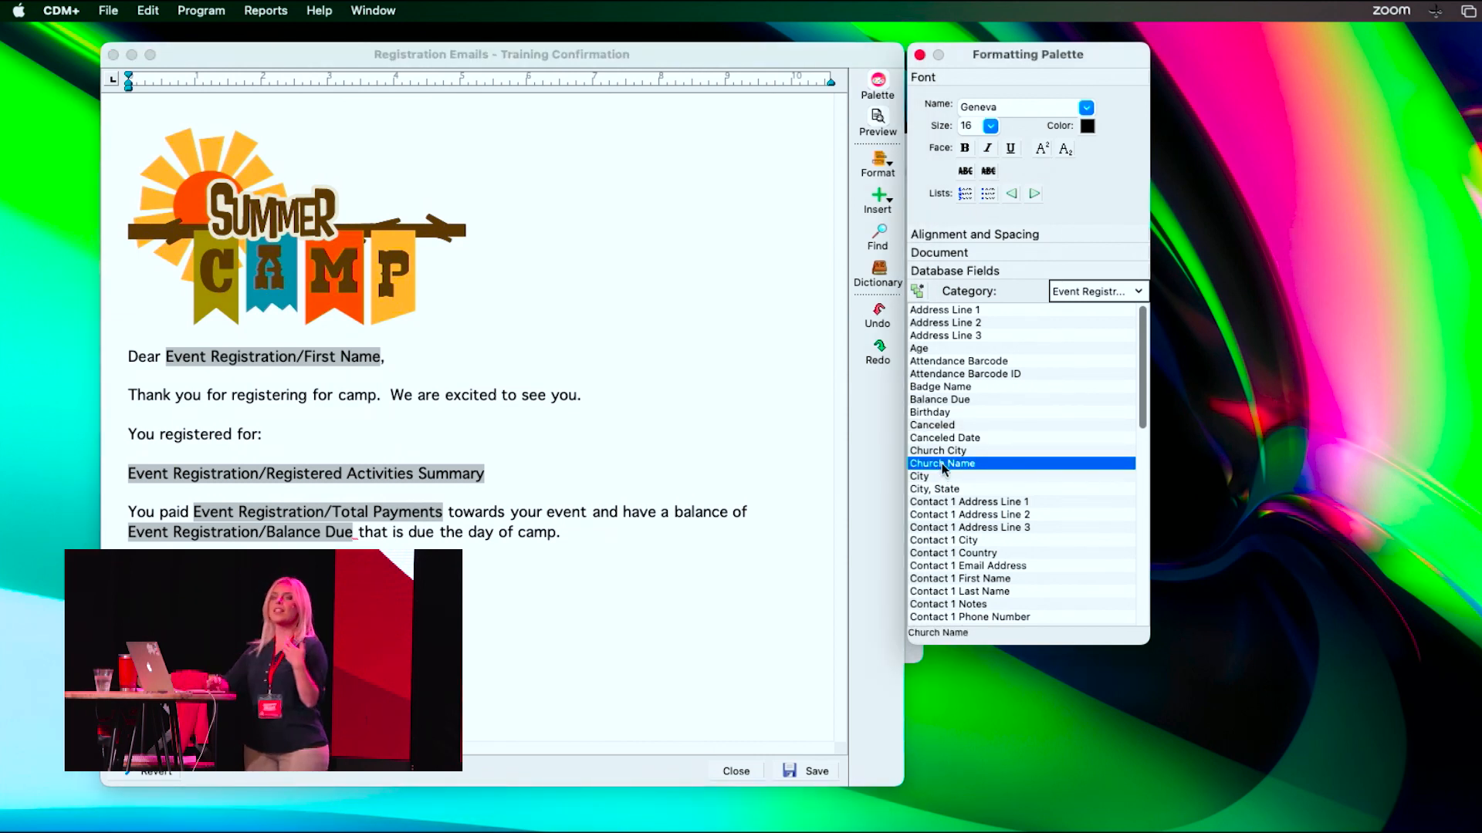
{"action": "left_click", "coordinate": [1020, 399]}
Set the database field category to See all and look through the complete list of merge fields.
{"action": "left_click", "coordinate": [1132, 292]}
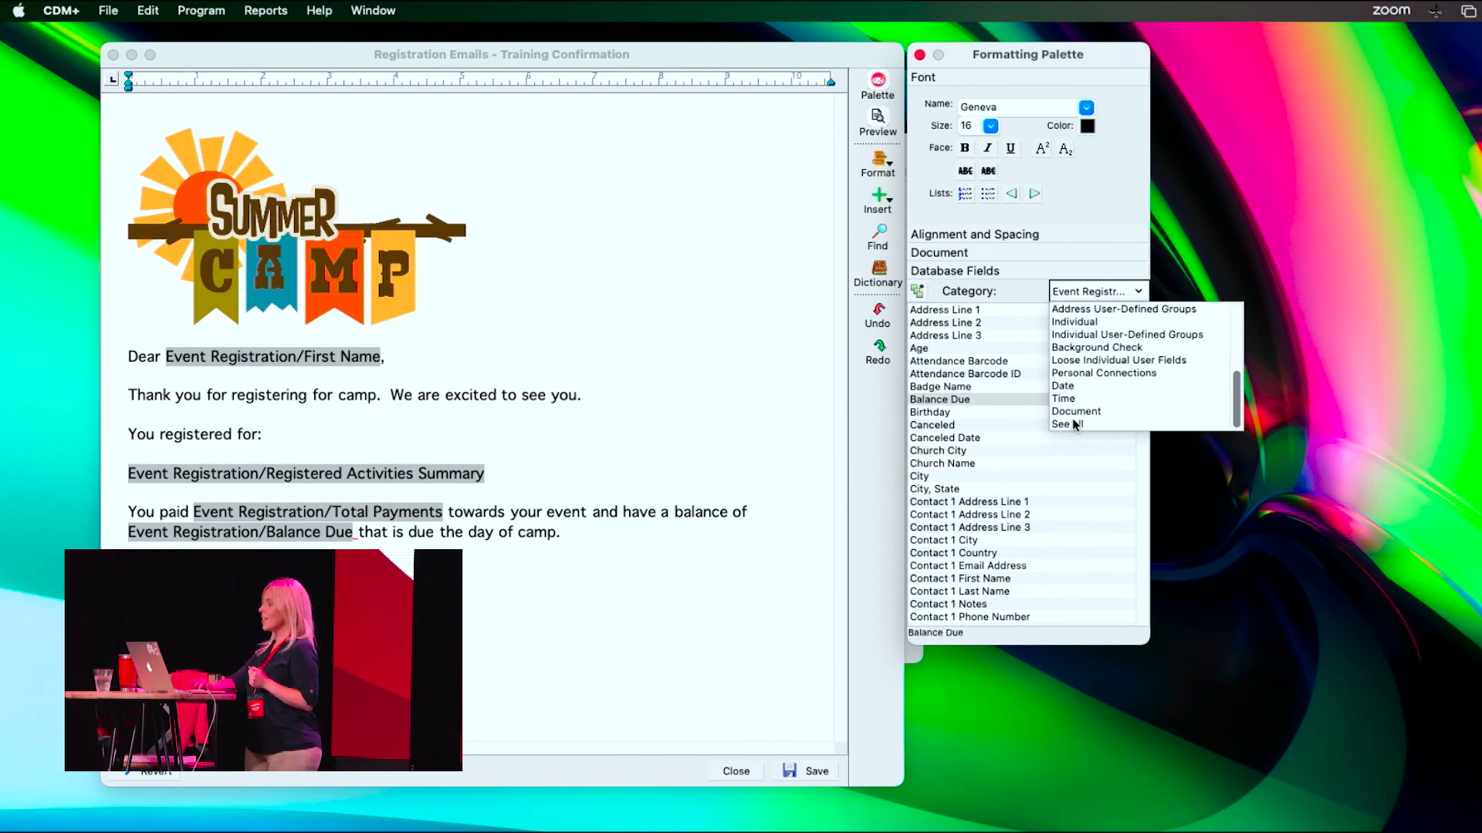
{"action": "left_click", "coordinate": [1073, 422]}
{"action": "scroll", "coordinate": [1046, 423], "scroll_direction": "down", "scroll_amount": 3}
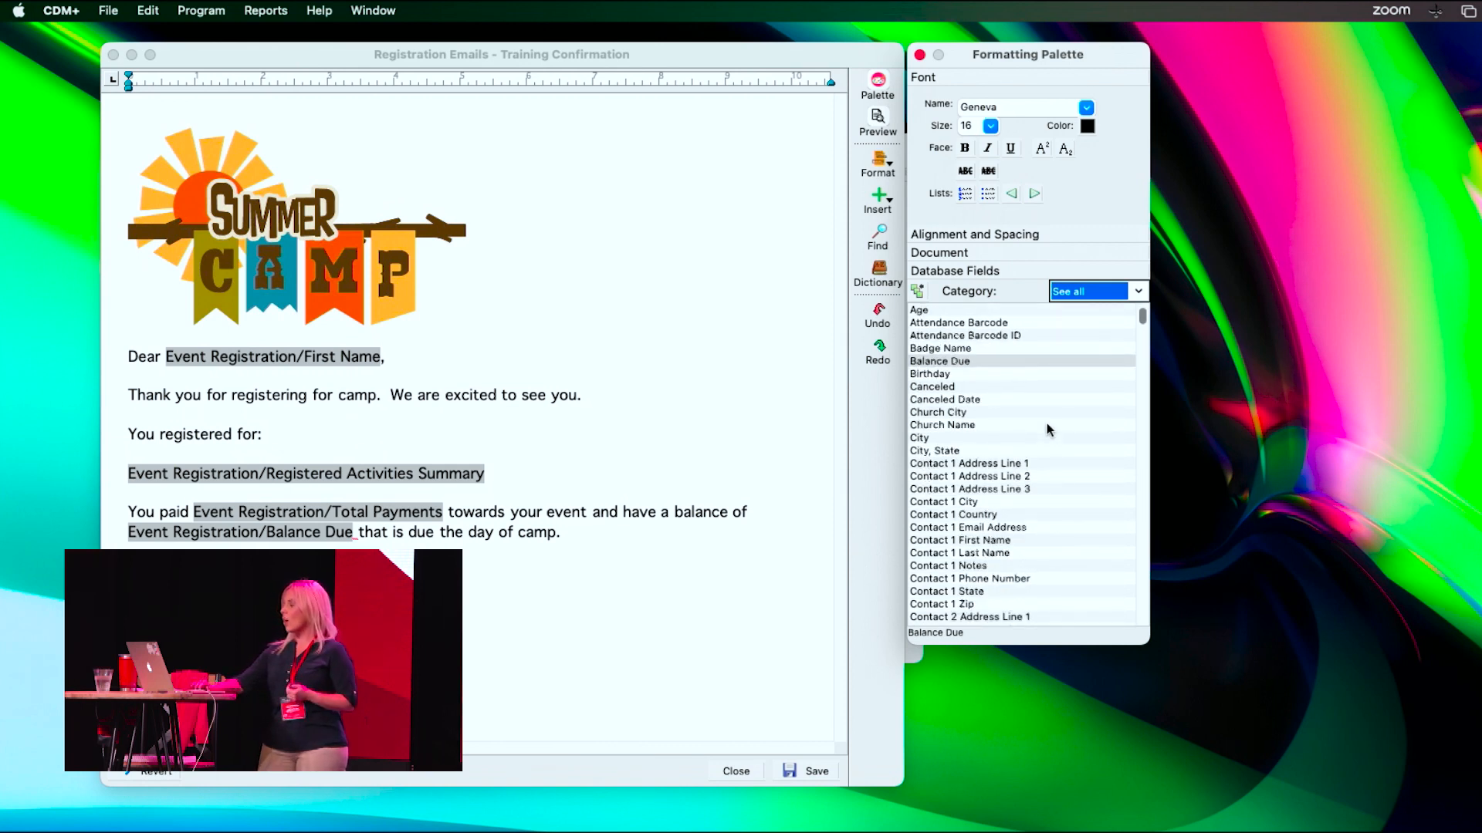
{"action": "scroll", "coordinate": [1046, 426], "scroll_direction": "down", "scroll_amount": 3}
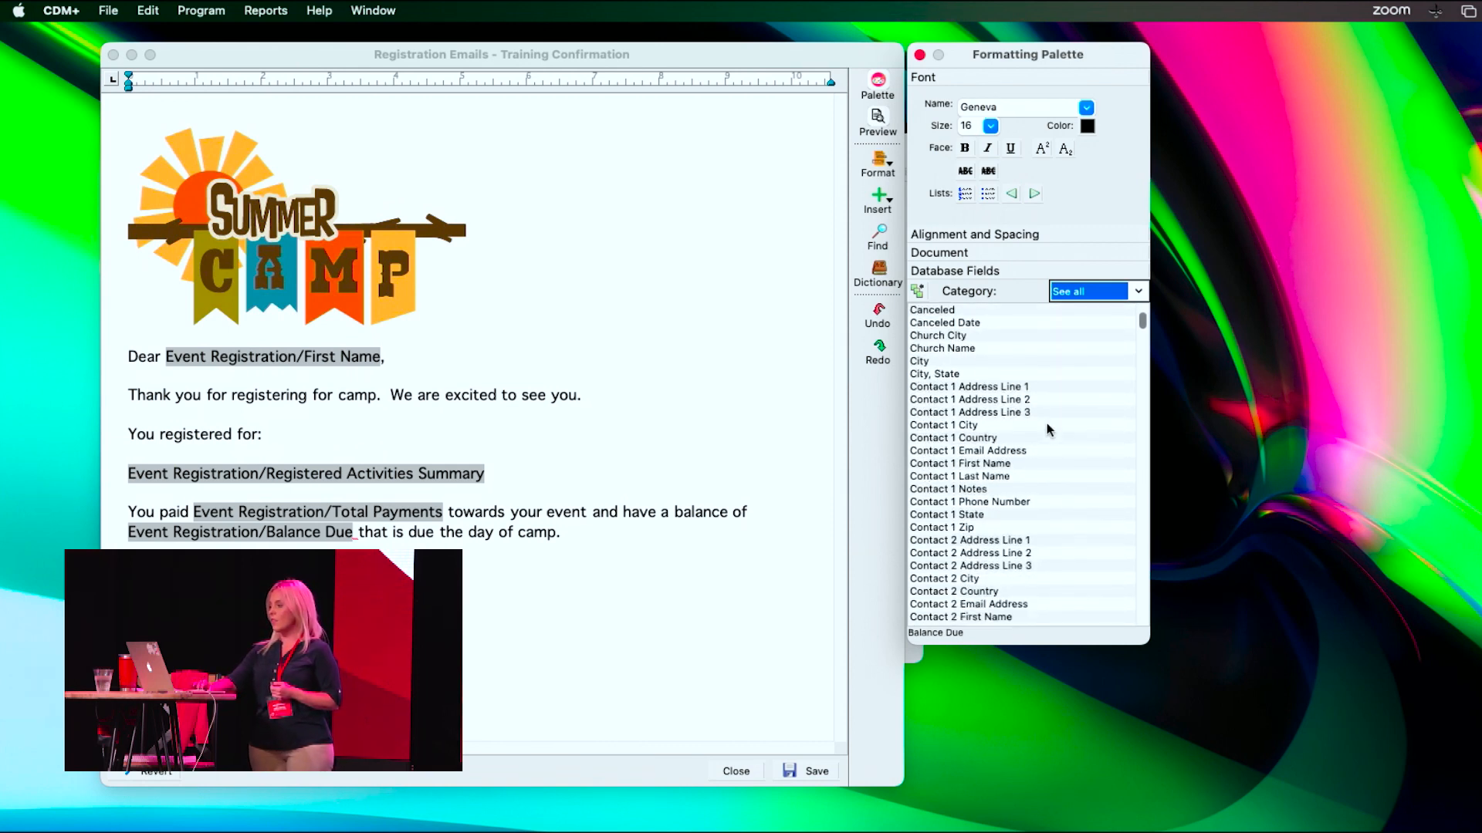
{"action": "scroll", "coordinate": [1046, 423], "scroll_direction": "down", "scroll_amount": 8}
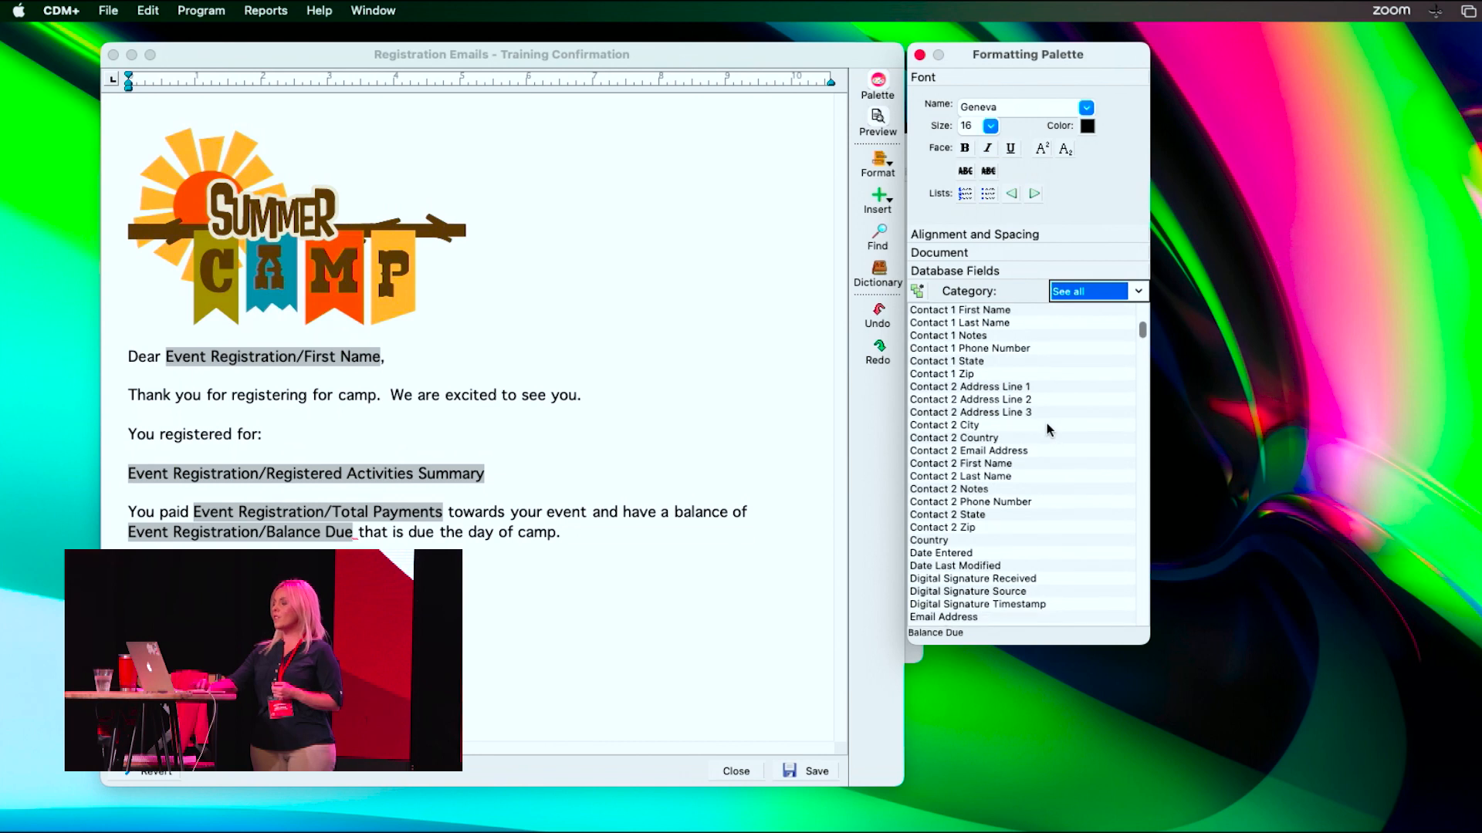
{"action": "scroll", "coordinate": [1047, 423], "scroll_direction": "down", "scroll_amount": 6}
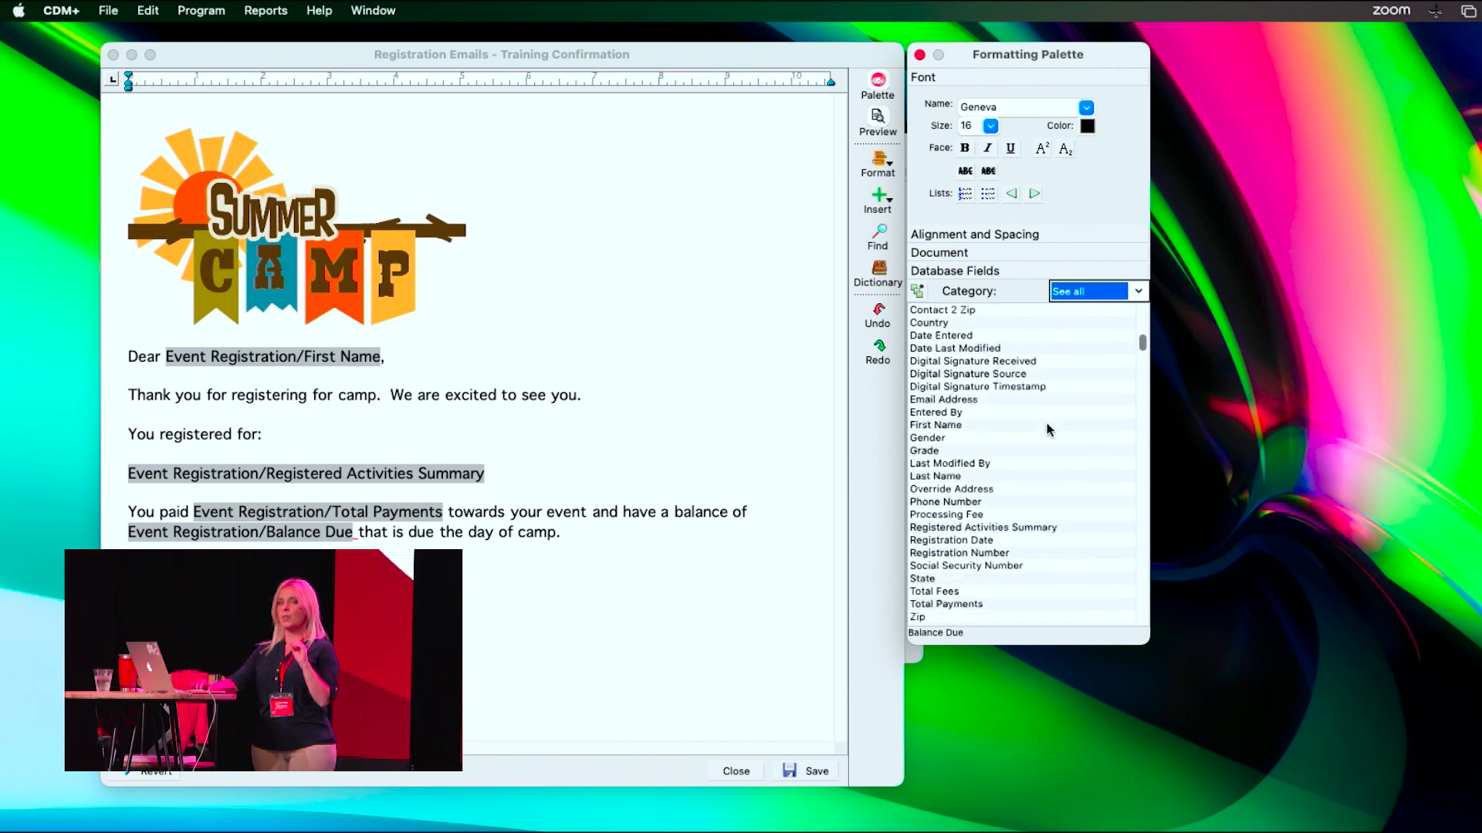
{"action": "scroll", "coordinate": [1046, 423], "scroll_direction": "down", "scroll_amount": 7}
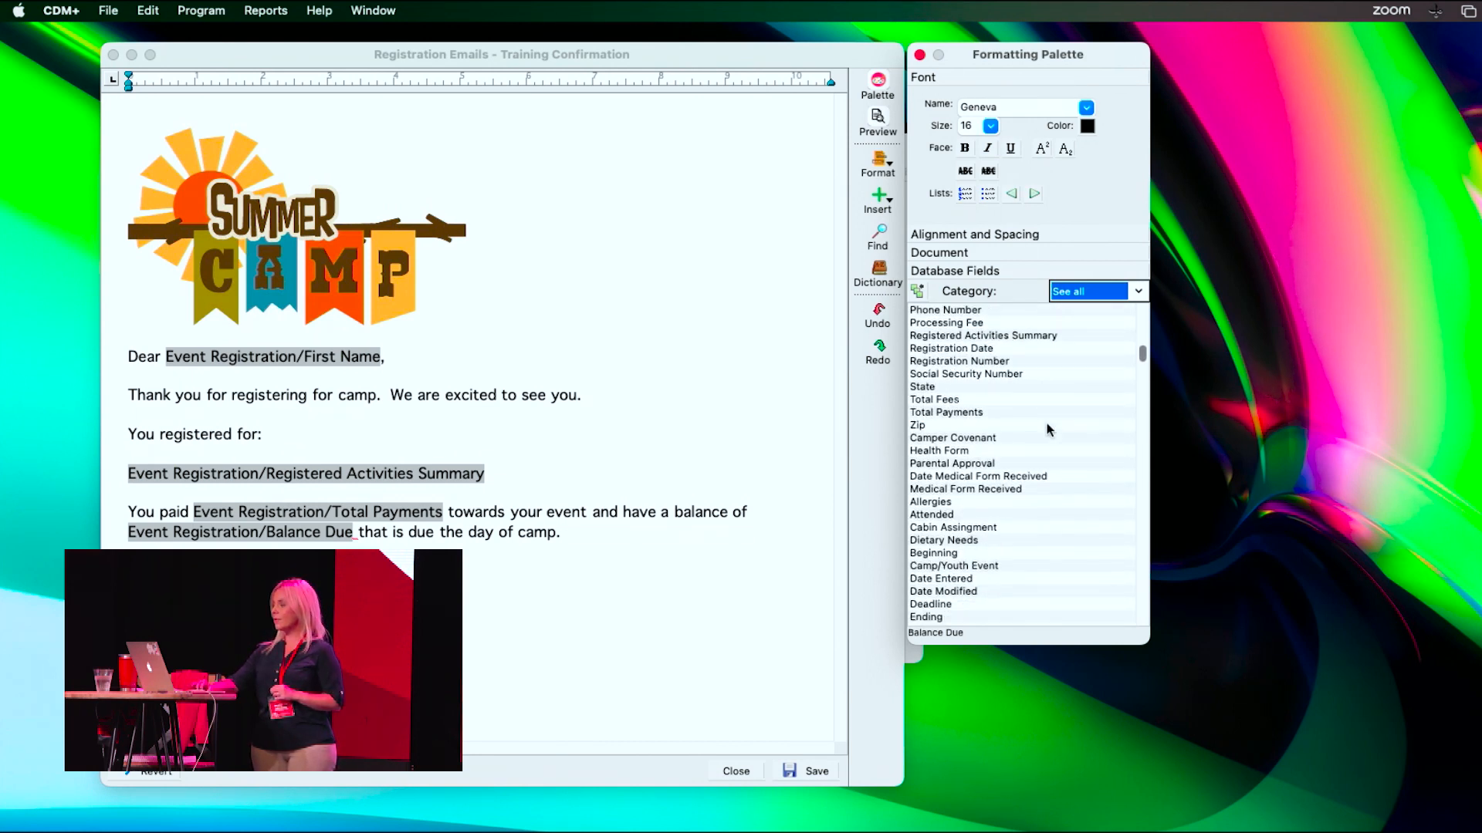
{"action": "scroll", "coordinate": [1047, 423], "scroll_direction": "down", "scroll_amount": 2}
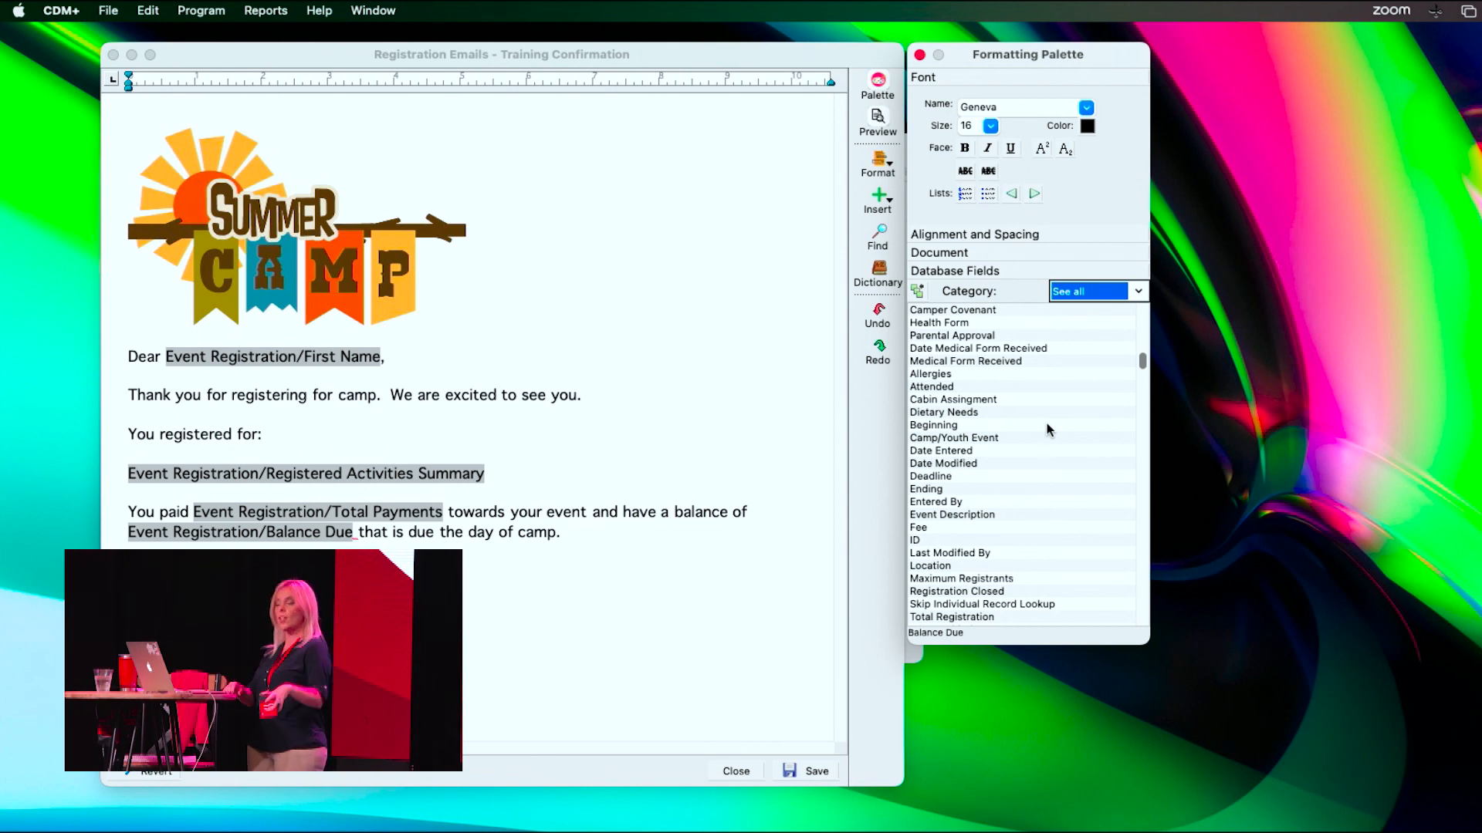
{"action": "scroll", "coordinate": [1046, 423], "scroll_direction": "down", "scroll_amount": 3}
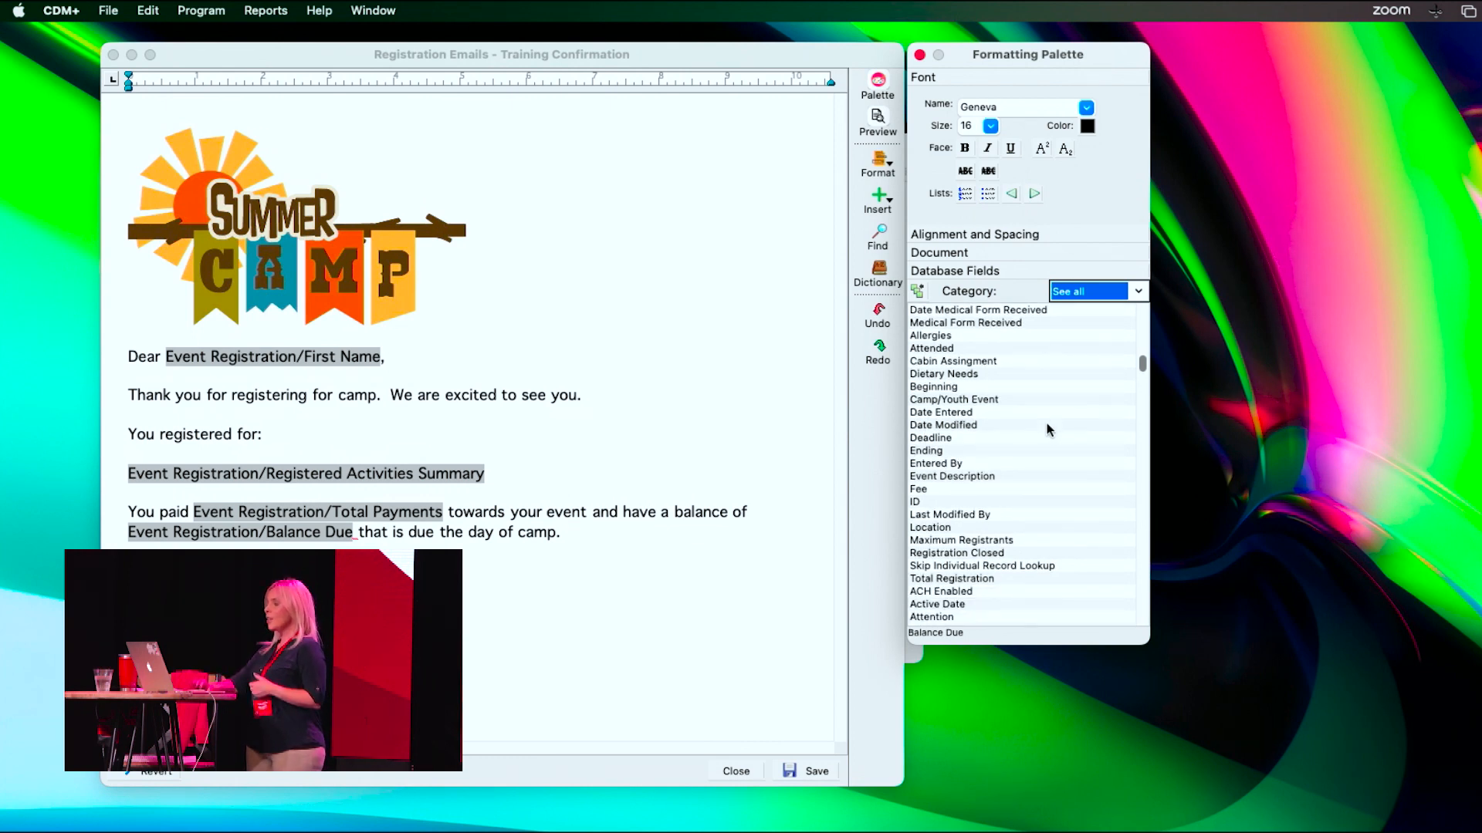
{"action": "scroll", "coordinate": [1046, 423], "scroll_direction": "down", "scroll_amount": 3}
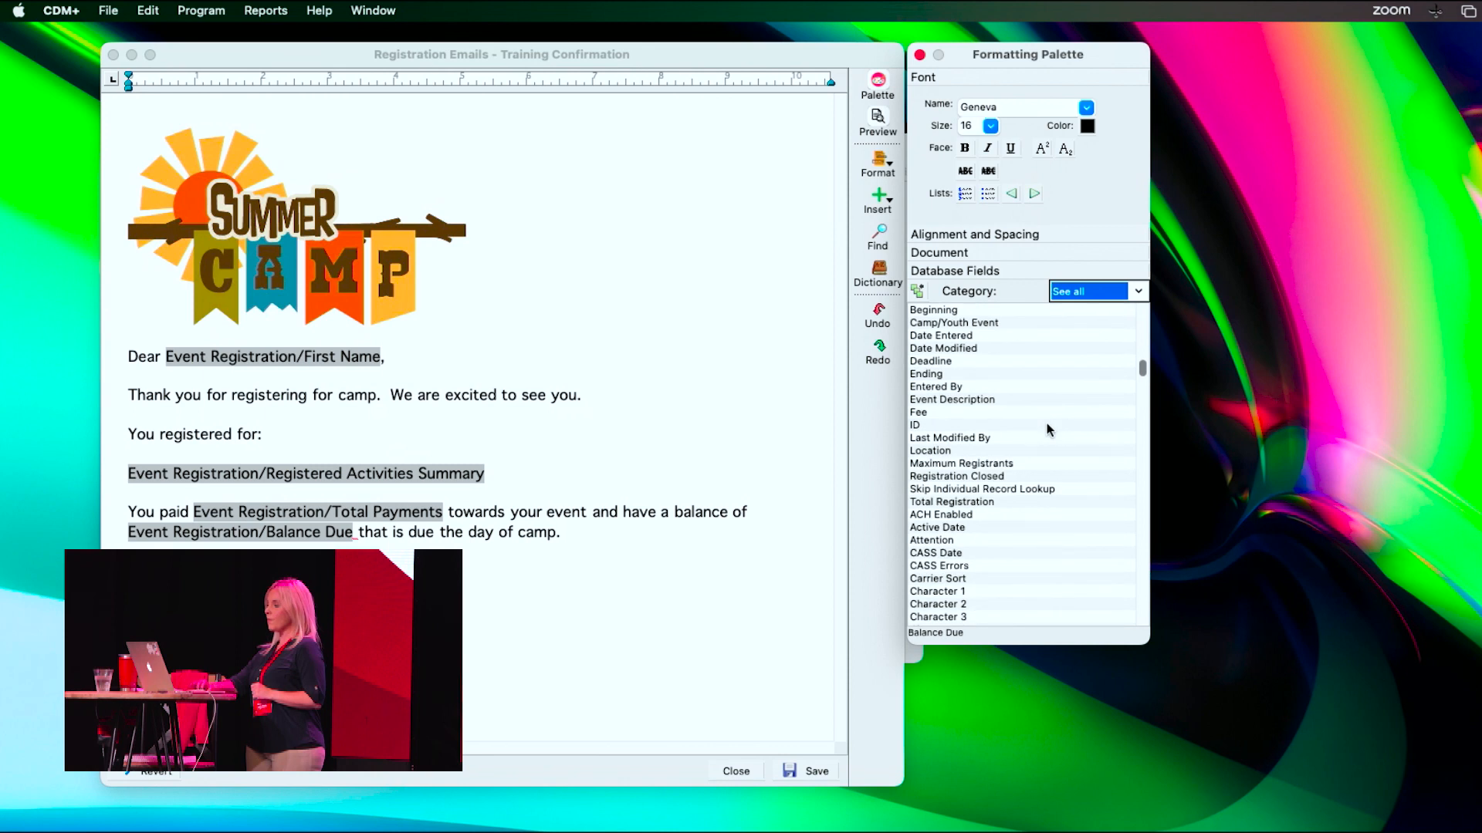
{"action": "scroll", "coordinate": [933, 353], "scroll_direction": "down", "scroll_amount": 3}
{"action": "scroll", "coordinate": [990, 374], "scroll_direction": "down", "scroll_amount": 5}
{"action": "scroll", "coordinate": [990, 374], "scroll_direction": "down", "scroll_amount": 6}
{"action": "scroll", "coordinate": [990, 374], "scroll_direction": "down", "scroll_amount": 8}
{"action": "scroll", "coordinate": [990, 374], "scroll_direction": "down", "scroll_amount": 12}
{"action": "scroll", "coordinate": [990, 375], "scroll_direction": "down", "scroll_amount": 20}
{"action": "scroll", "coordinate": [991, 374], "scroll_direction": "down", "scroll_amount": 20}
{"action": "scroll", "coordinate": [990, 374], "scroll_direction": "down", "scroll_amount": 20}
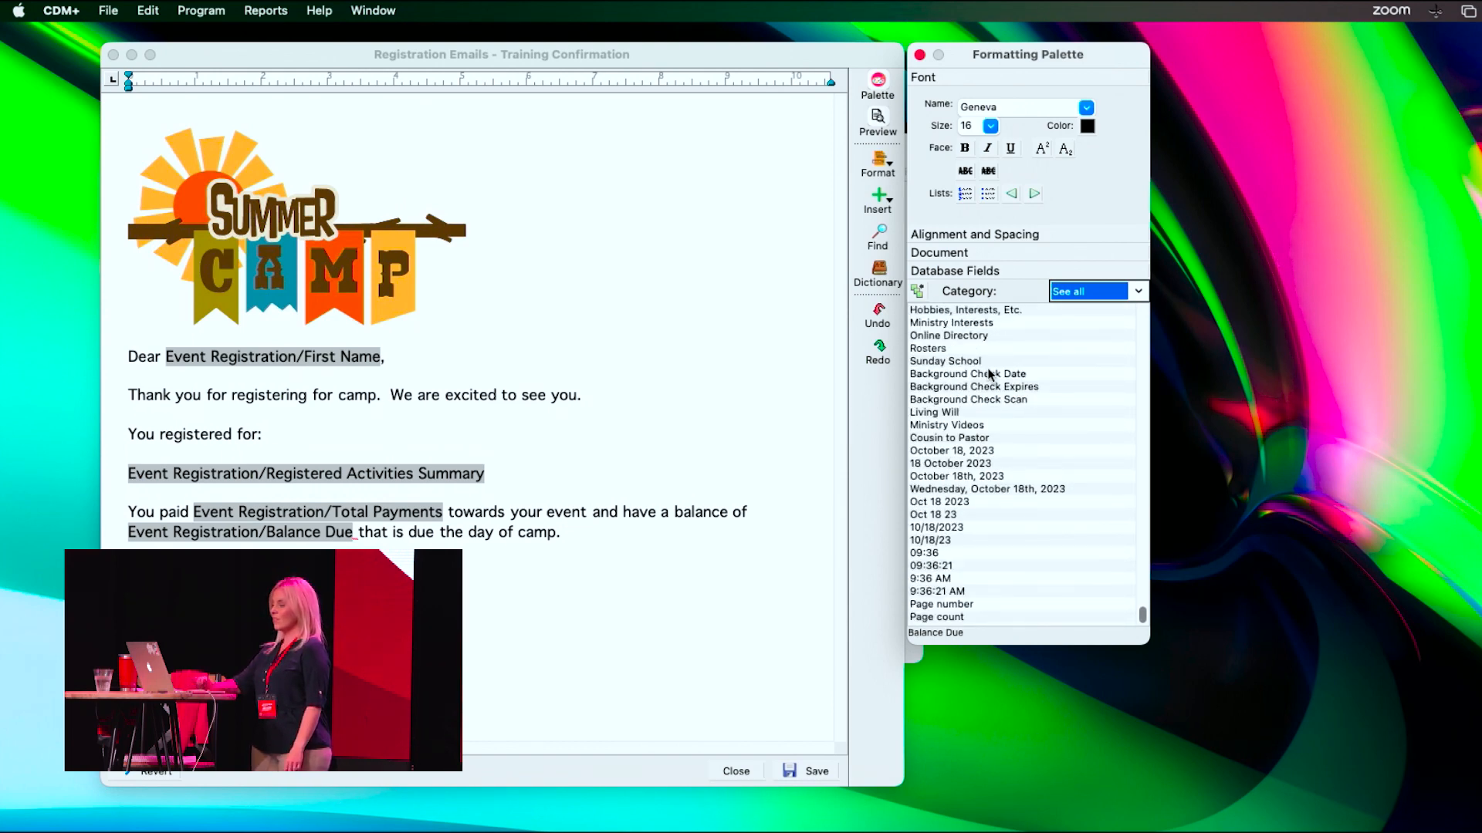
{"action": "scroll", "coordinate": [990, 374], "scroll_direction": "up", "scroll_amount": 1}
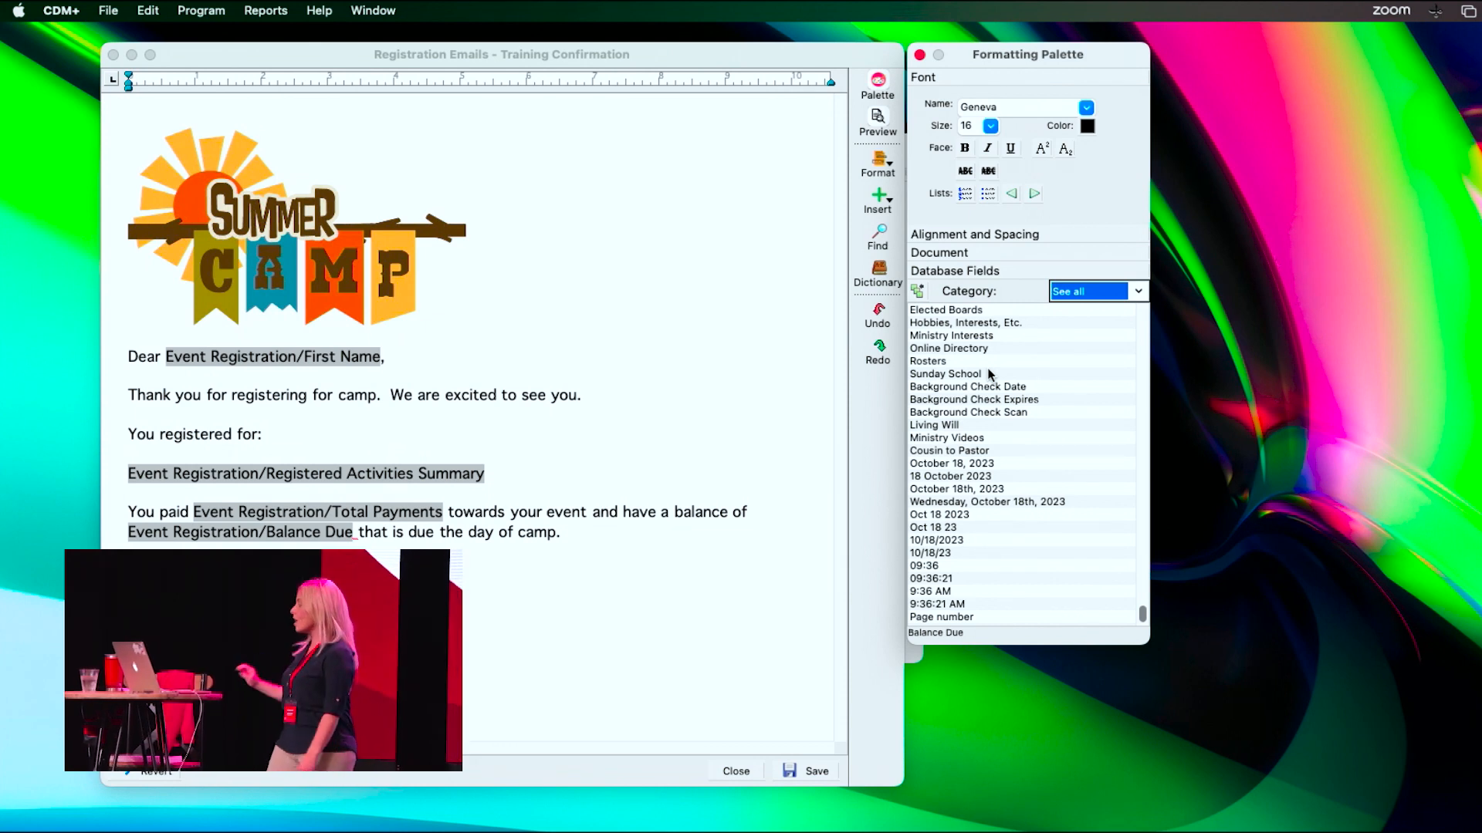
Switch the database field list to the Individual category and view its fields.
{"action": "left_click", "coordinate": [1139, 290]}
{"action": "scroll", "coordinate": [1094, 351], "scroll_direction": "up", "scroll_amount": 1}
{"action": "left_click", "coordinate": [1081, 335]}
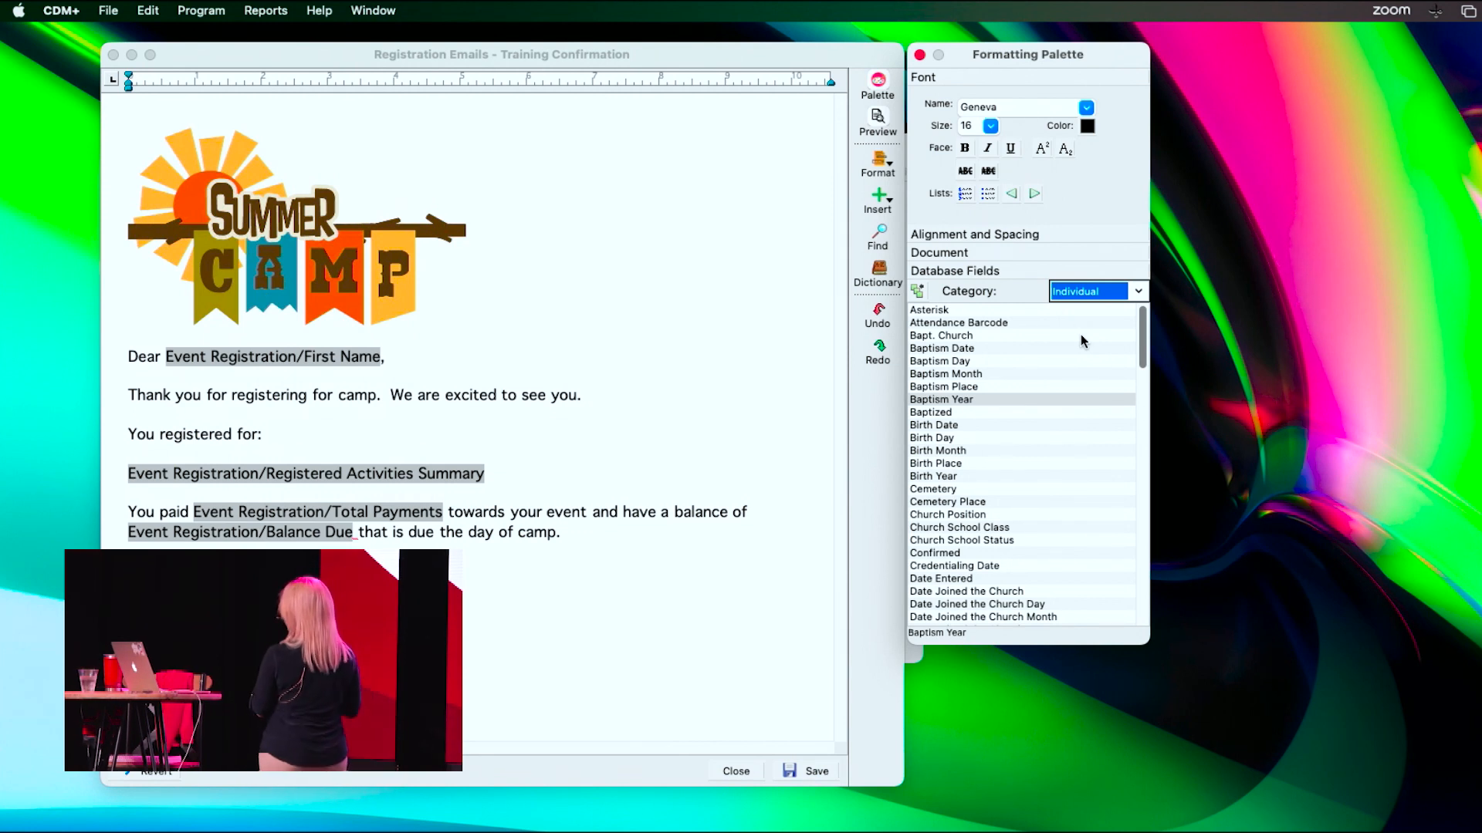
Set the database field category back to Event Registration and look through the contact and registration fields.
{"action": "left_click", "coordinate": [1130, 293]}
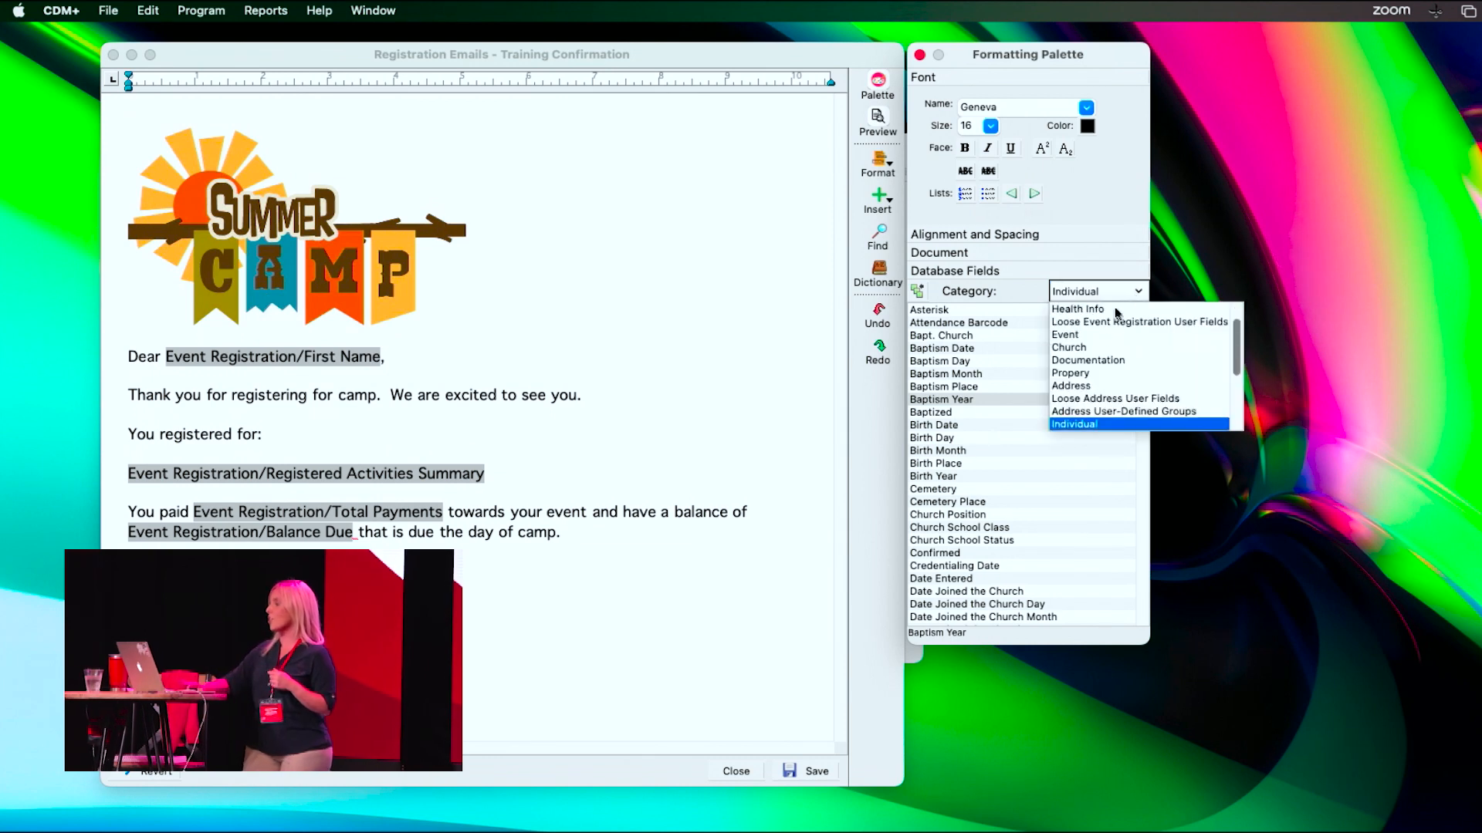
{"action": "scroll", "coordinate": [1109, 369], "scroll_direction": "up", "scroll_amount": 3}
{"action": "left_click", "coordinate": [1099, 308]}
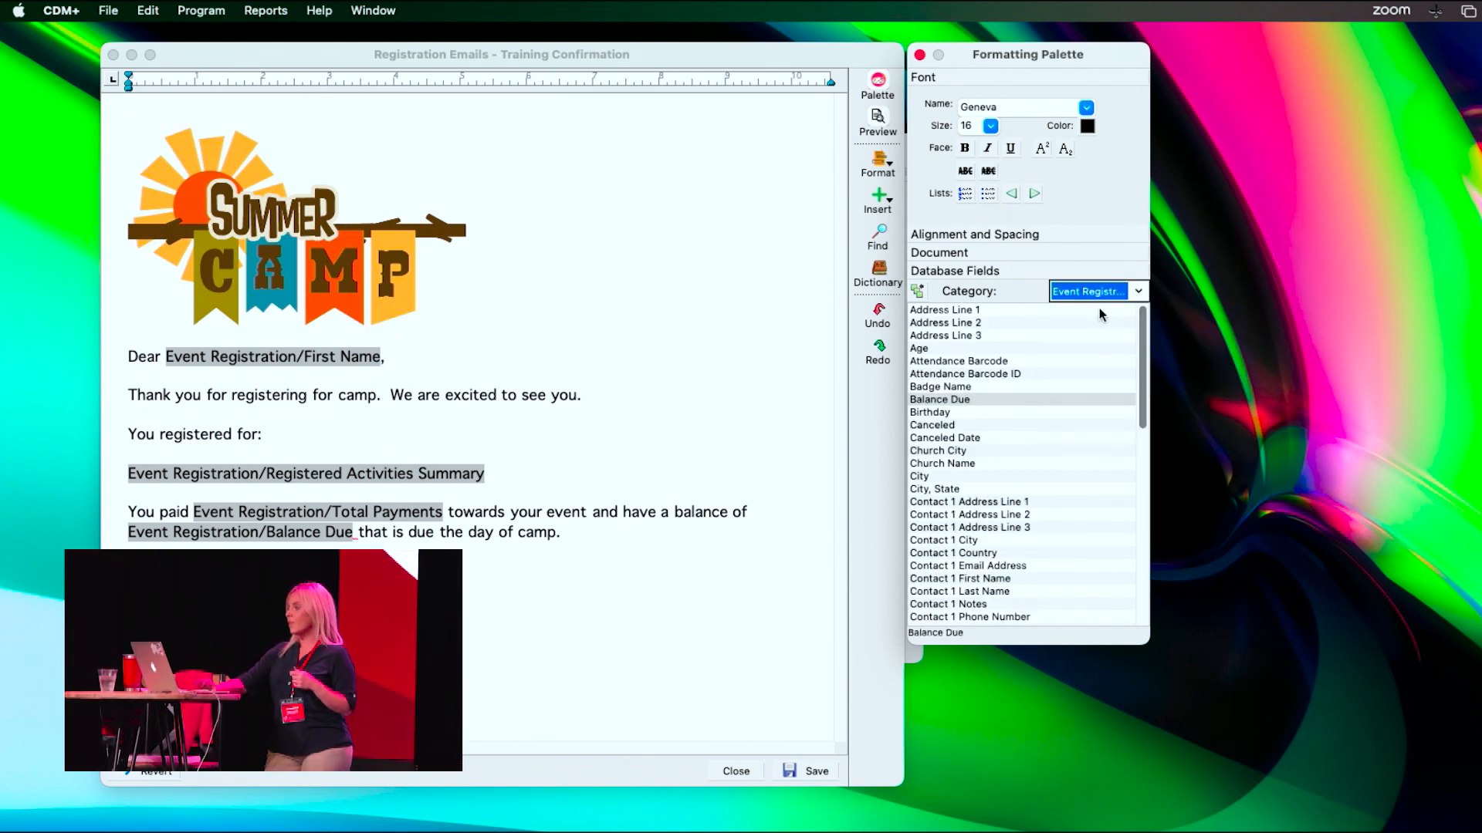
{"action": "scroll", "coordinate": [967, 525], "scroll_direction": "down", "scroll_amount": 5}
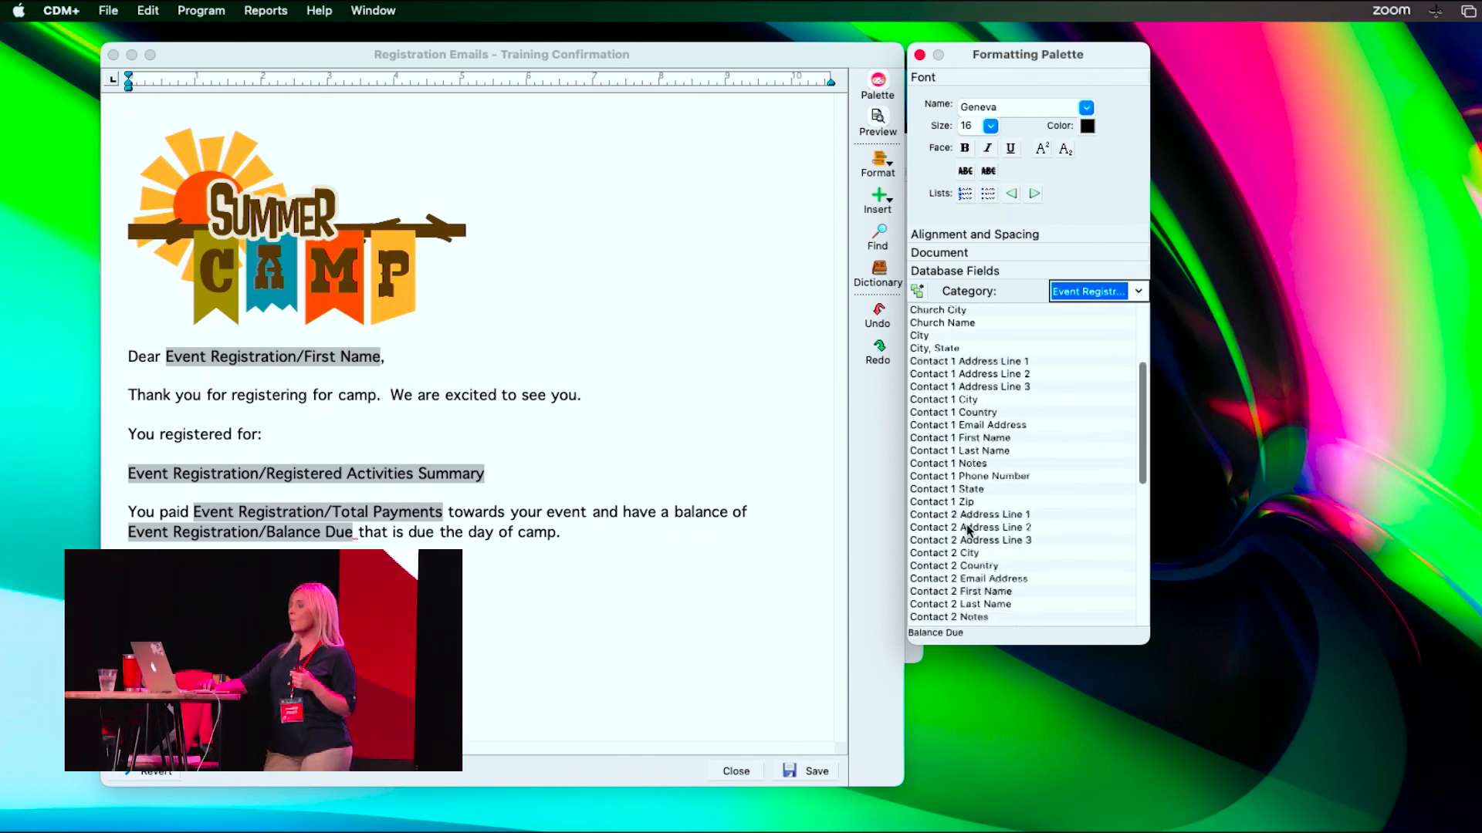
{"action": "scroll", "coordinate": [966, 525], "scroll_direction": "down", "scroll_amount": 4}
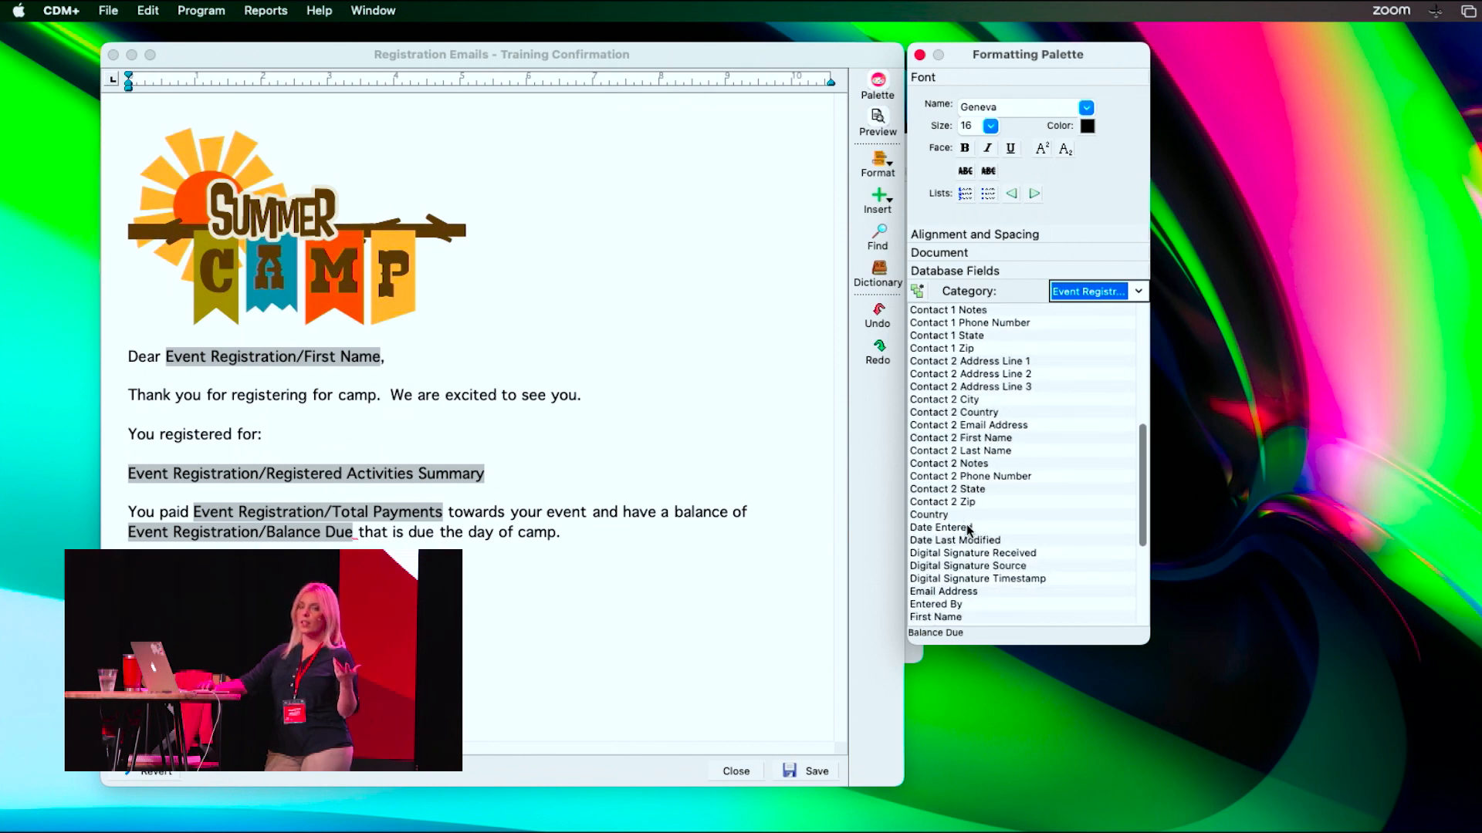
{"action": "scroll", "coordinate": [966, 525], "scroll_direction": "up", "scroll_amount": 5}
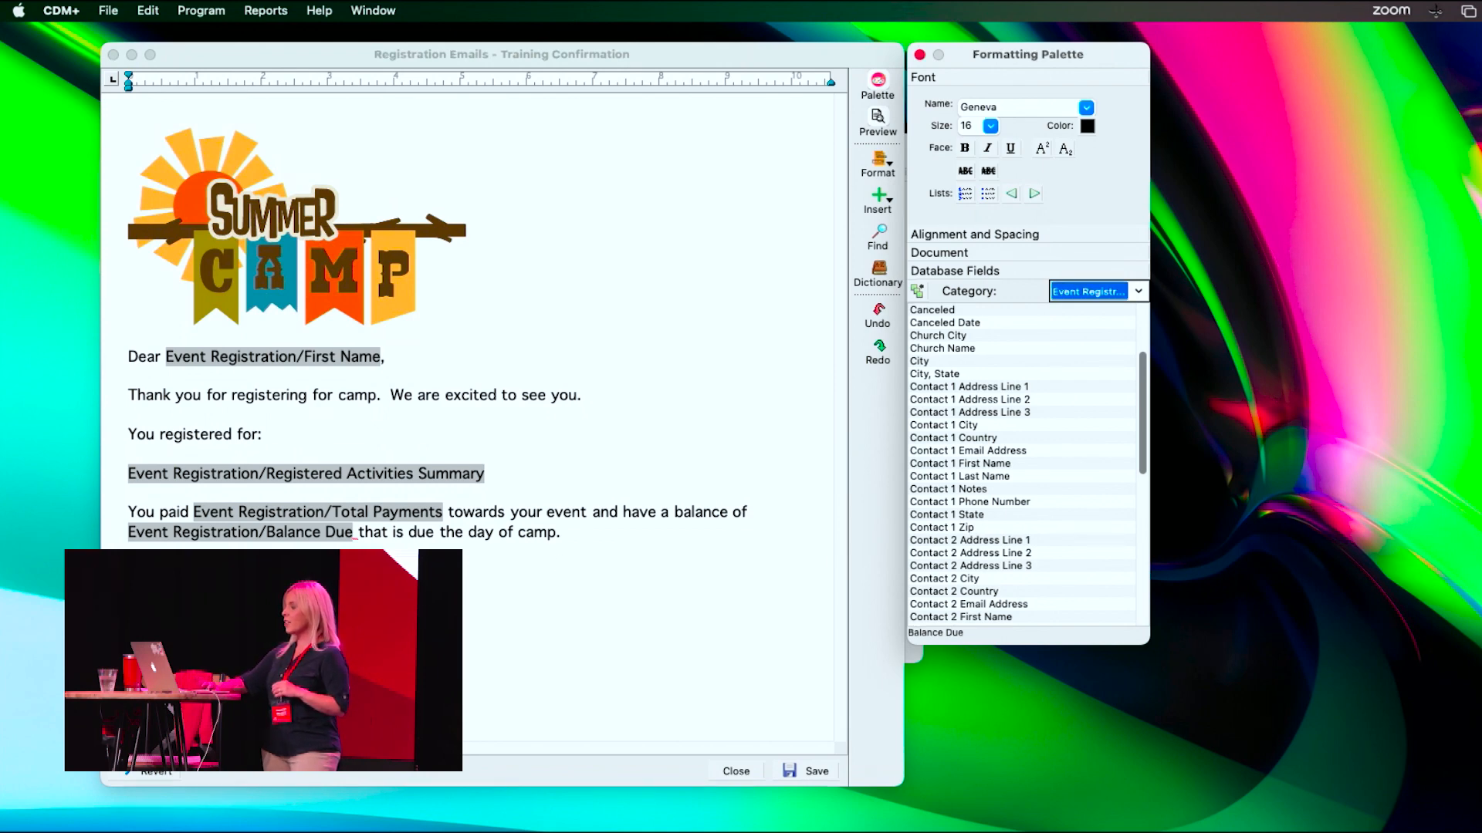
Format the "Church" heading below the payment paragraph in bold red, and look over the available fonts.
{"action": "left_click", "coordinate": [1088, 128]}
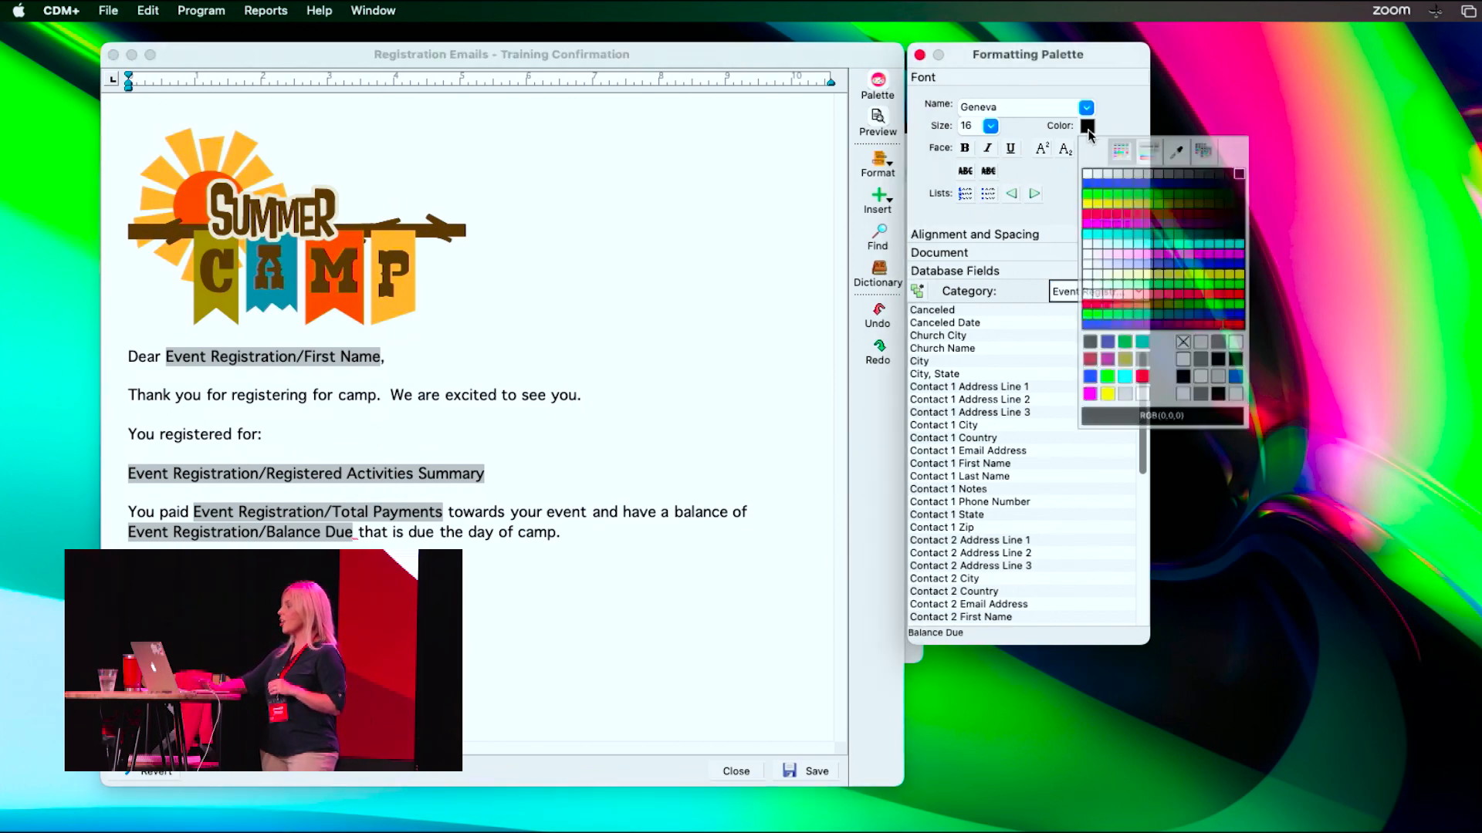
{"action": "left_click", "coordinate": [1092, 216]}
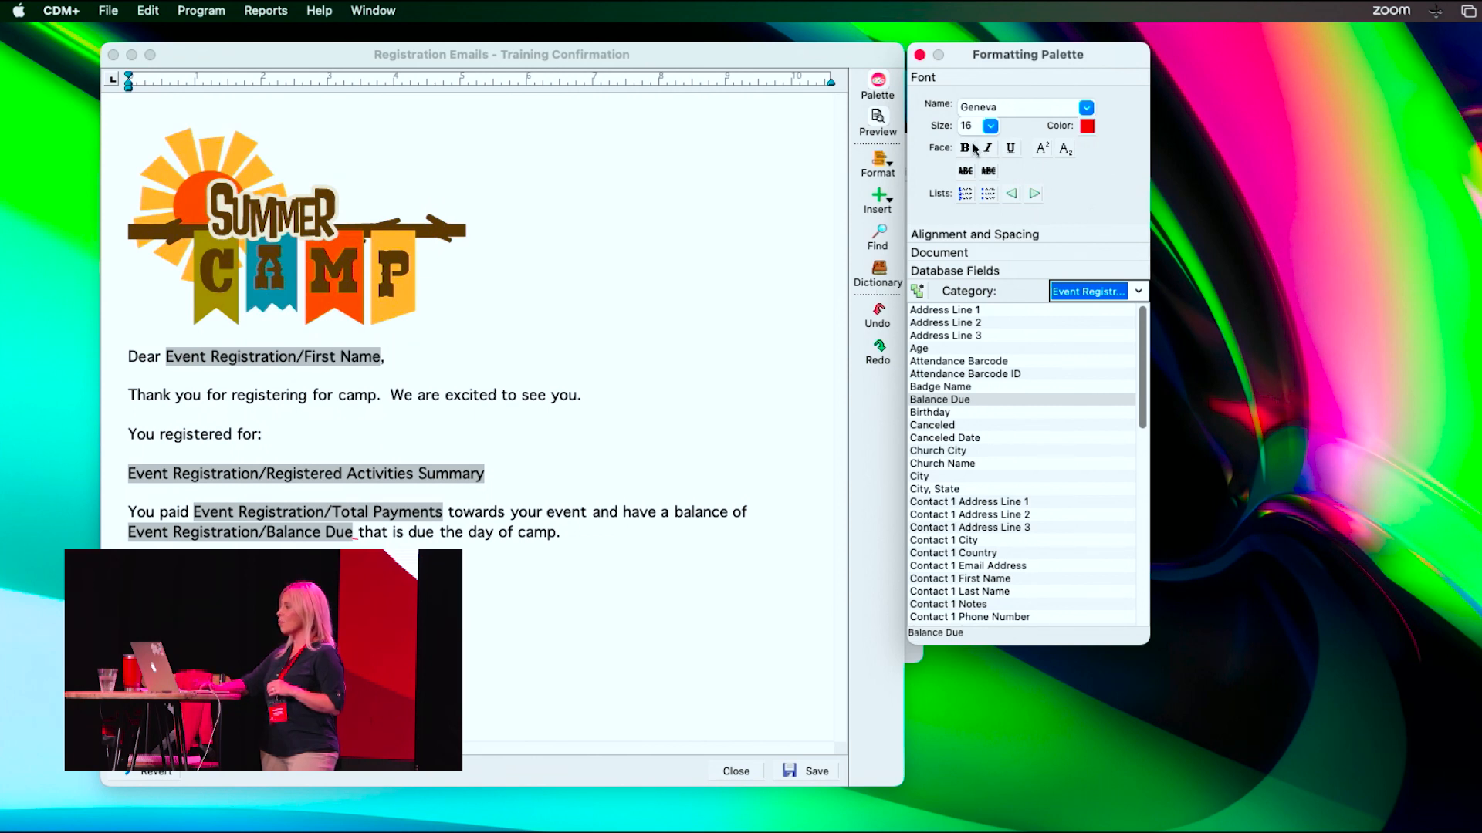
{"action": "left_click", "coordinate": [1087, 108]}
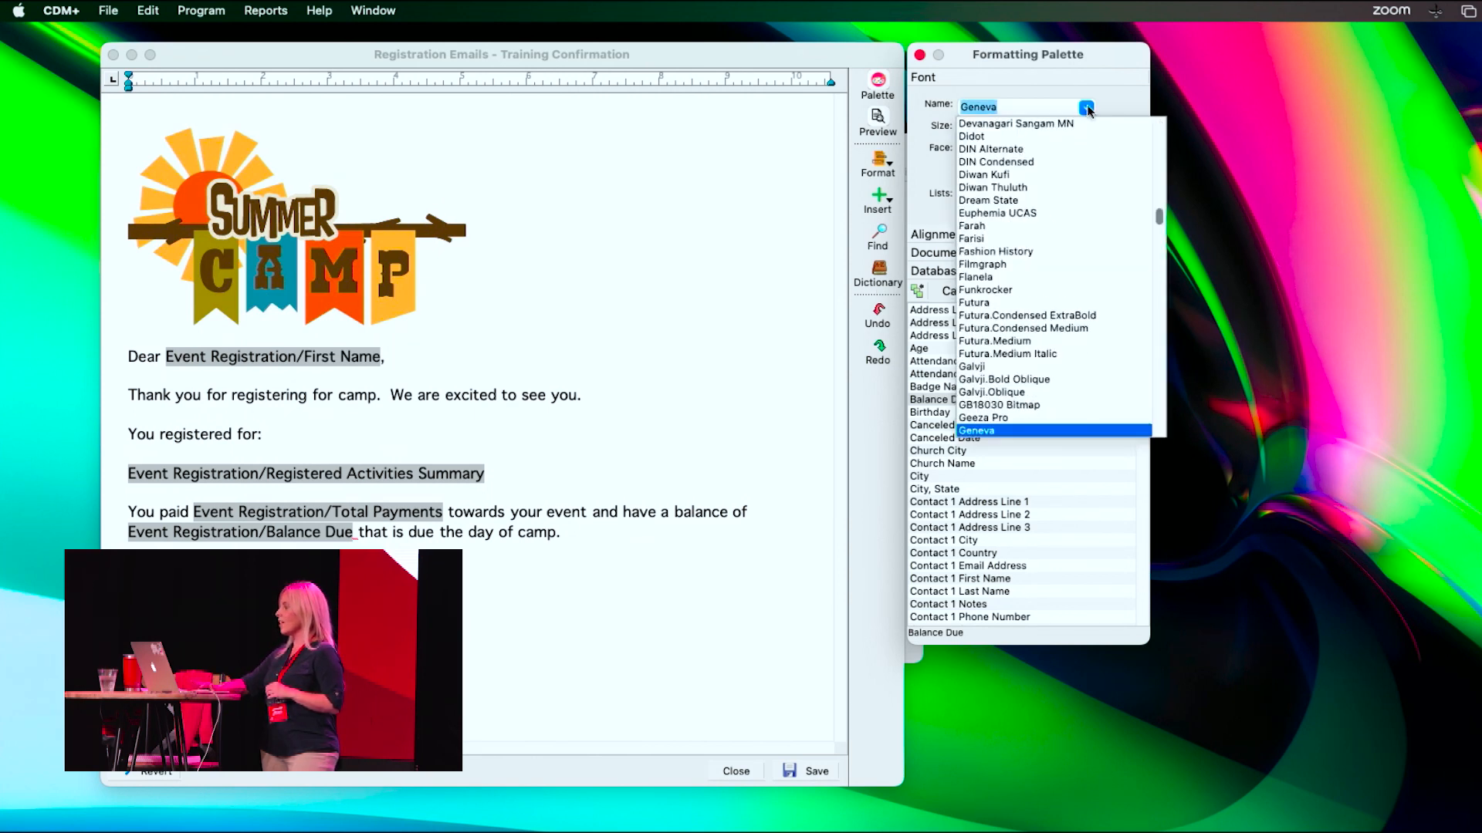
{"action": "left_click", "coordinate": [752, 301]}
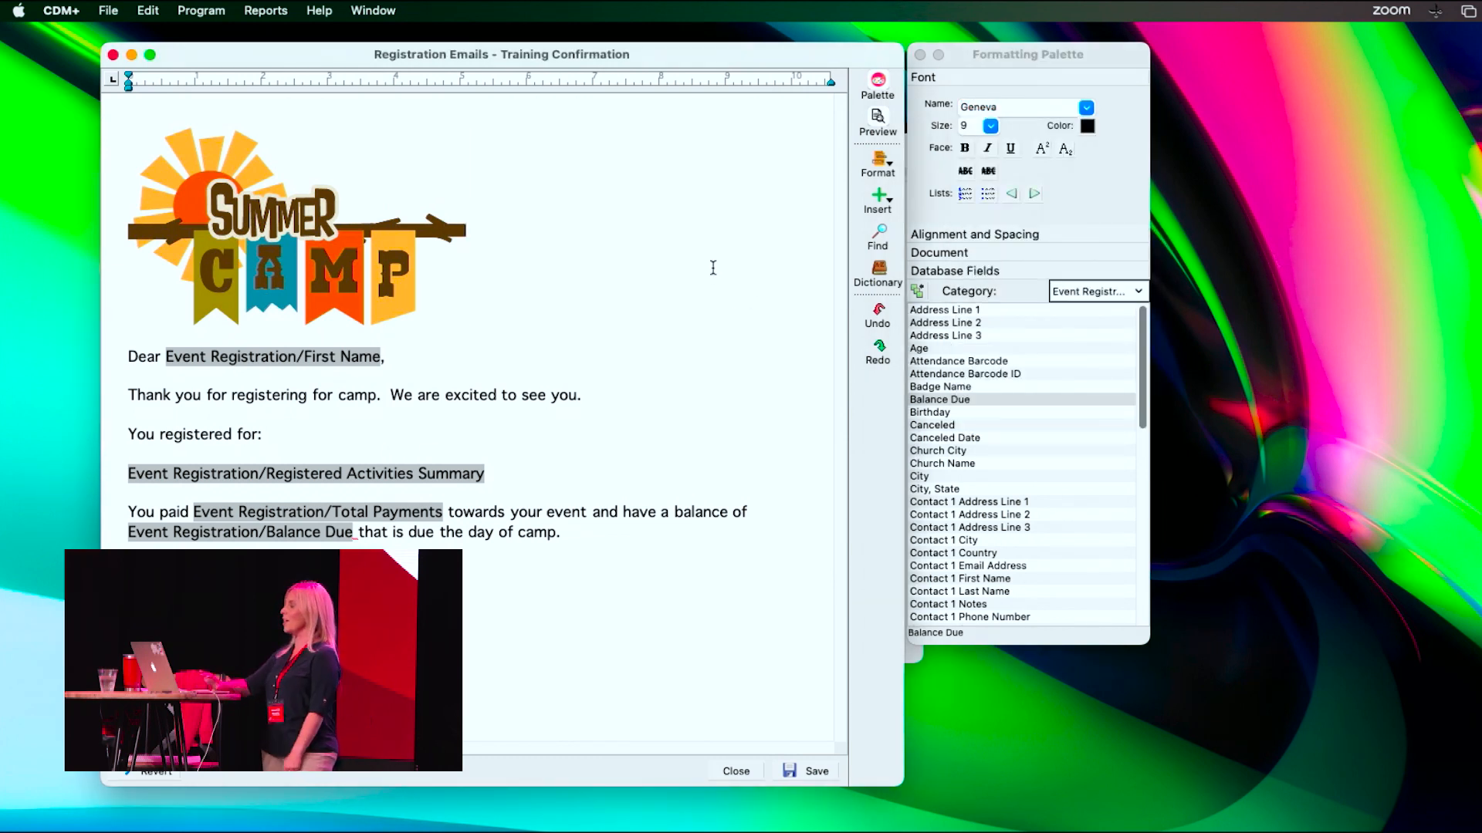
{"action": "left_click", "coordinate": [224, 575]}
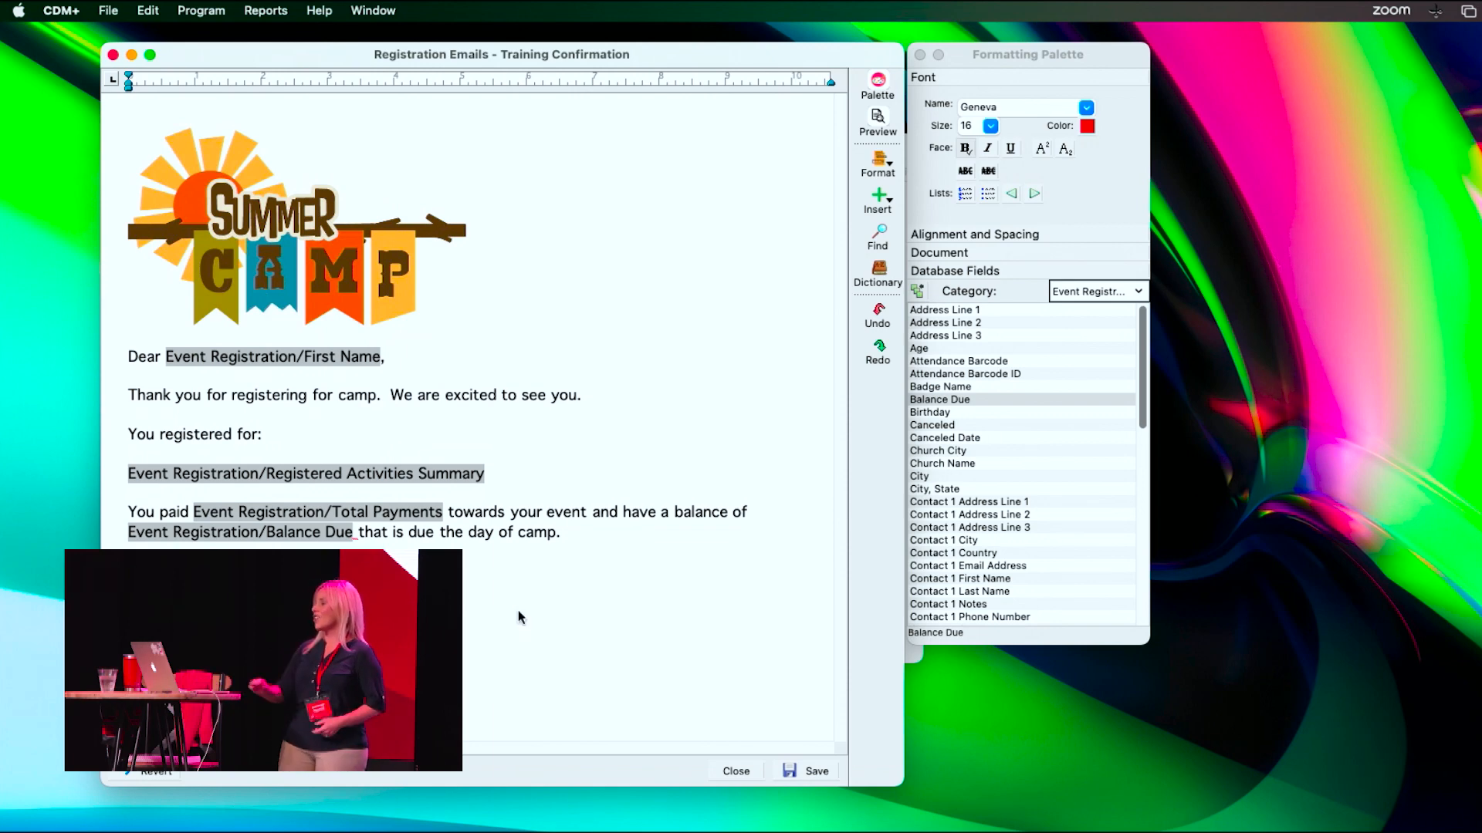
Look over the alignment and spacing settings, the document margin and view settings, and the other formatting options.
{"action": "left_click", "coordinate": [995, 236]}
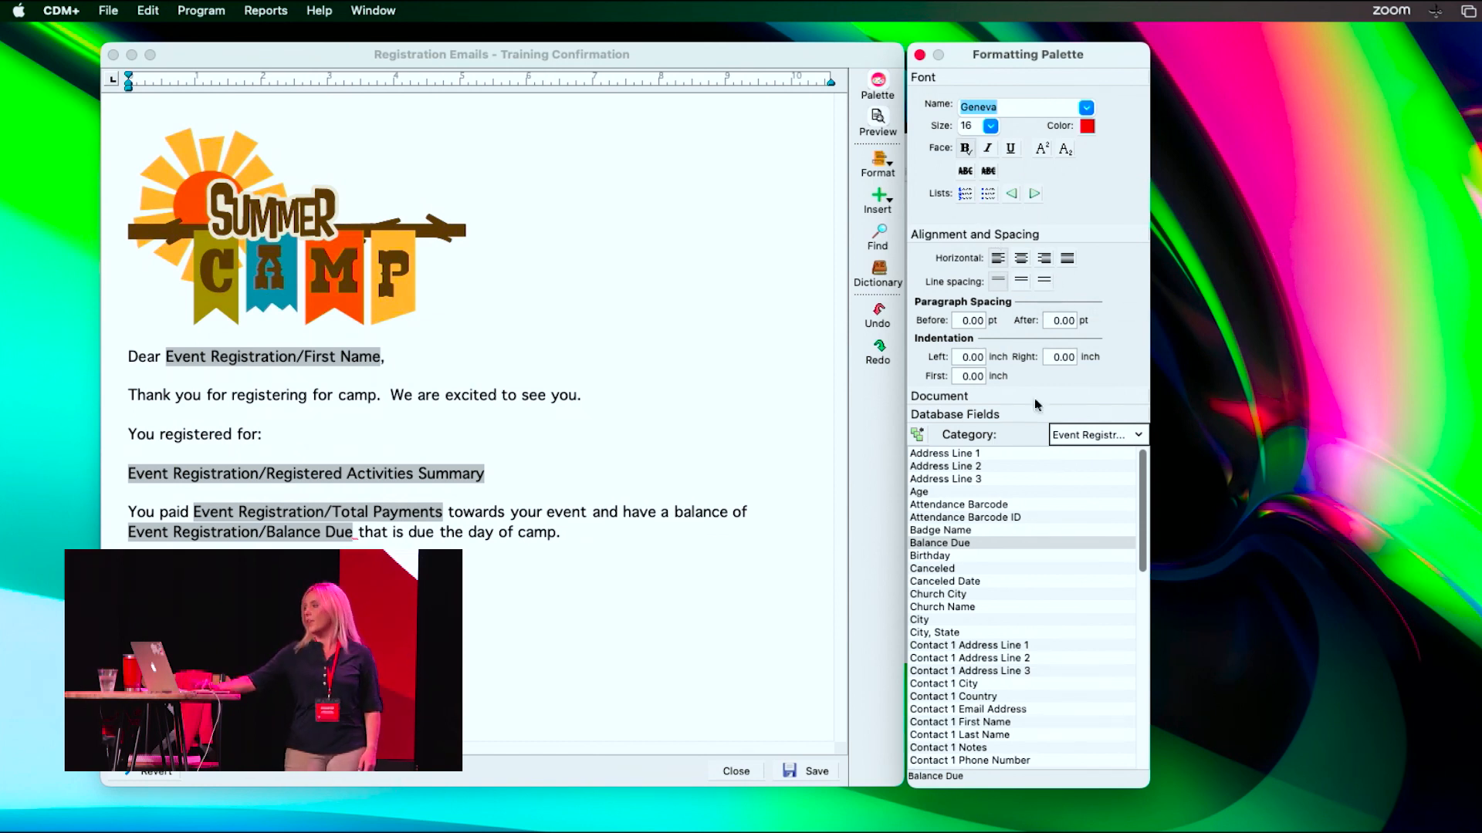
{"action": "left_click", "coordinate": [1008, 397]}
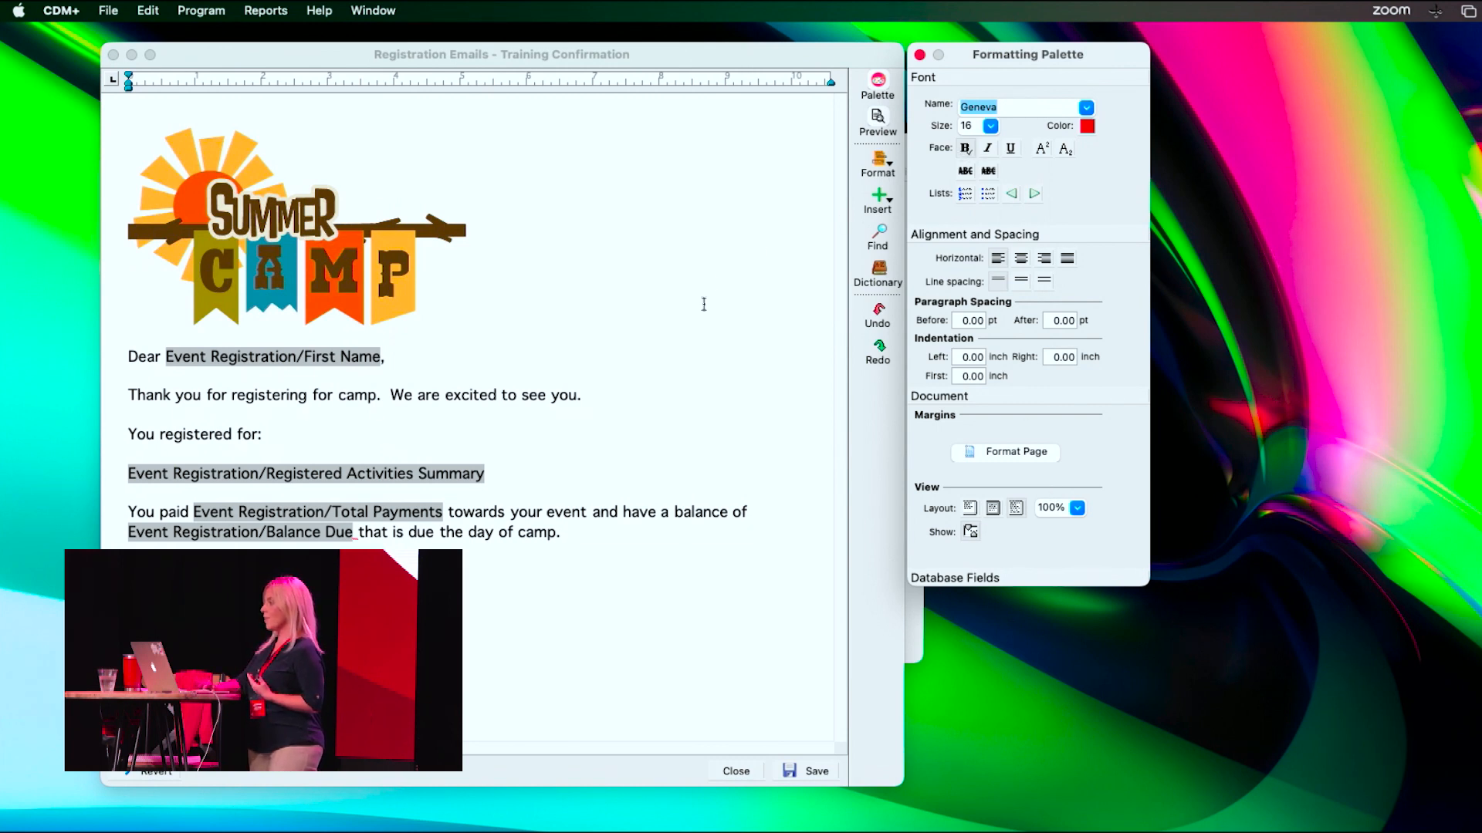
{"action": "left_click", "coordinate": [498, 417]}
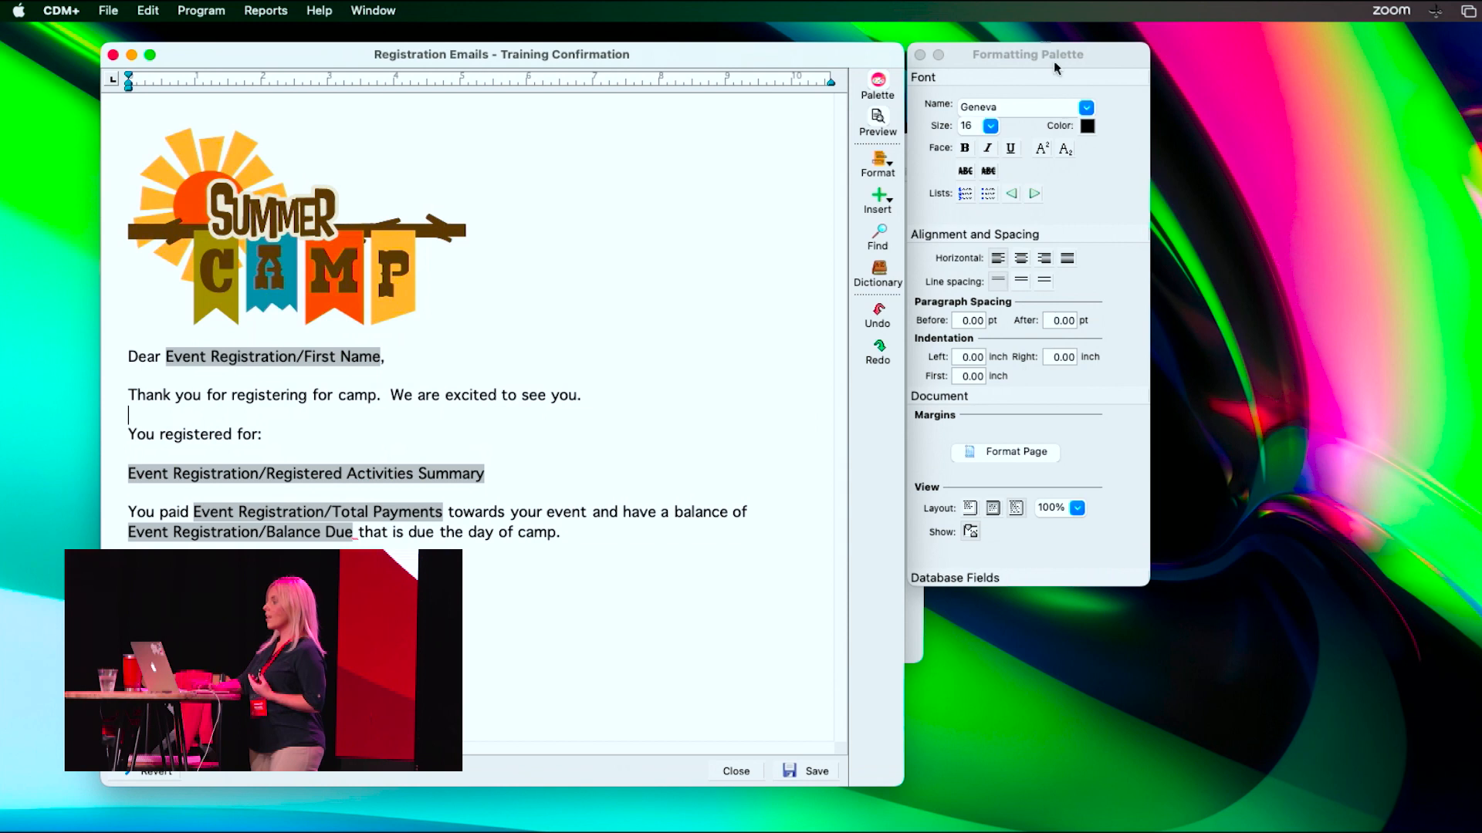
{"action": "left_click", "coordinate": [919, 54]}
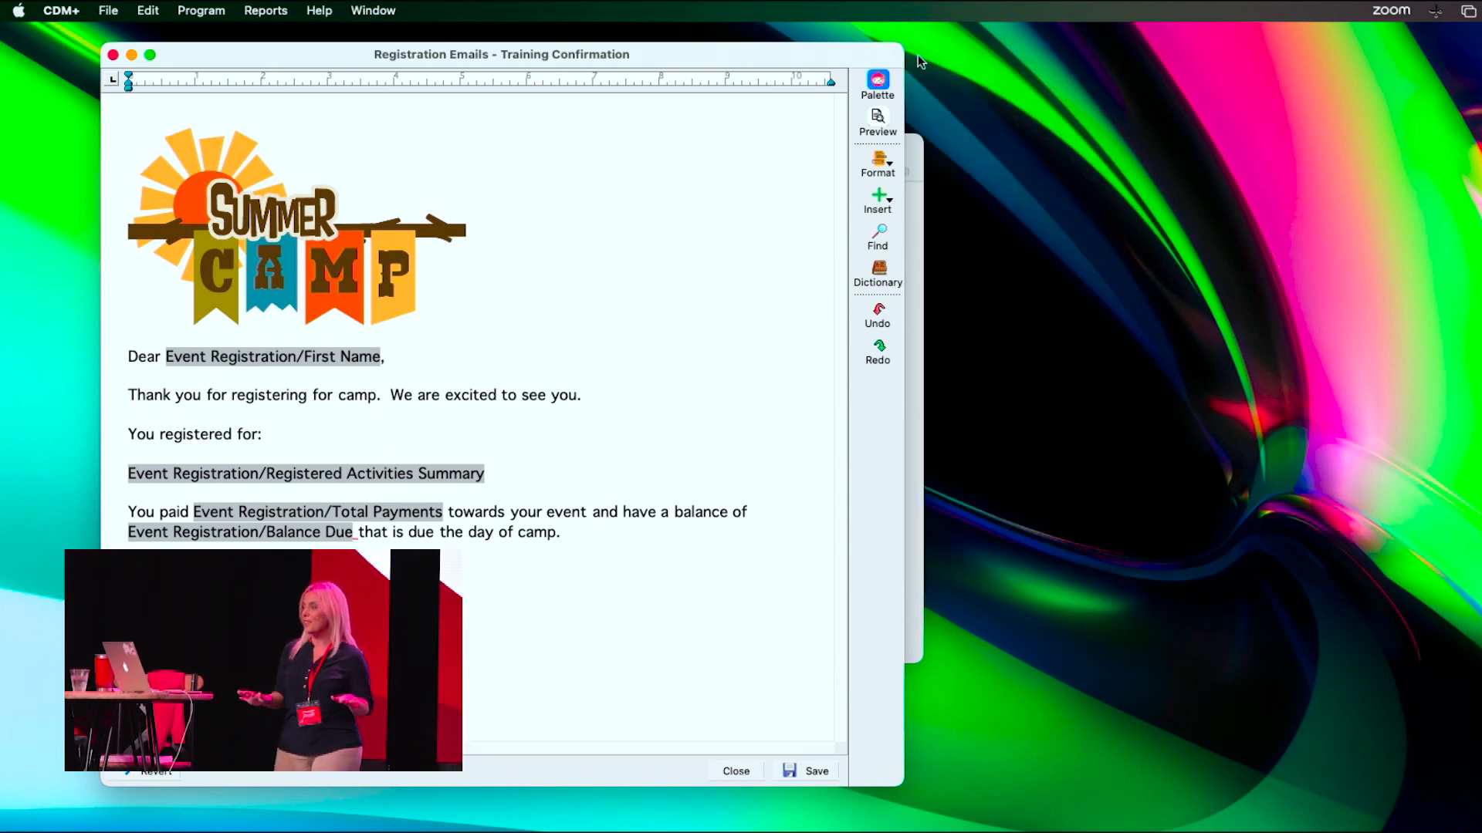
{"action": "left_click", "coordinate": [876, 83]}
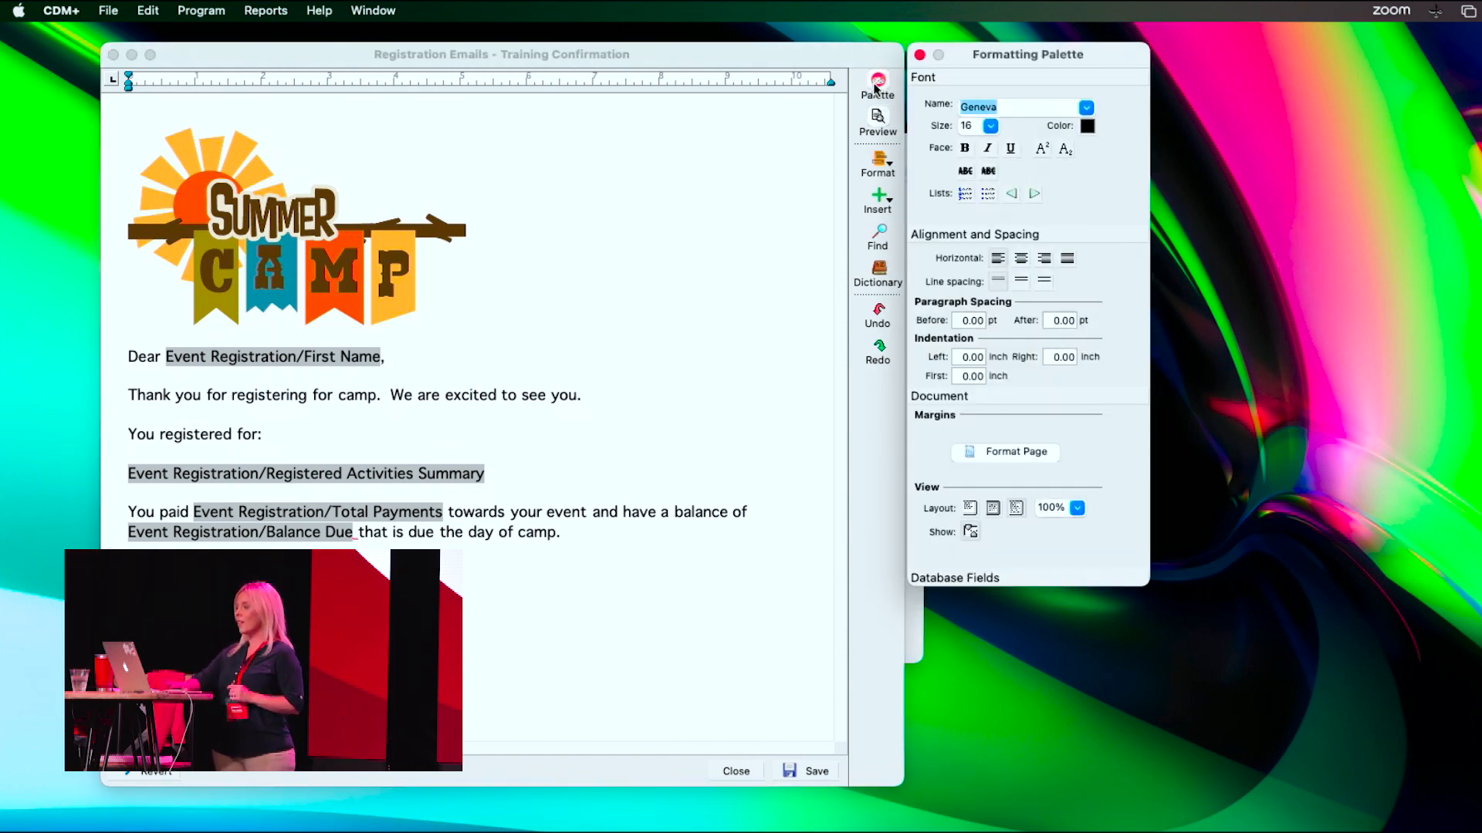
{"action": "left_click", "coordinate": [885, 170]}
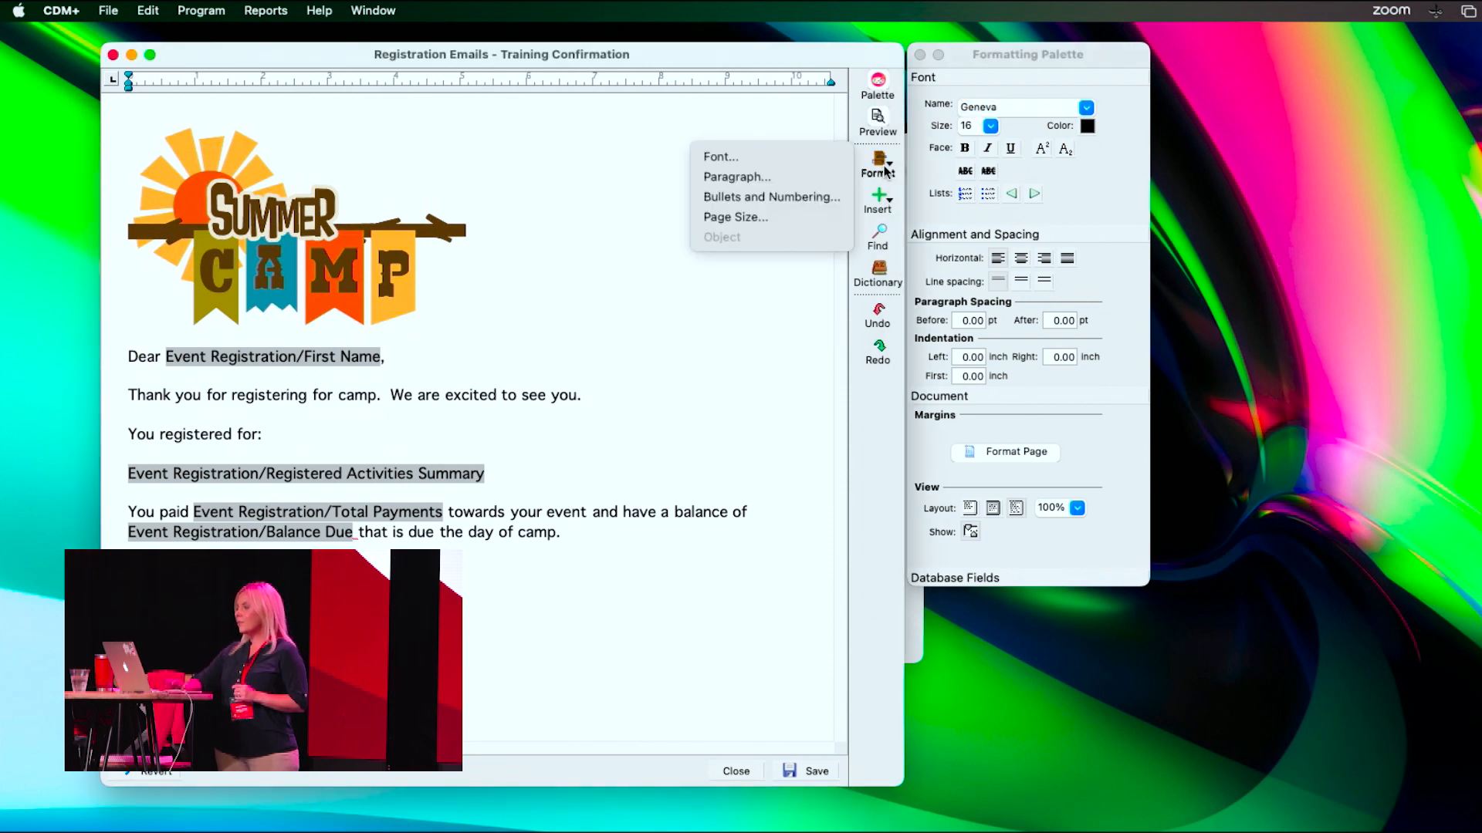
{"action": "left_click", "coordinate": [518, 558]}
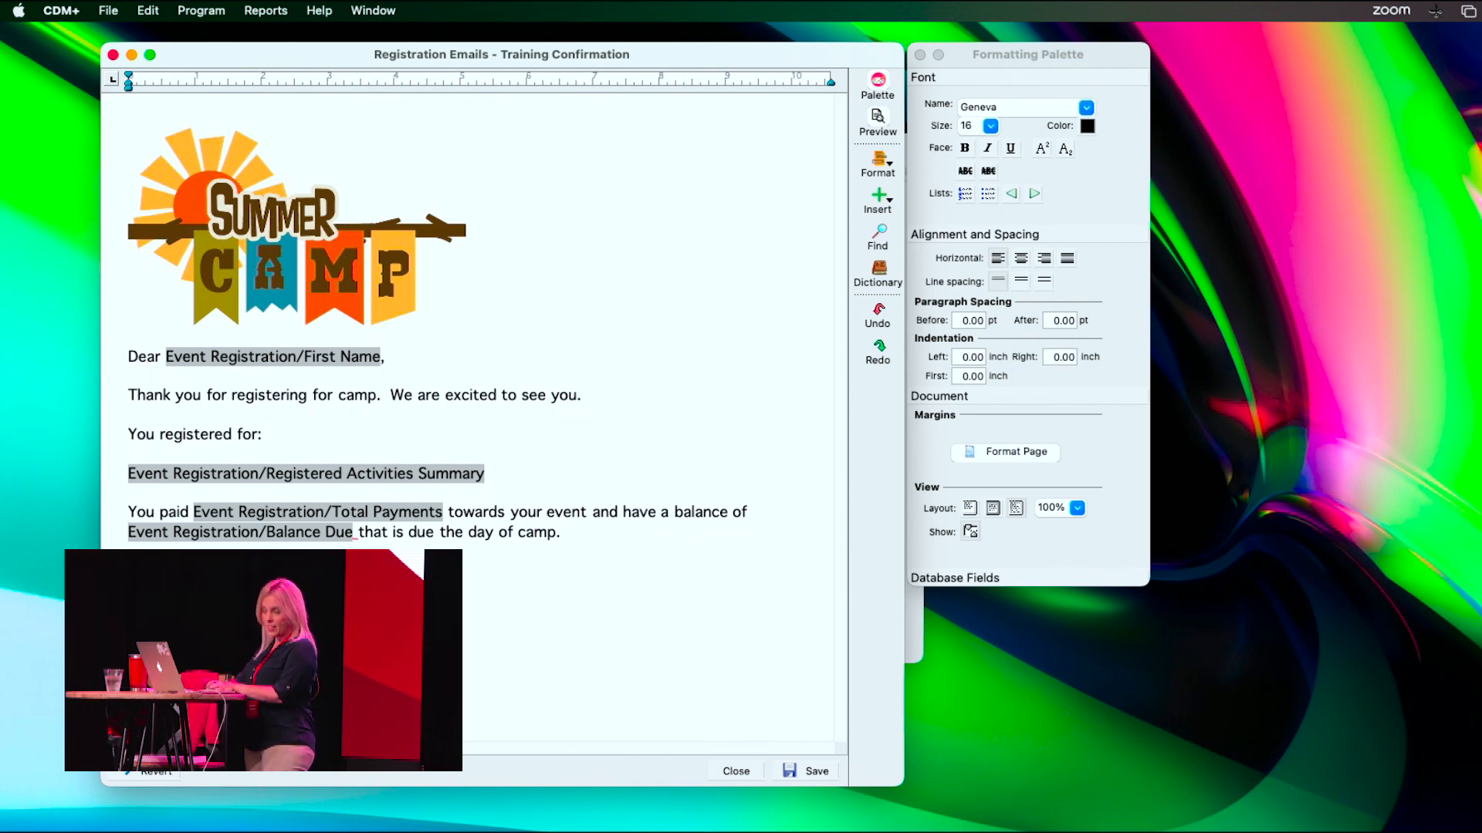
Try to insert a web link on a new line below the Event Registration Church Name field.
{"action": "right_click", "coordinate": [161, 575]}
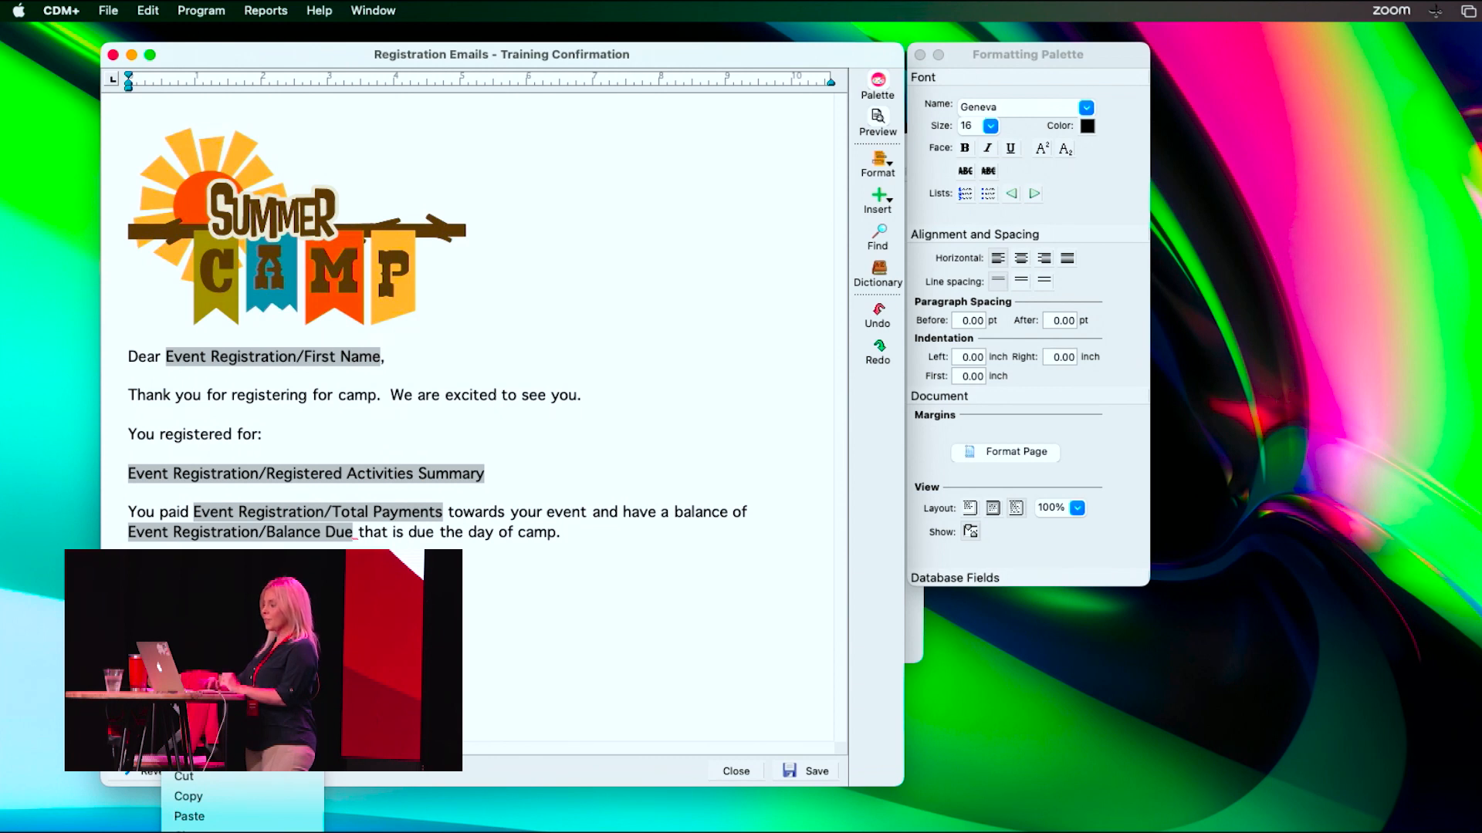
{"action": "left_click", "coordinate": [370, 586]}
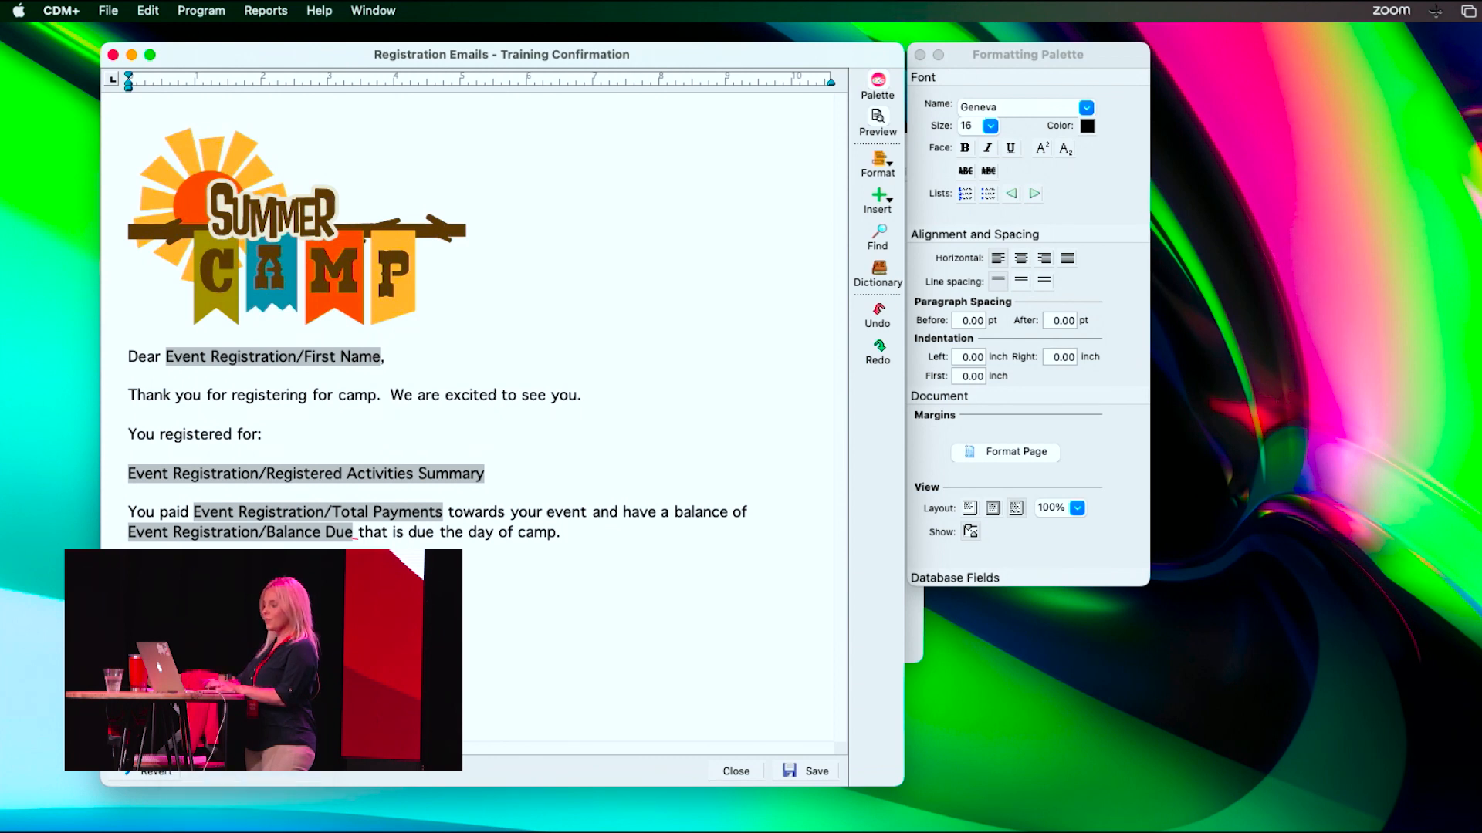
{"action": "left_click", "coordinate": [888, 204]}
{"action": "left_click", "coordinate": [716, 302]}
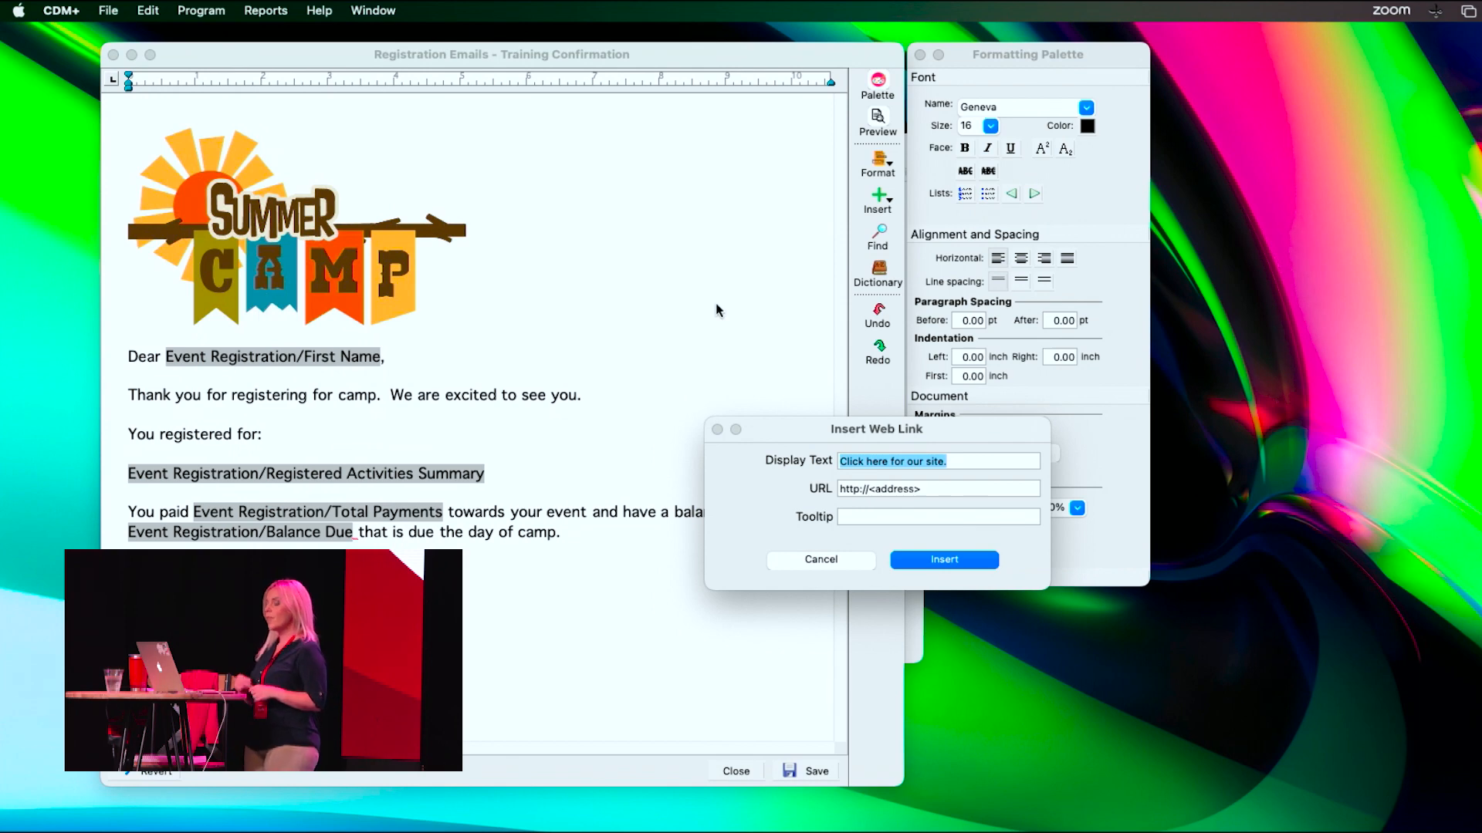
{"action": "left_click", "coordinate": [818, 561]}
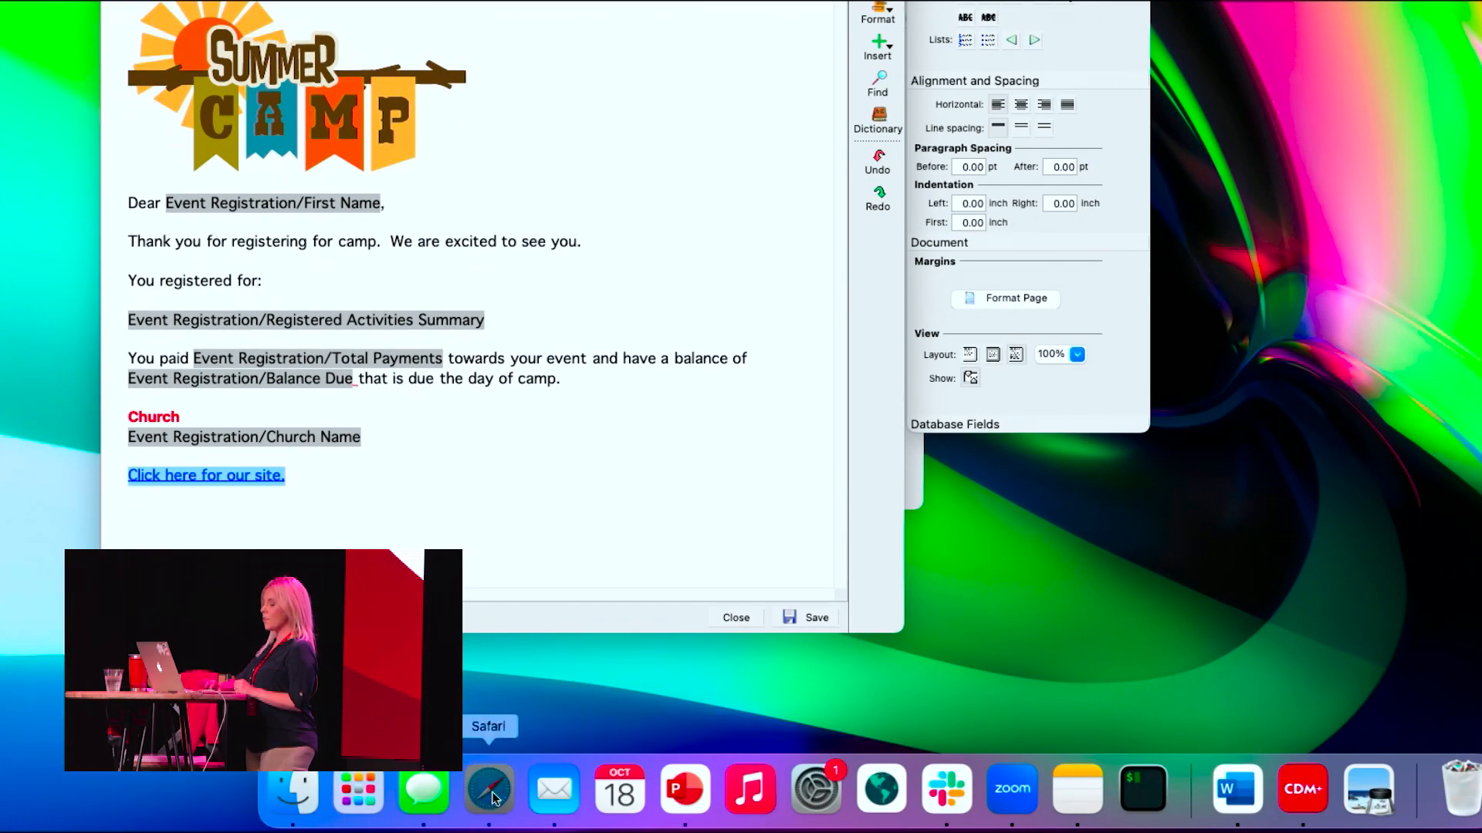
Switch to Safari, open Web Ministry Tools, and copy the Training tool's direct link from its publishing options.
{"action": "left_click", "coordinate": [491, 790]}
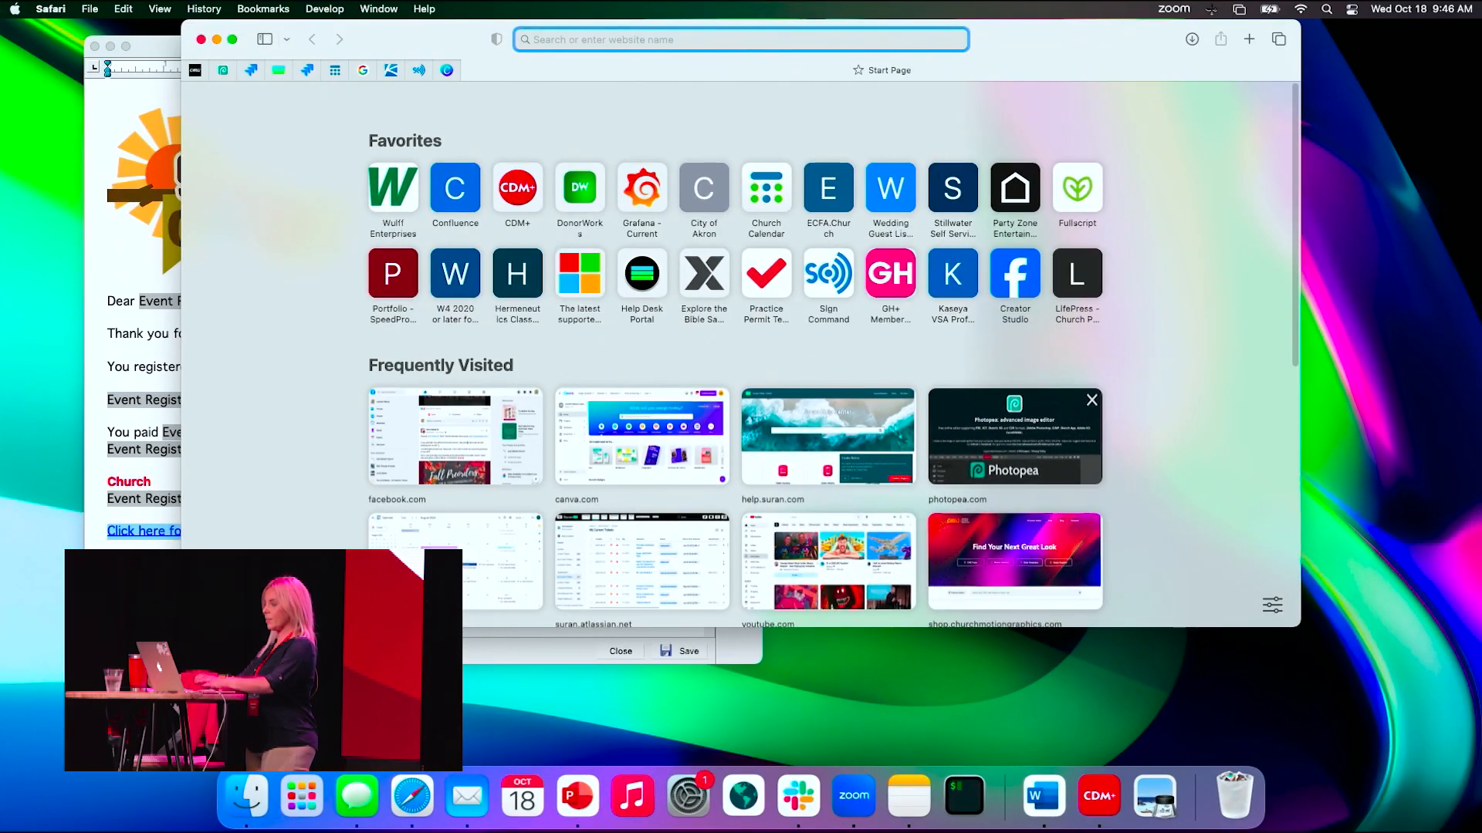
{"action": "type", "text": "wmt"}
{"action": "key", "text": "Return"}
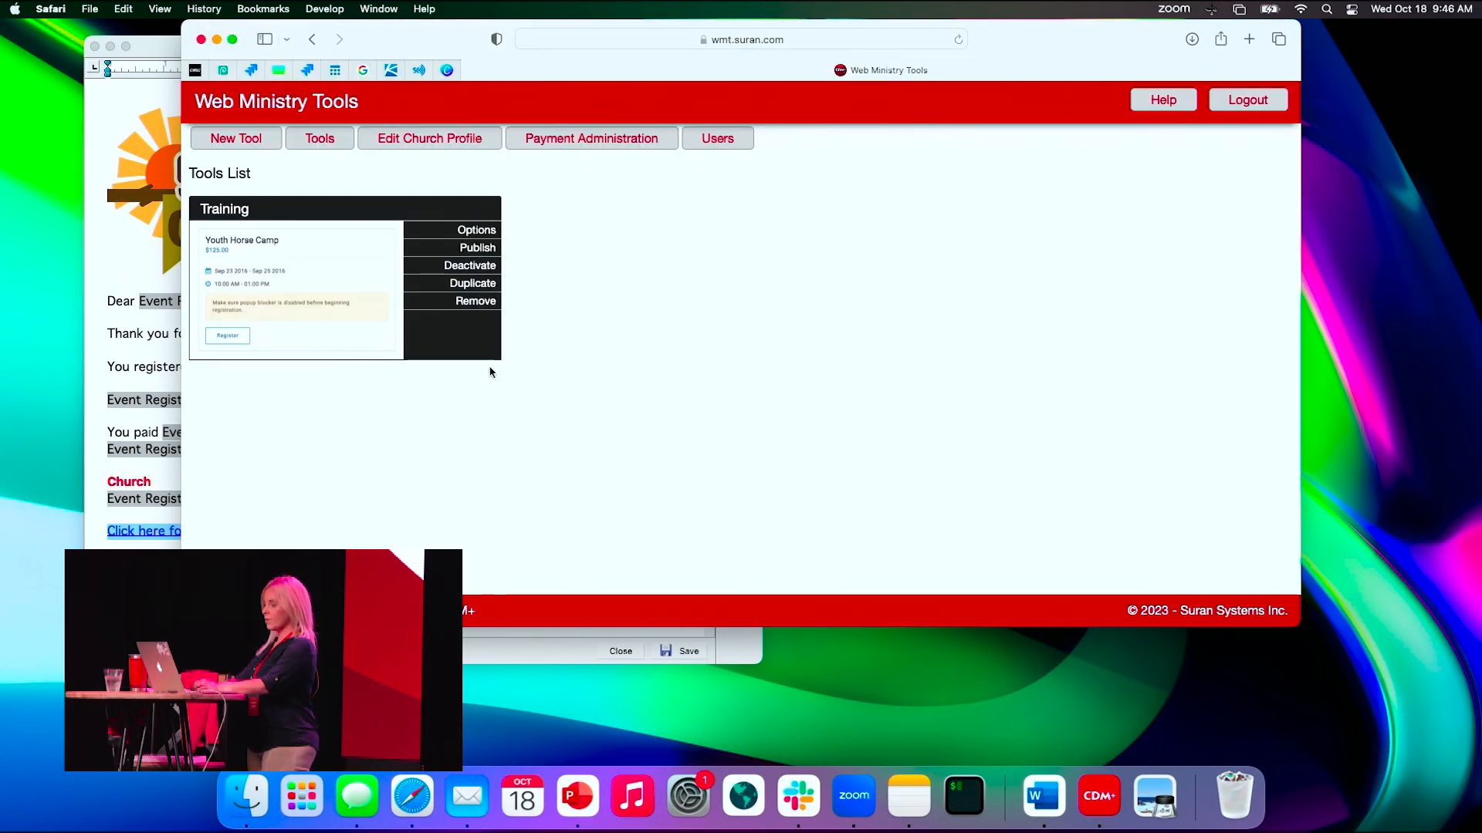
{"action": "left_click", "coordinate": [479, 249]}
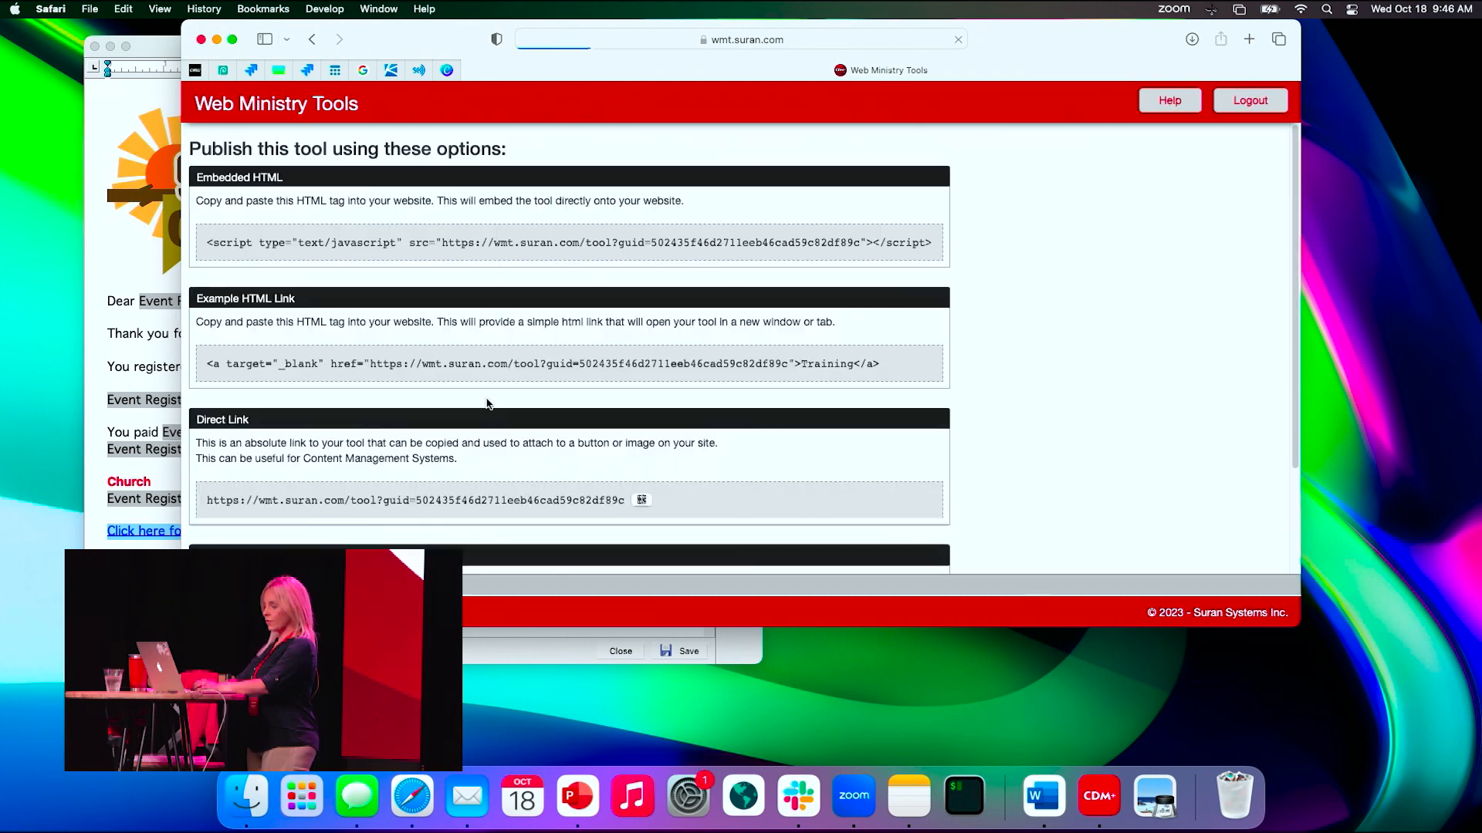
{"action": "scroll", "coordinate": [617, 402], "scroll_direction": "down", "scroll_amount": 3}
{"action": "left_click_drag", "start_coordinate": [625, 416], "coordinate": [229, 412]}
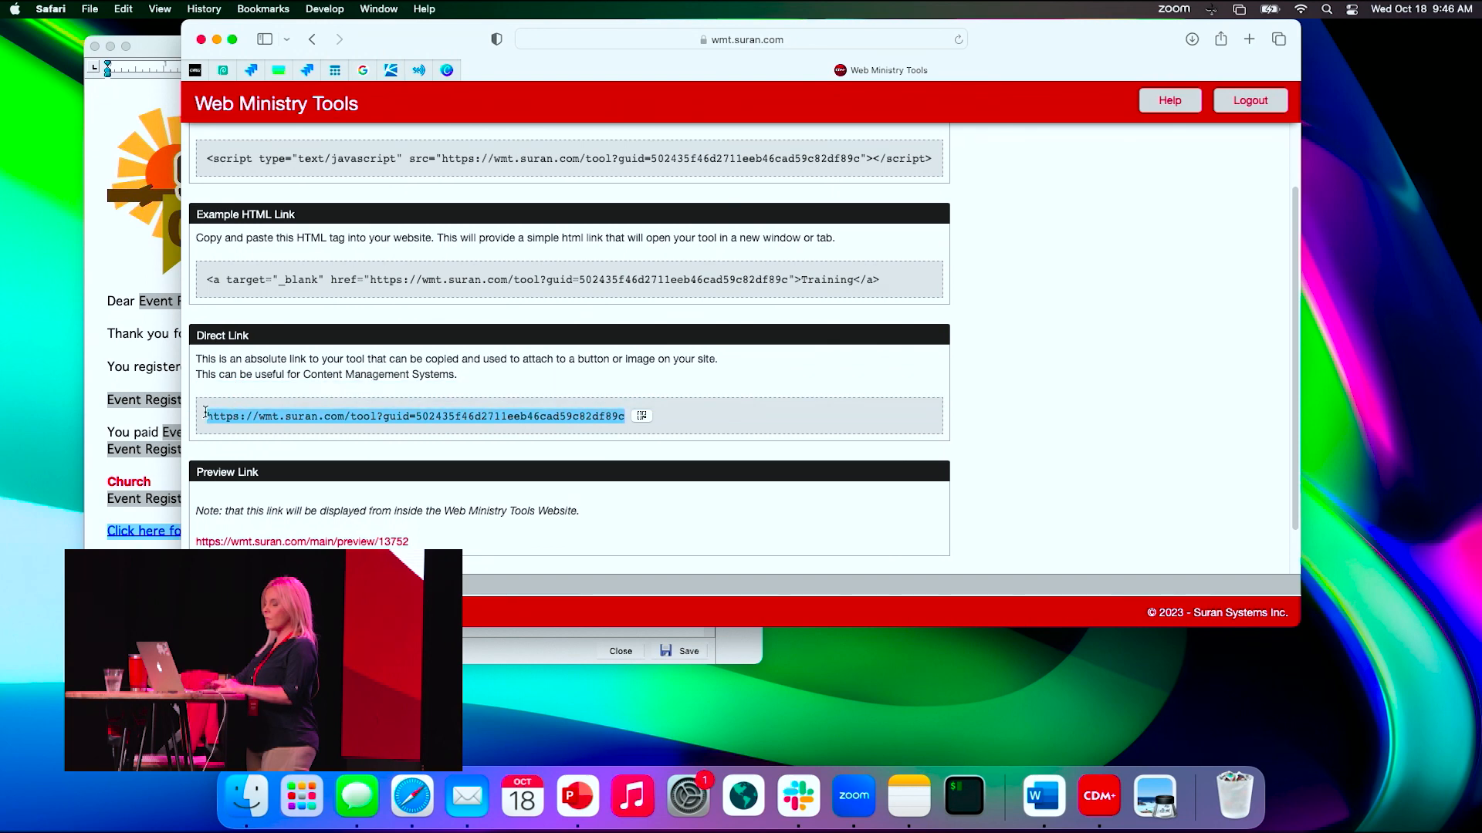
Return to the Training Confirmation email in CDM+ and replace the "Click here for our site." link with the text "Click here to register.".
{"action": "left_click", "coordinate": [127, 578]}
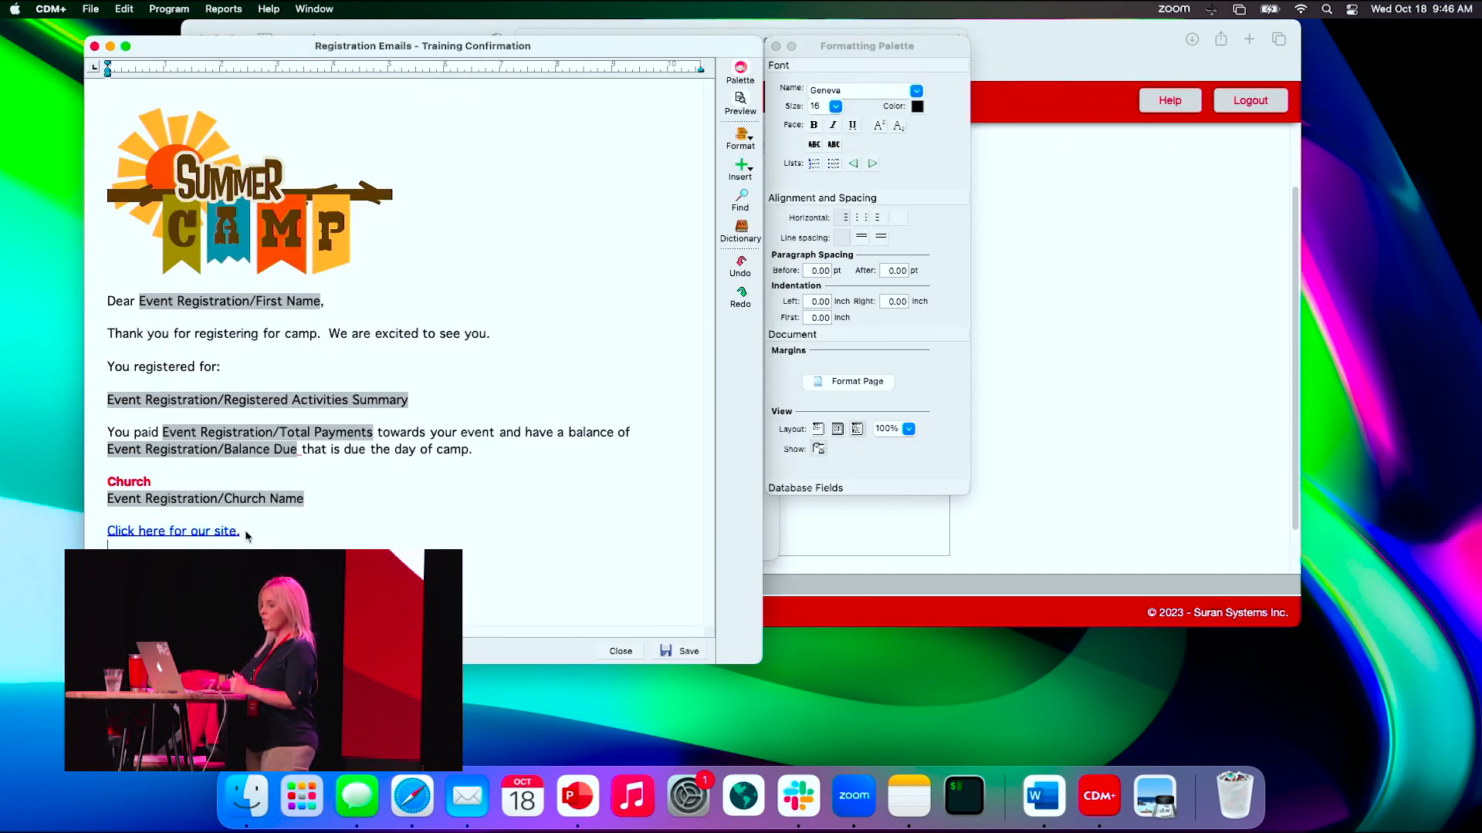
{"action": "left_click_drag", "start_coordinate": [241, 532], "coordinate": [108, 532]}
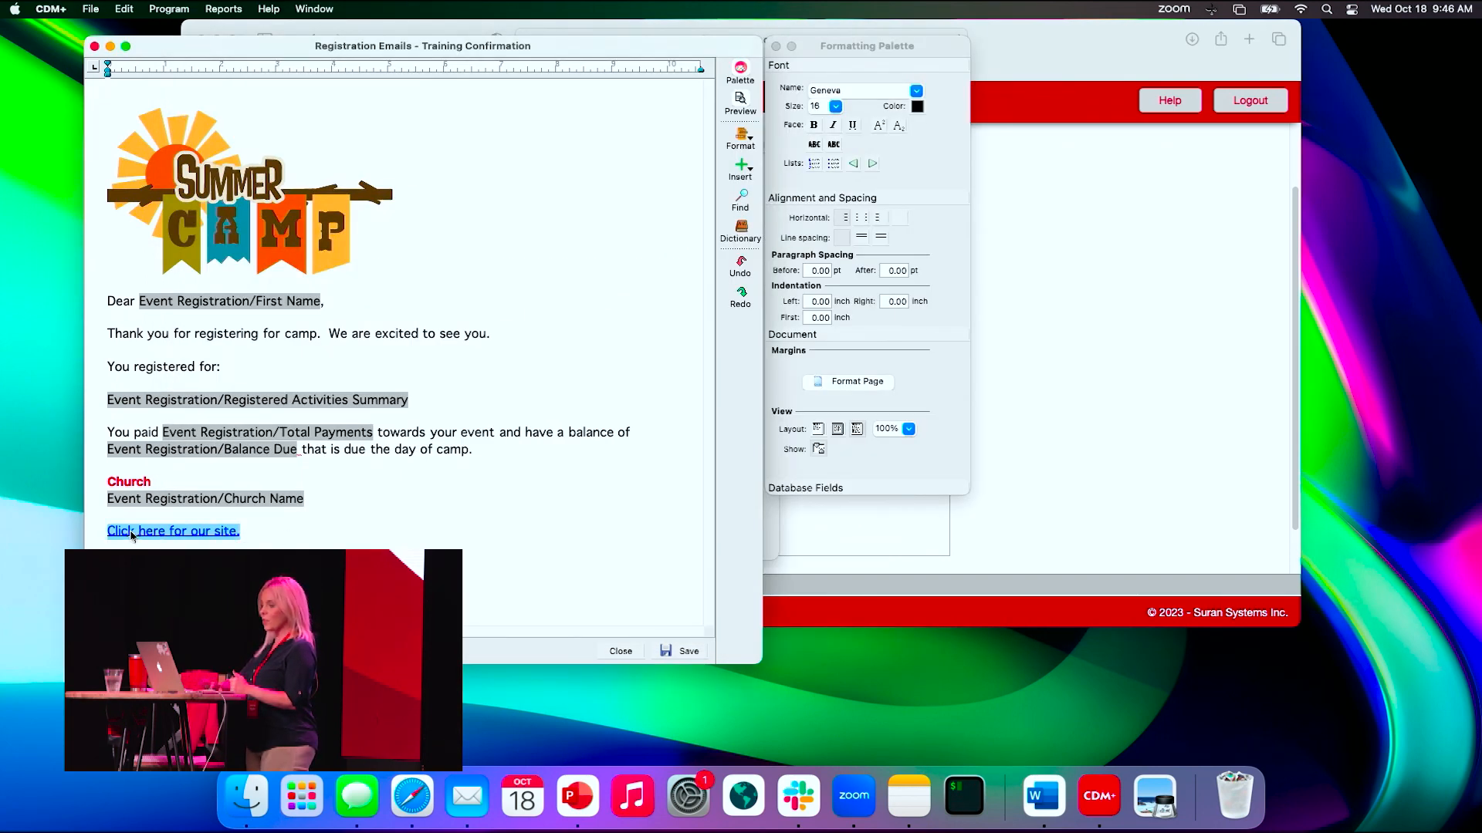
{"action": "left_click", "coordinate": [742, 166]}
{"action": "left_click", "coordinate": [327, 534]}
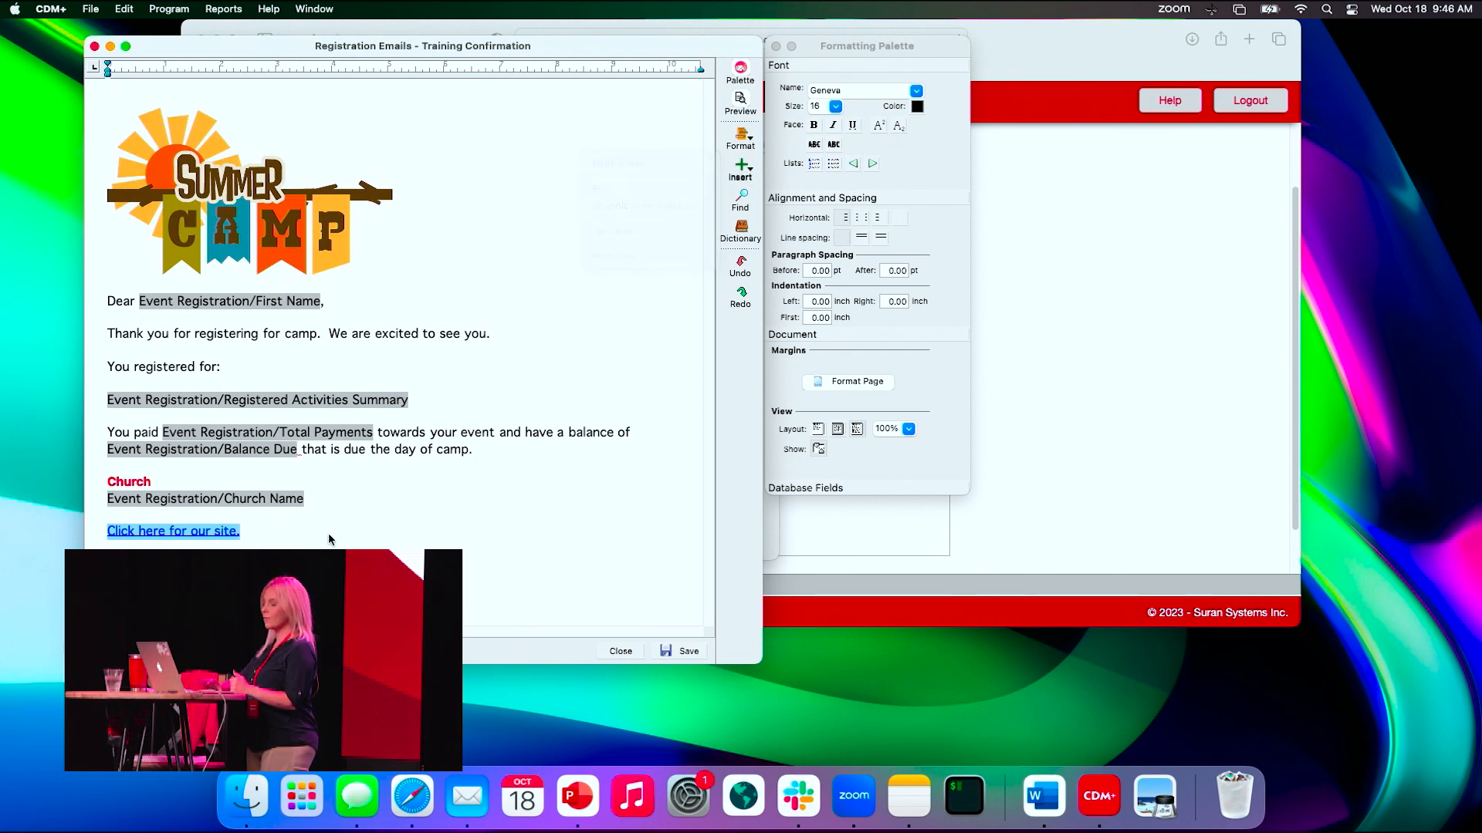
{"action": "left_click", "coordinate": [281, 540]}
{"action": "left_click_drag", "start_coordinate": [264, 532], "coordinate": [145, 533]}
{"action": "left_click", "coordinate": [742, 168]}
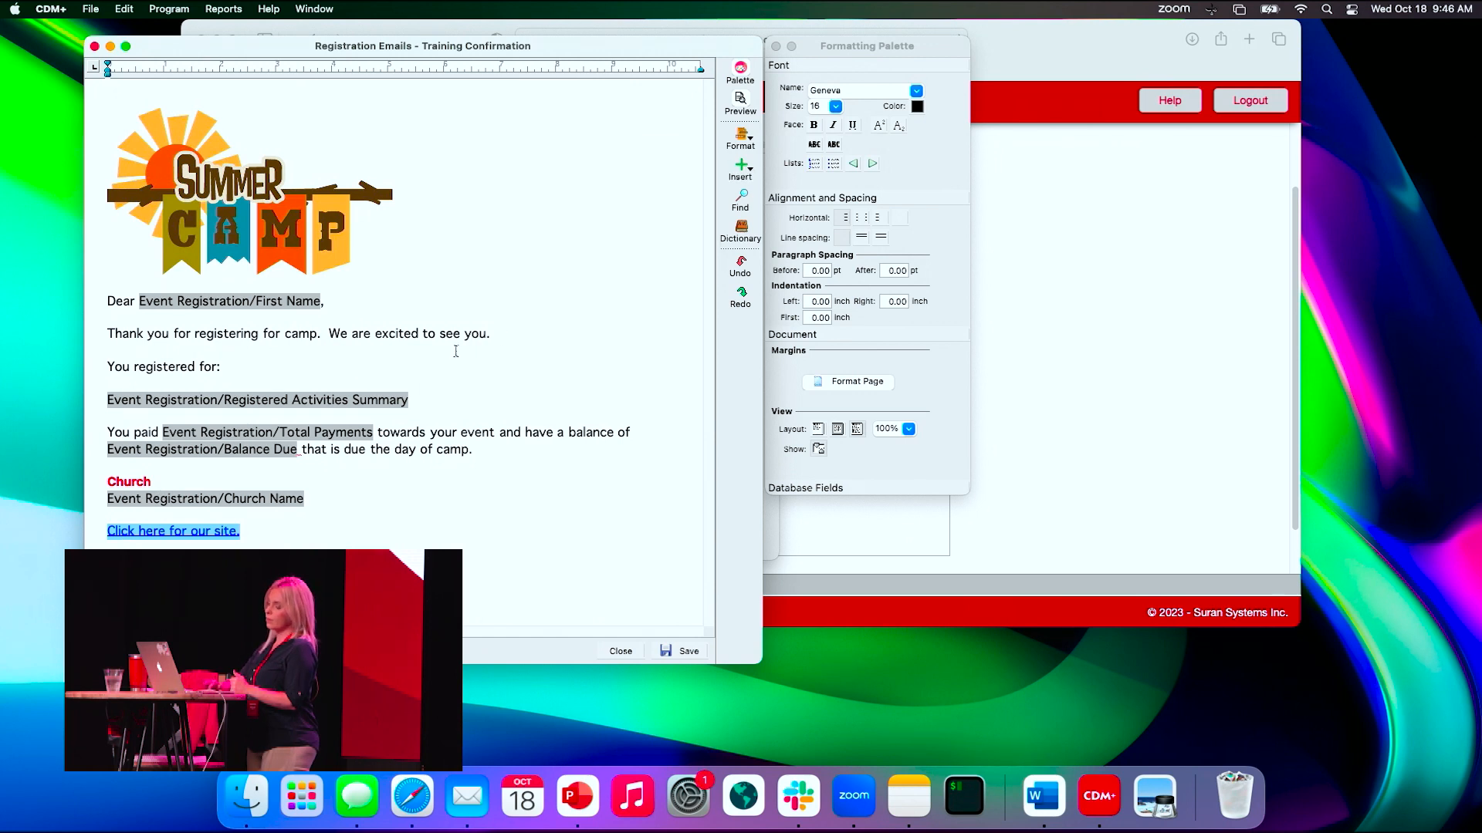
{"action": "key", "text": "BackSpace"}
{"action": "type", "text": "Click "}
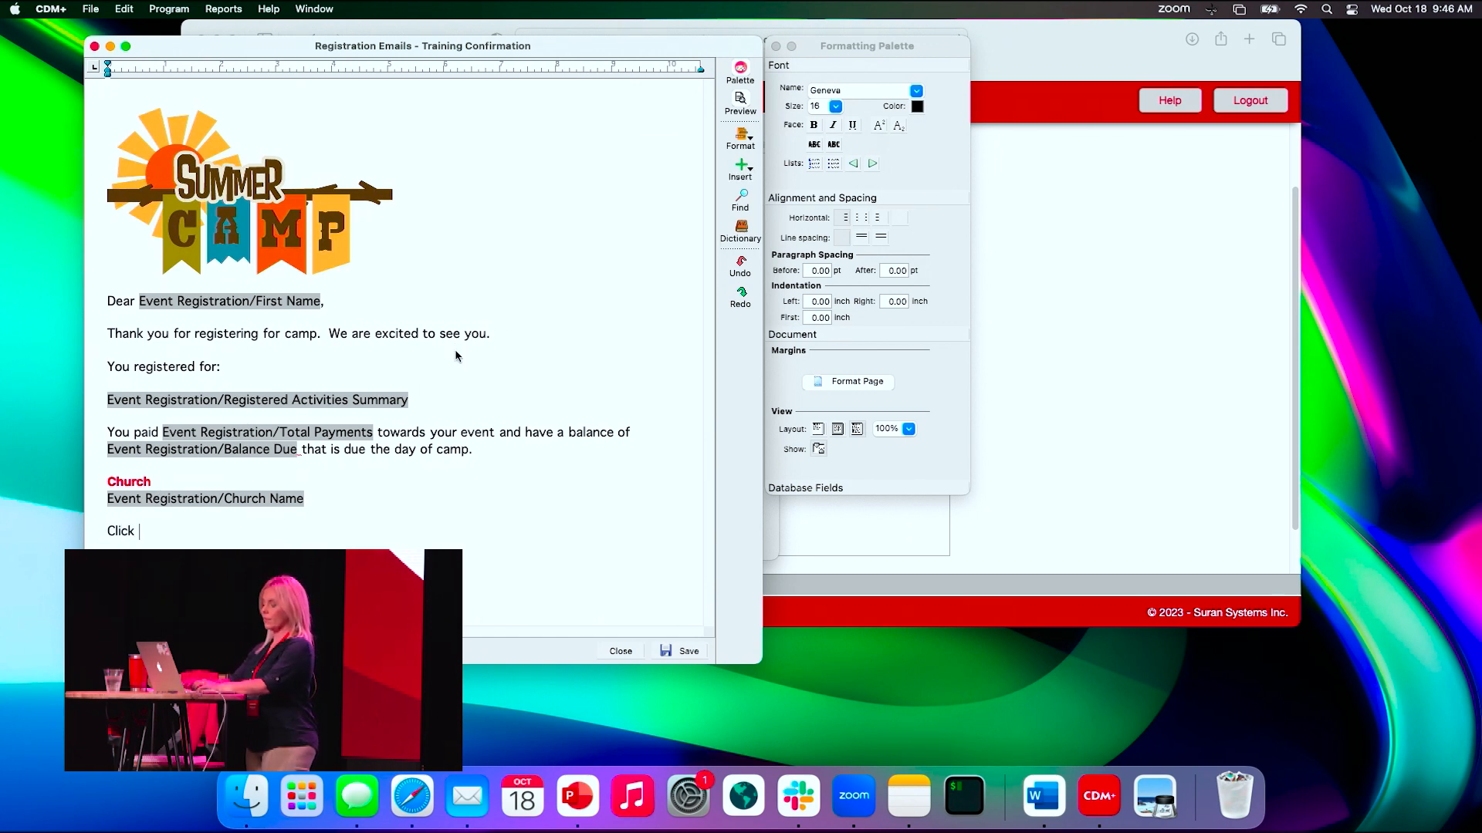
{"action": "type", "text": "here to register."}
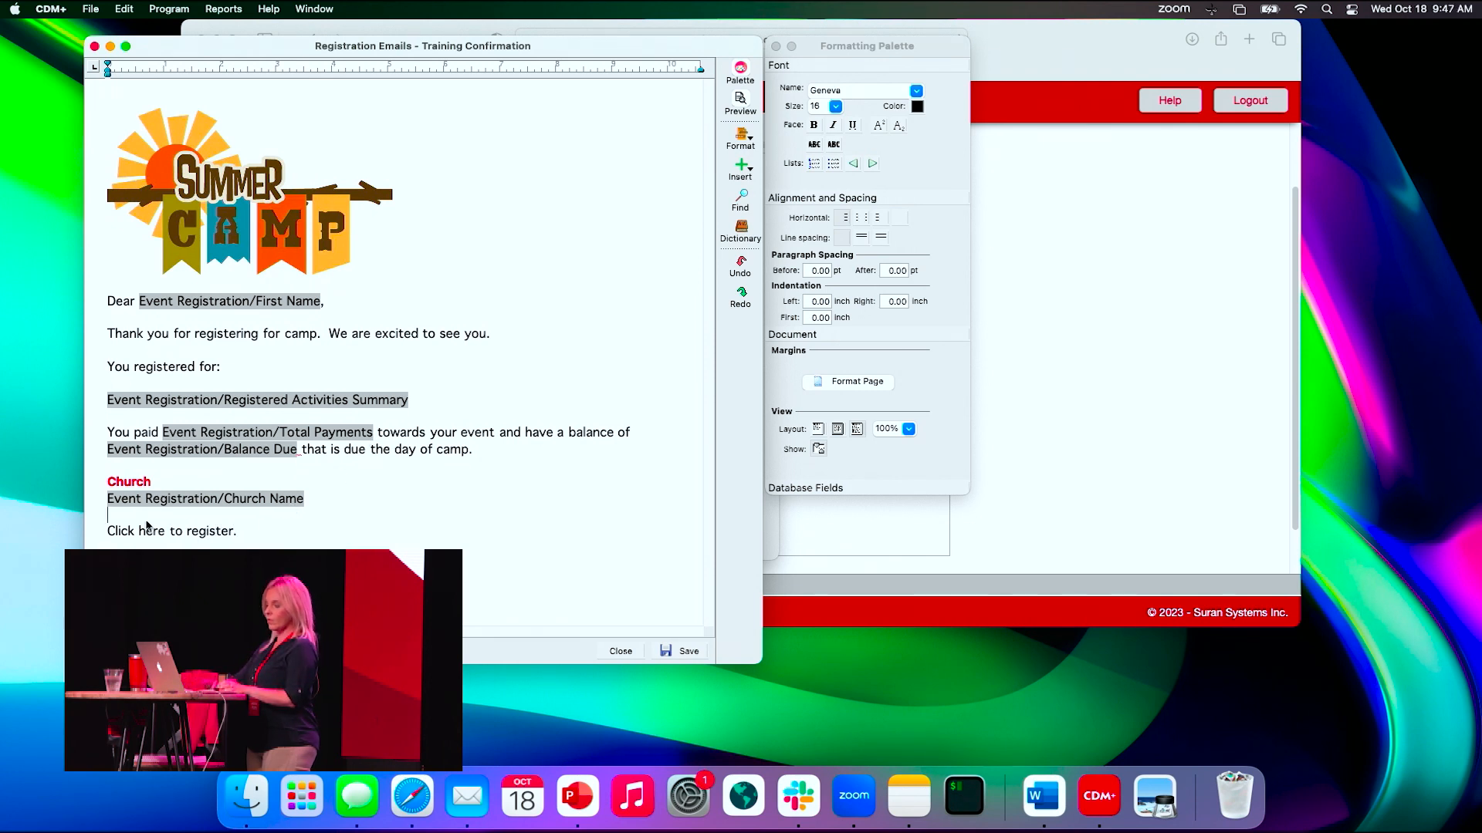
Turn the "Click here to register." text into a web link using the copied direct link as its URL.
{"action": "left_click_drag", "start_coordinate": [237, 538], "coordinate": [107, 534]}
{"action": "left_click", "coordinate": [750, 182]}
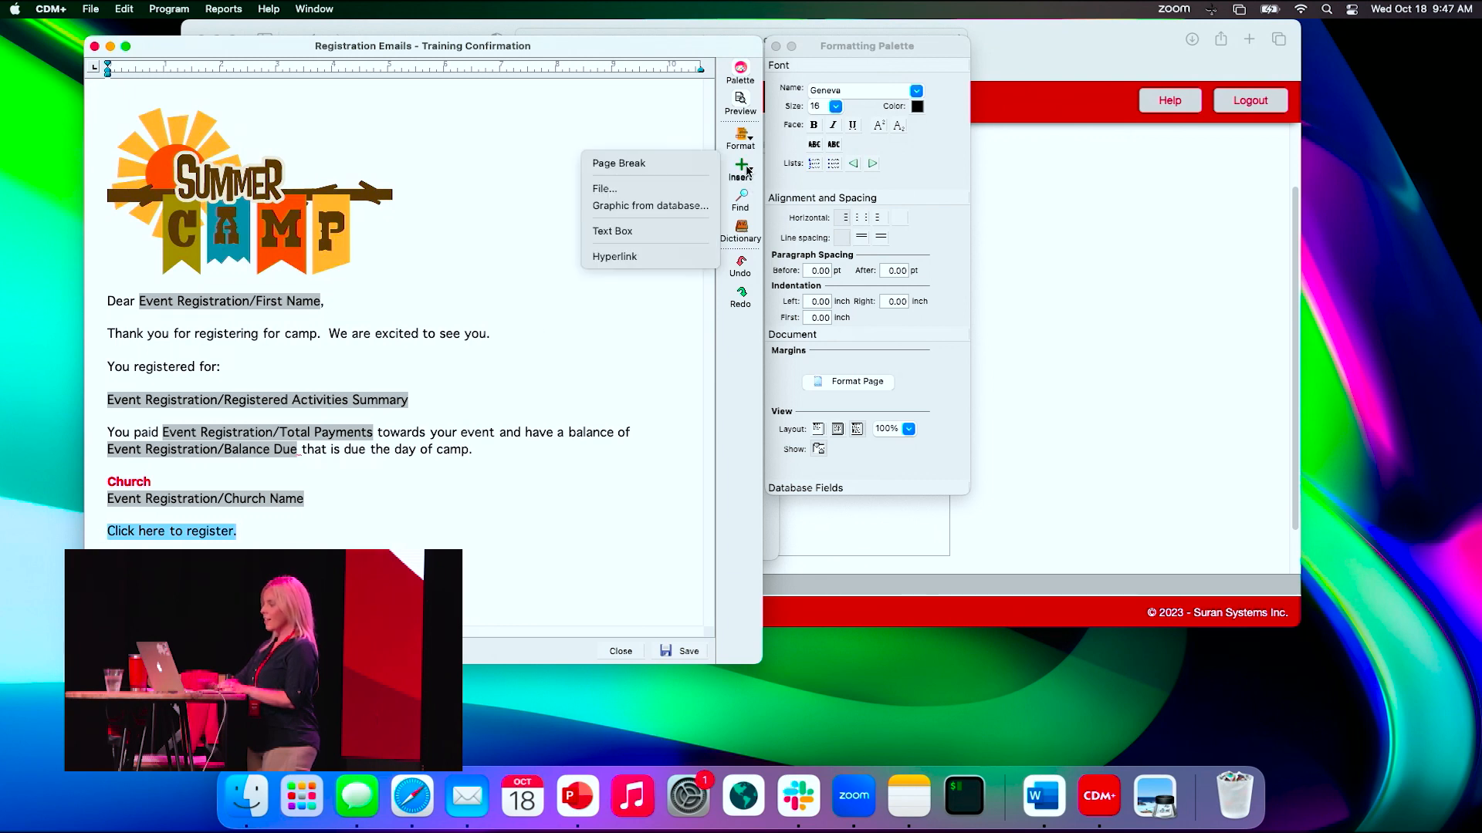
{"action": "left_click", "coordinate": [695, 256]}
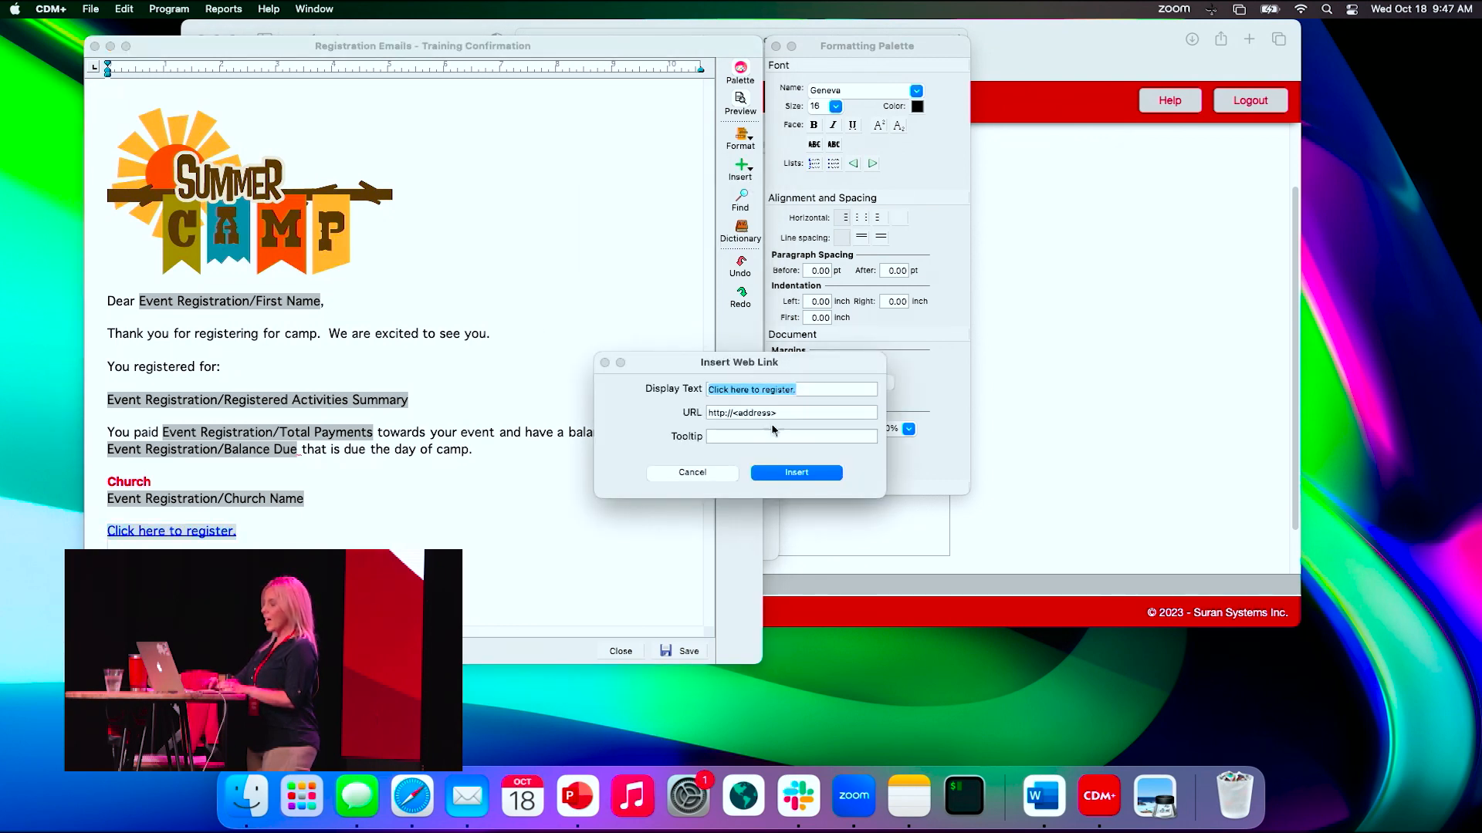
{"action": "key", "text": "Tab"}
{"action": "type", "text": "2435f46d2711eeb46cad59c82df89c"}
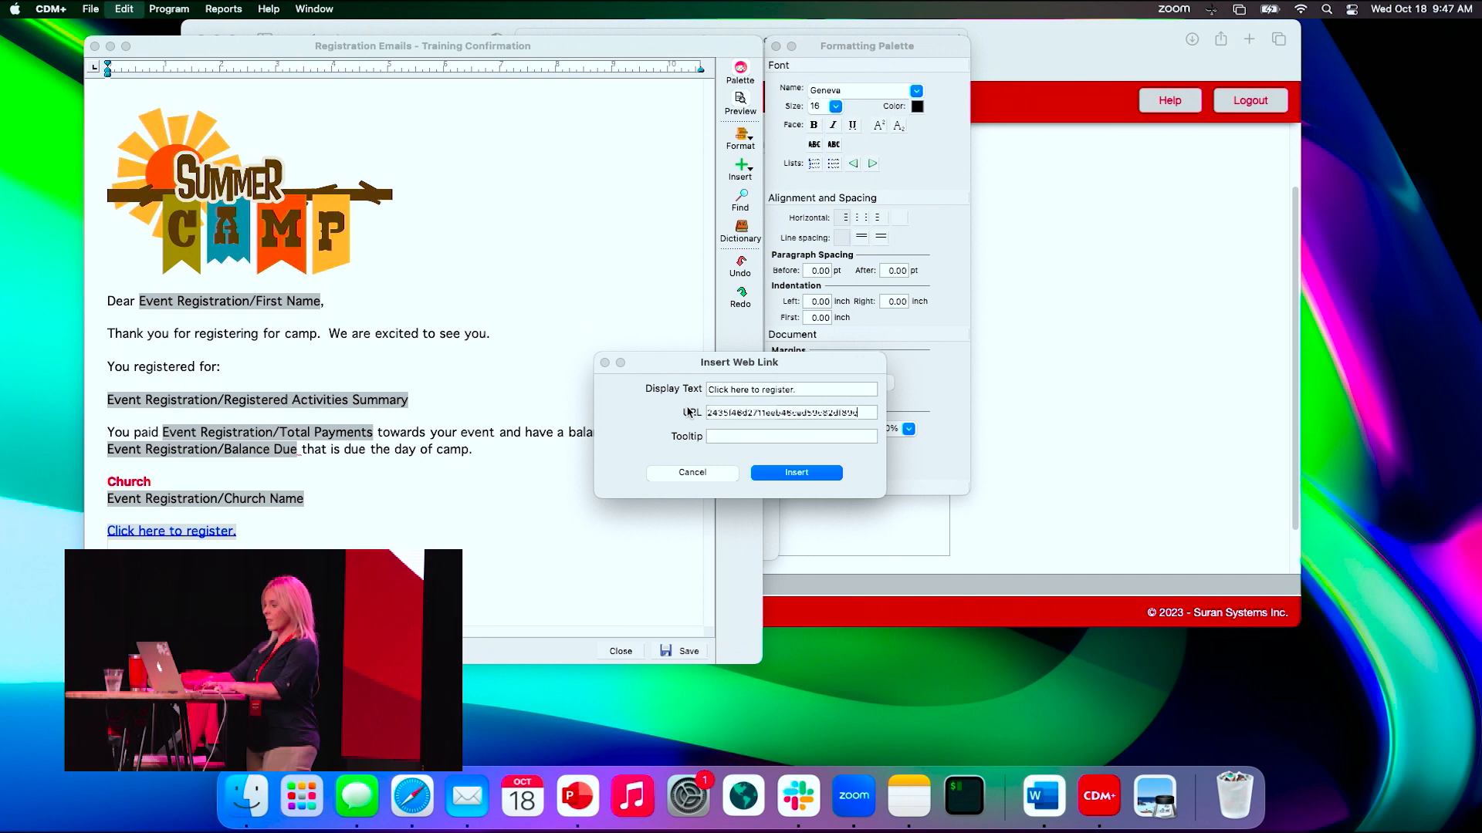
{"action": "left_click", "coordinate": [820, 476]}
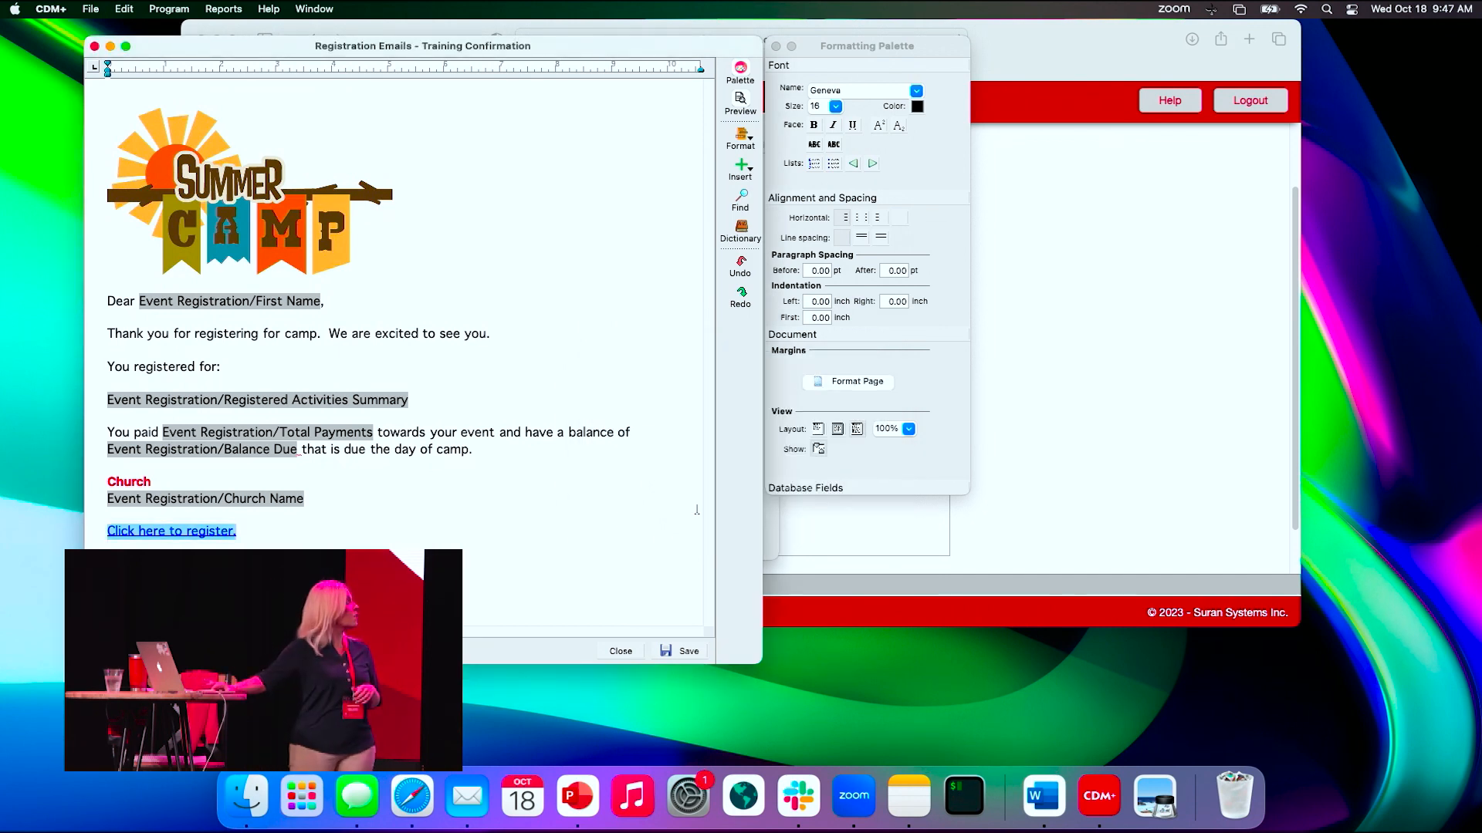
{"action": "left_click", "coordinate": [480, 575]}
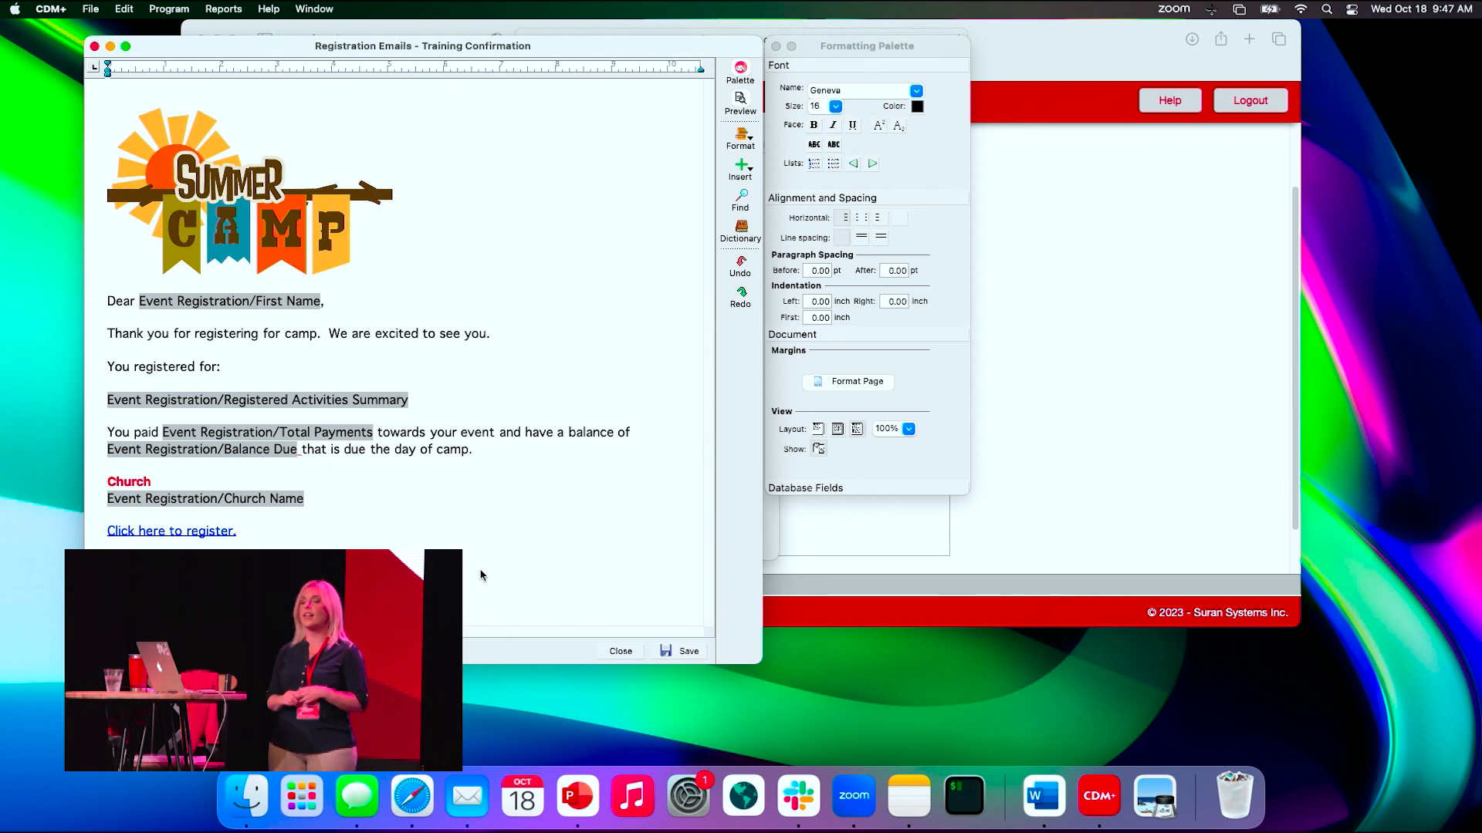
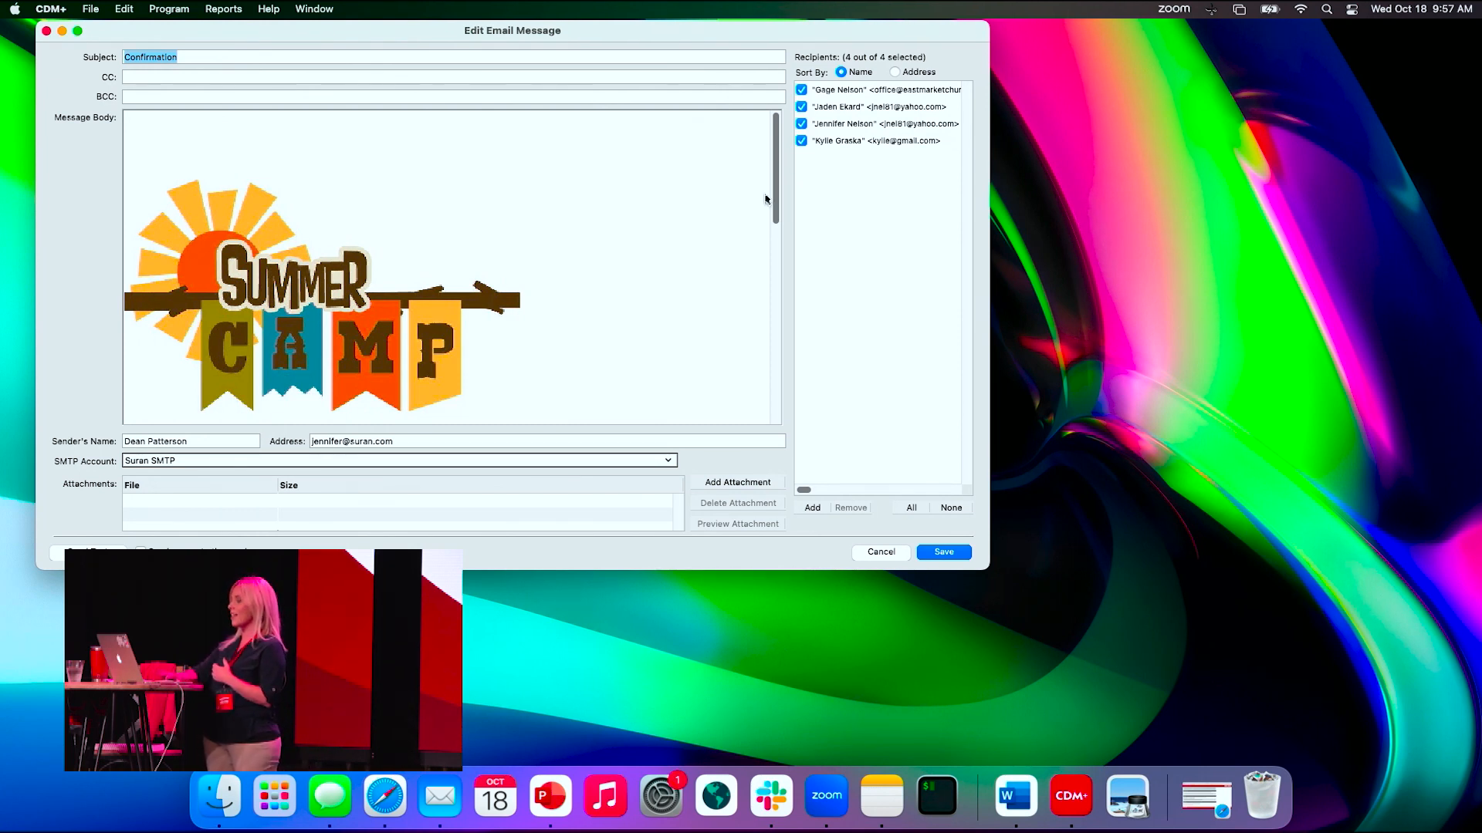
Check the form for adding a recipient and the SMTP account choices for the Confirmation message.
{"action": "left_click", "coordinate": [812, 509]}
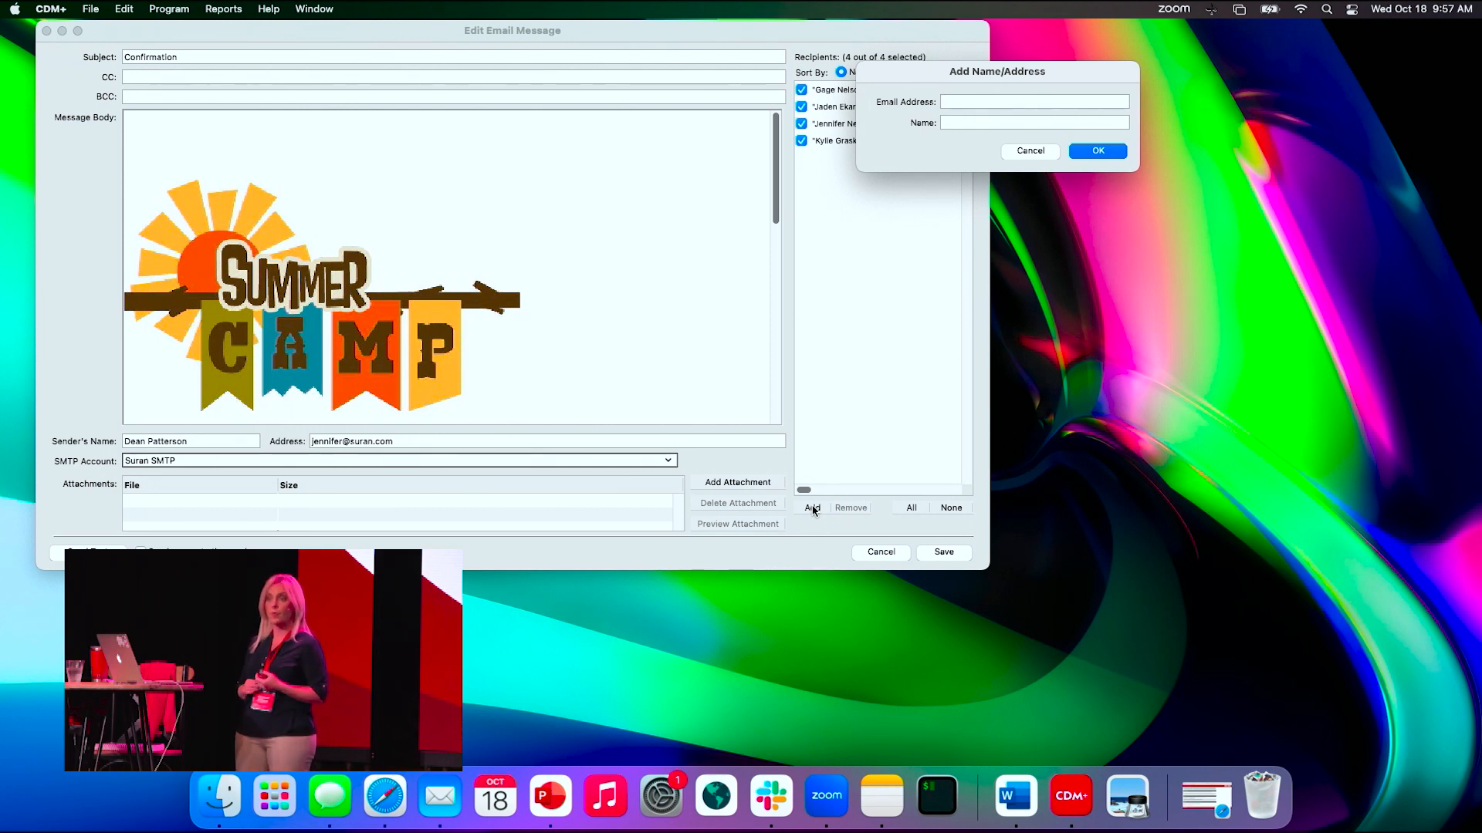
{"action": "left_click", "coordinate": [1029, 151]}
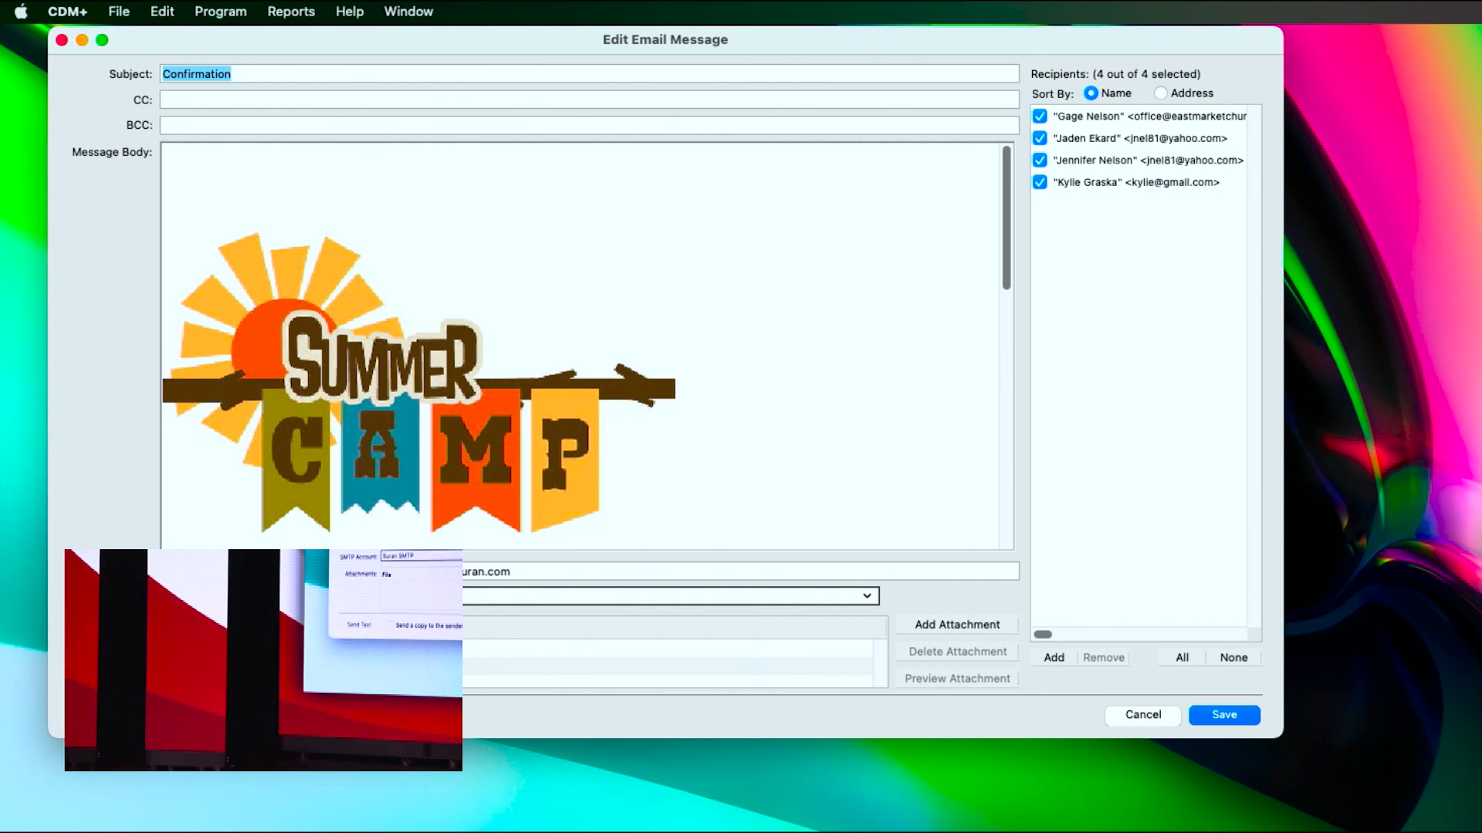
{"action": "key", "text": "Tab"}
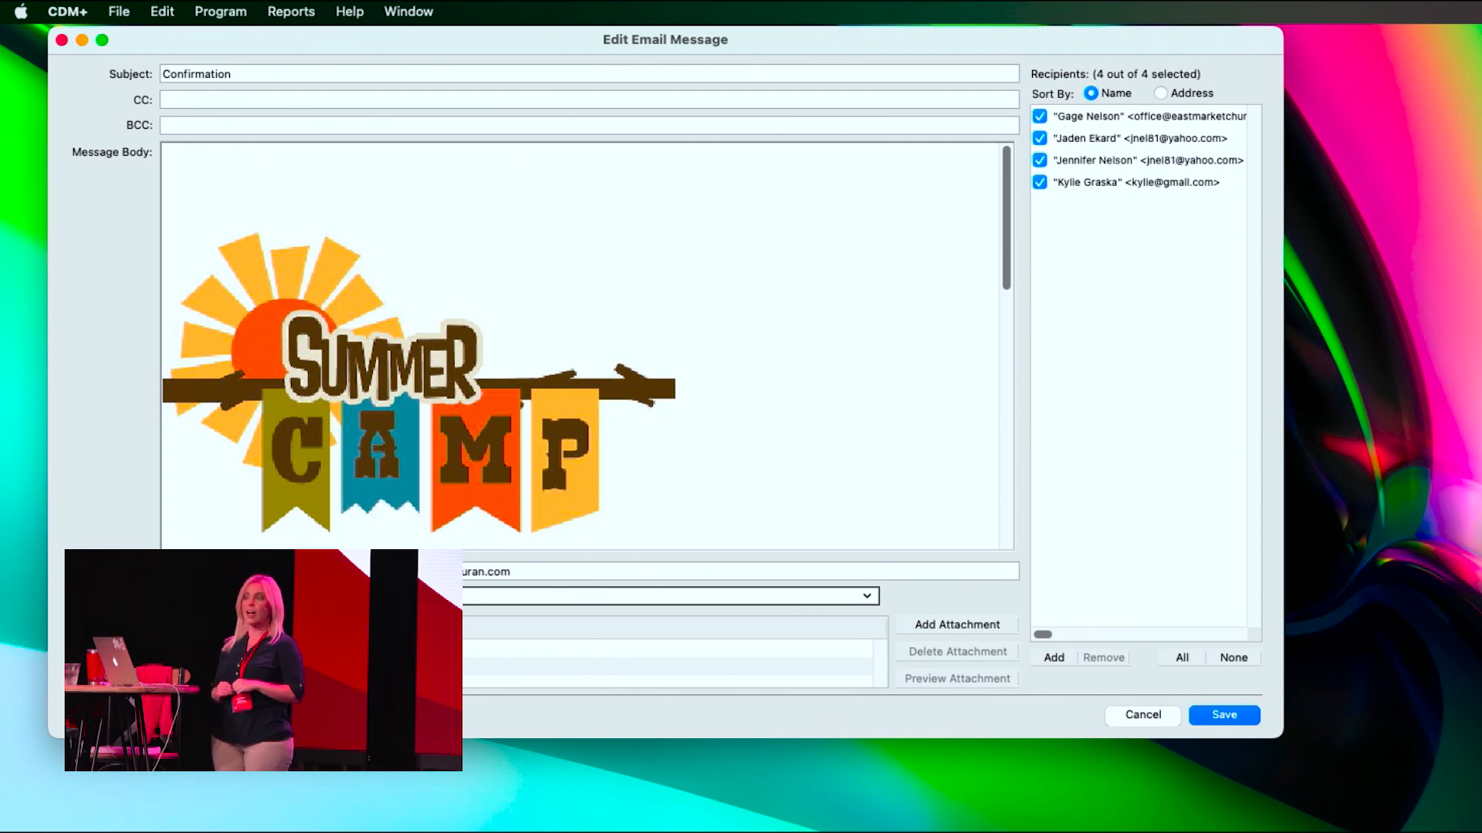
{"action": "left_click", "coordinate": [432, 595]}
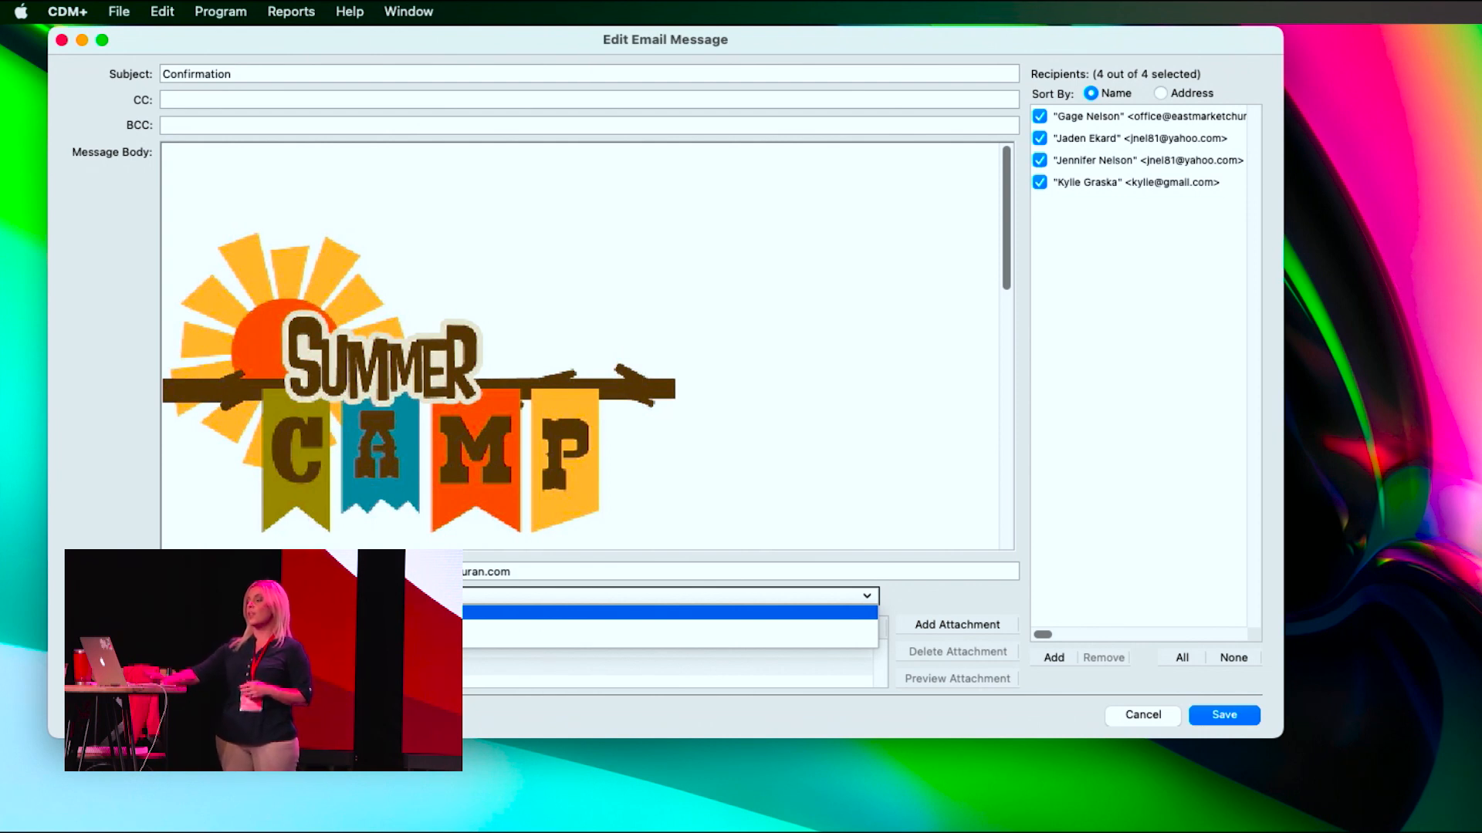
{"action": "left_click", "coordinate": [401, 613]}
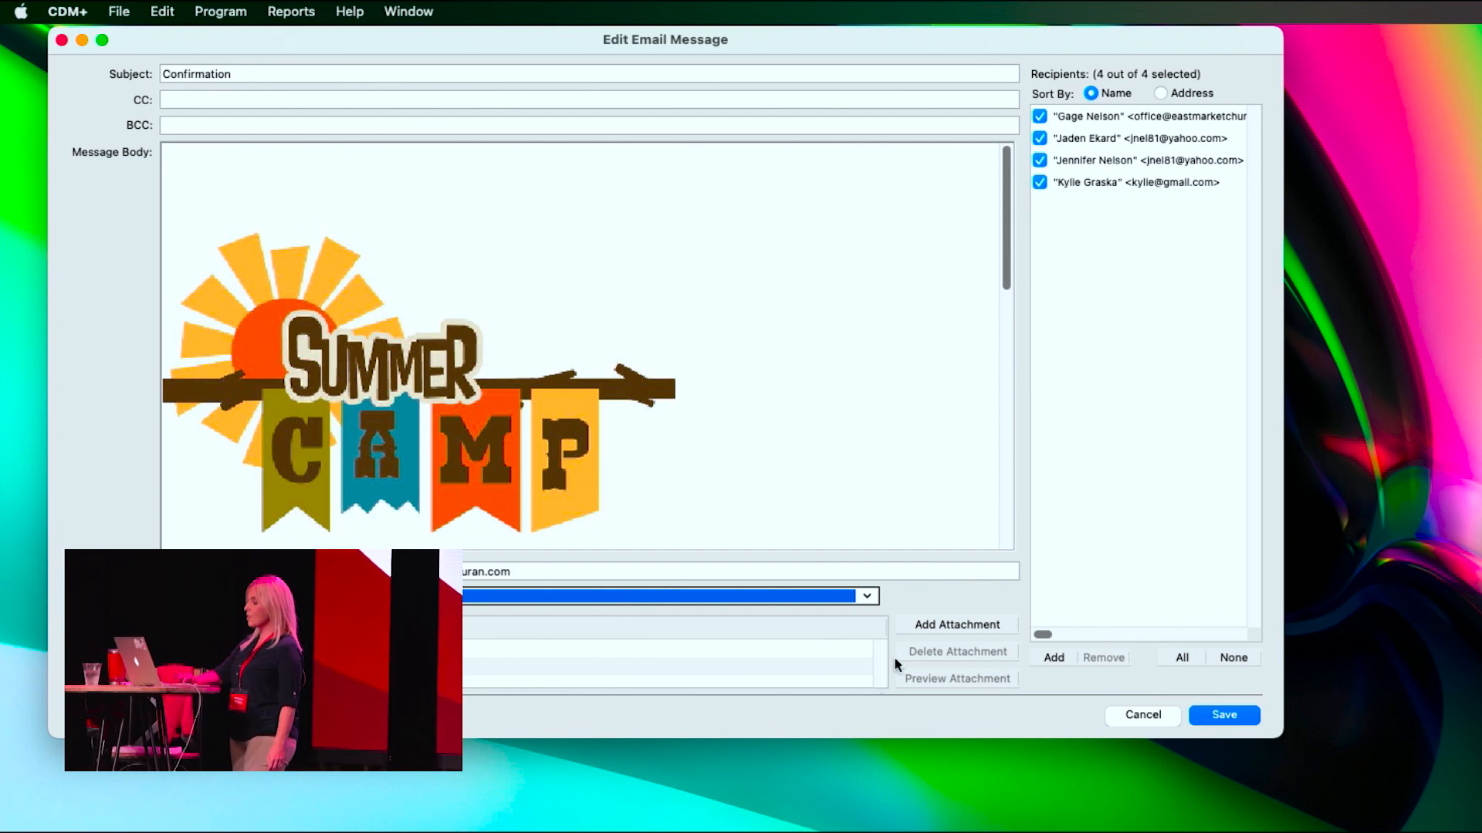
Attach New_QRCODE.png from the Downloads folder to the Confirmation message.
{"action": "left_click", "coordinate": [963, 631]}
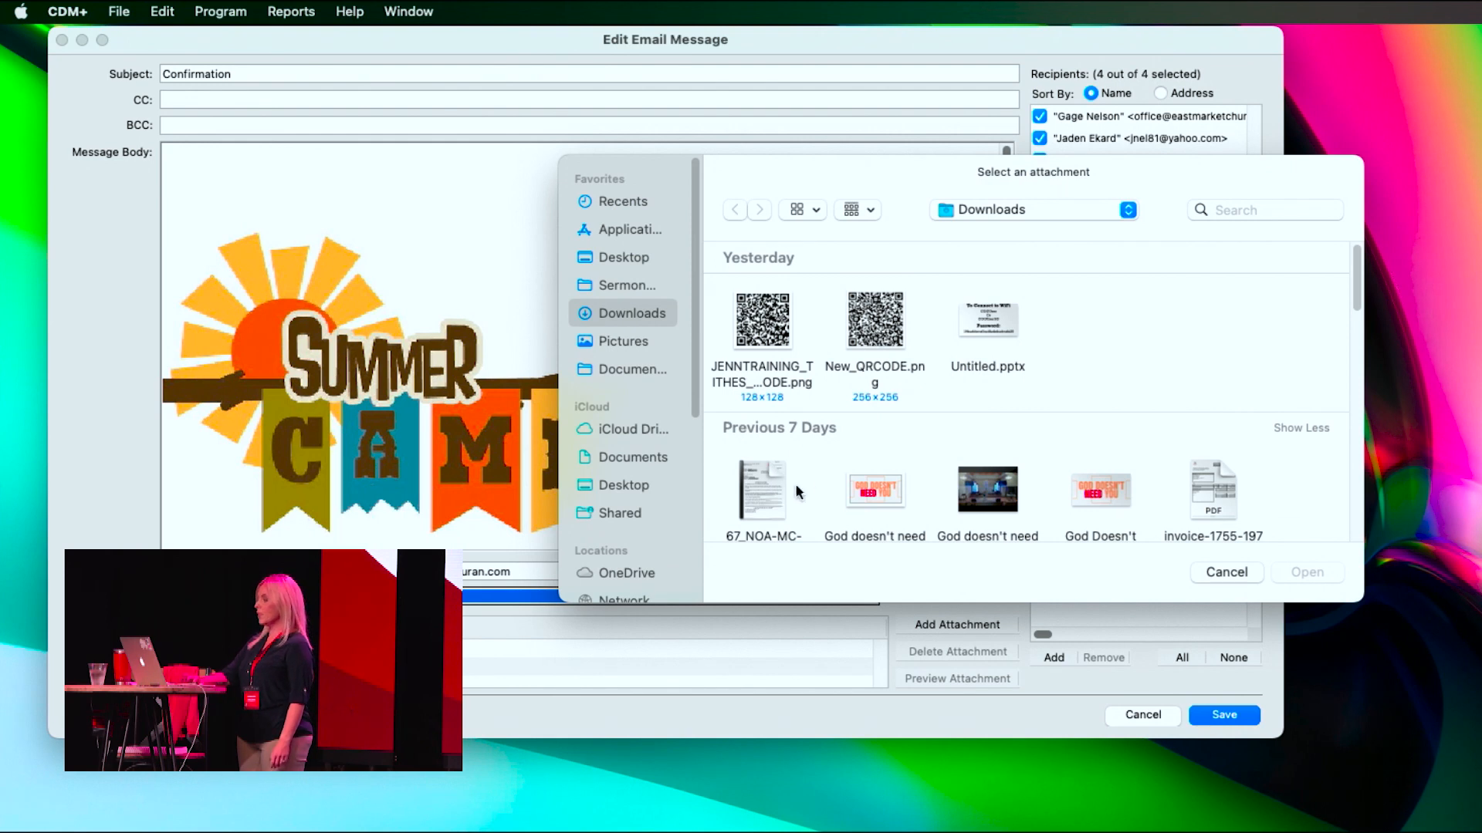
{"action": "double_click", "coordinate": [871, 333]}
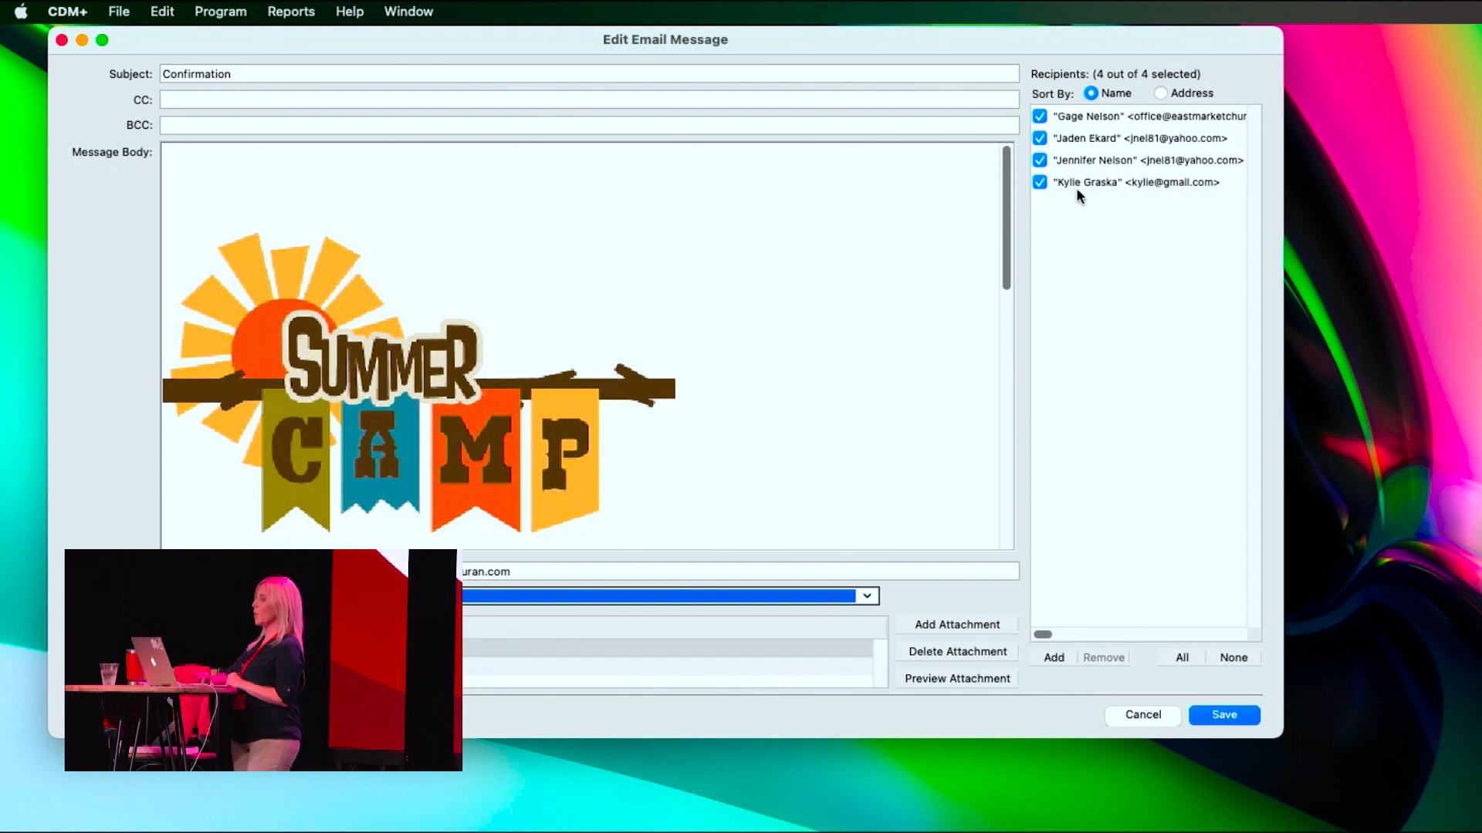
Deselect the third and fourth recipients and save the message options together with the changed sending name.
{"action": "left_click", "coordinate": [1040, 162]}
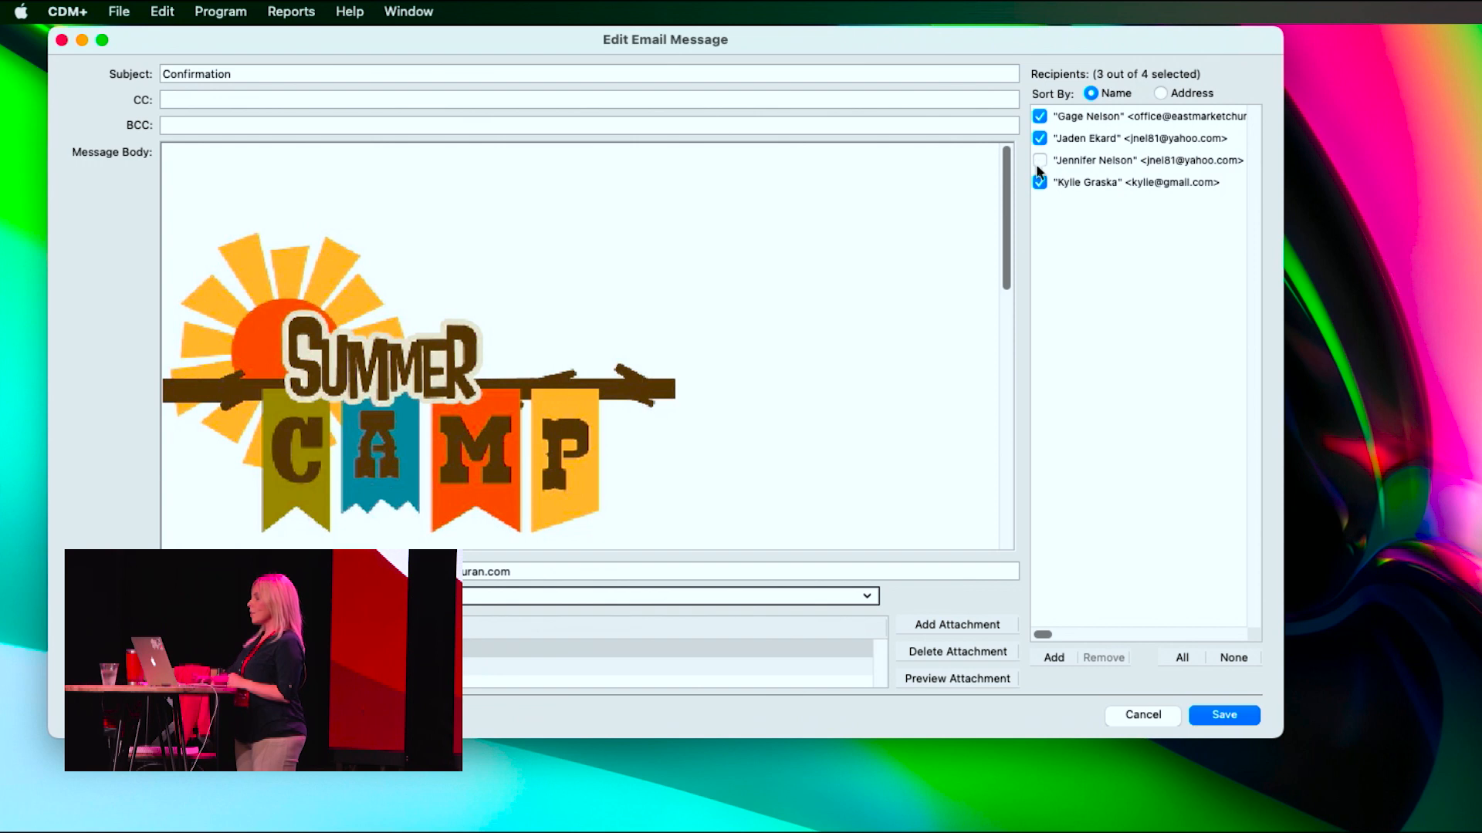
{"action": "left_click", "coordinate": [1040, 184]}
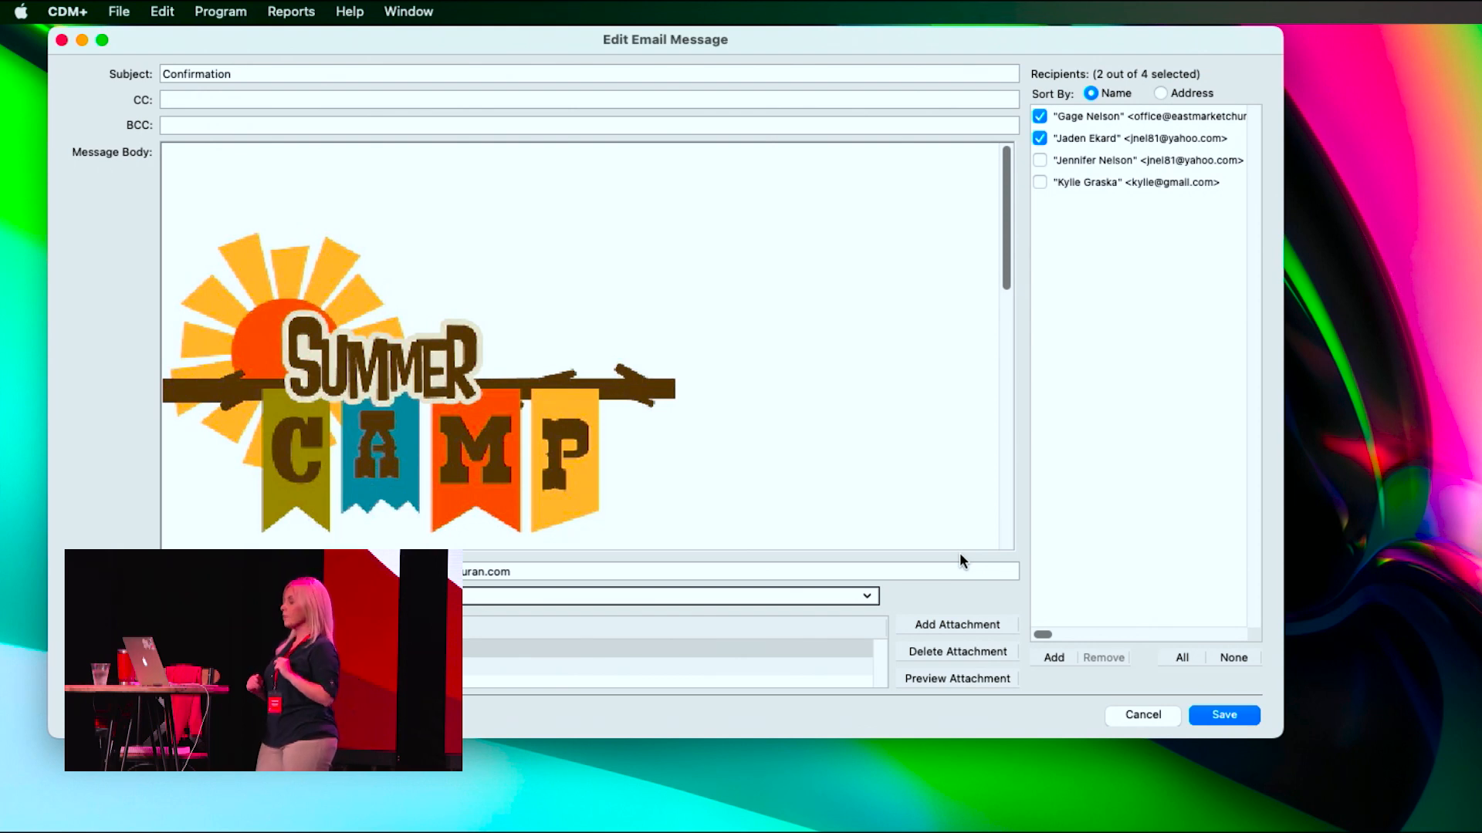
{"action": "left_click", "coordinate": [1232, 716]}
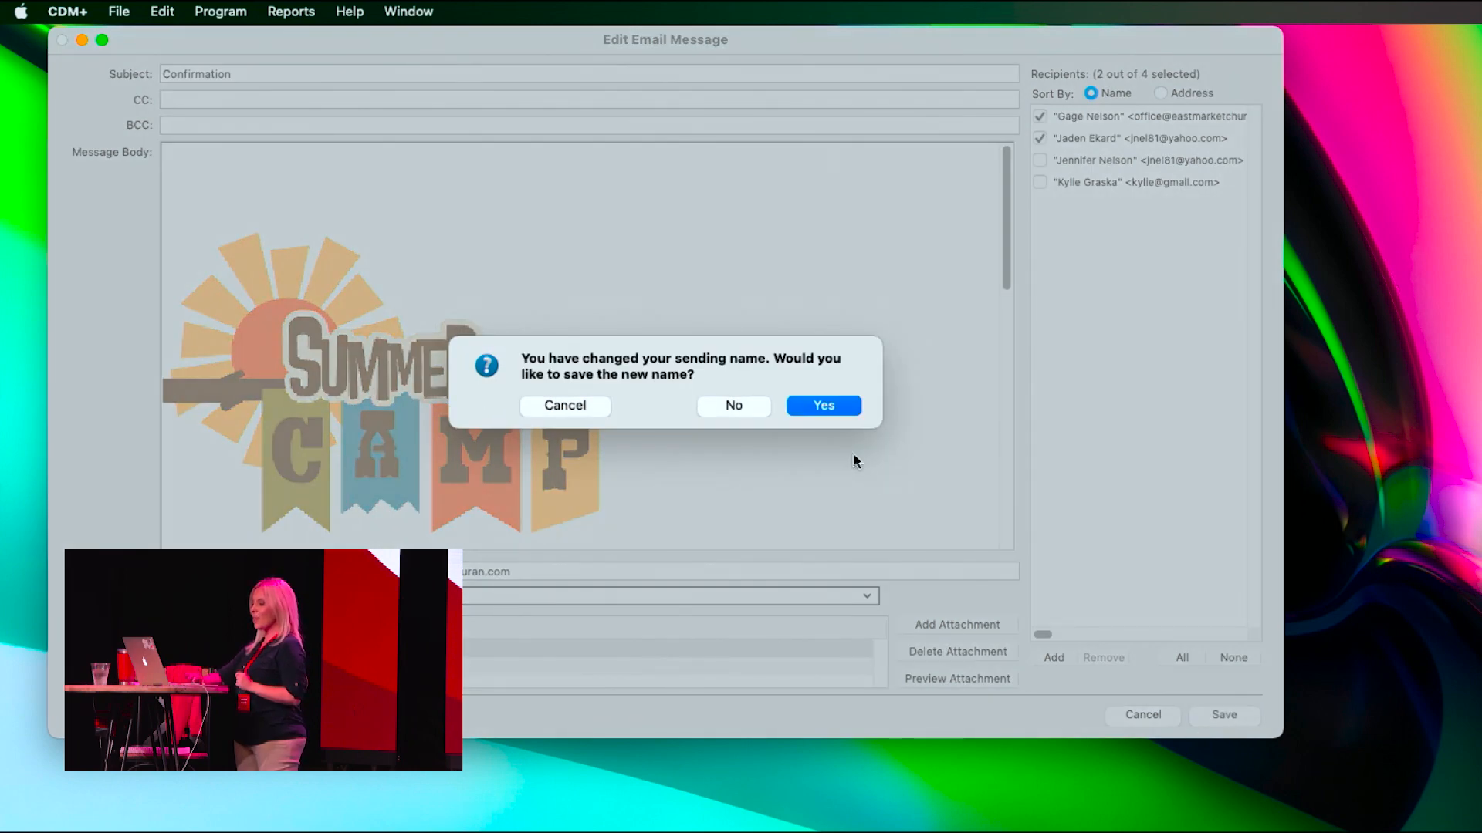
{"action": "left_click", "coordinate": [822, 405]}
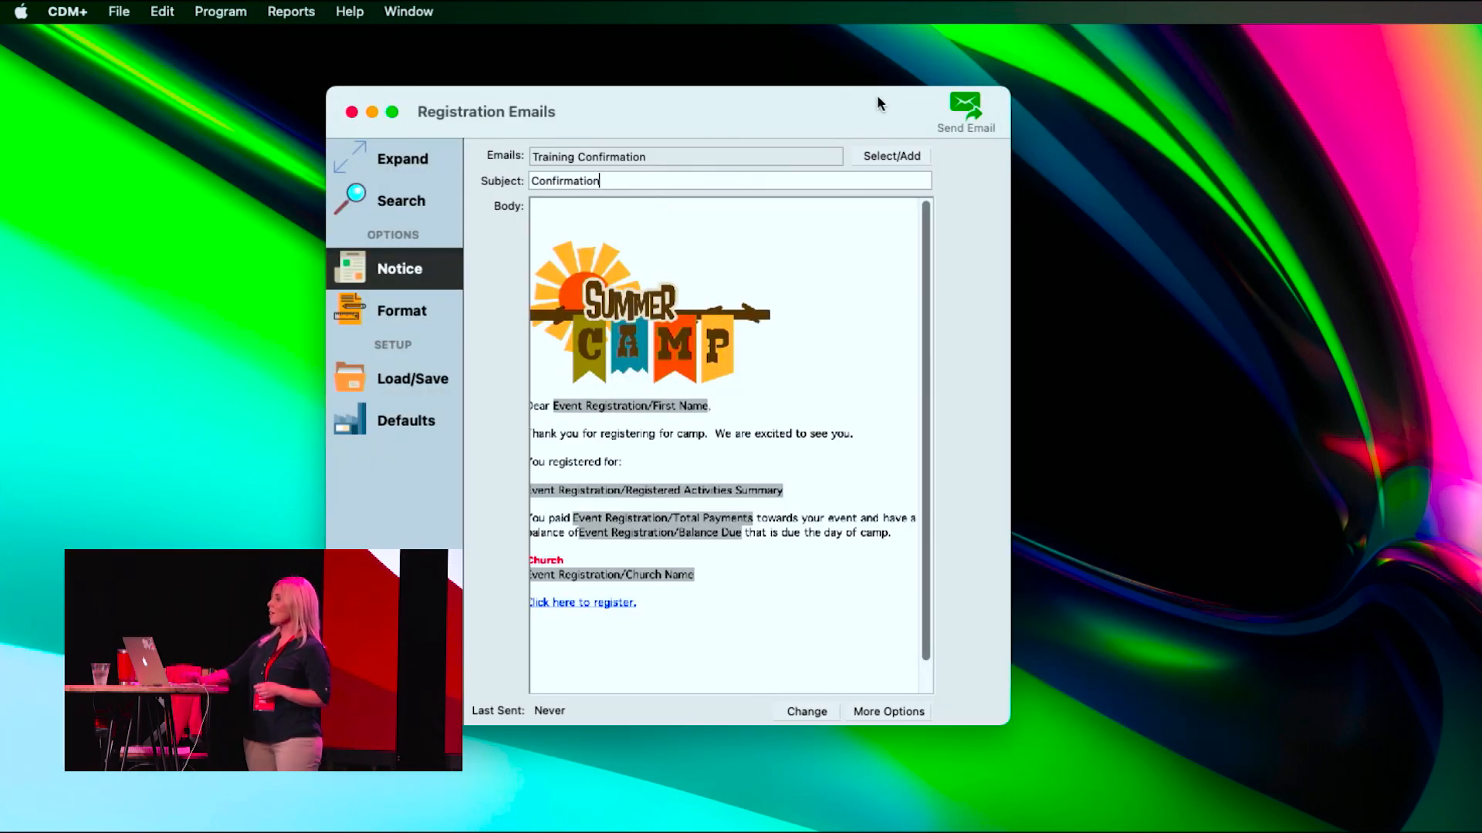
Send the Training Confirmation email to the selected recipients, removing the additional staff address and keeping the privacy notice.
{"action": "left_click", "coordinate": [968, 106]}
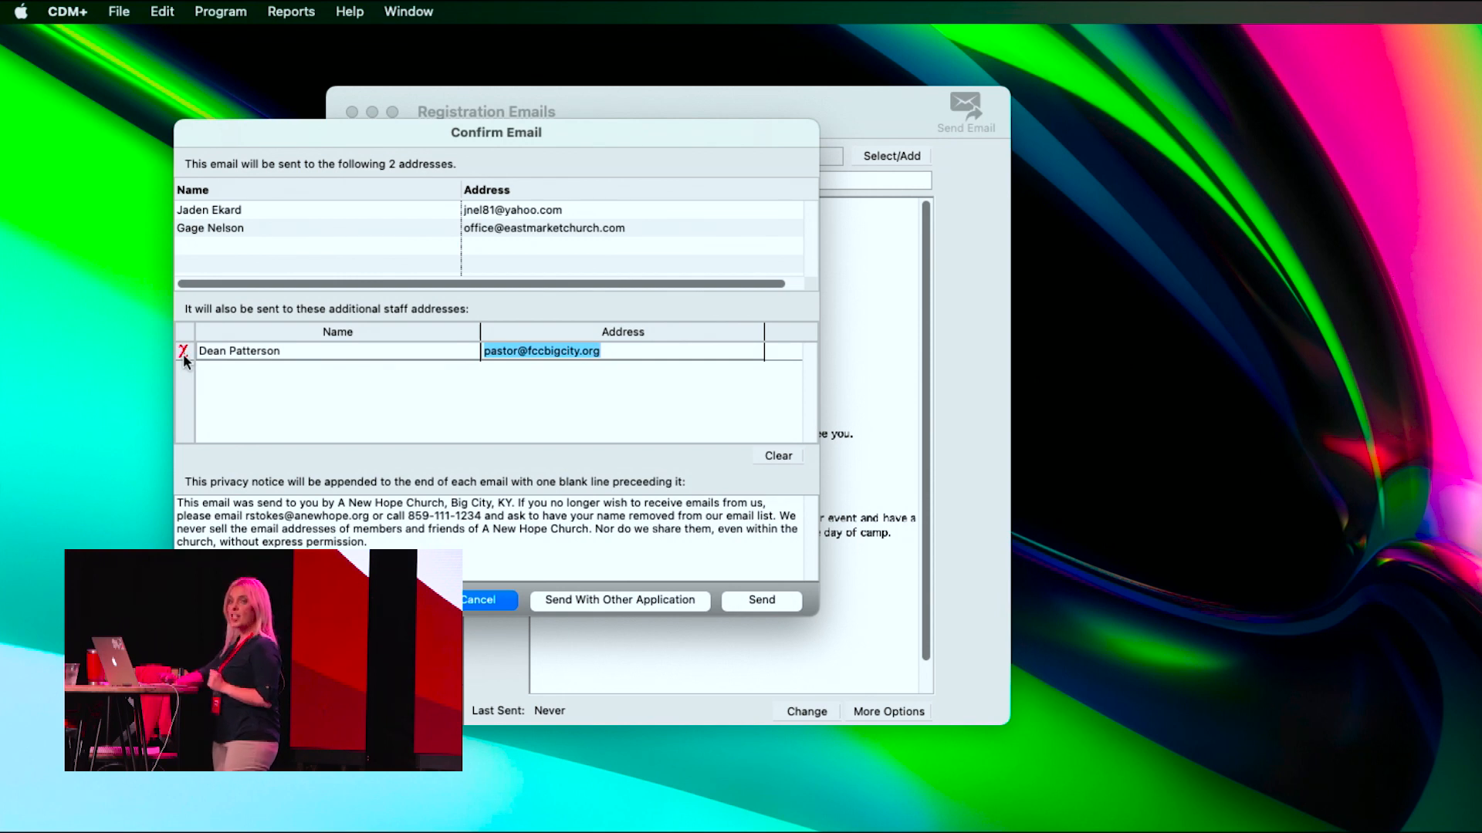
{"action": "left_click", "coordinate": [183, 357]}
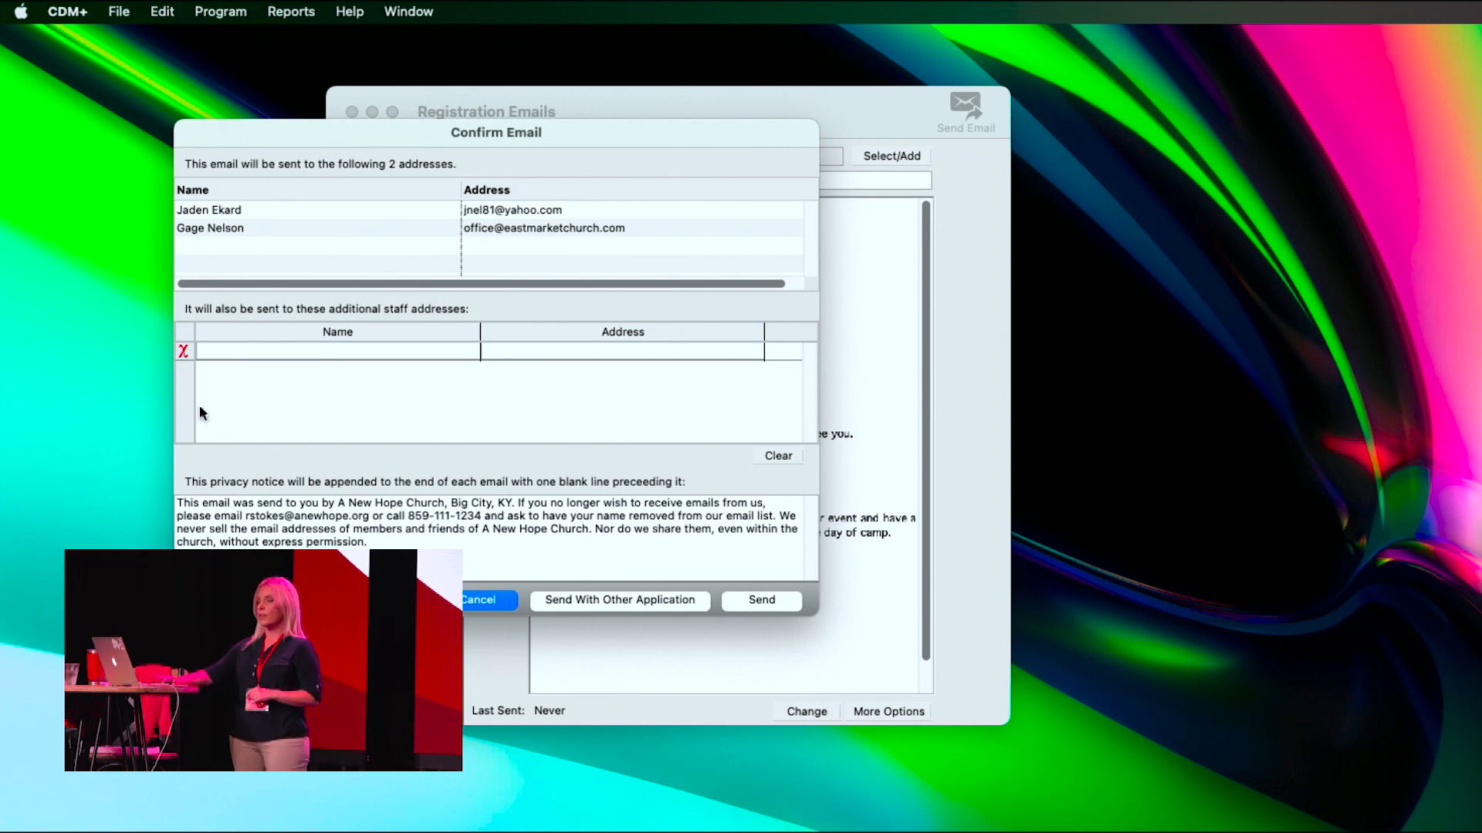
{"action": "left_click_drag", "start_coordinate": [370, 543], "coordinate": [154, 492]}
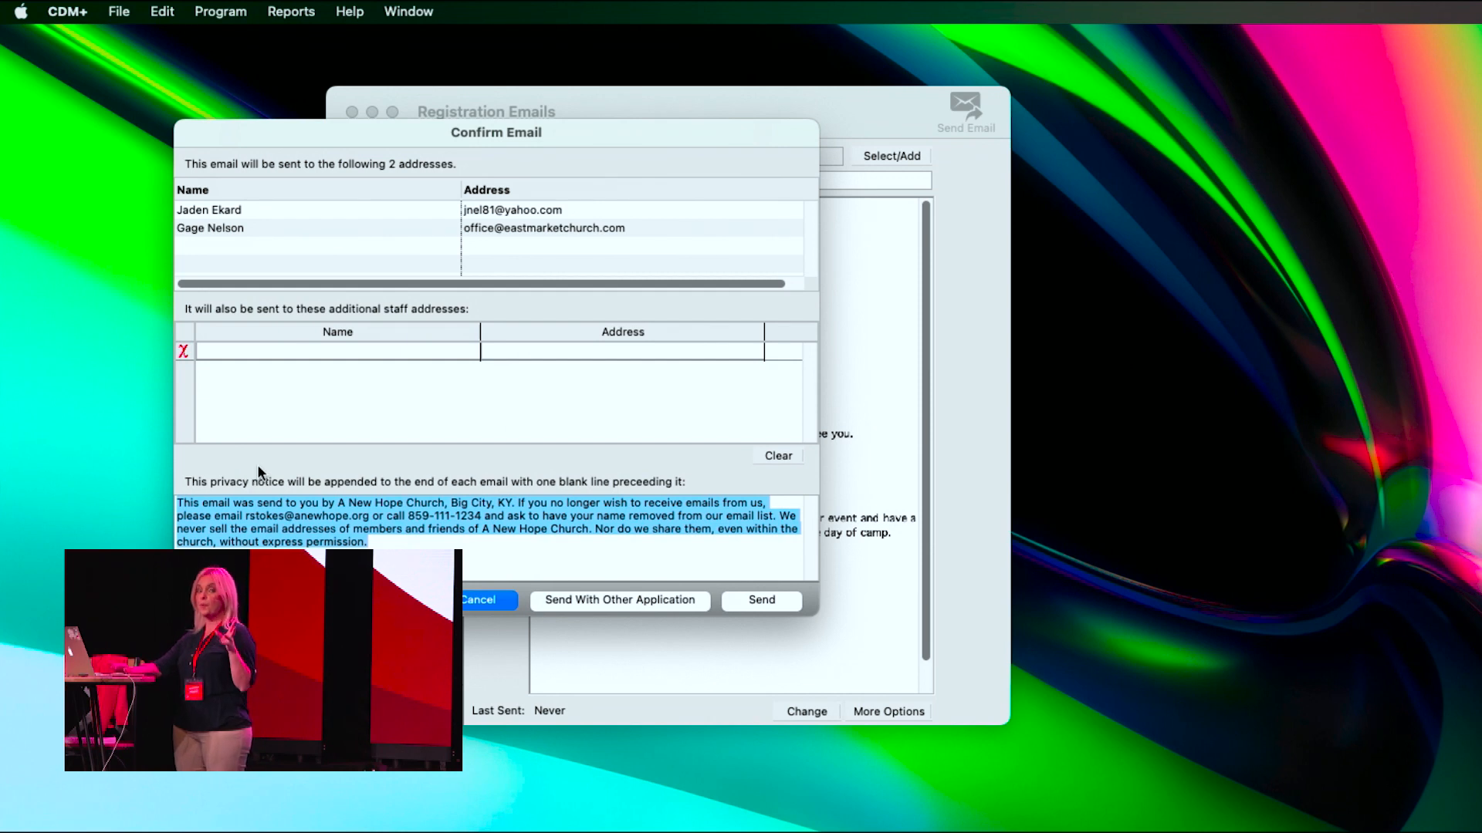
{"action": "left_click", "coordinate": [477, 549]}
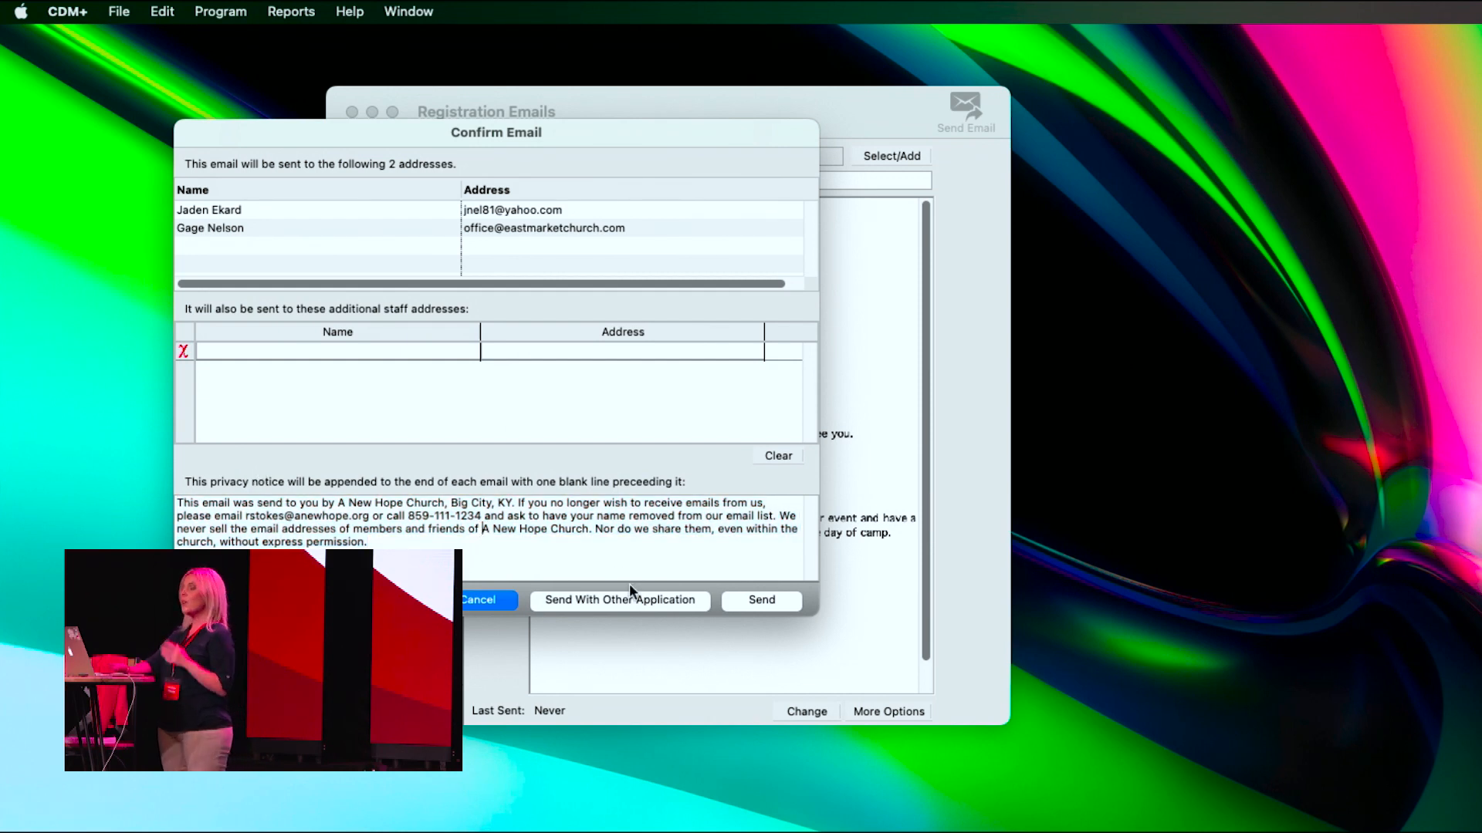
{"action": "left_click", "coordinate": [755, 601]}
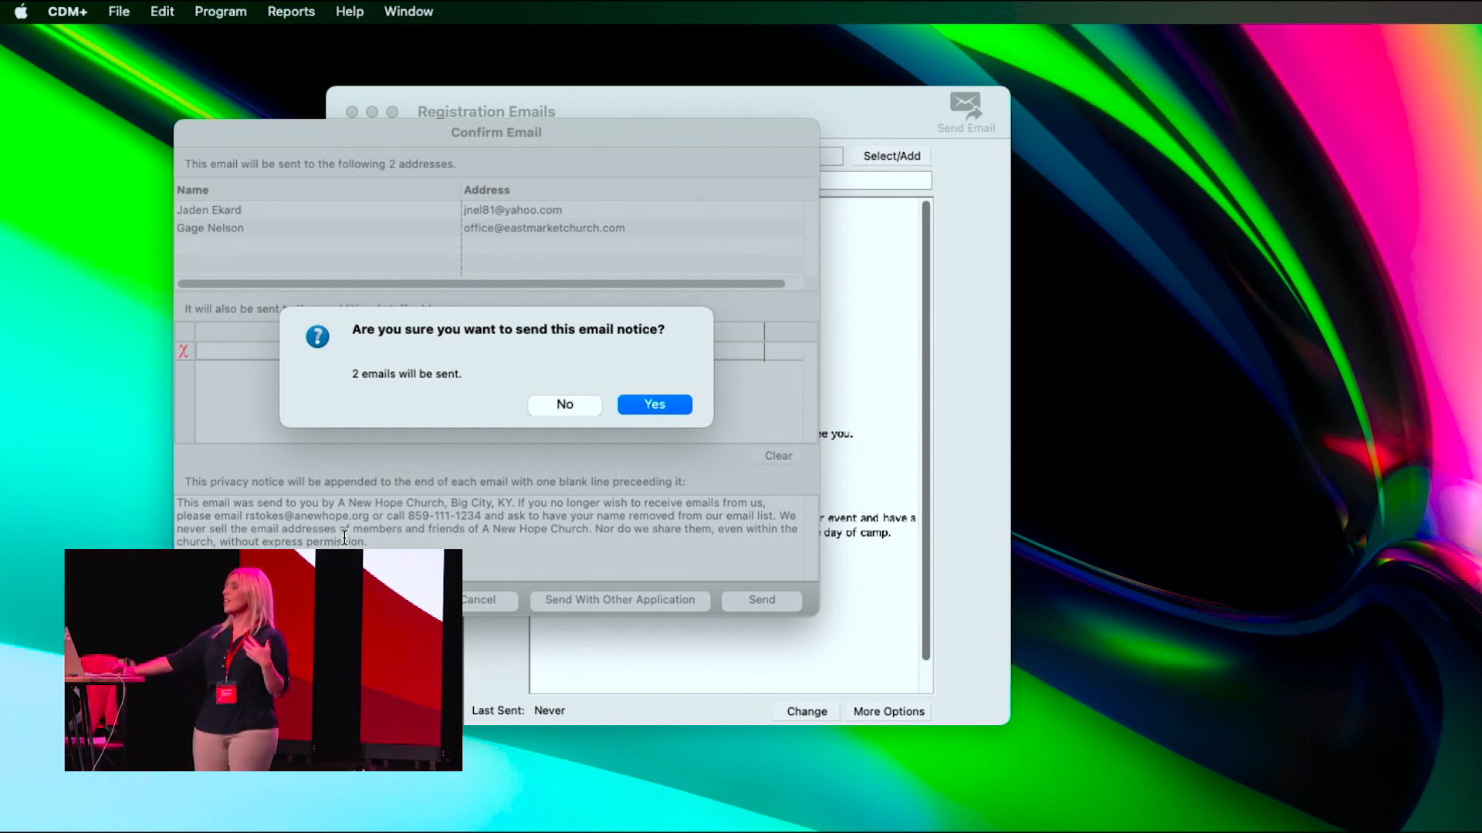
{"action": "left_click", "coordinate": [656, 405]}
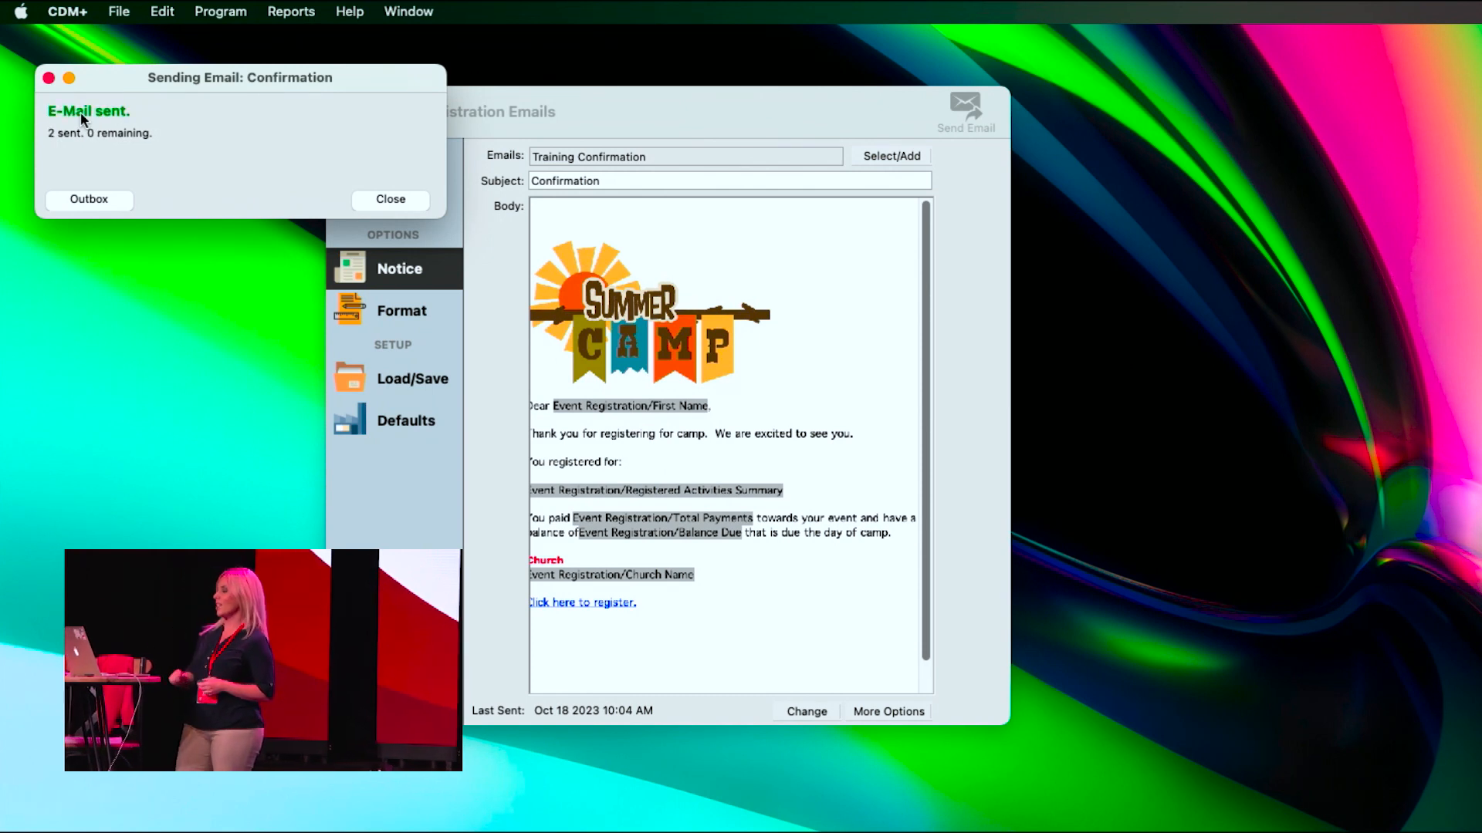
Check the email outbox for undelivered messages, and close it and the sending status window.
{"action": "left_click", "coordinate": [103, 199]}
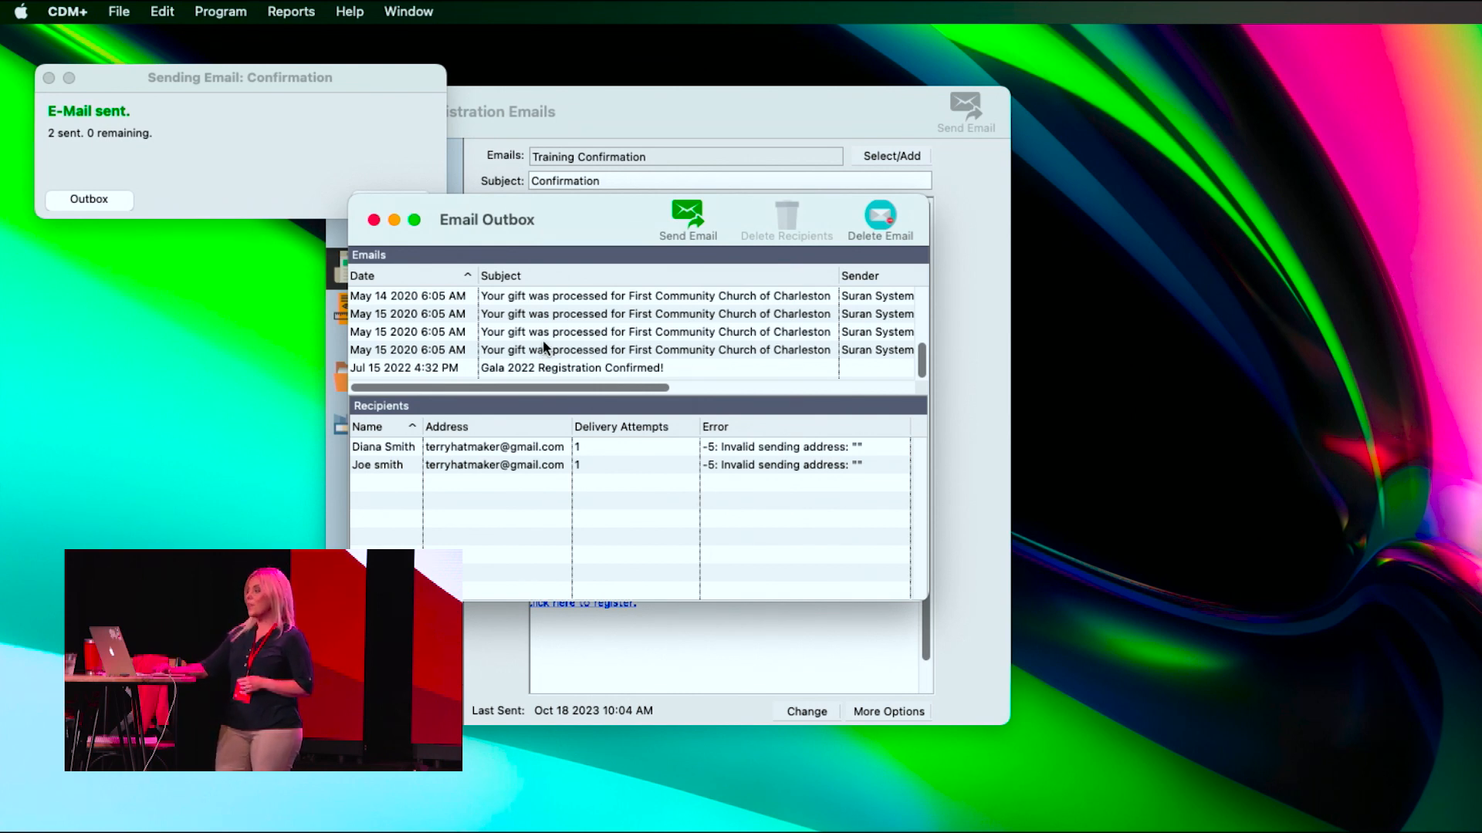
{"action": "left_click", "coordinate": [374, 221]}
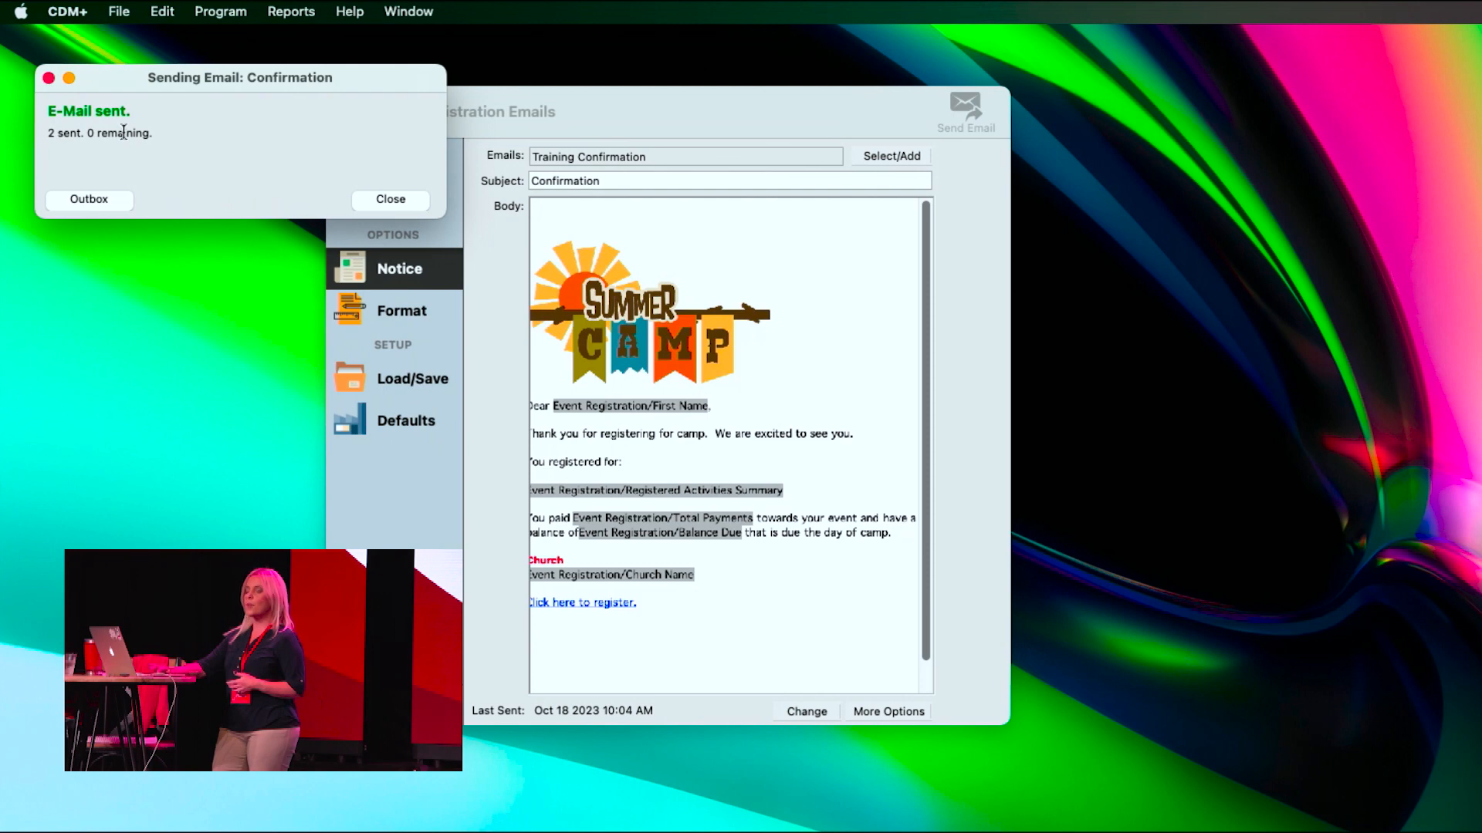
{"action": "left_click", "coordinate": [376, 202]}
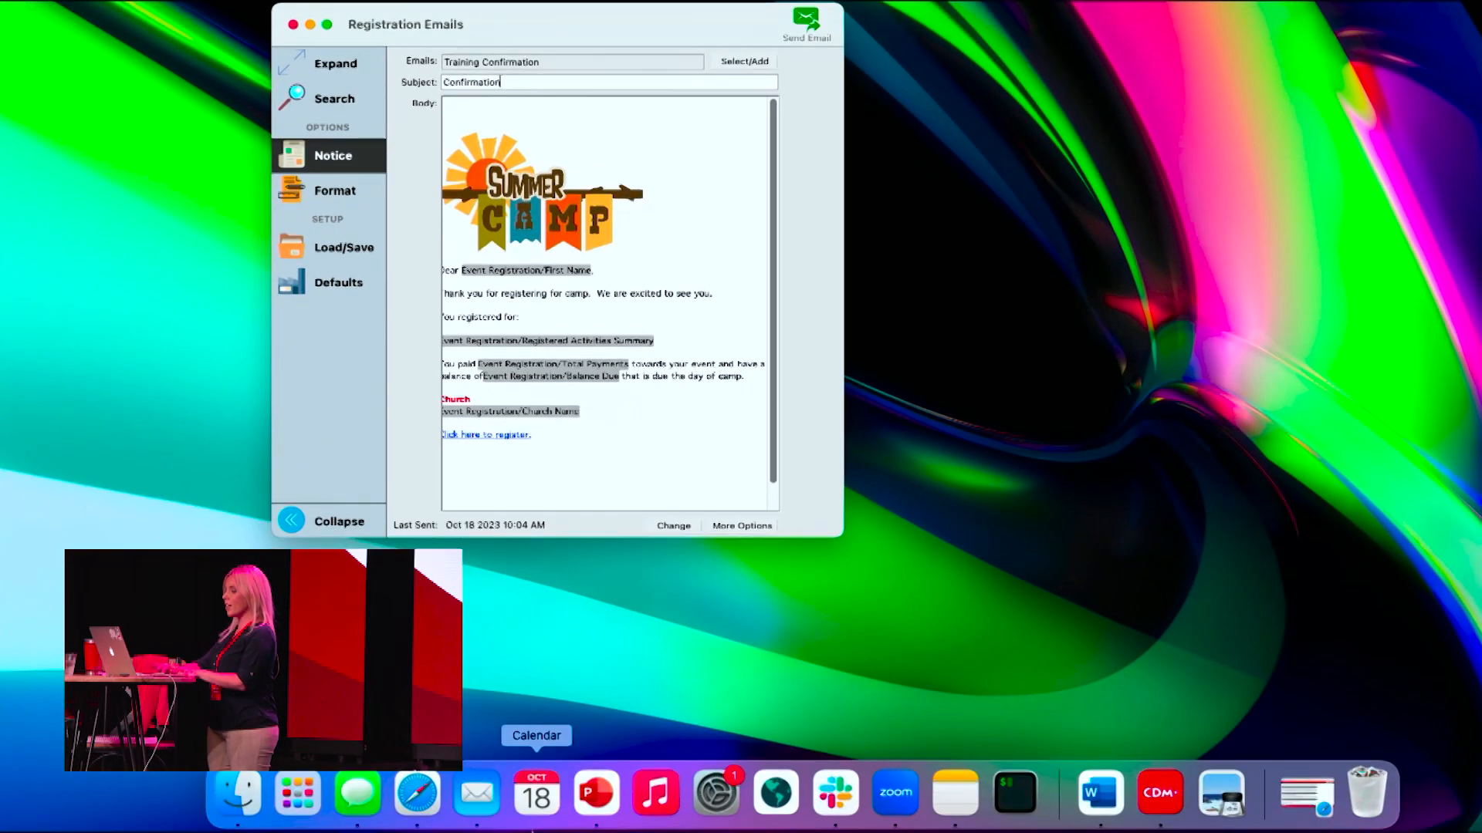
Switch to Mail, open the received Confirmation email, and test its registration link through to a new registration form.
{"action": "left_click", "coordinate": [500, 787]}
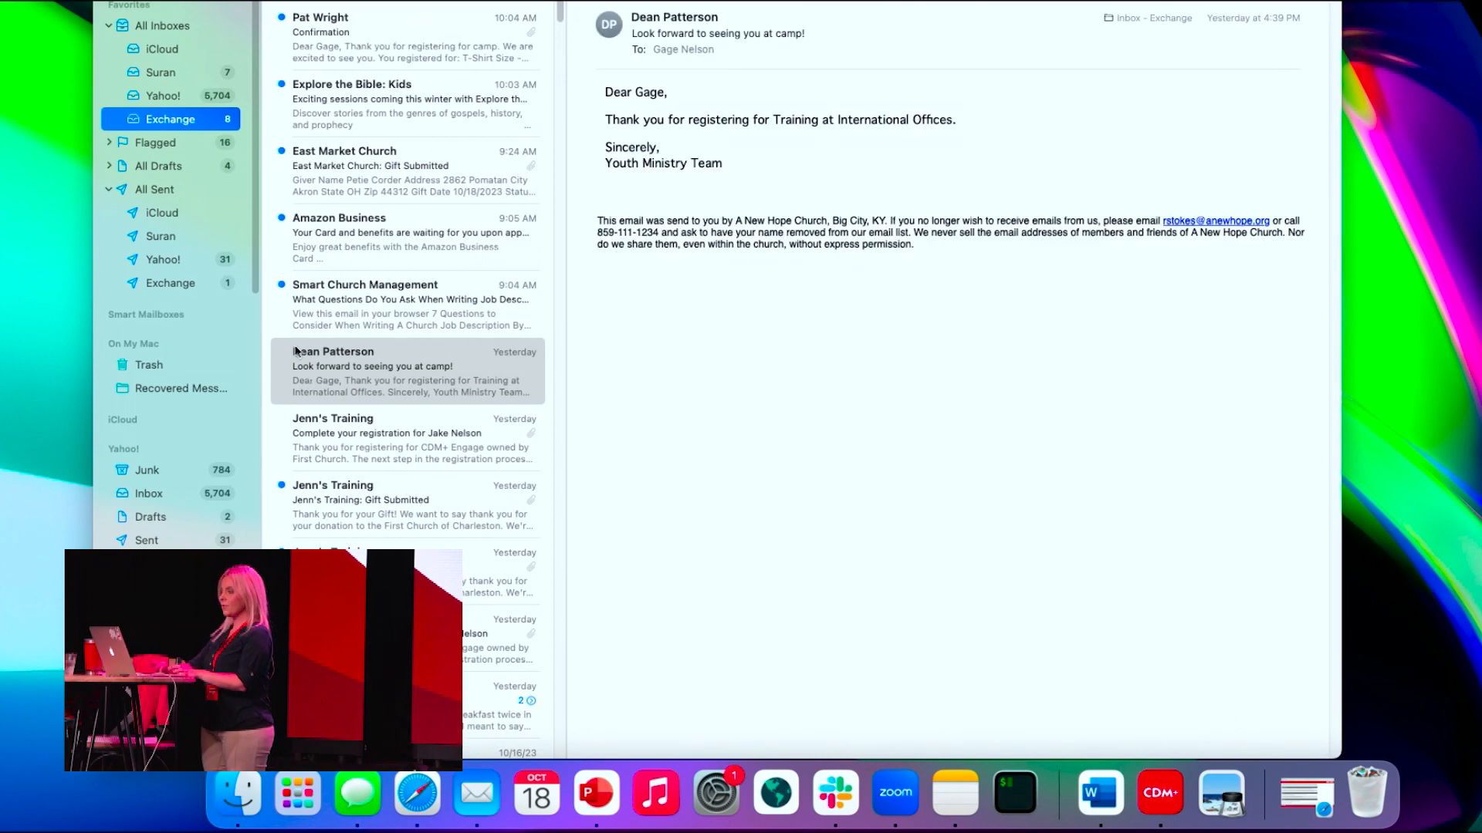
{"action": "left_click", "coordinate": [355, 37]}
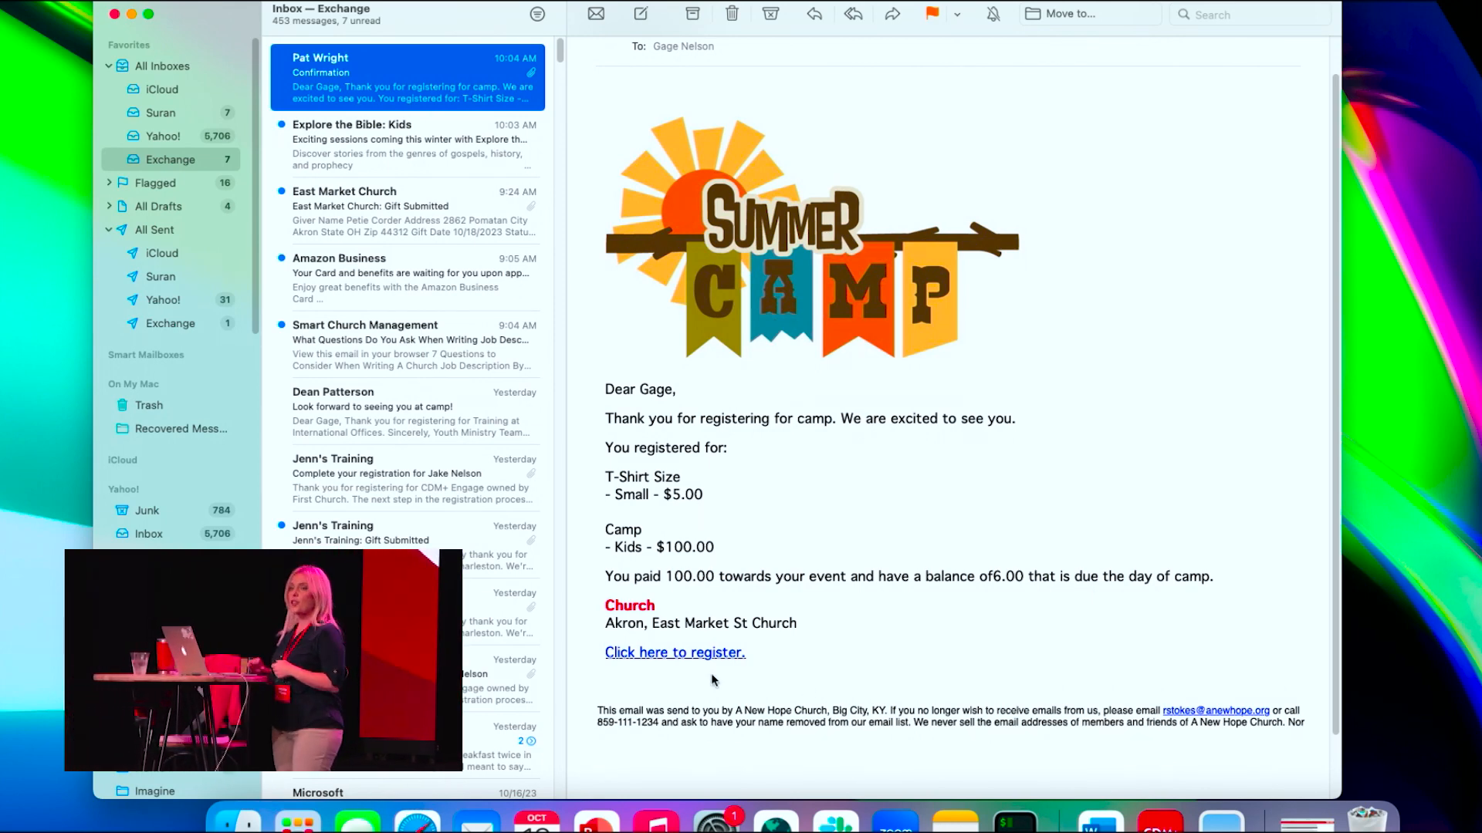
{"action": "left_click", "coordinate": [680, 655]}
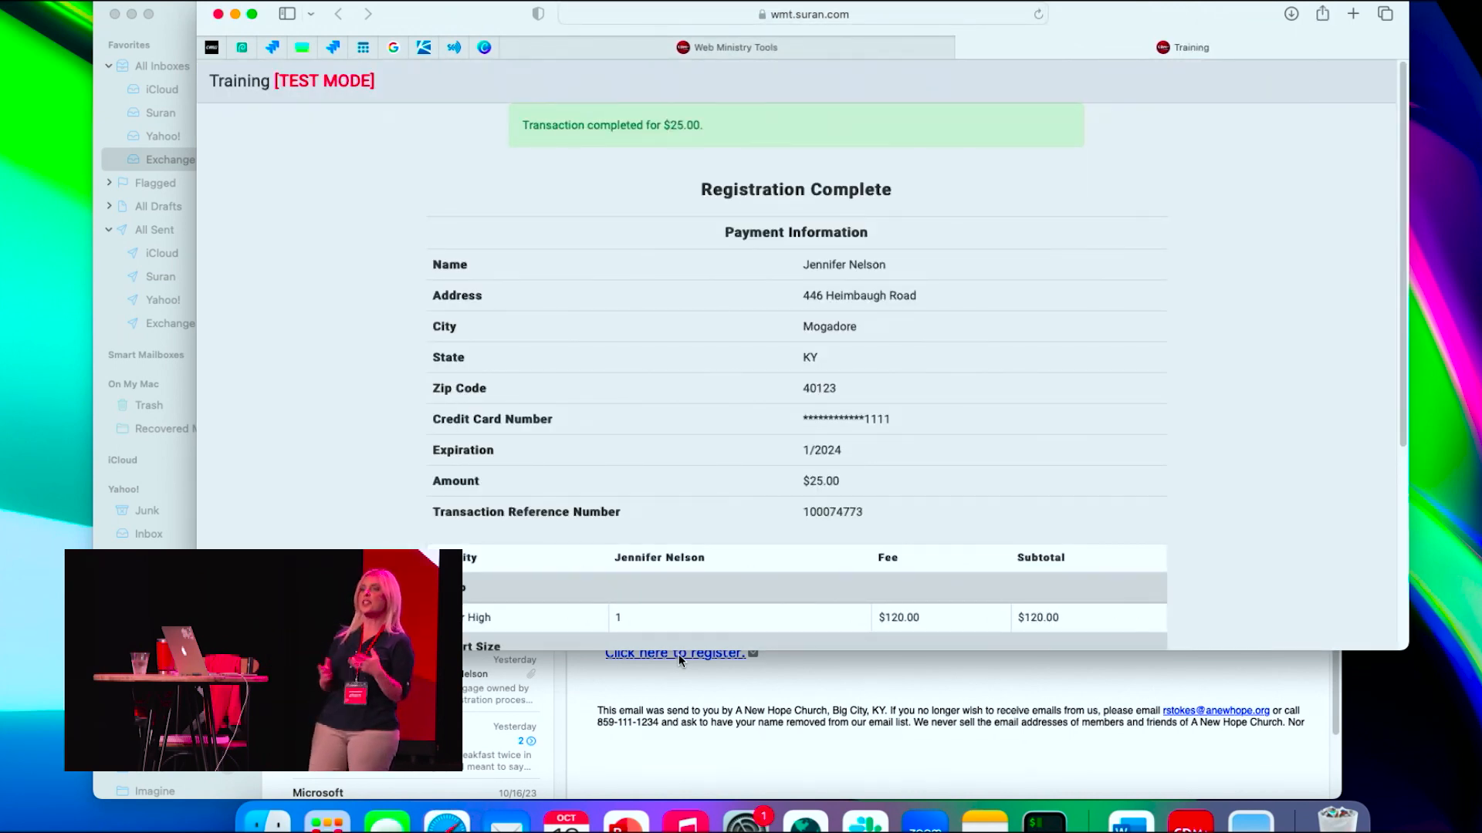
{"action": "scroll", "coordinate": [688, 517], "scroll_direction": "down", "scroll_amount": 5}
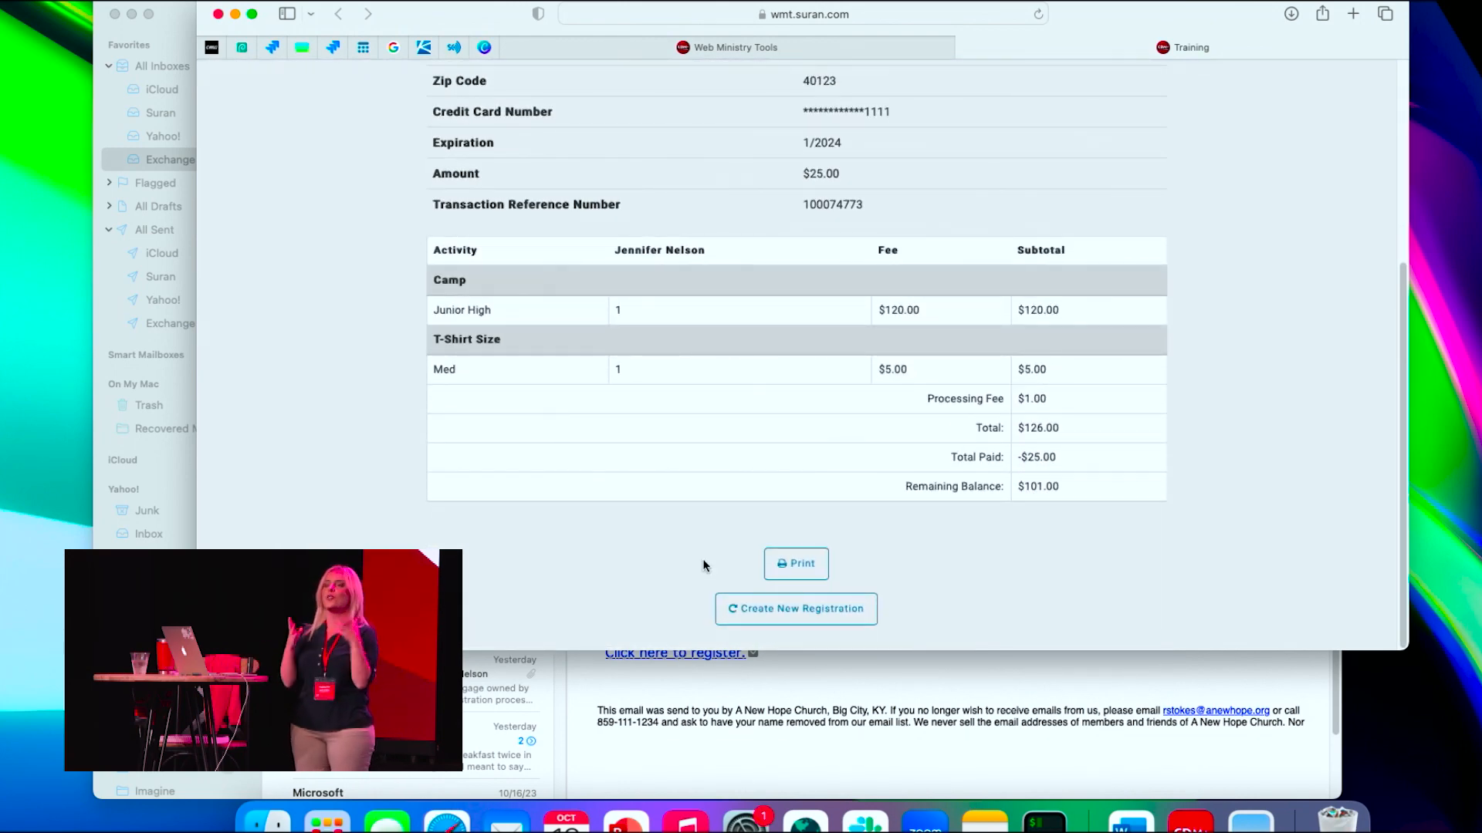
{"action": "left_click", "coordinate": [748, 612]}
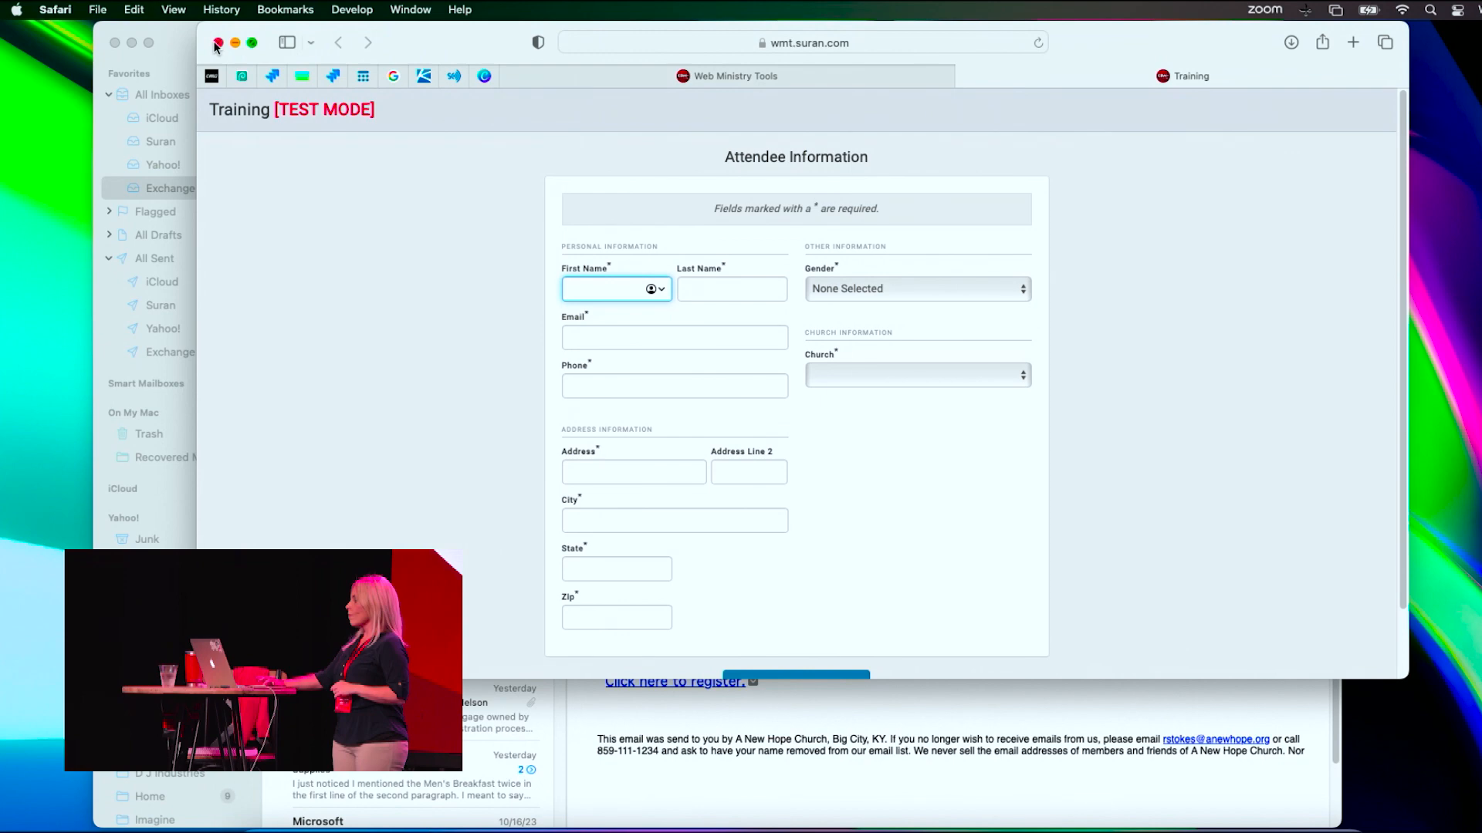
{"action": "left_click", "coordinate": [218, 44]}
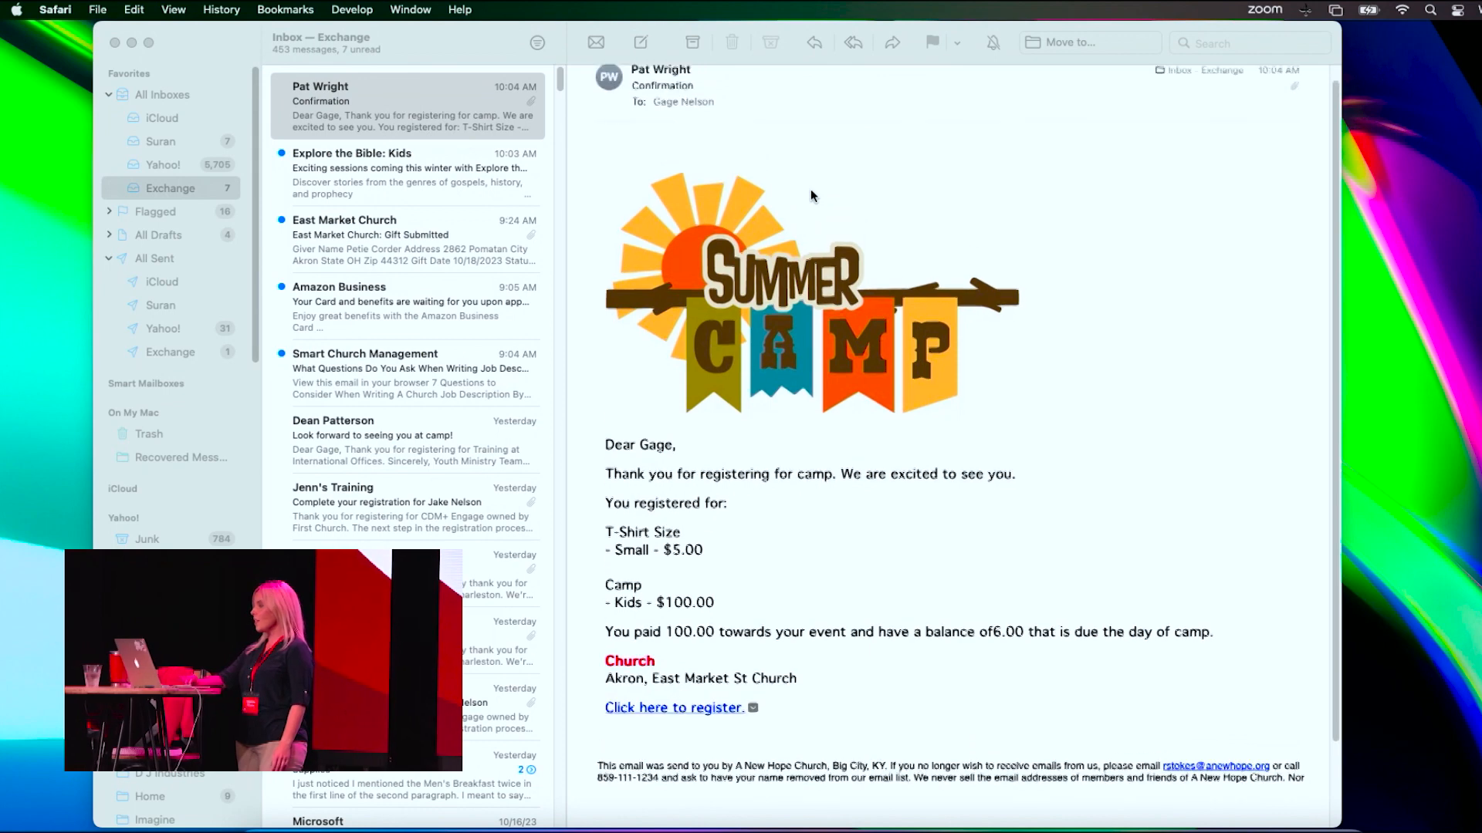
Check the sender and subject of the received Confirmation email, close the Mail window, and return to CDM+.
{"action": "scroll", "coordinate": [811, 195], "scroll_direction": "up", "scroll_amount": 1}
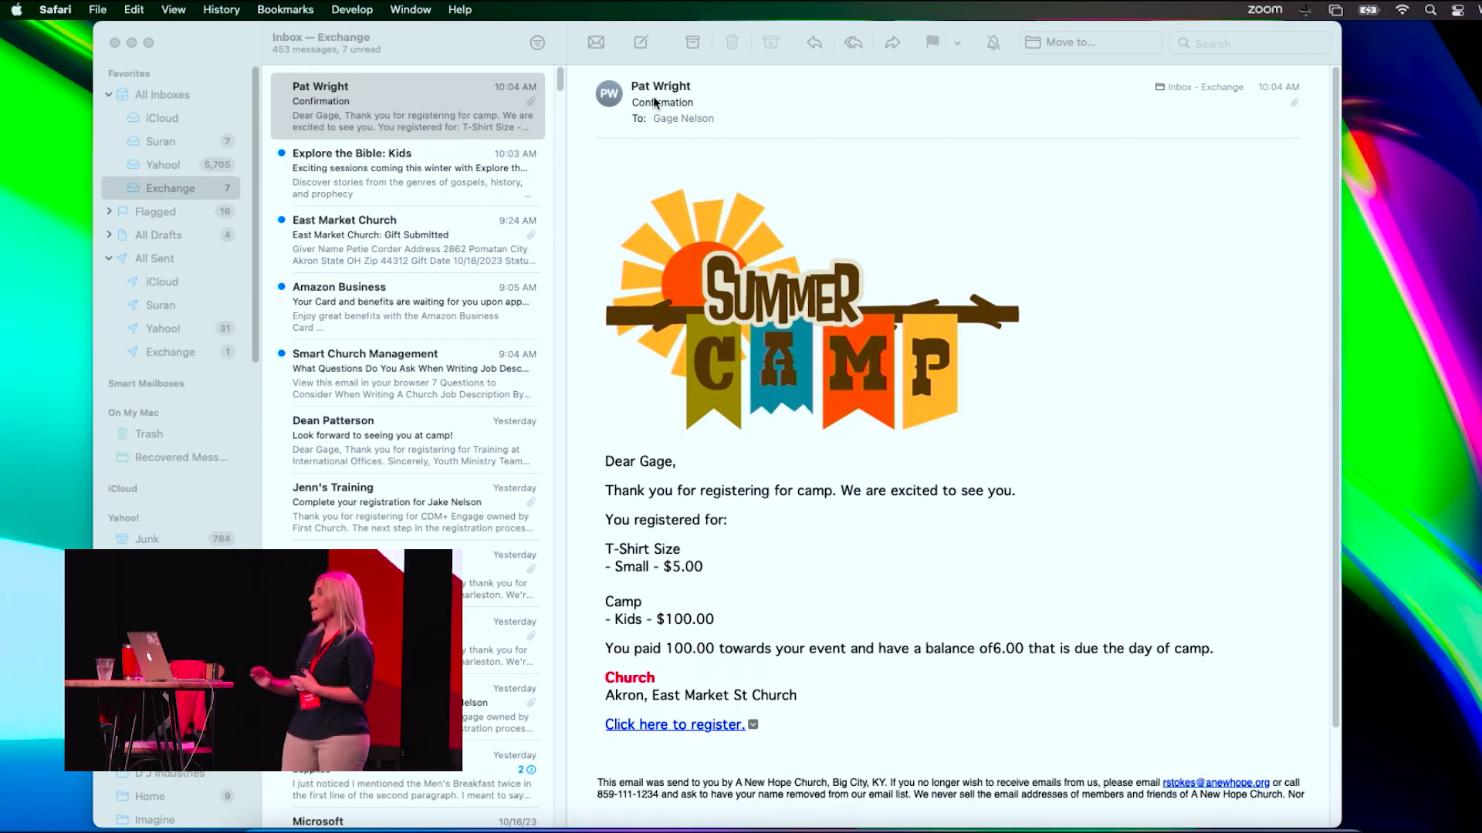
{"action": "left_click", "coordinate": [114, 42]}
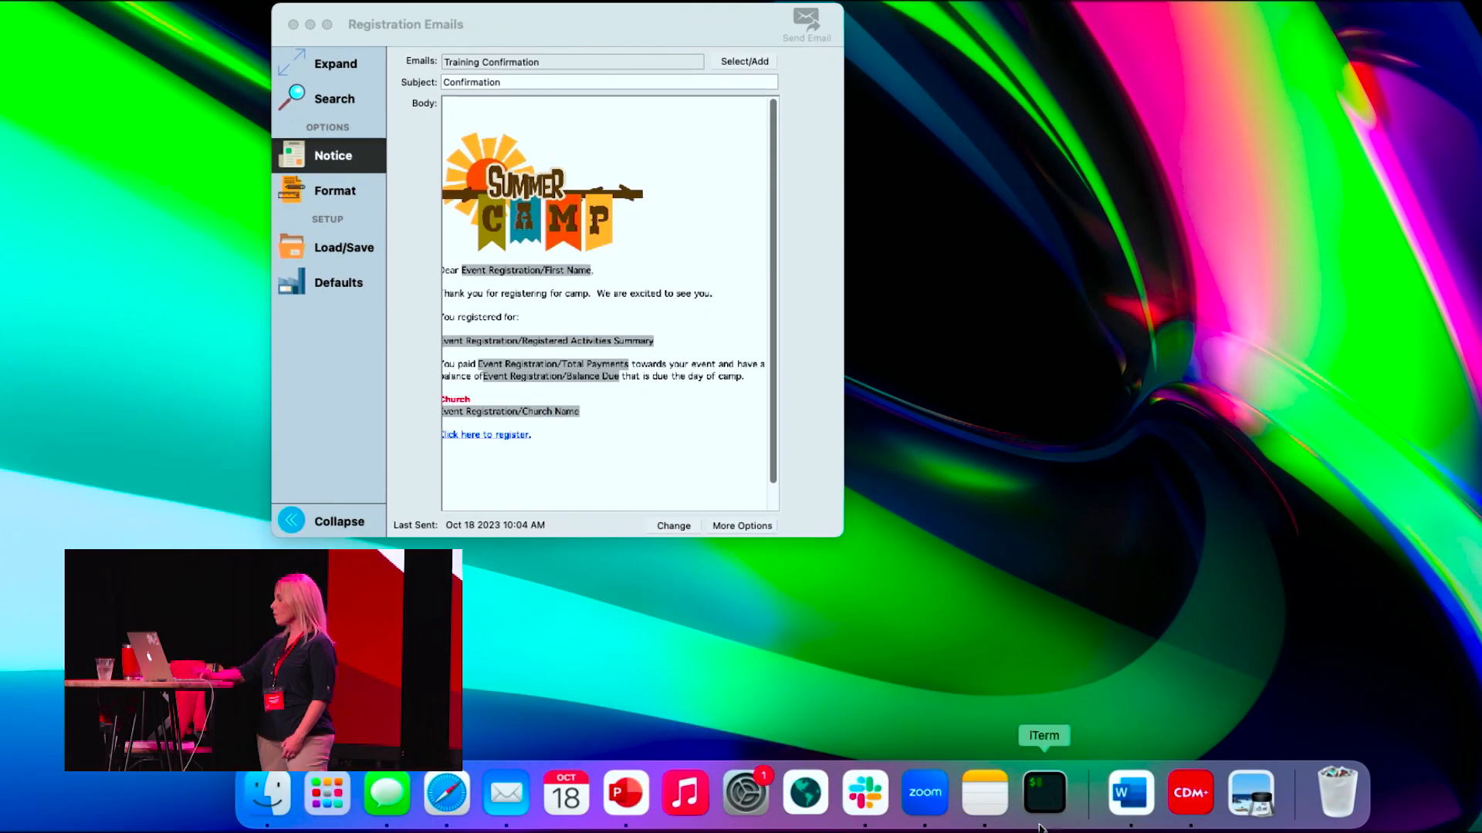
{"action": "left_click", "coordinate": [1207, 799]}
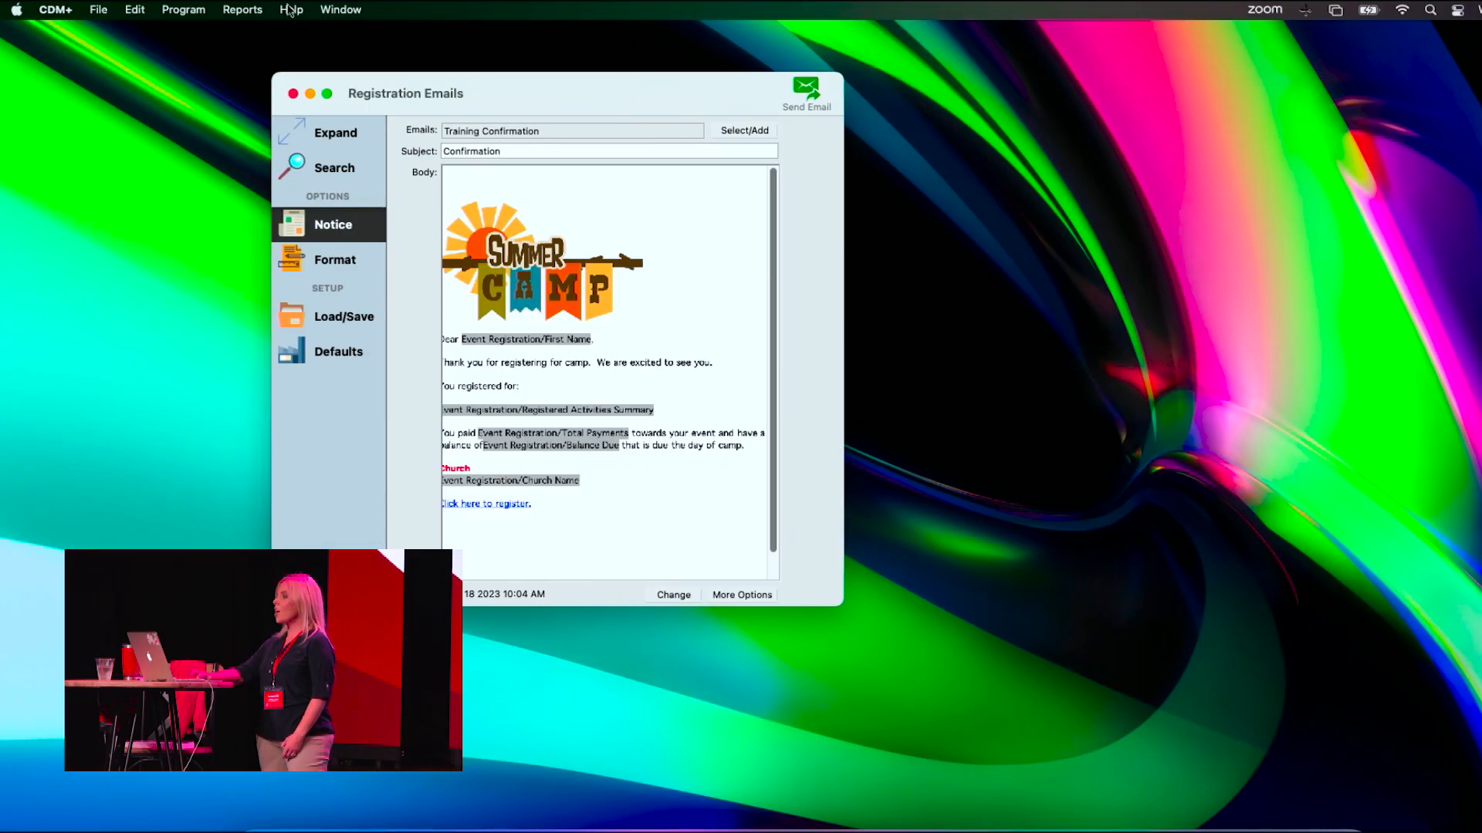
Open the membership Individual Emails report and review its Church Groups search options and the Demo notice.
{"action": "left_click", "coordinate": [232, 9]}
{"action": "mouse_move", "coordinate": [309, 154]}
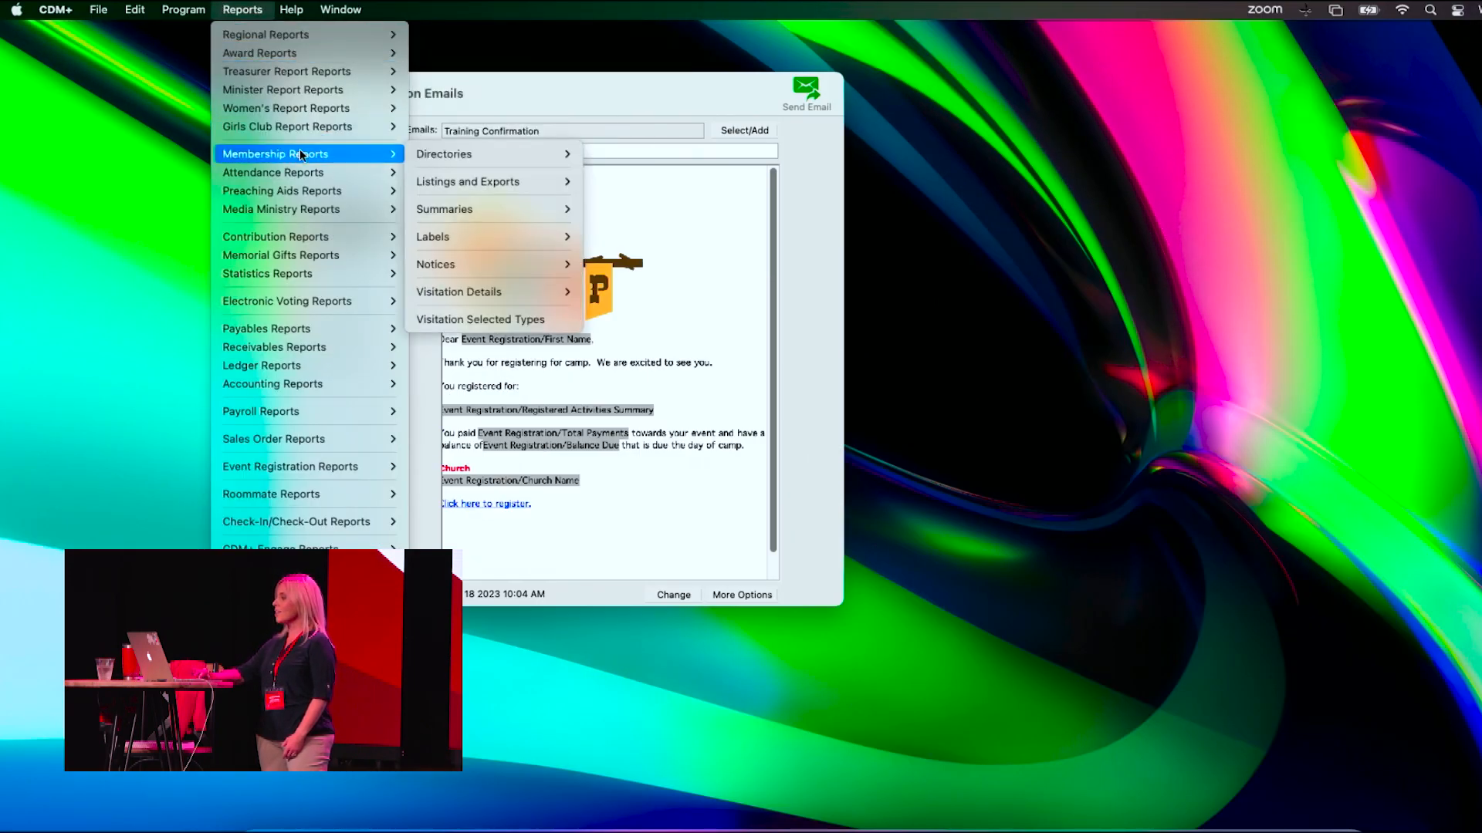
{"action": "mouse_move", "coordinate": [506, 266]}
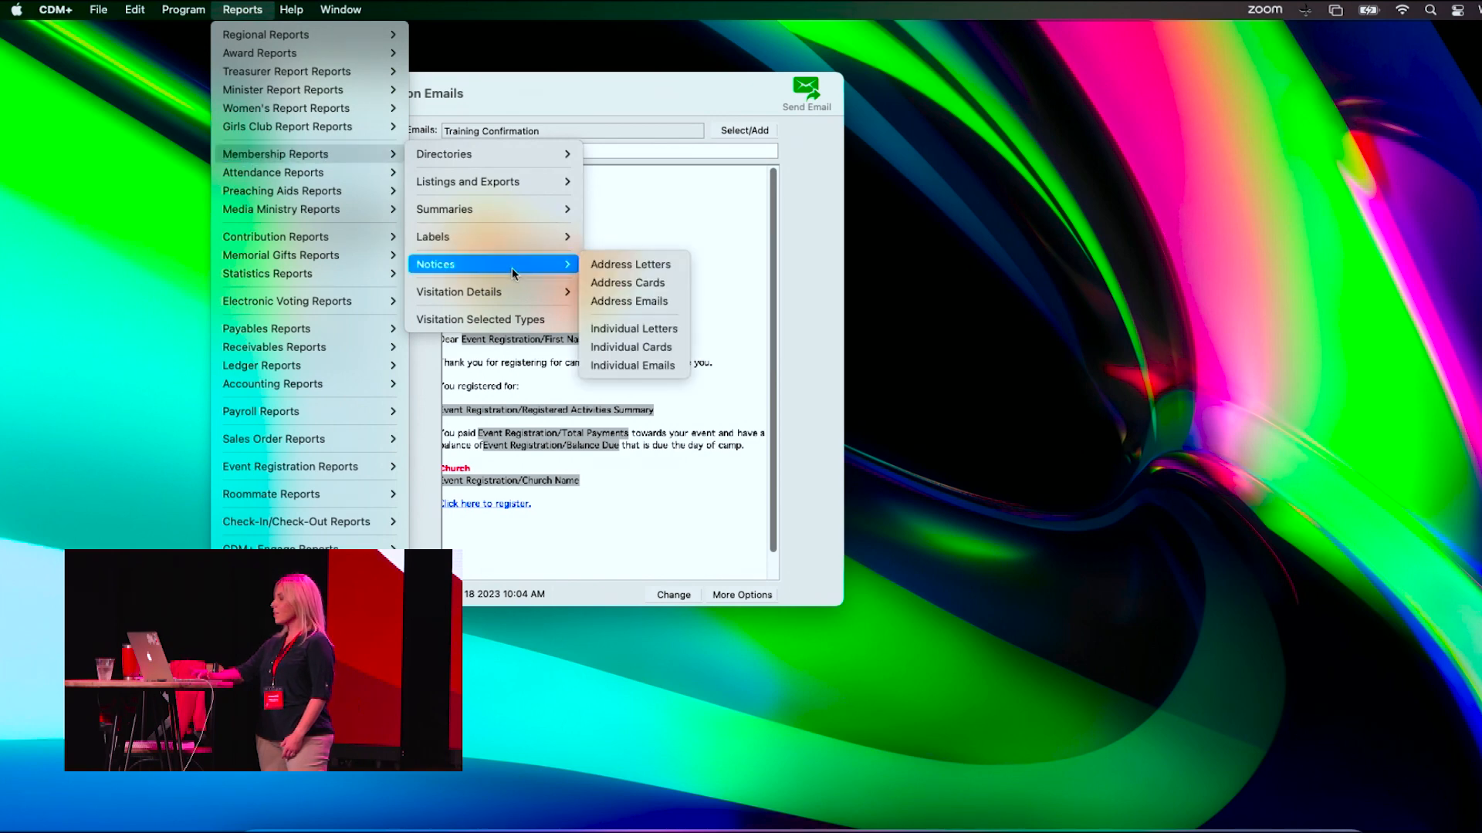
{"action": "left_click", "coordinate": [623, 364]}
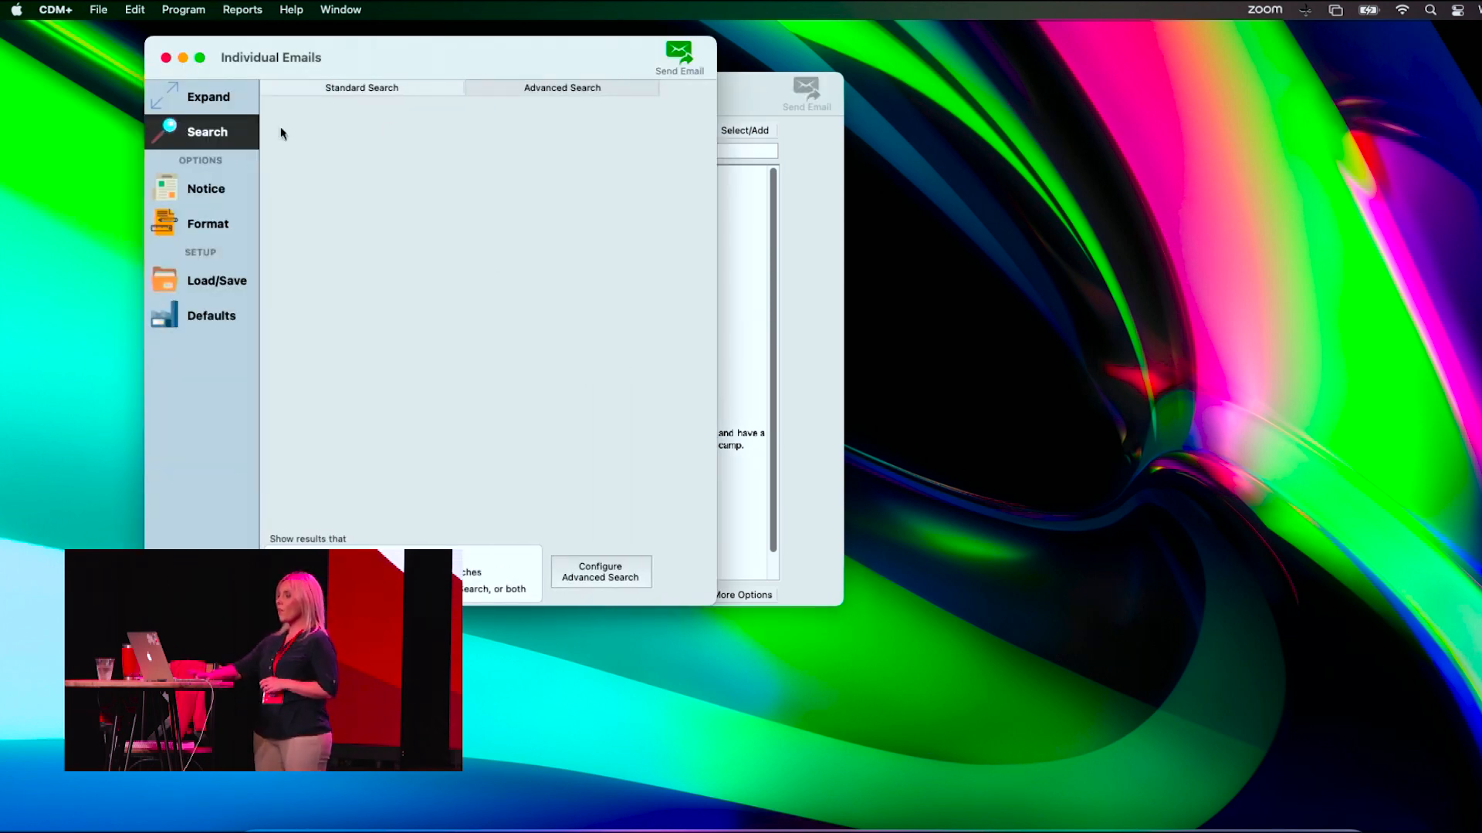
{"action": "left_click", "coordinate": [313, 89]}
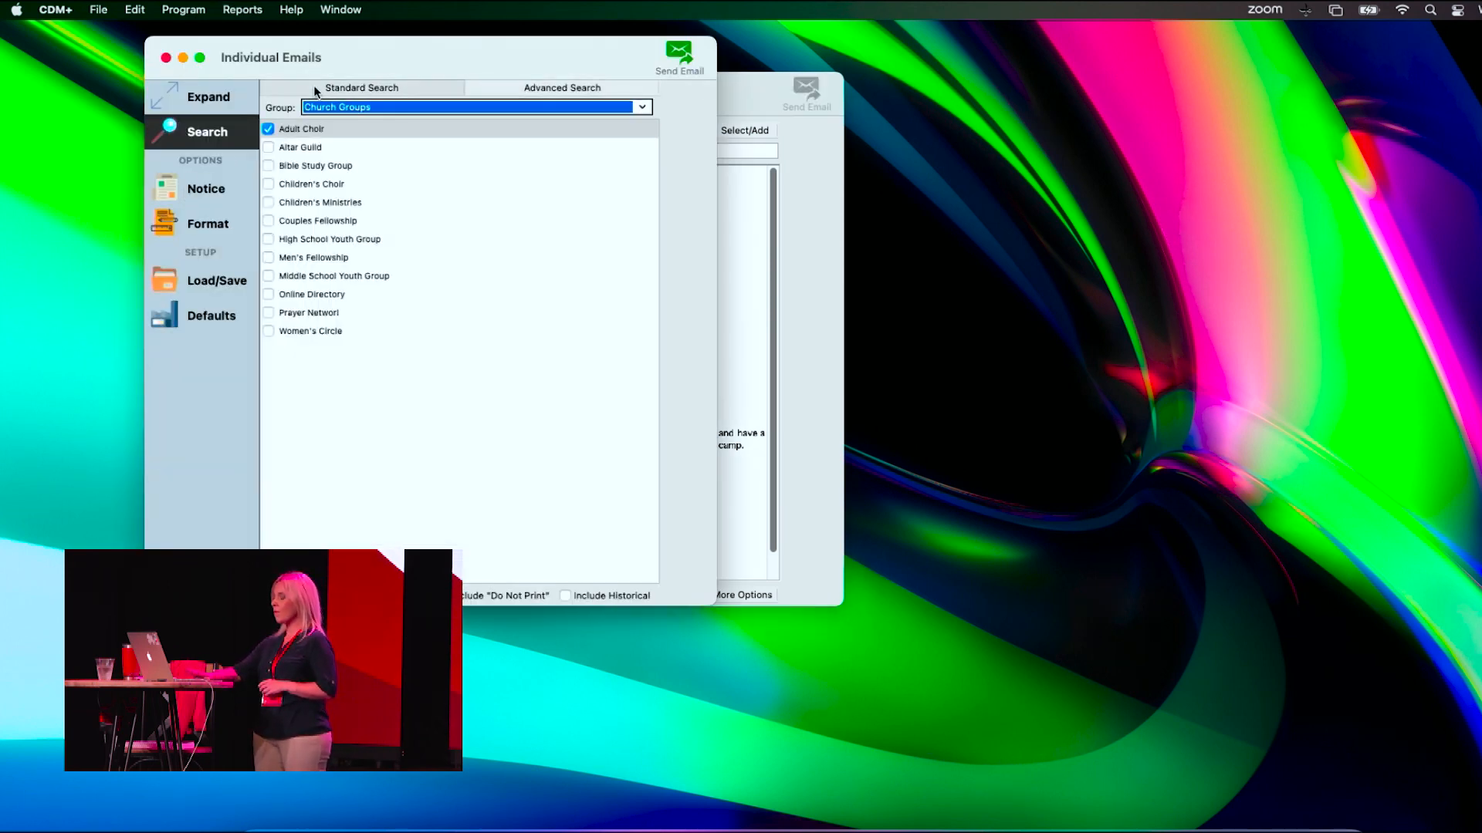
{"action": "left_click", "coordinate": [217, 189]}
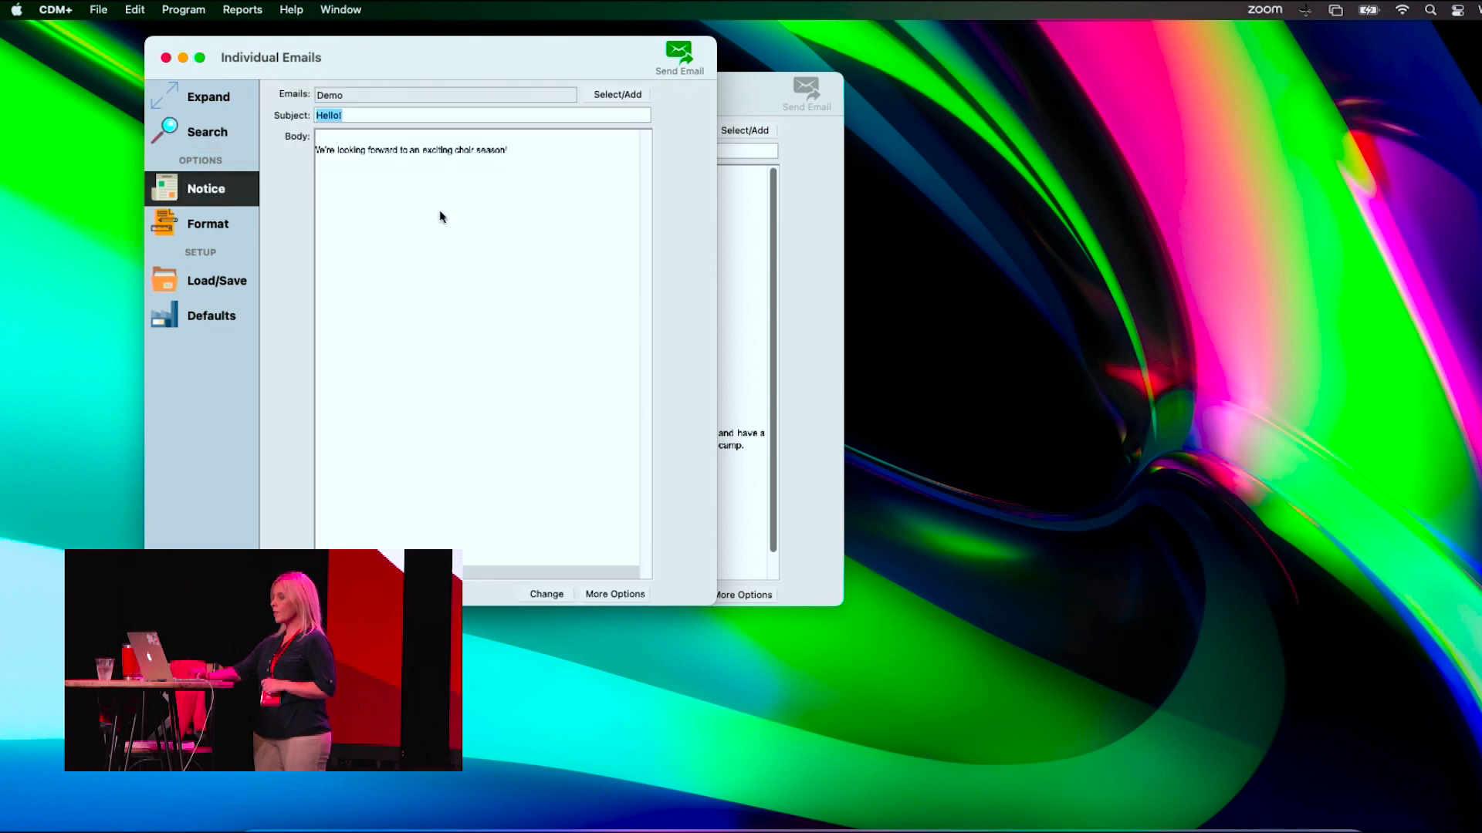
Examine the database field categories available for the Demo email body, list the Church fields, and close the editor and Individual Emails.
{"action": "left_click", "coordinate": [549, 594]}
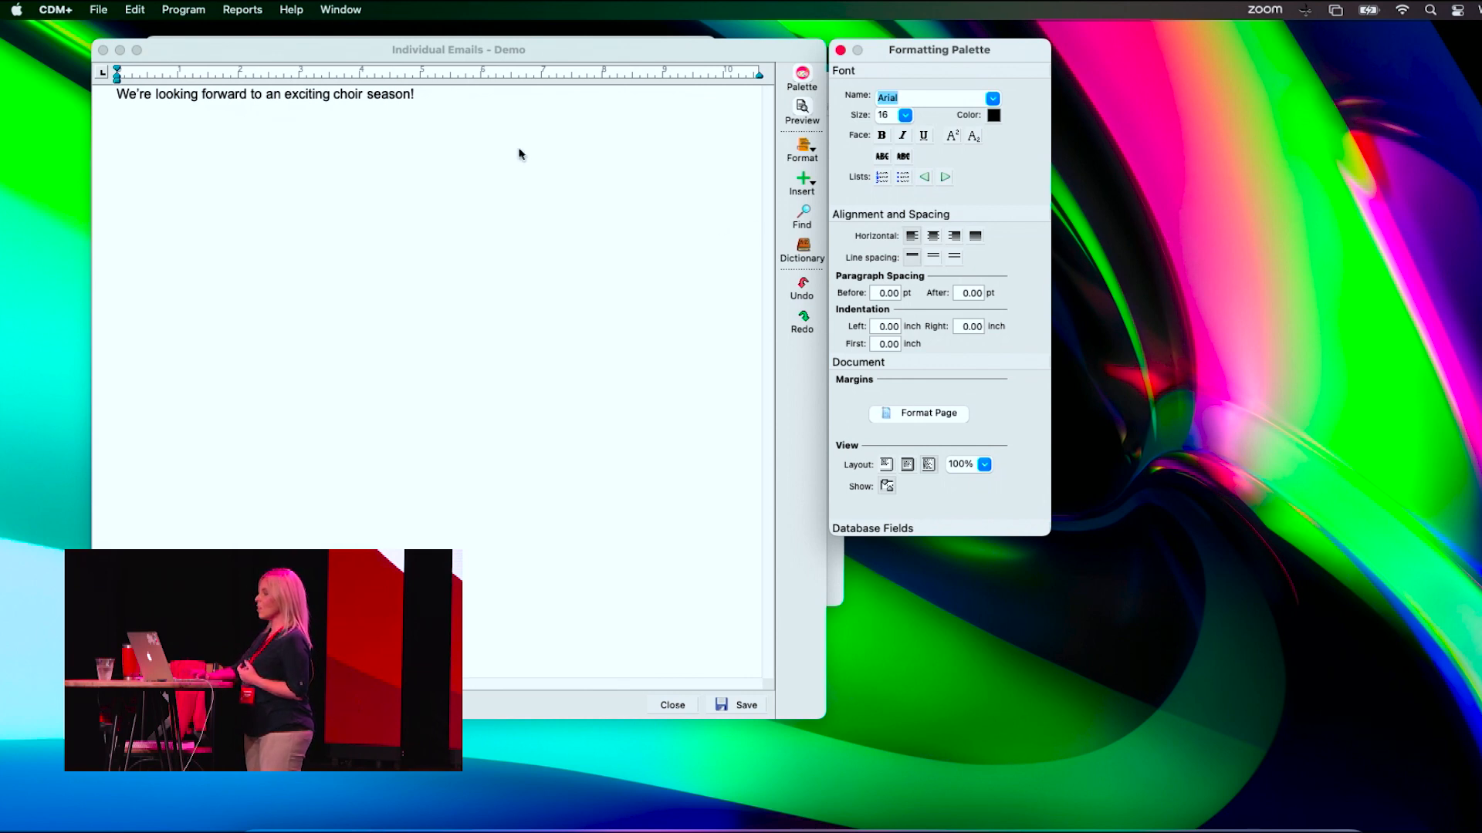
{"action": "left_click", "coordinate": [540, 194]}
{"action": "left_click_drag", "start_coordinate": [930, 50], "coordinate": [1006, 53]}
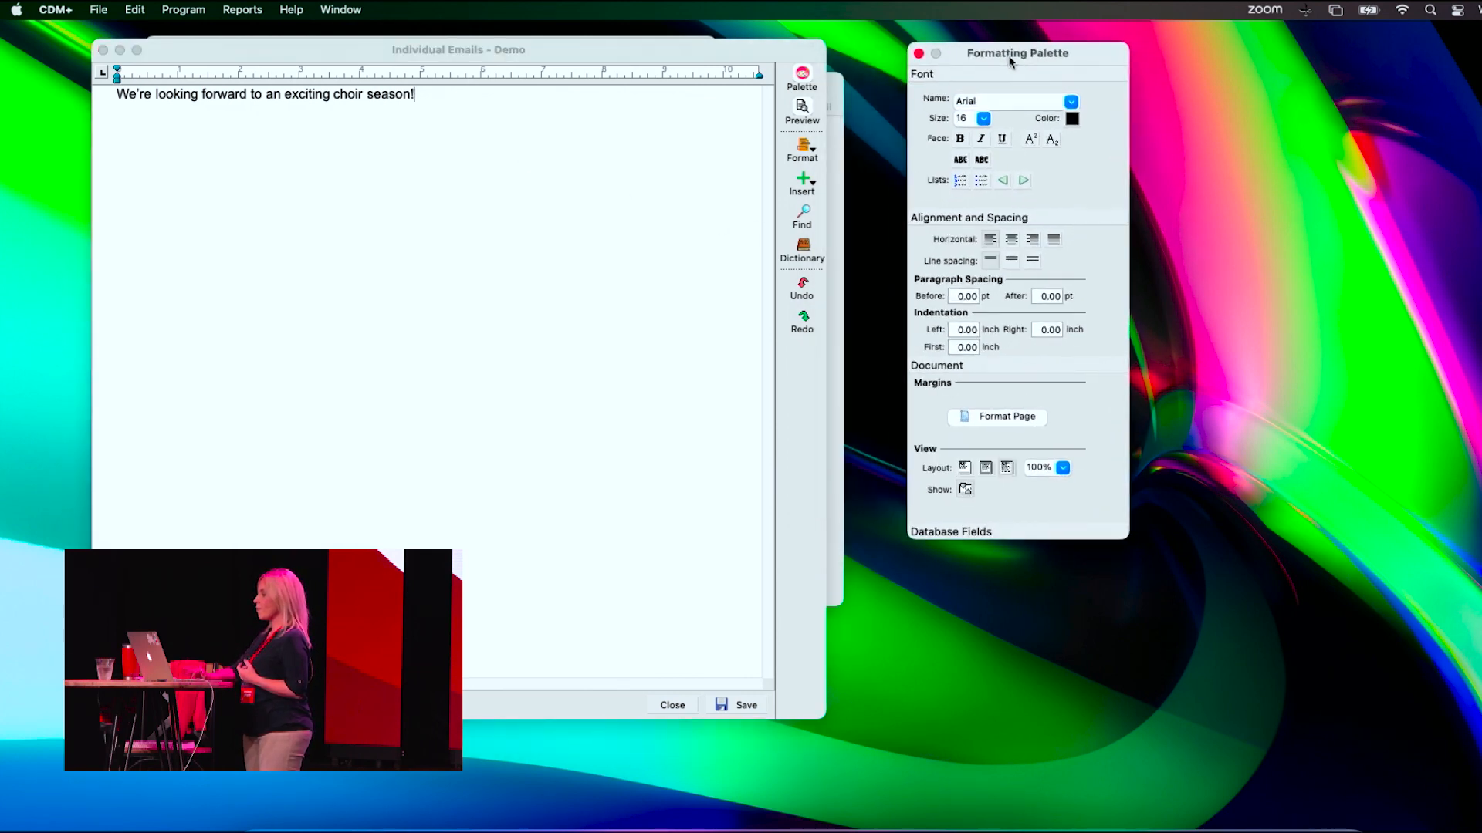
{"action": "left_click", "coordinate": [950, 532]}
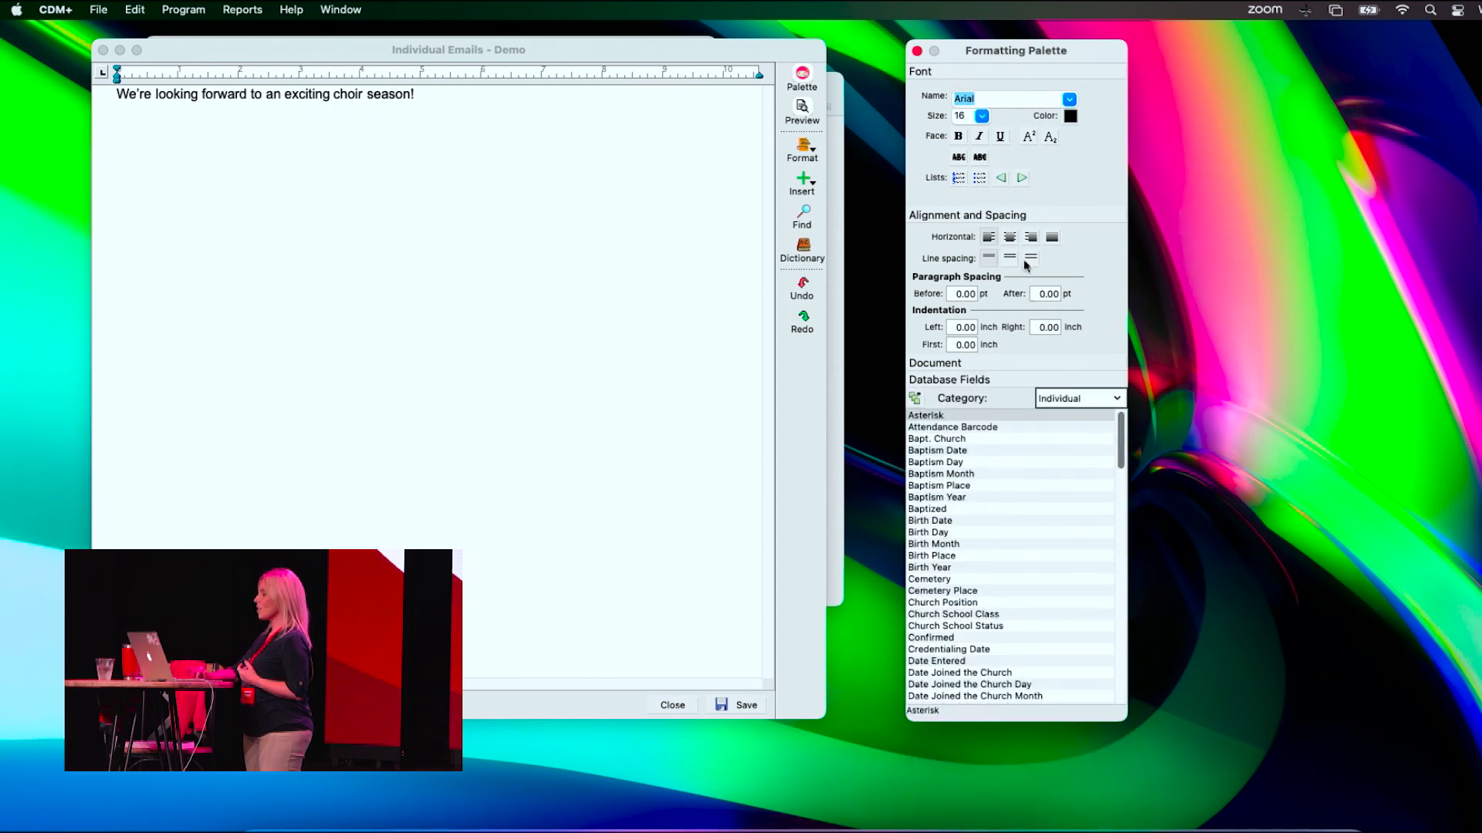
{"action": "left_click", "coordinate": [1096, 401]}
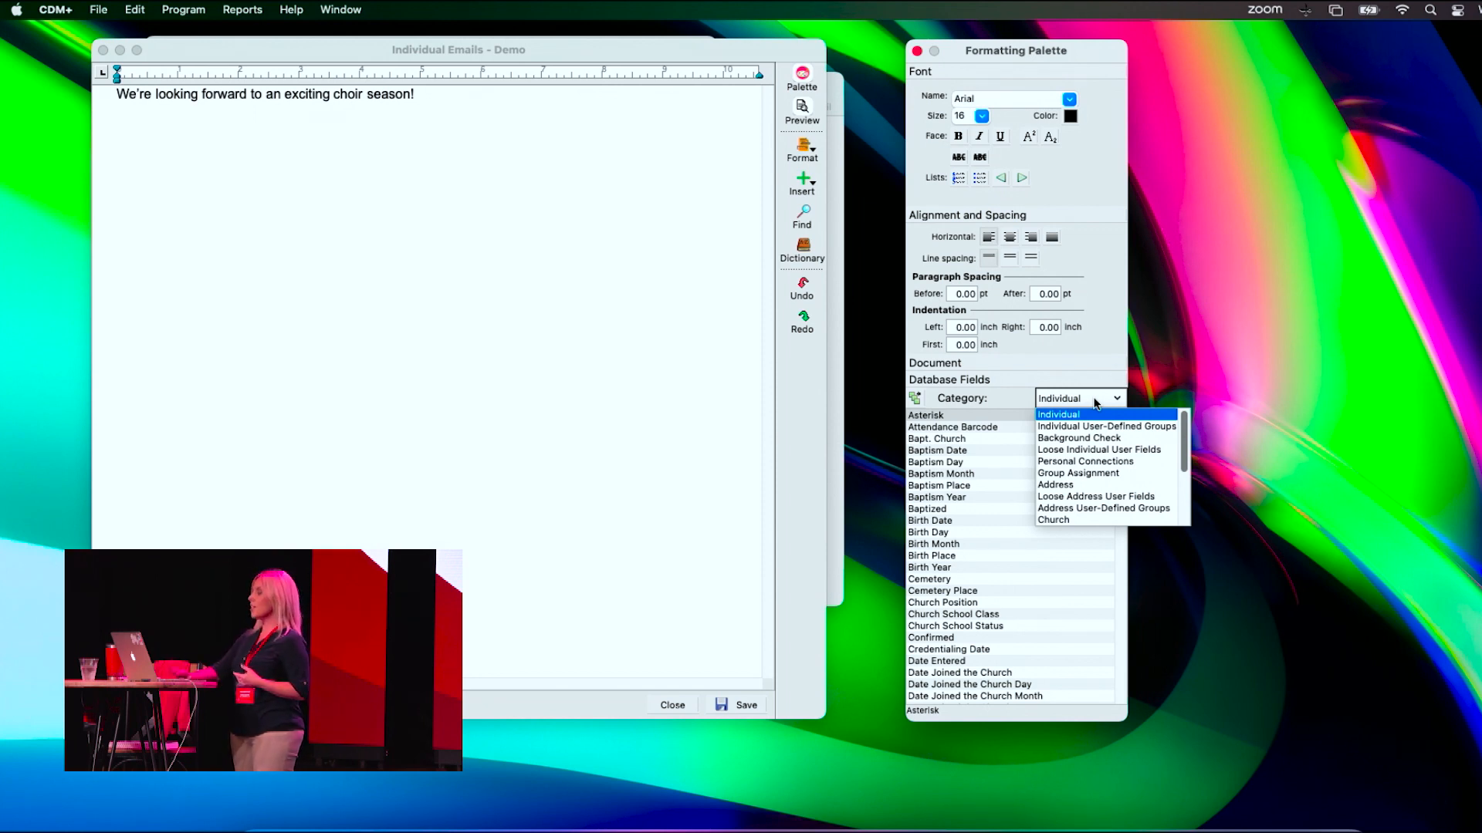
{"action": "scroll", "coordinate": [1078, 496], "scroll_direction": "down", "scroll_amount": 4}
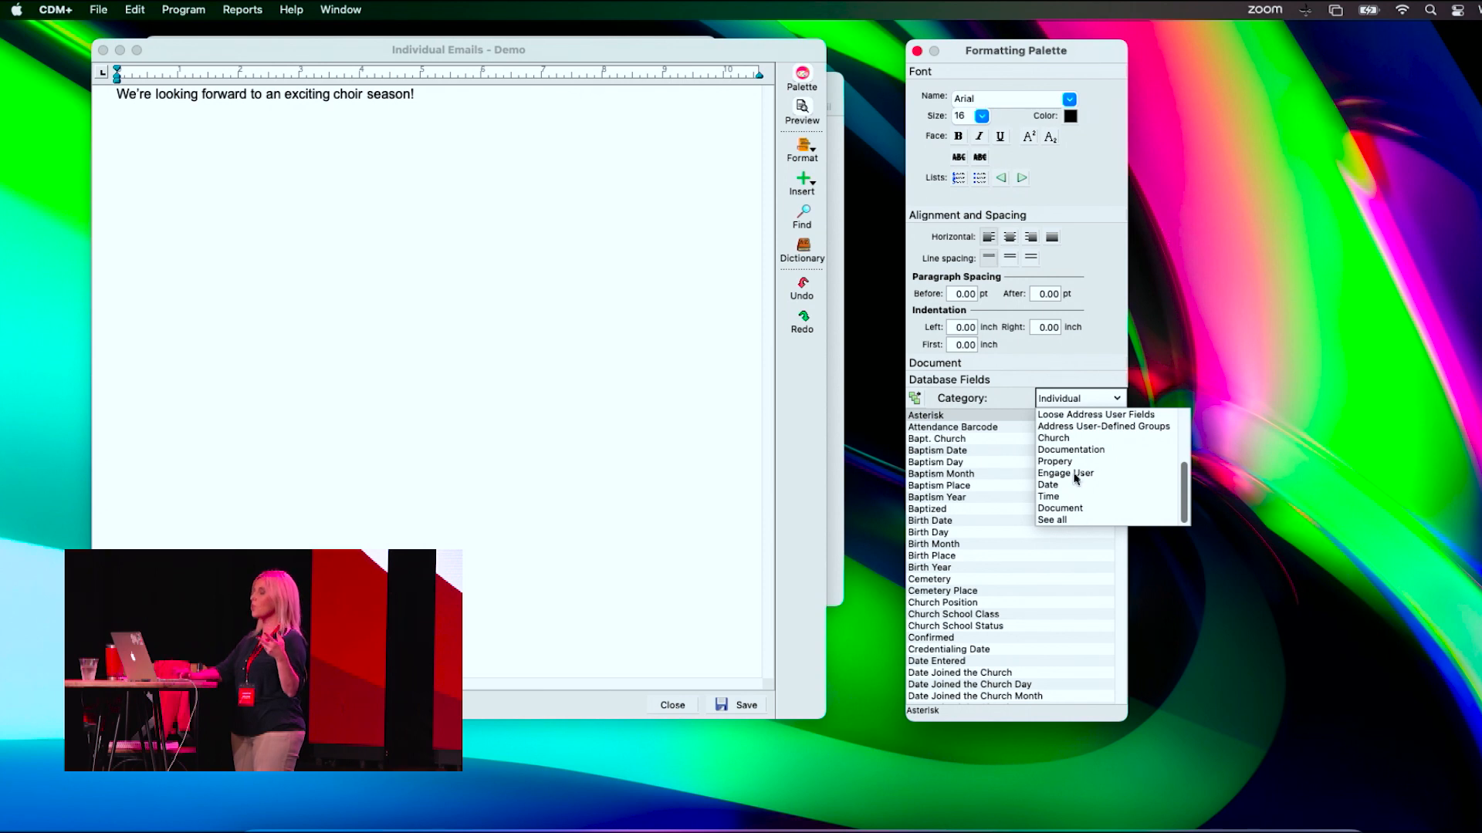
{"action": "left_click", "coordinate": [1054, 438]}
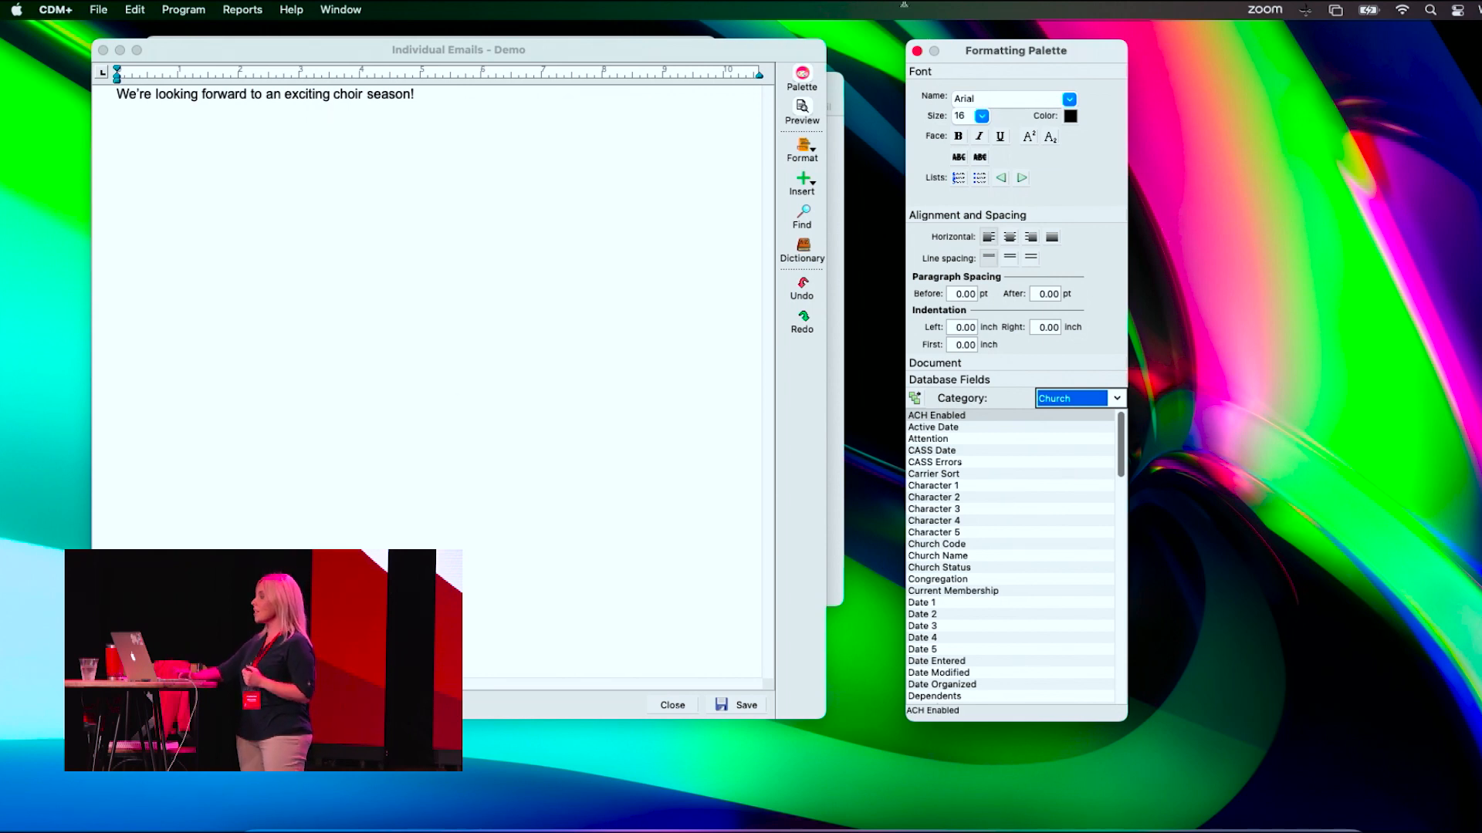
{"action": "left_click", "coordinate": [803, 89]}
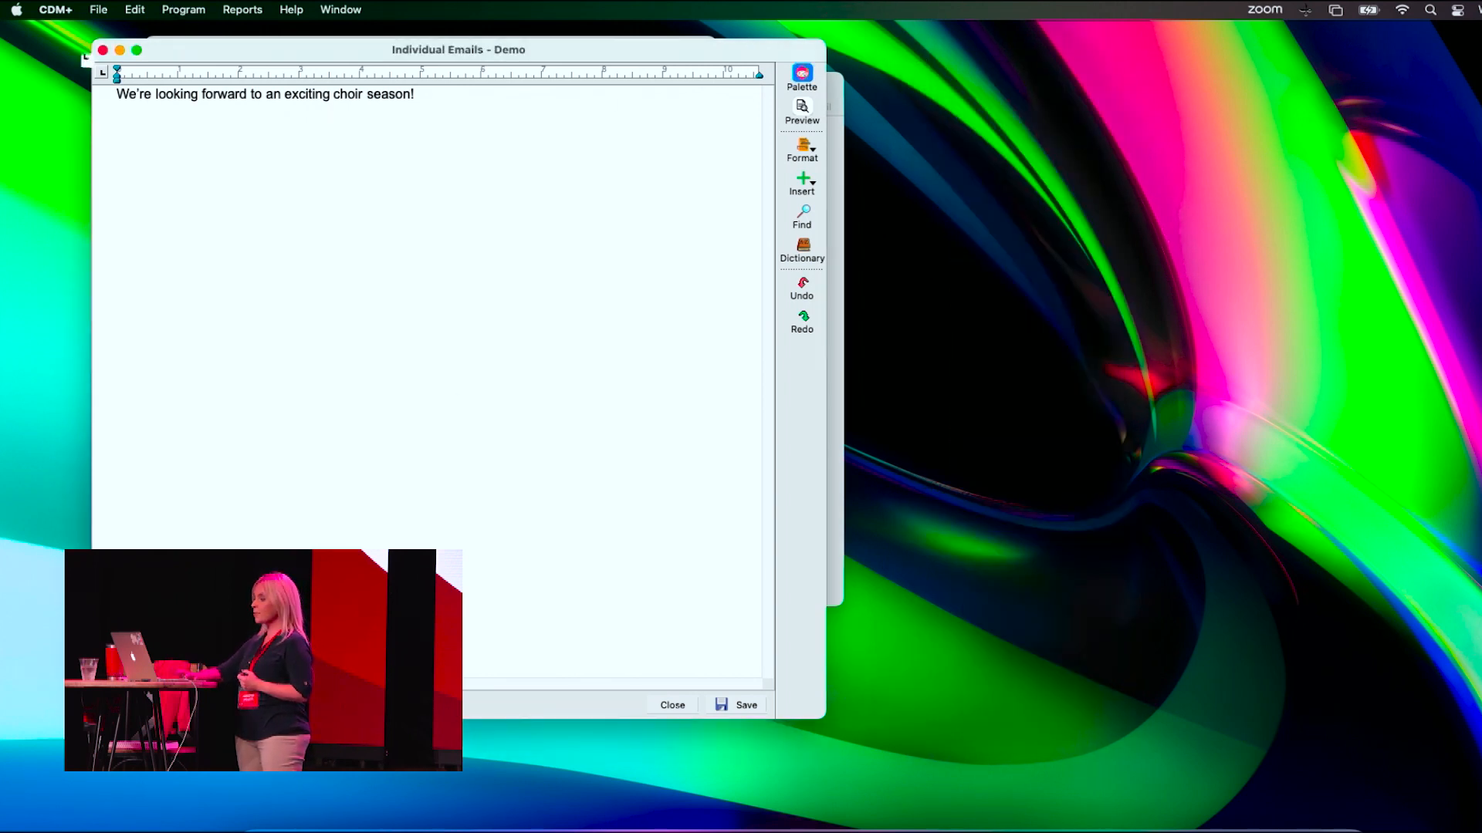
{"action": "left_click", "coordinate": [102, 50]}
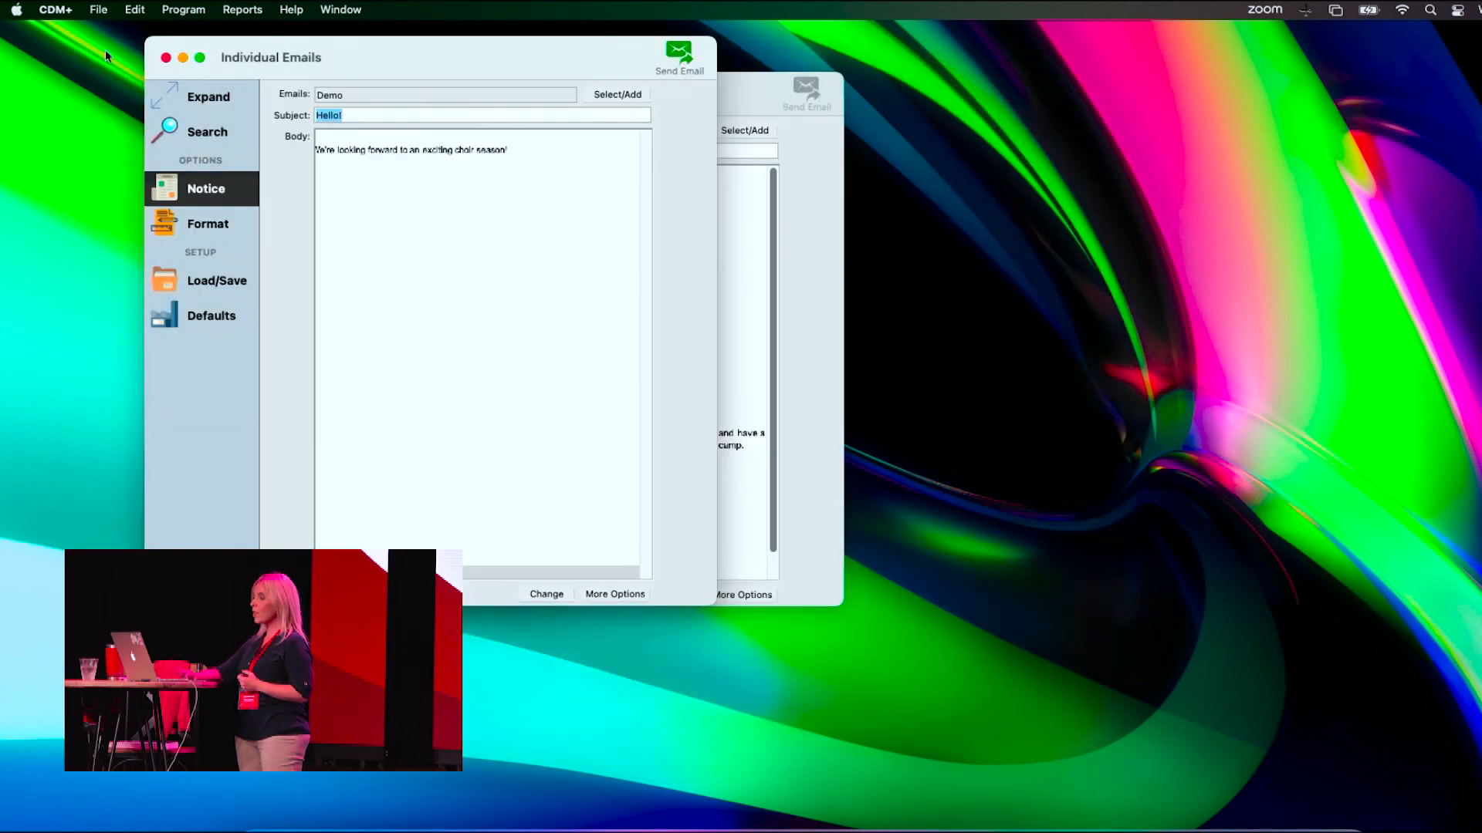
{"action": "left_click", "coordinate": [166, 58]}
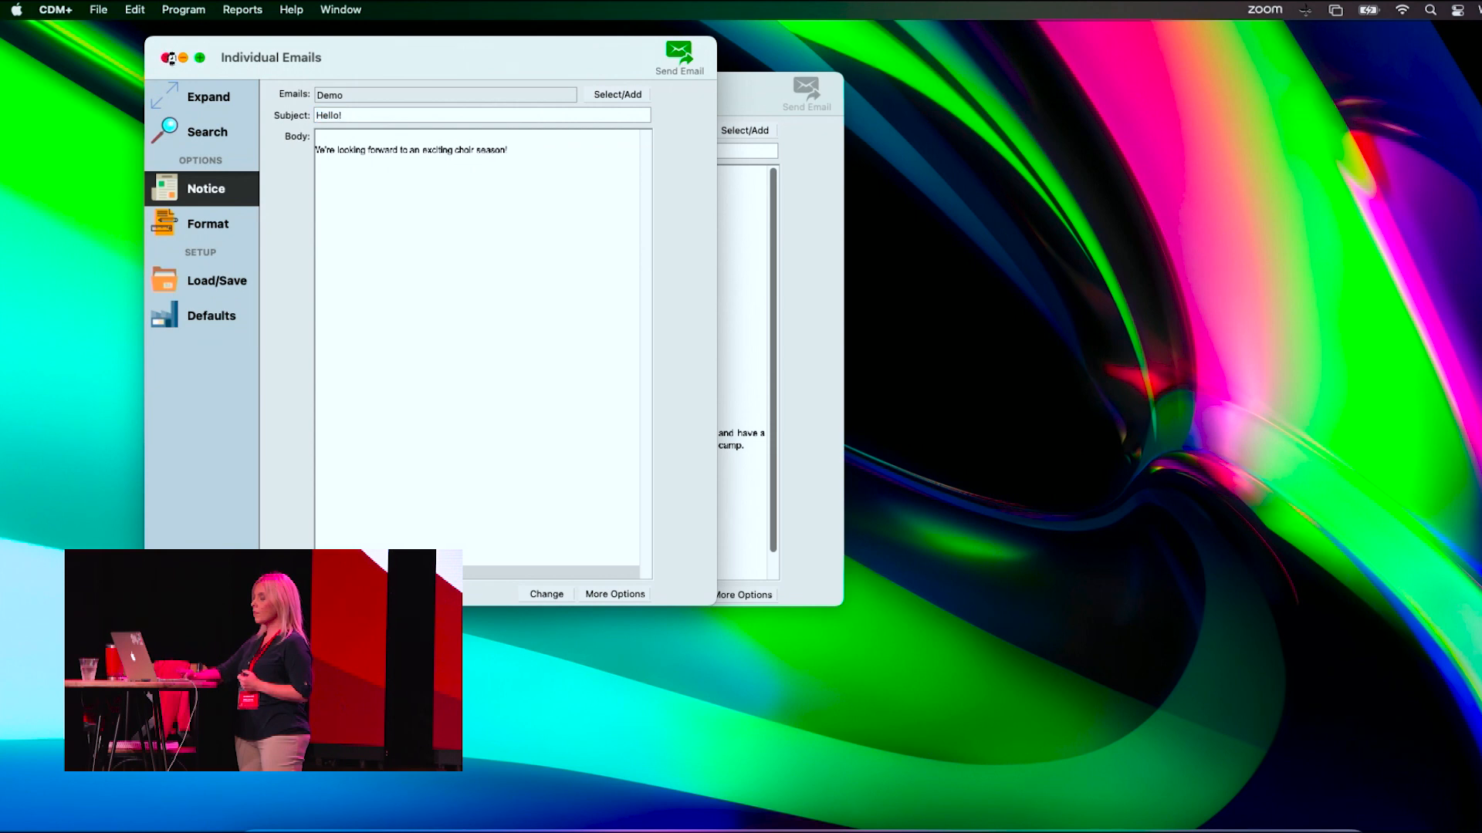
Open Registration Entry, check the sent notices of two Training registrants, and close the window.
{"action": "left_click", "coordinate": [193, 9]}
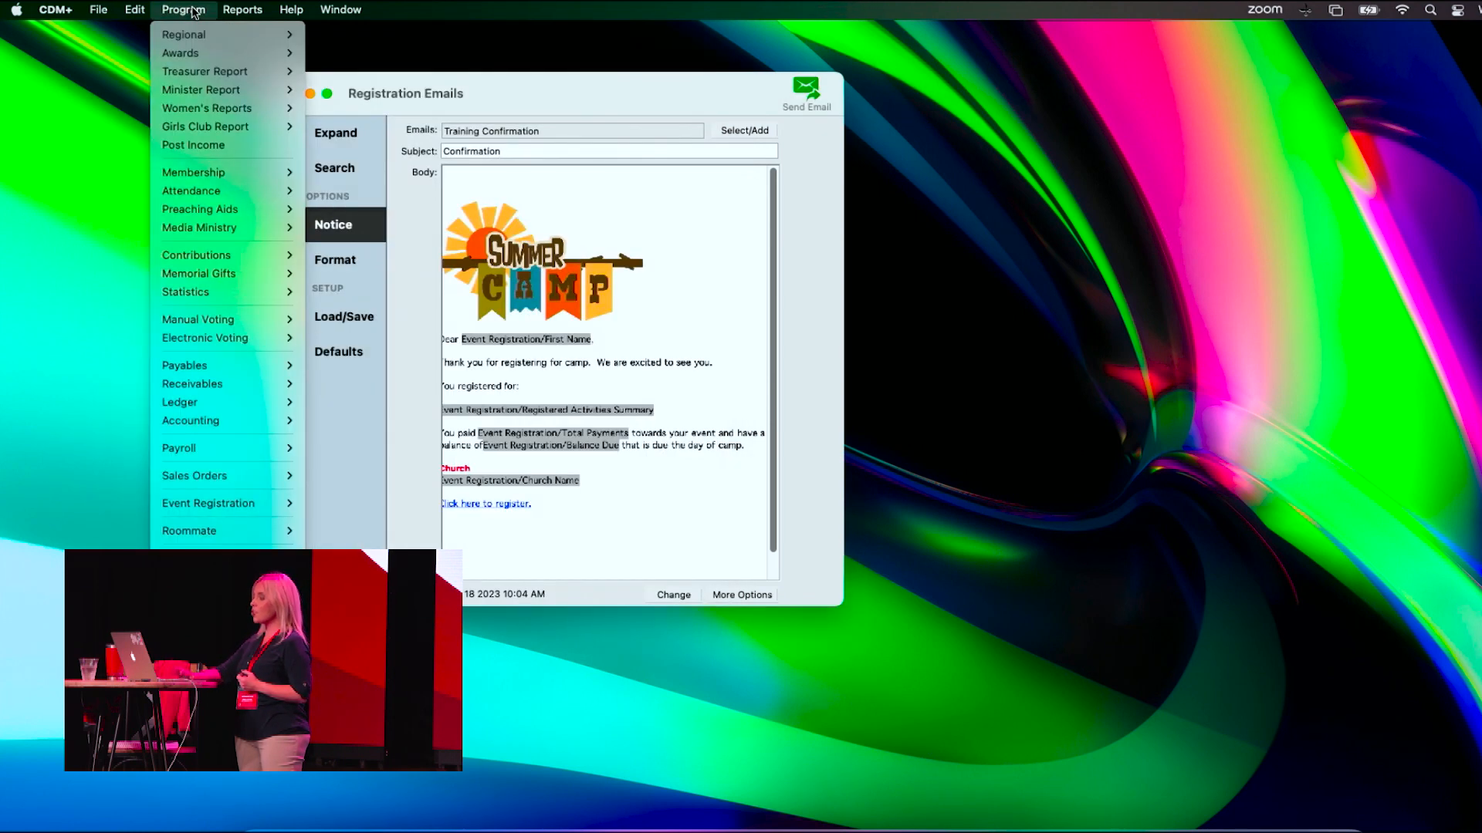
{"action": "mouse_move", "coordinate": [234, 502]}
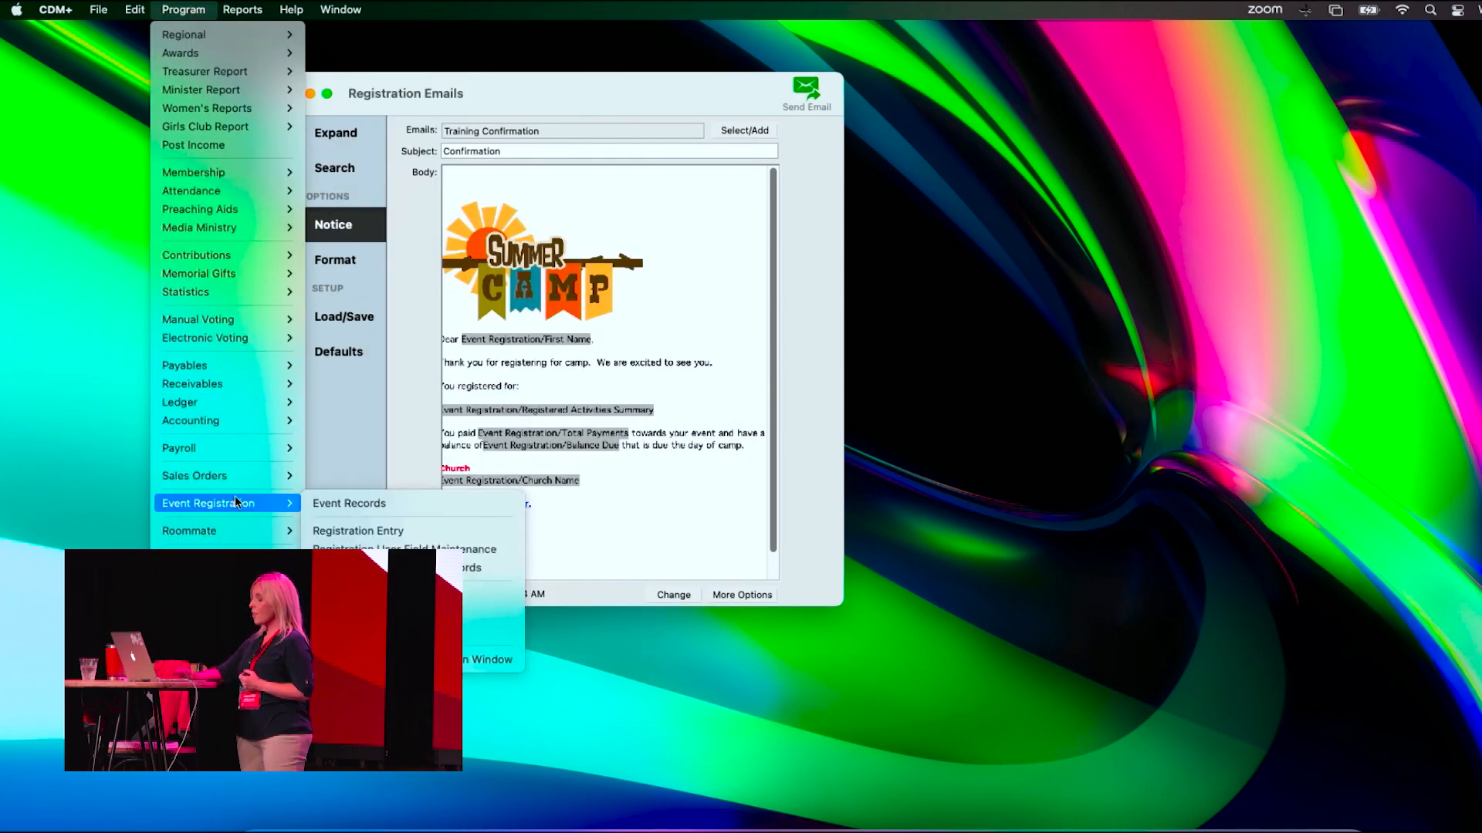
{"action": "left_click", "coordinate": [345, 529]}
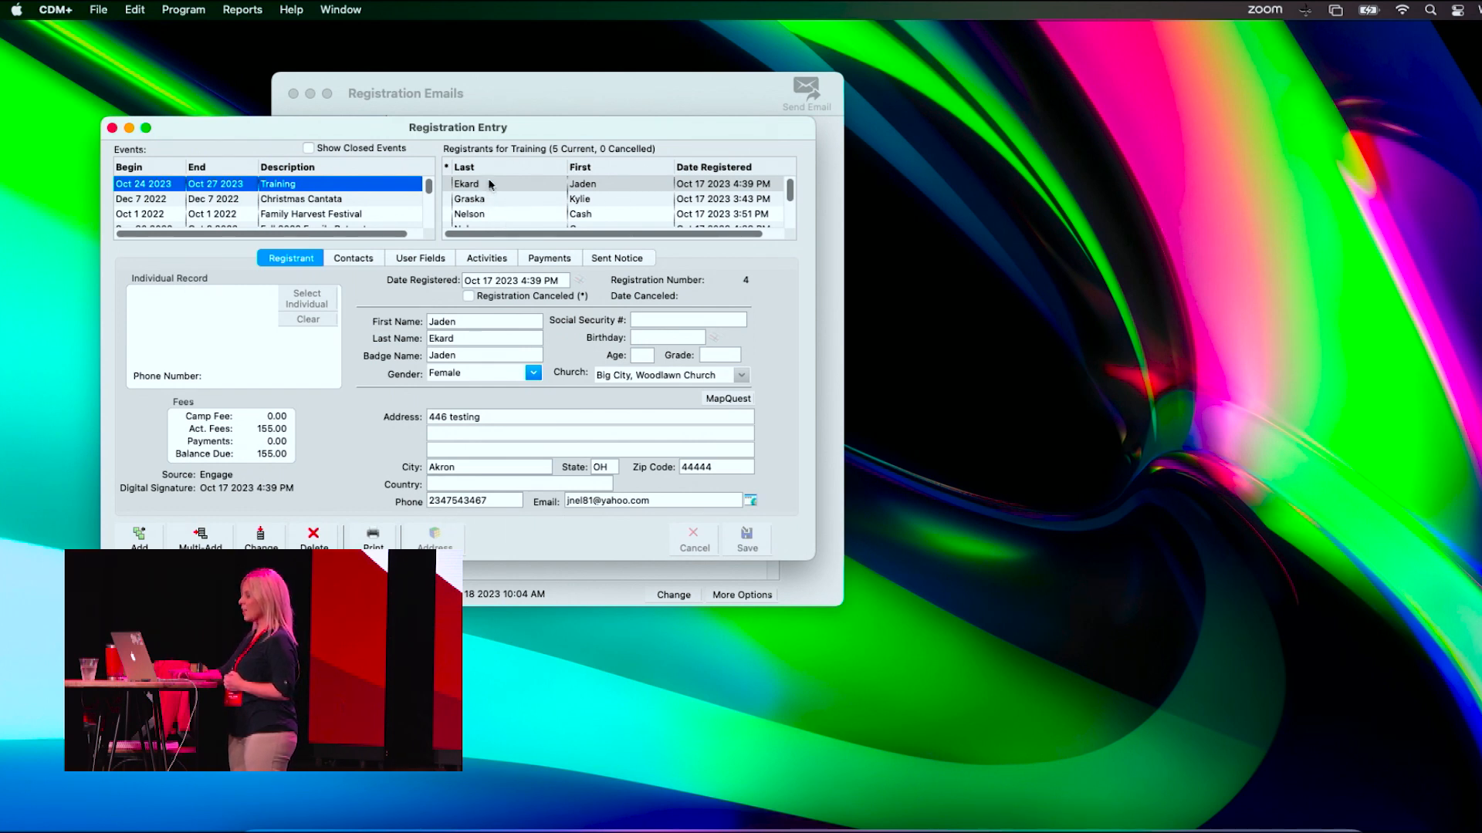
{"action": "left_click", "coordinate": [604, 260]}
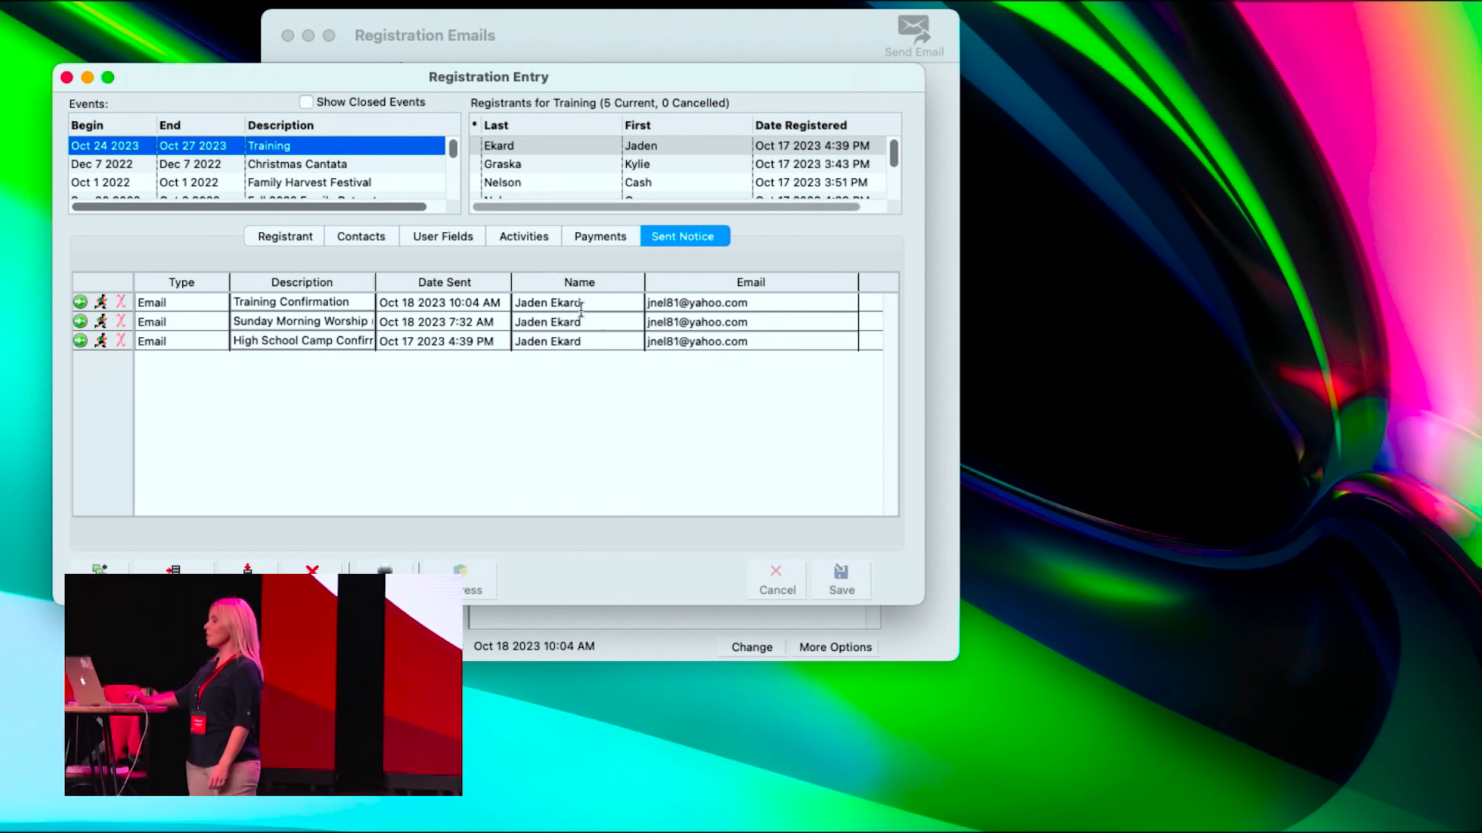
{"action": "scroll", "coordinate": [604, 162], "scroll_direction": "down", "scroll_amount": 2}
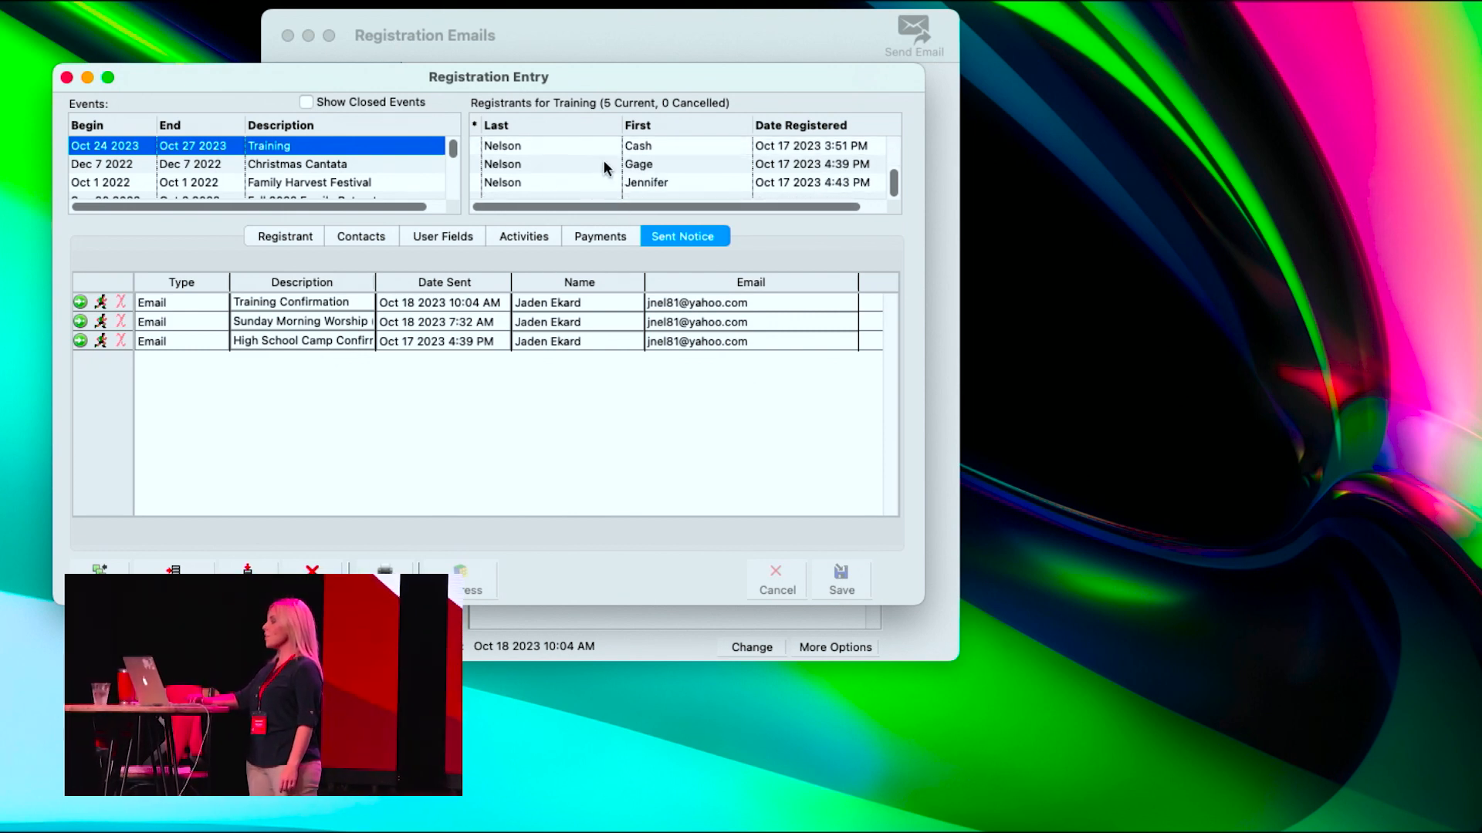
{"action": "left_click", "coordinate": [603, 162]}
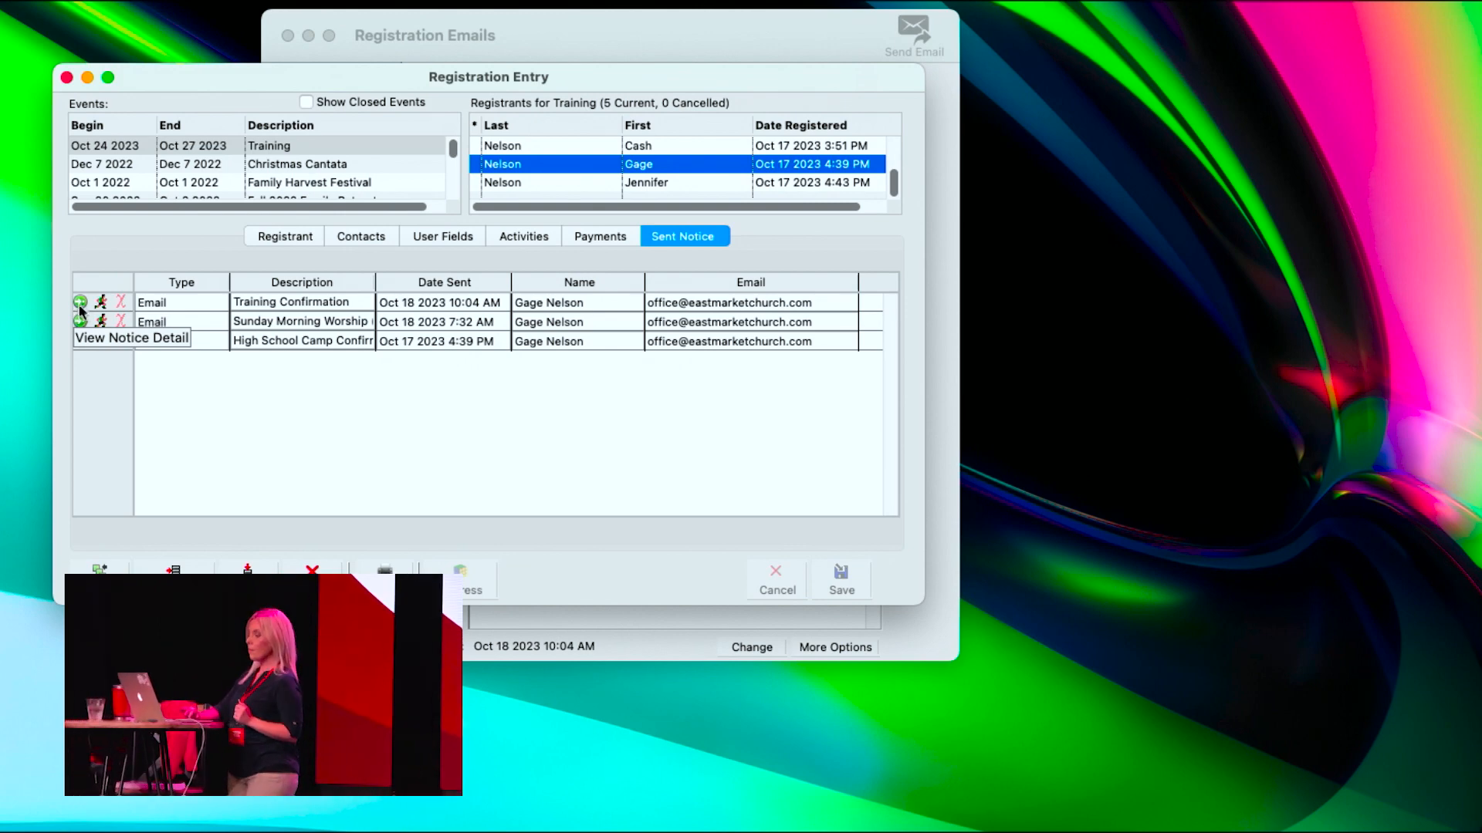
{"action": "left_click", "coordinate": [67, 77]}
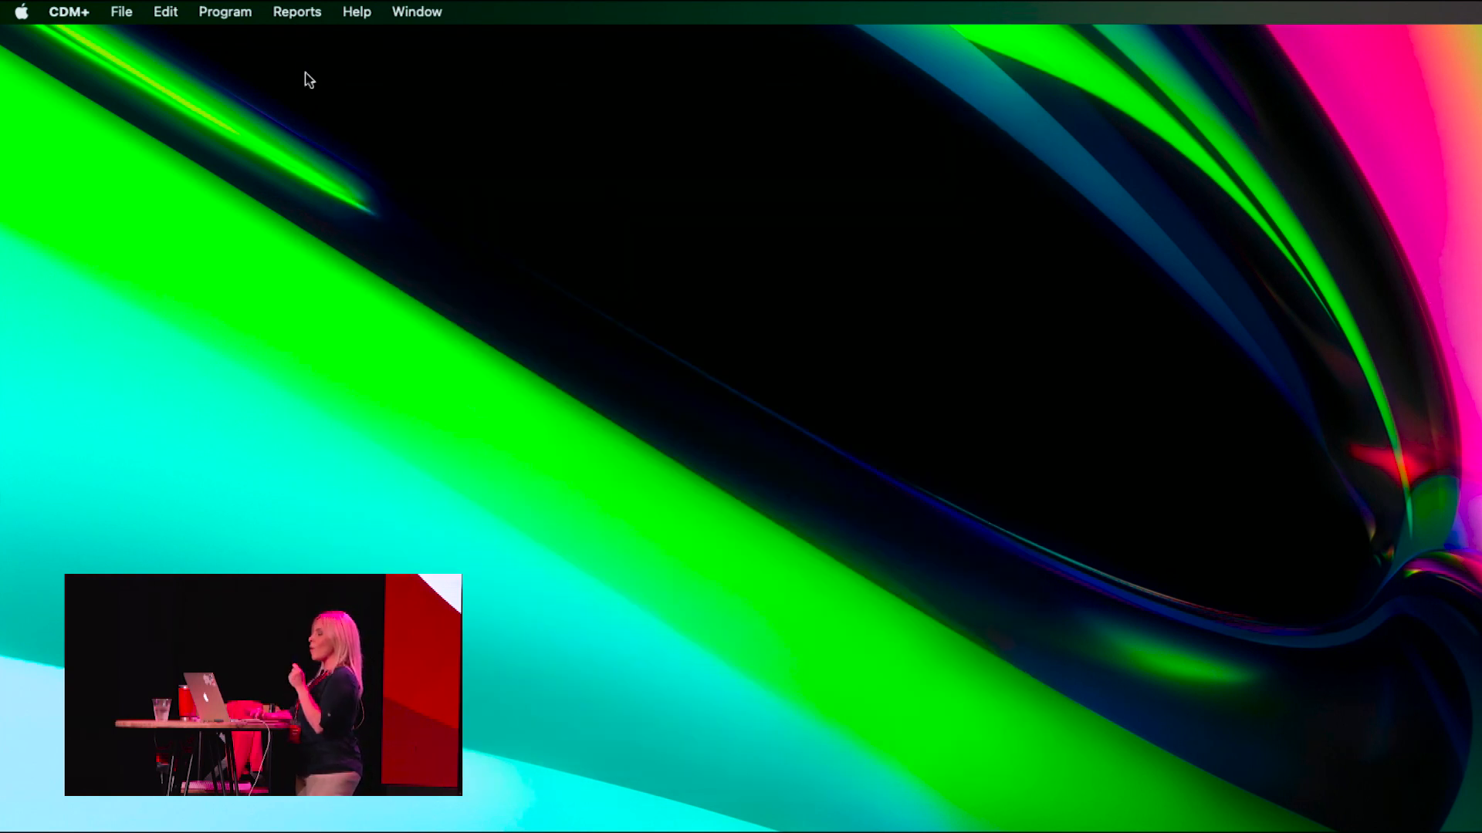
Open the Activity Custom Listing and Export report for event registration.
{"action": "left_click", "coordinate": [297, 12]}
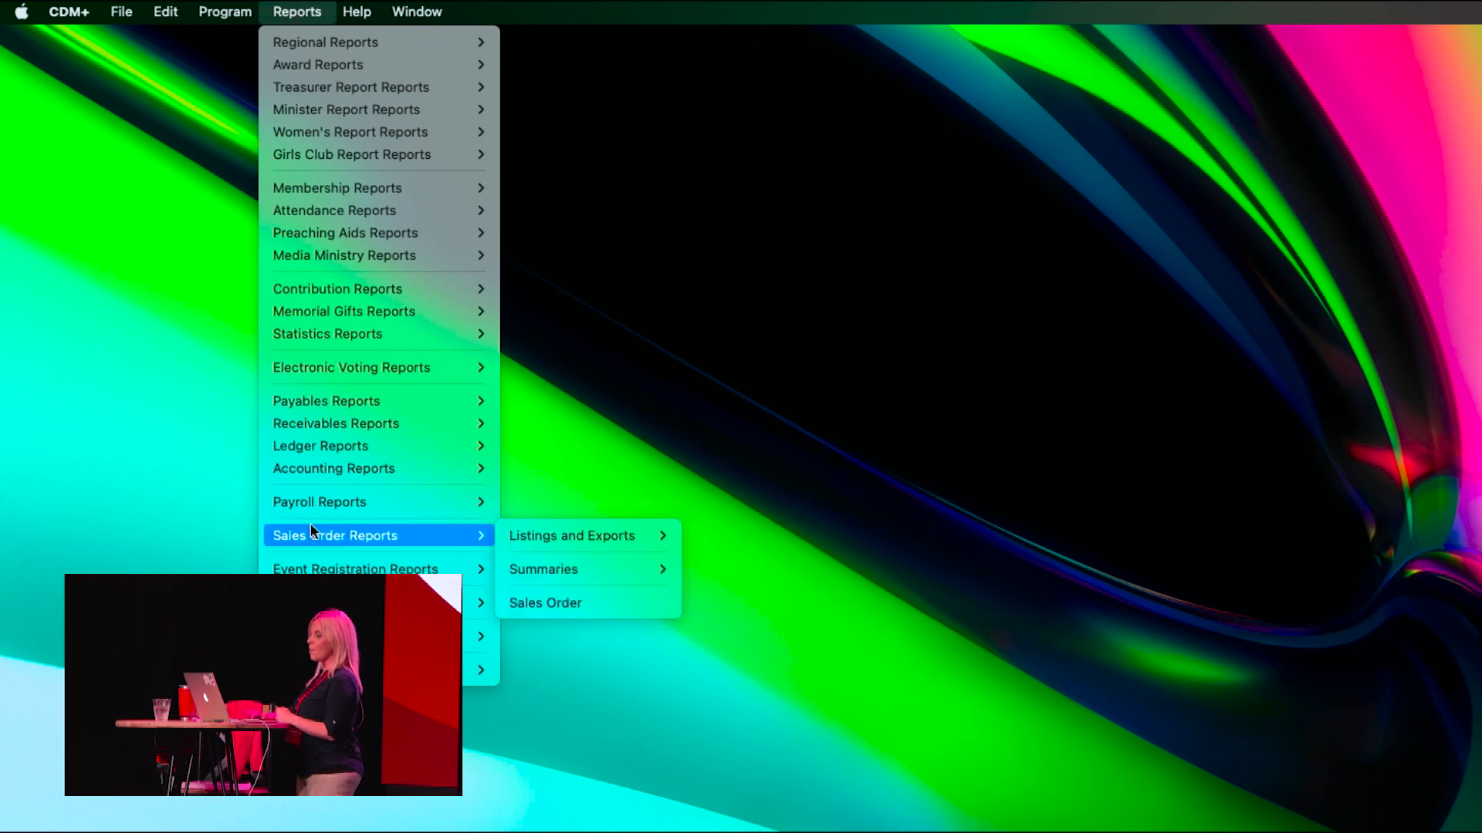
{"action": "mouse_move", "coordinate": [363, 569]}
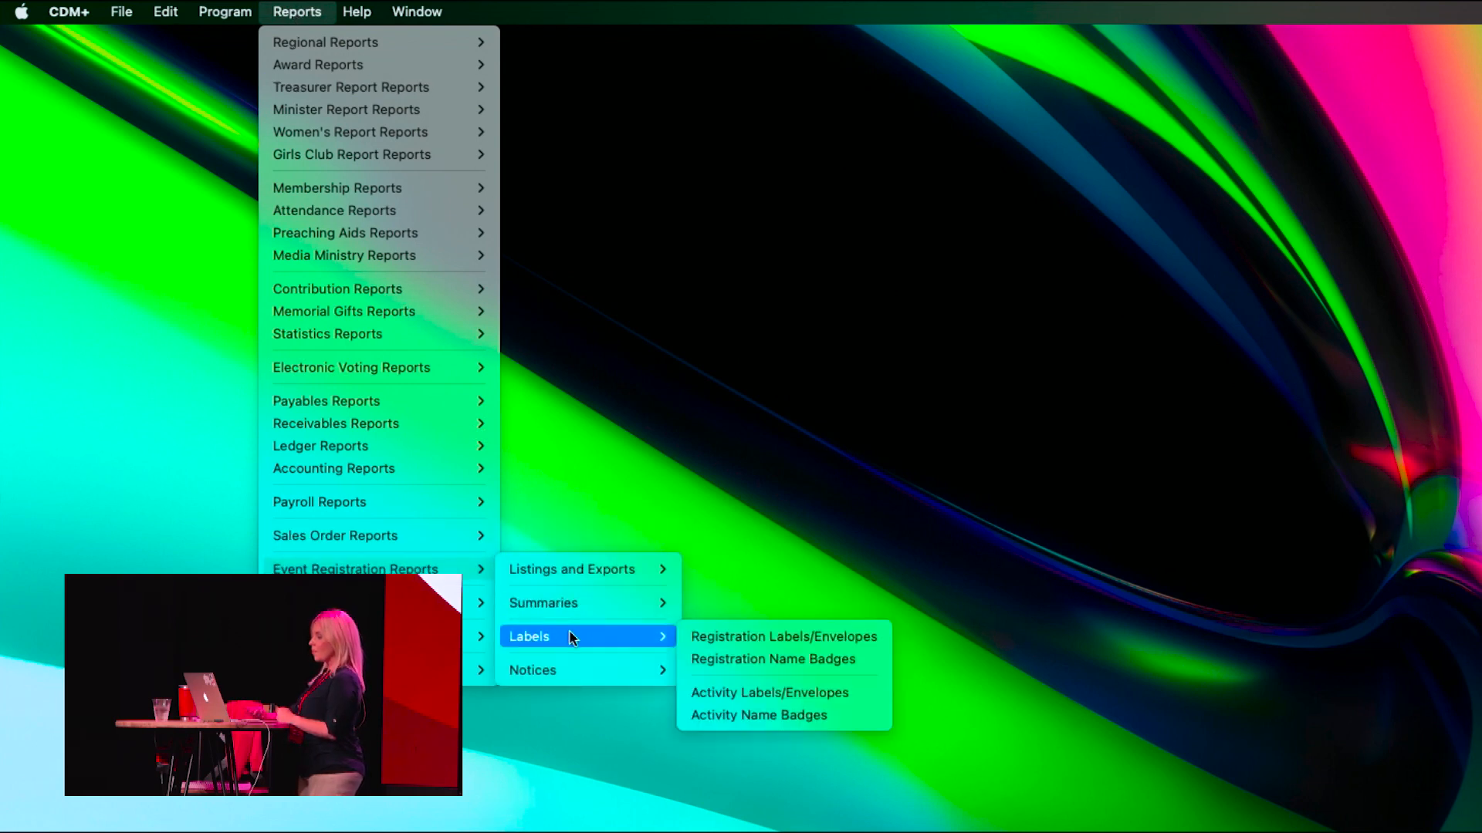
{"action": "mouse_move", "coordinate": [646, 571]}
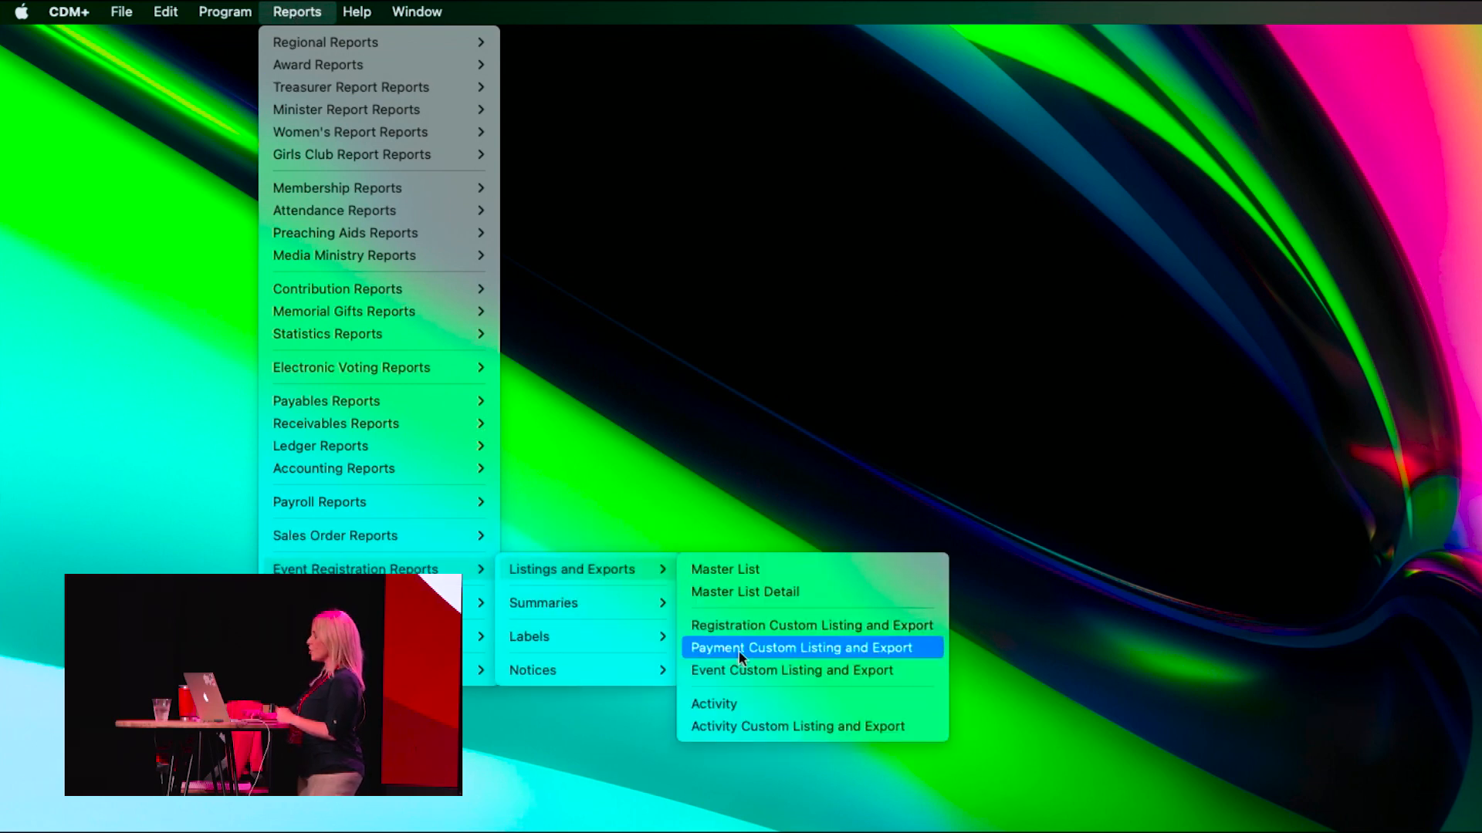
{"action": "left_click", "coordinate": [743, 727]}
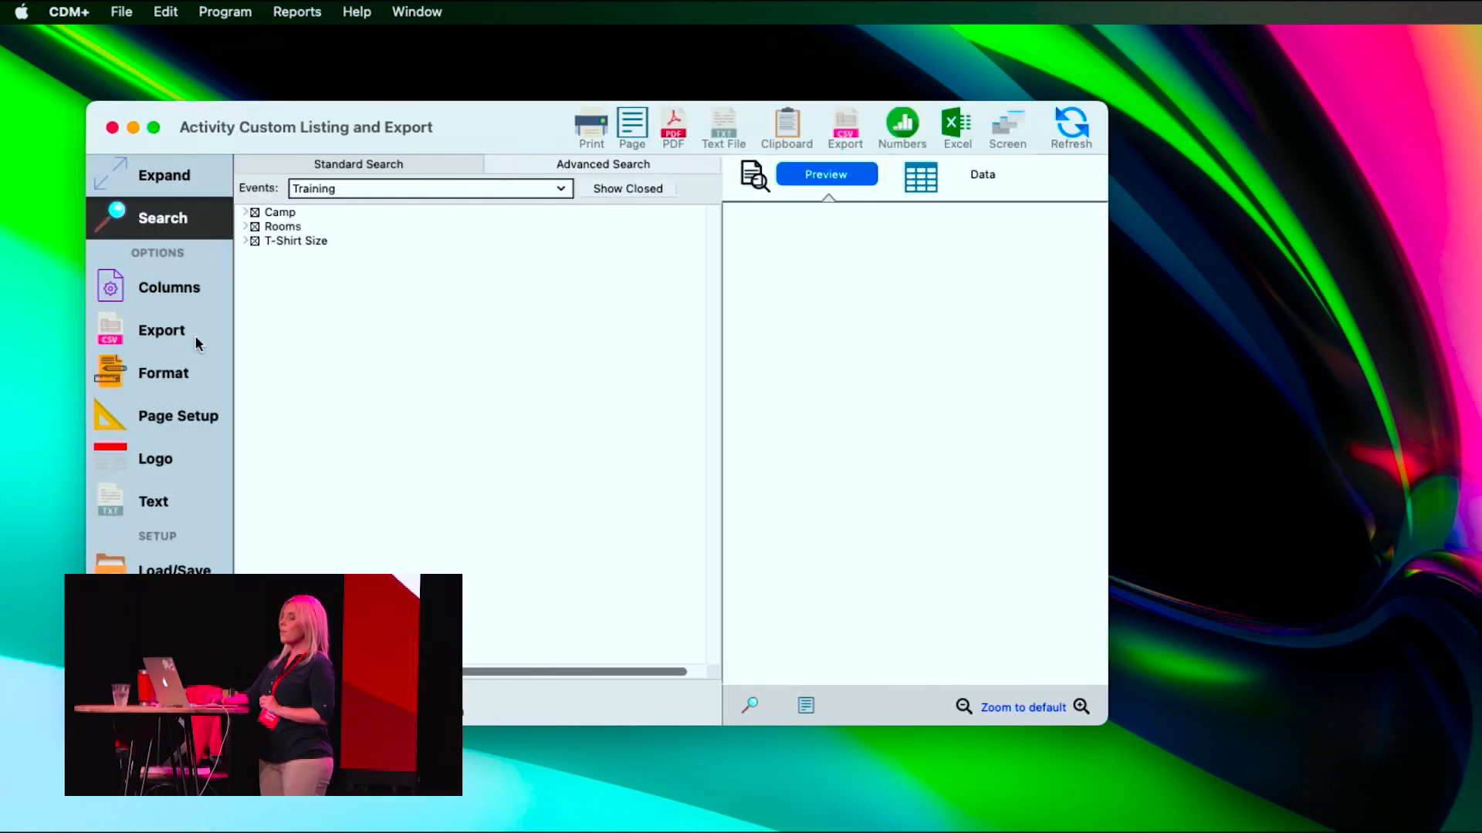
Create a new column set named Testing for the activity listing.
{"action": "left_click", "coordinate": [157, 298]}
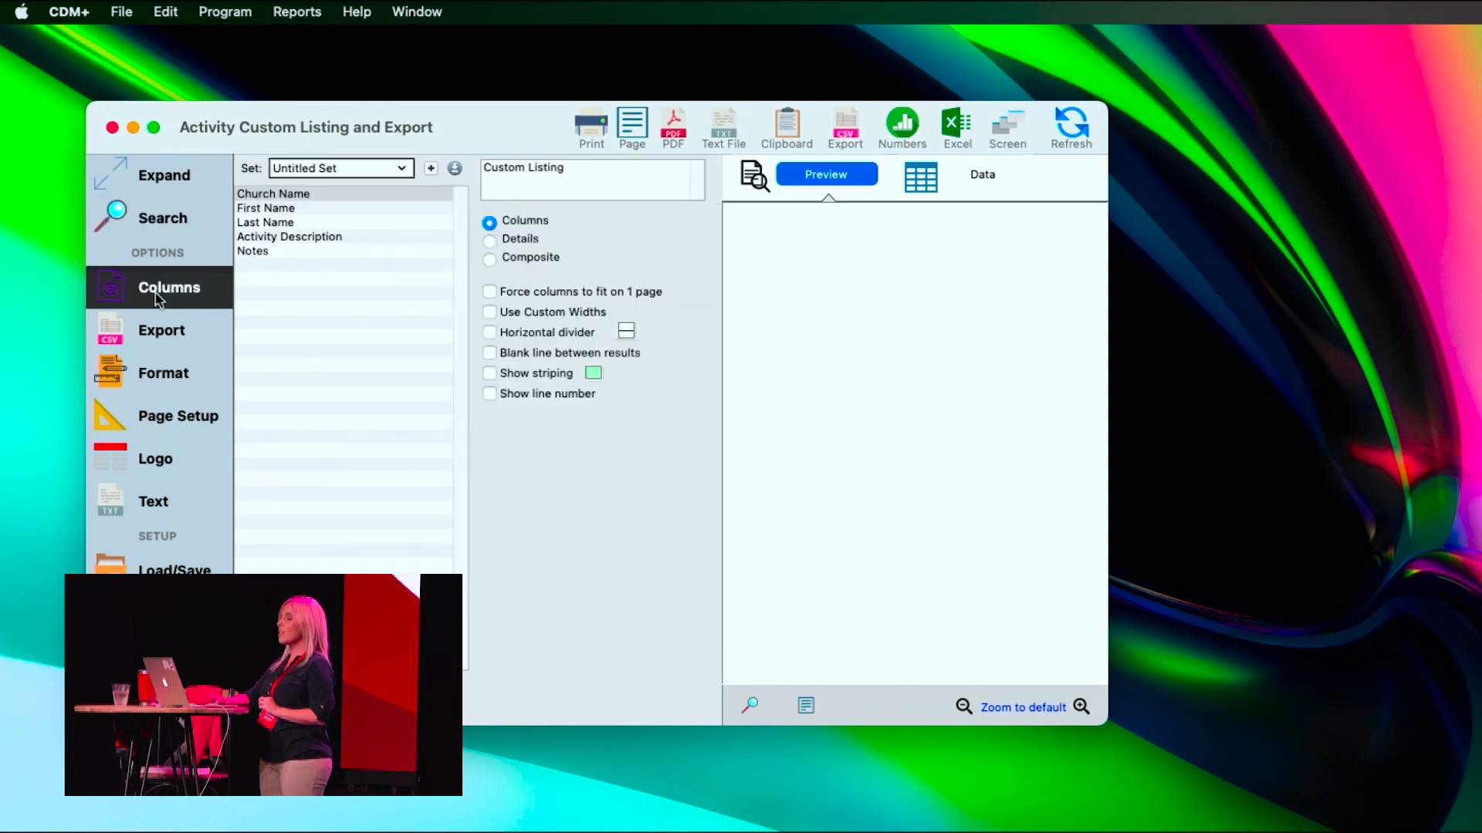
{"action": "left_click", "coordinate": [430, 169]}
{"action": "type", "text": "Testing"}
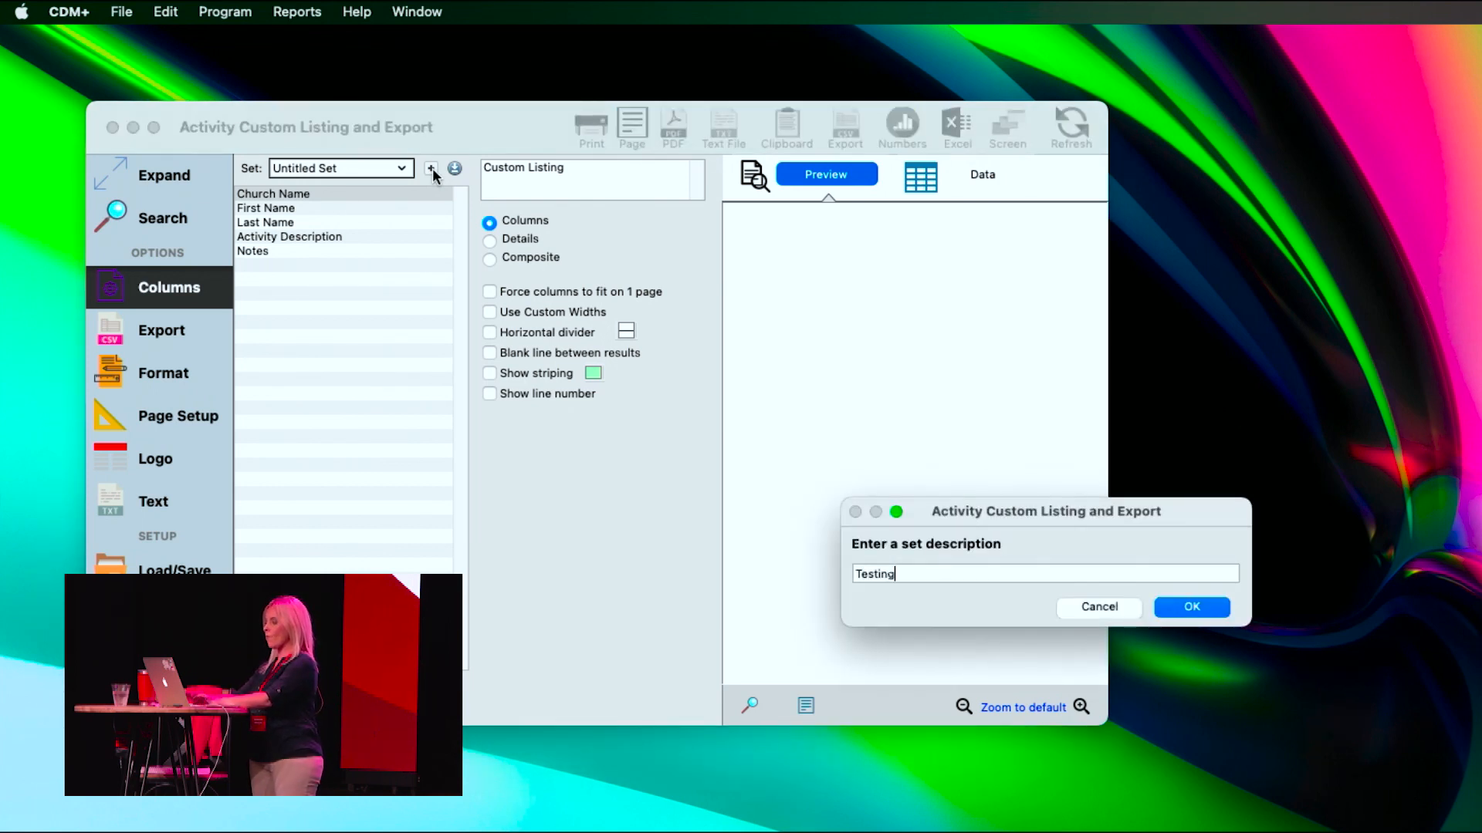
{"action": "key", "text": "Return"}
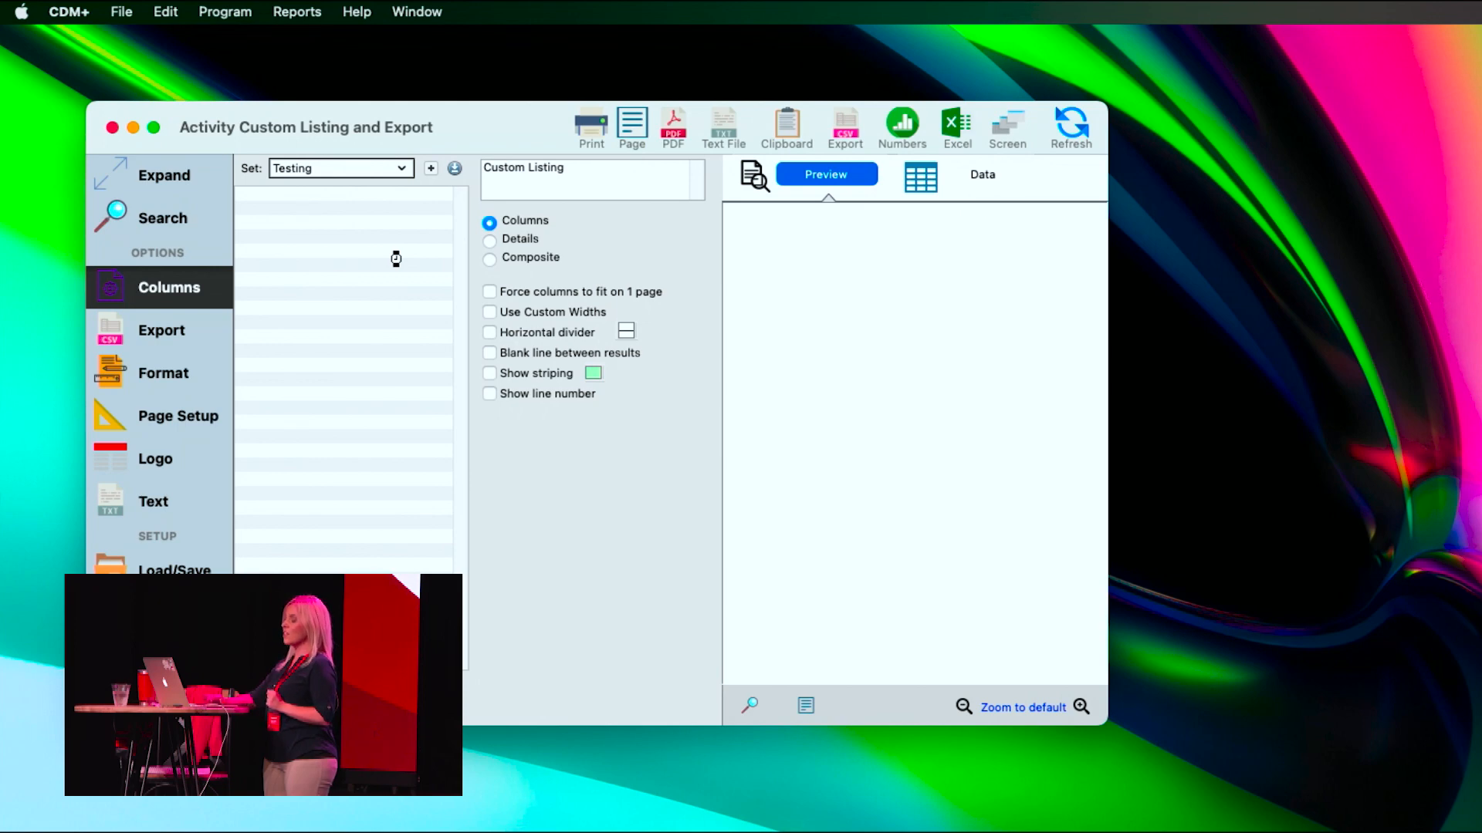
Add the Event Registration fields First Name and Last Name to the Testing set.
{"action": "scroll", "coordinate": [417, 455], "scroll_direction": "down", "scroll_amount": 8}
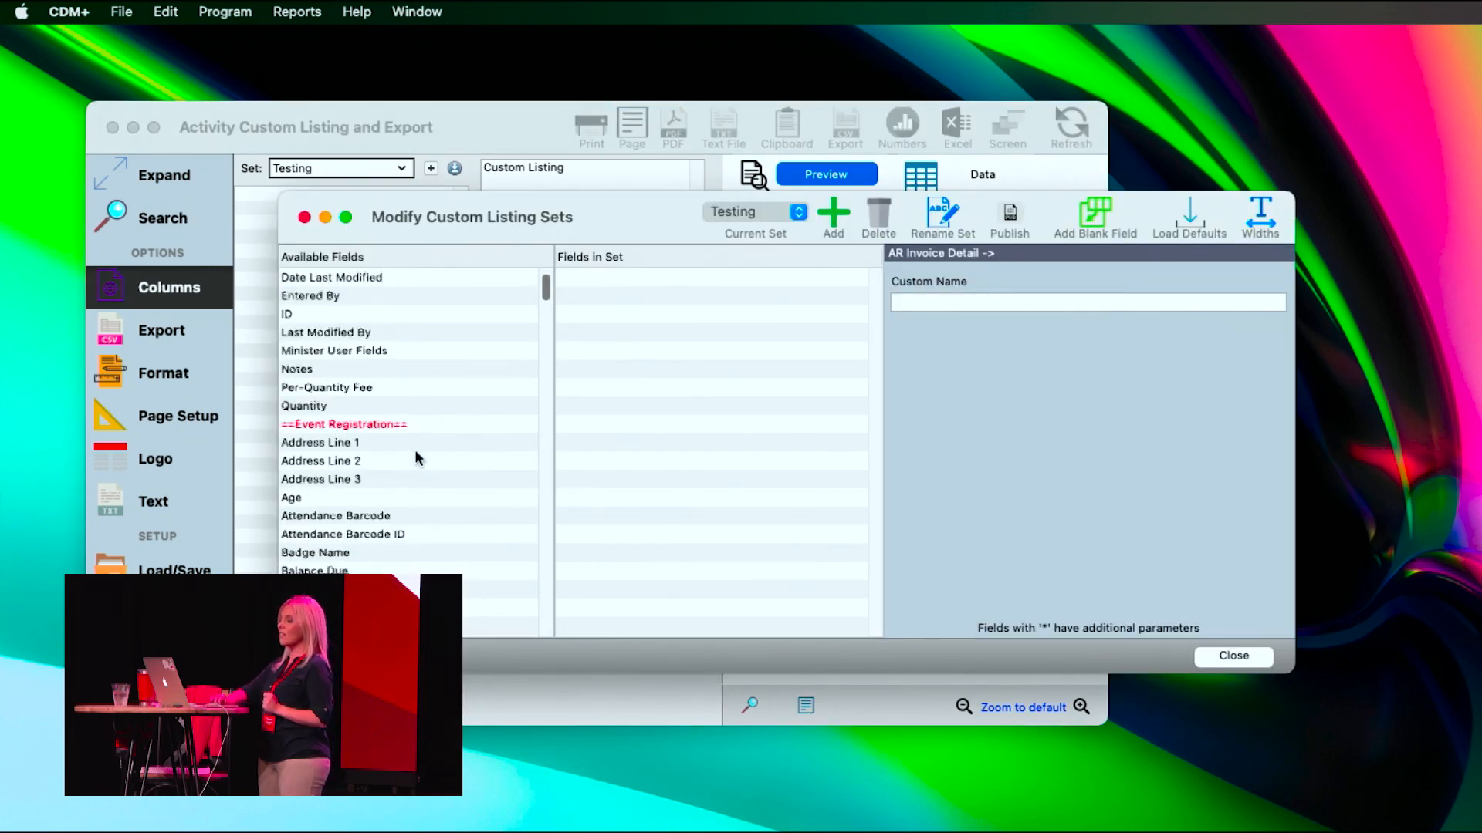
{"action": "scroll", "coordinate": [414, 446], "scroll_direction": "down", "scroll_amount": 20}
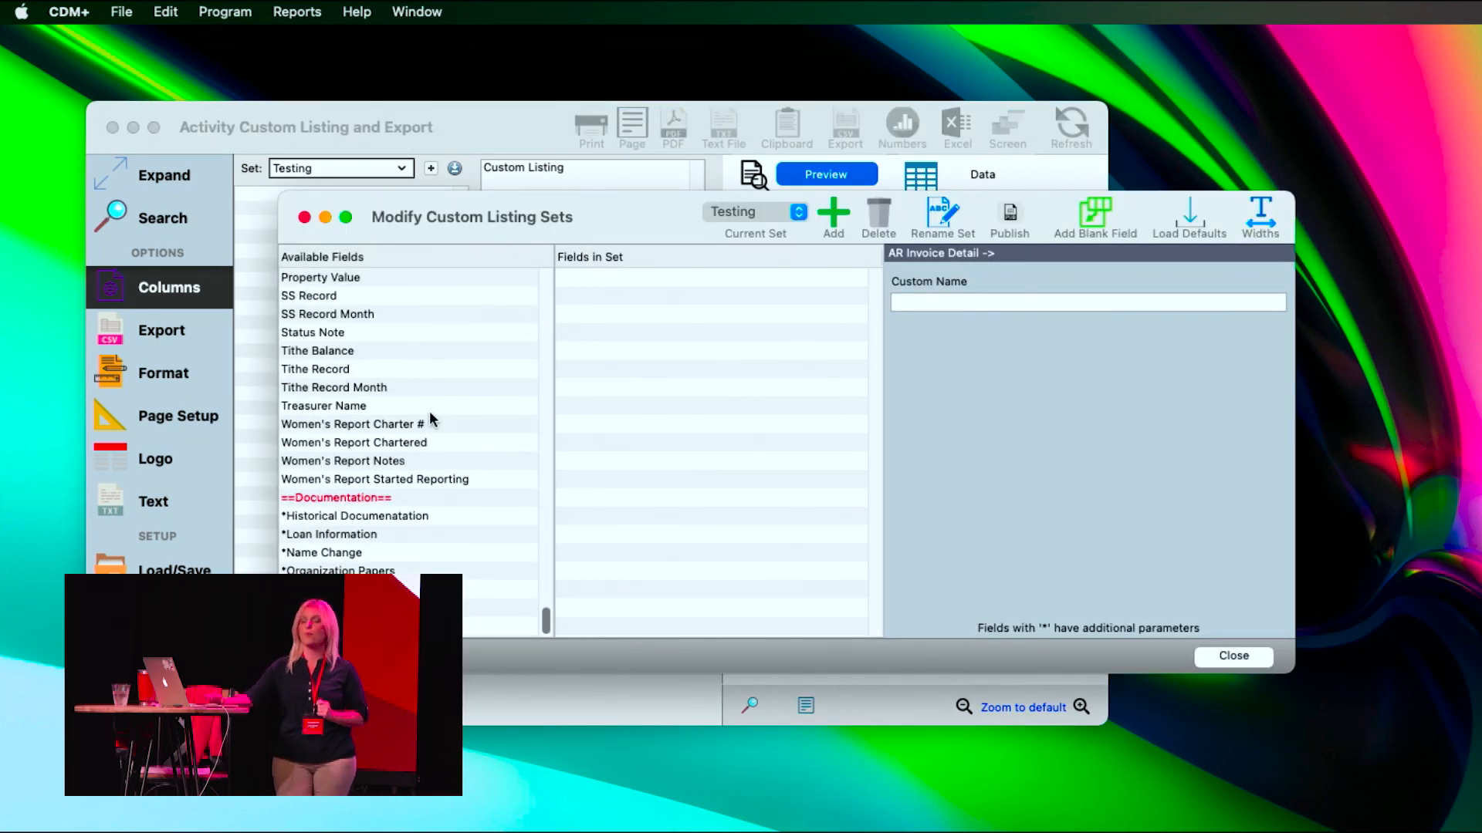
{"action": "scroll", "coordinate": [430, 417], "scroll_direction": "up", "scroll_amount": 20}
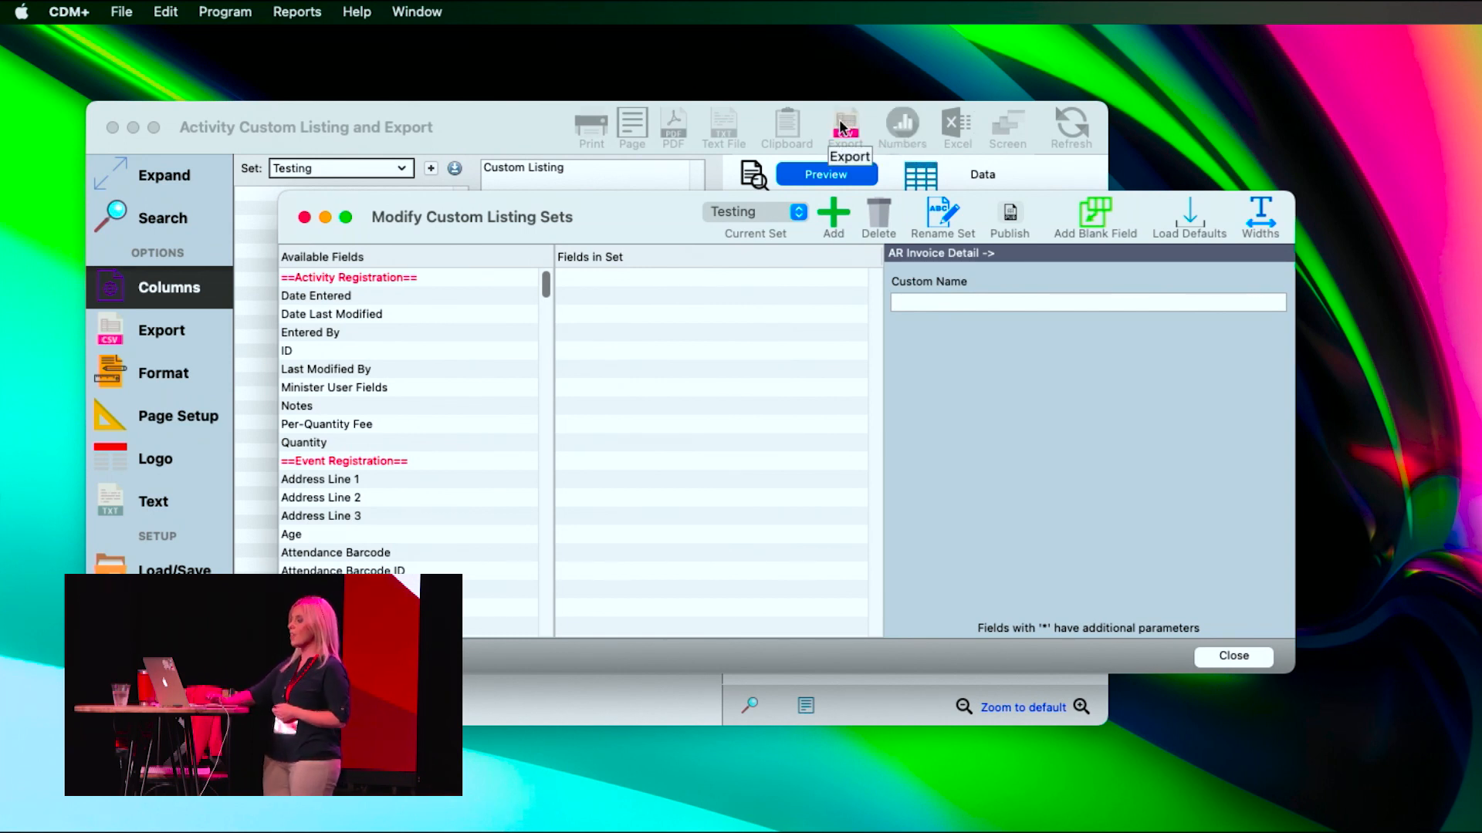
{"action": "scroll", "coordinate": [482, 456], "scroll_direction": "down", "scroll_amount": 2}
{"action": "scroll", "coordinate": [483, 457], "scroll_direction": "down", "scroll_amount": 8}
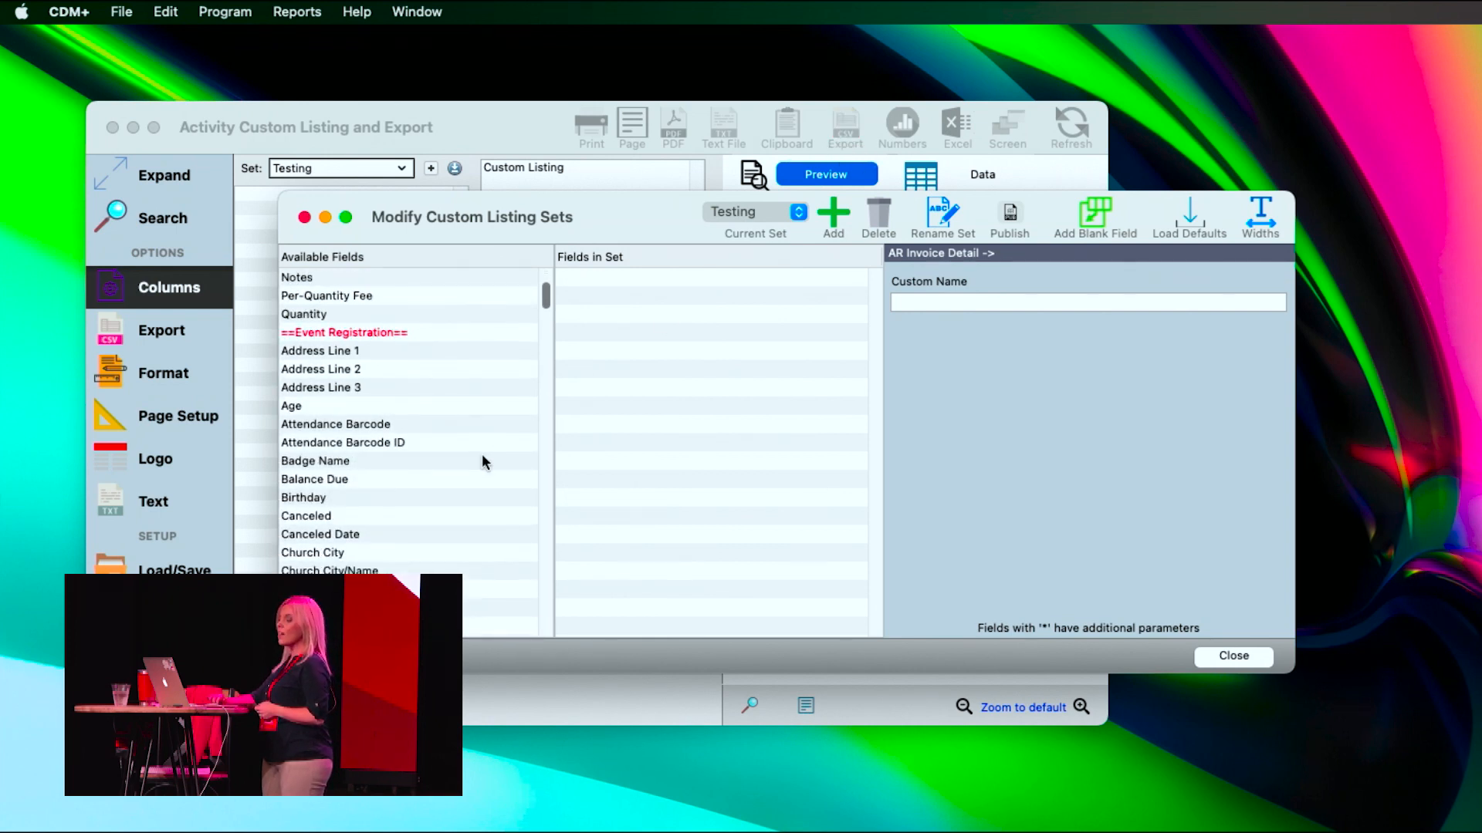
{"action": "scroll", "coordinate": [482, 457], "scroll_direction": "down", "scroll_amount": 15}
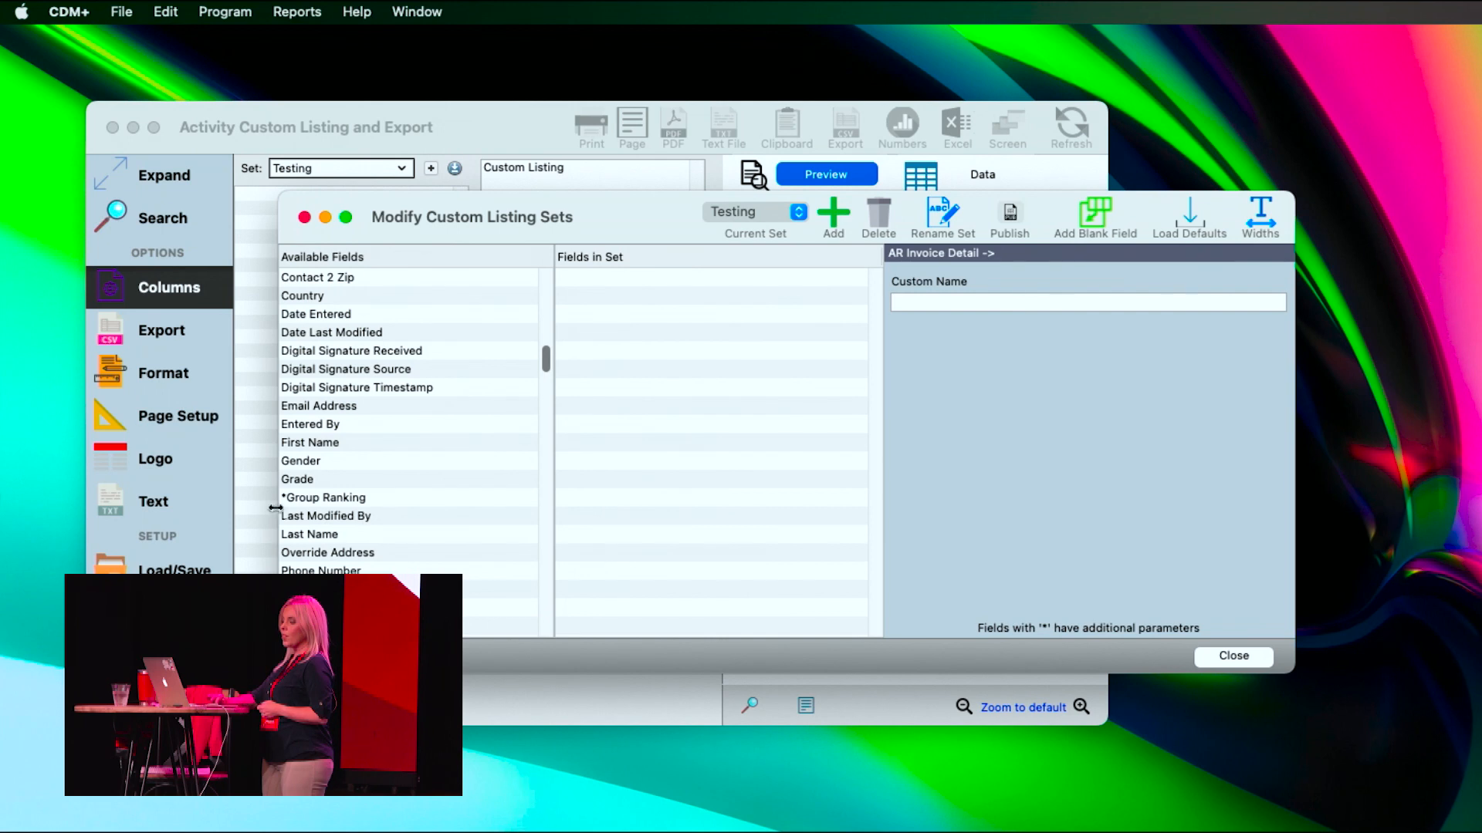
{"action": "double_click", "coordinate": [309, 442]}
{"action": "scroll", "coordinate": [309, 440], "scroll_direction": "down", "scroll_amount": 5}
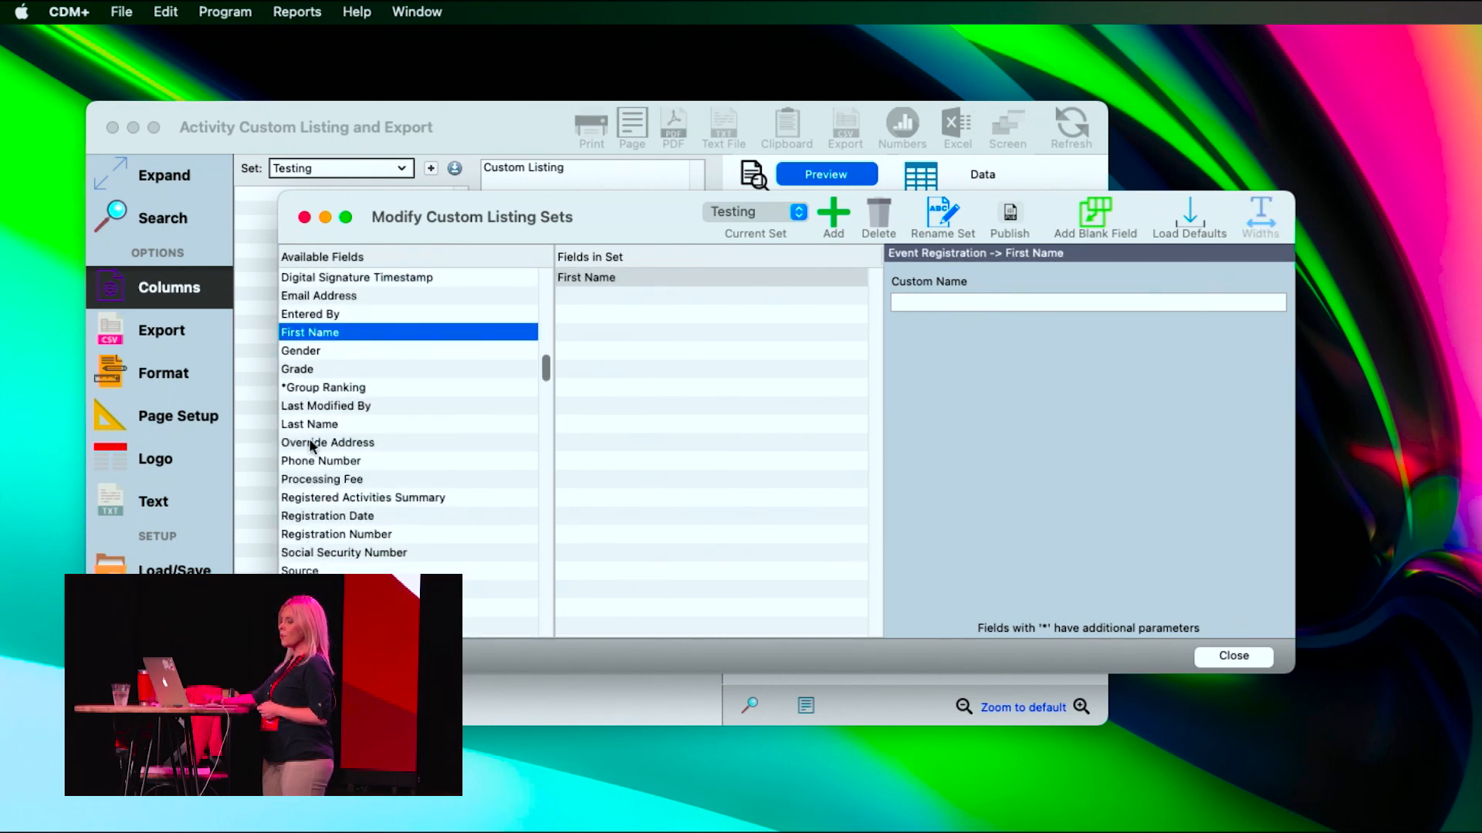
{"action": "double_click", "coordinate": [315, 424]}
{"action": "scroll", "coordinate": [315, 425], "scroll_direction": "down", "scroll_amount": 5}
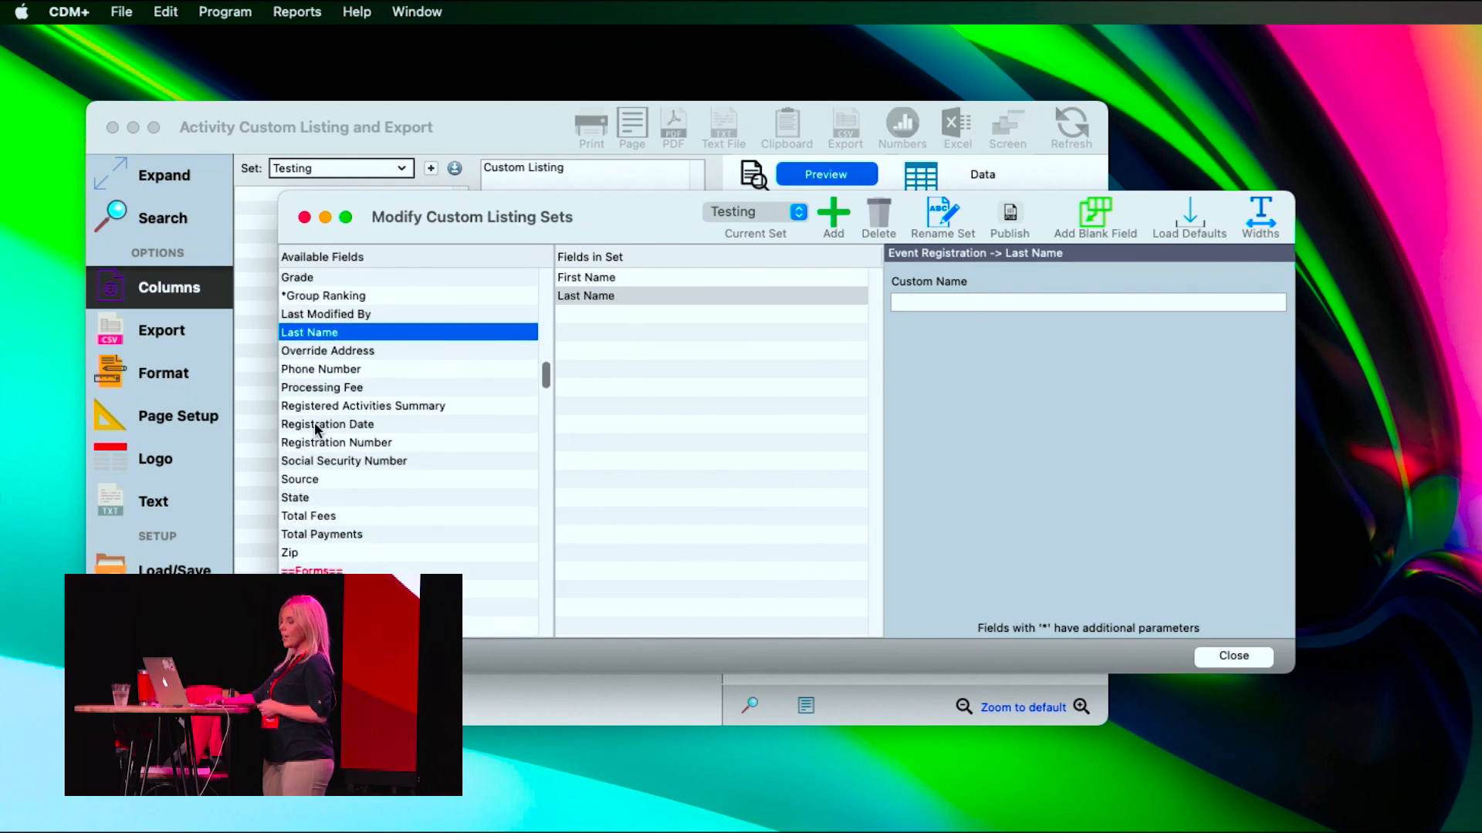
Add the Event Registration fields Total Payments and Balance Due to the Testing set.
{"action": "scroll", "coordinate": [315, 425], "scroll_direction": "down", "scroll_amount": 1}
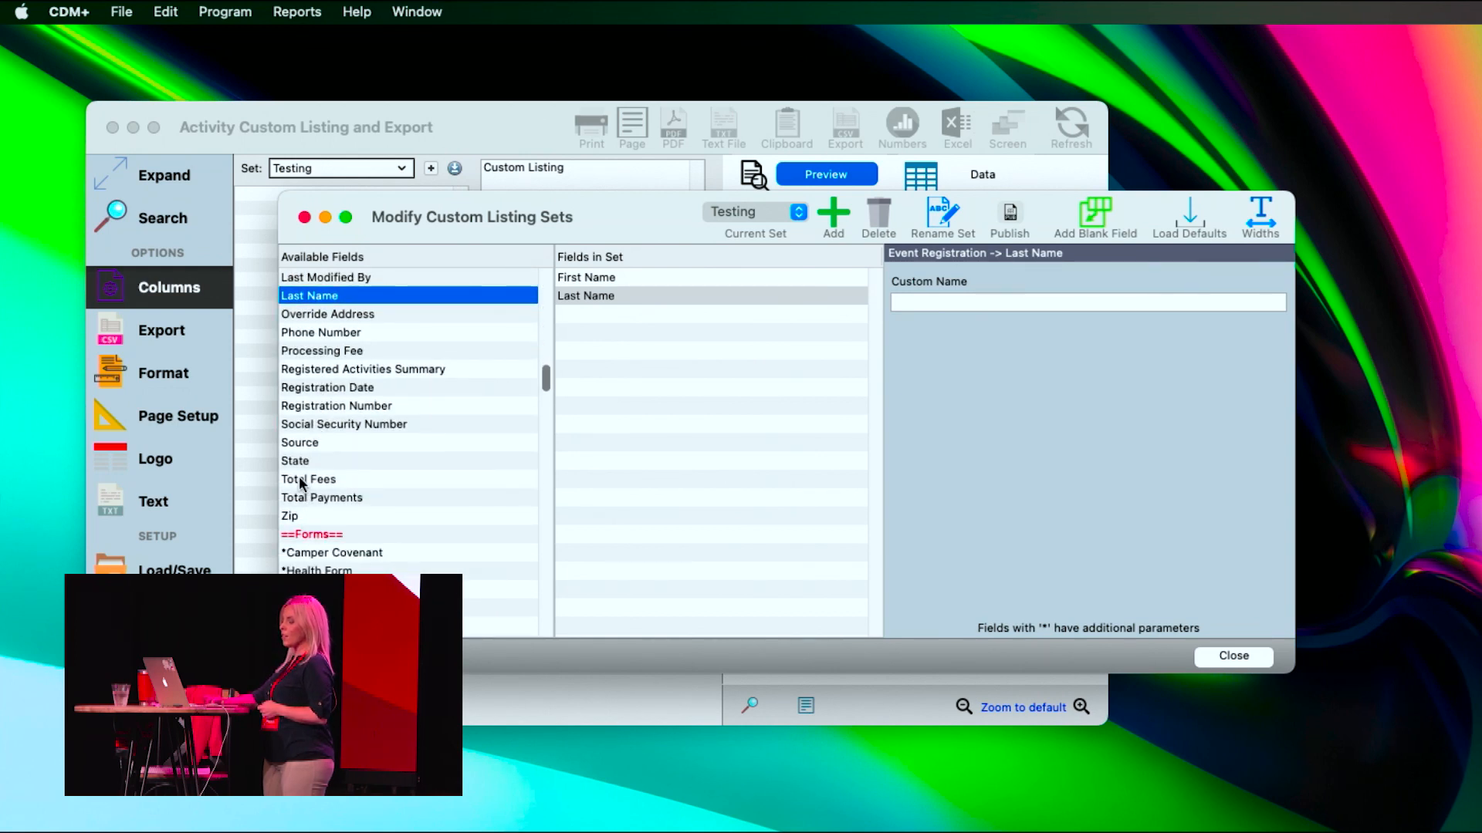
{"action": "double_click", "coordinate": [302, 495]}
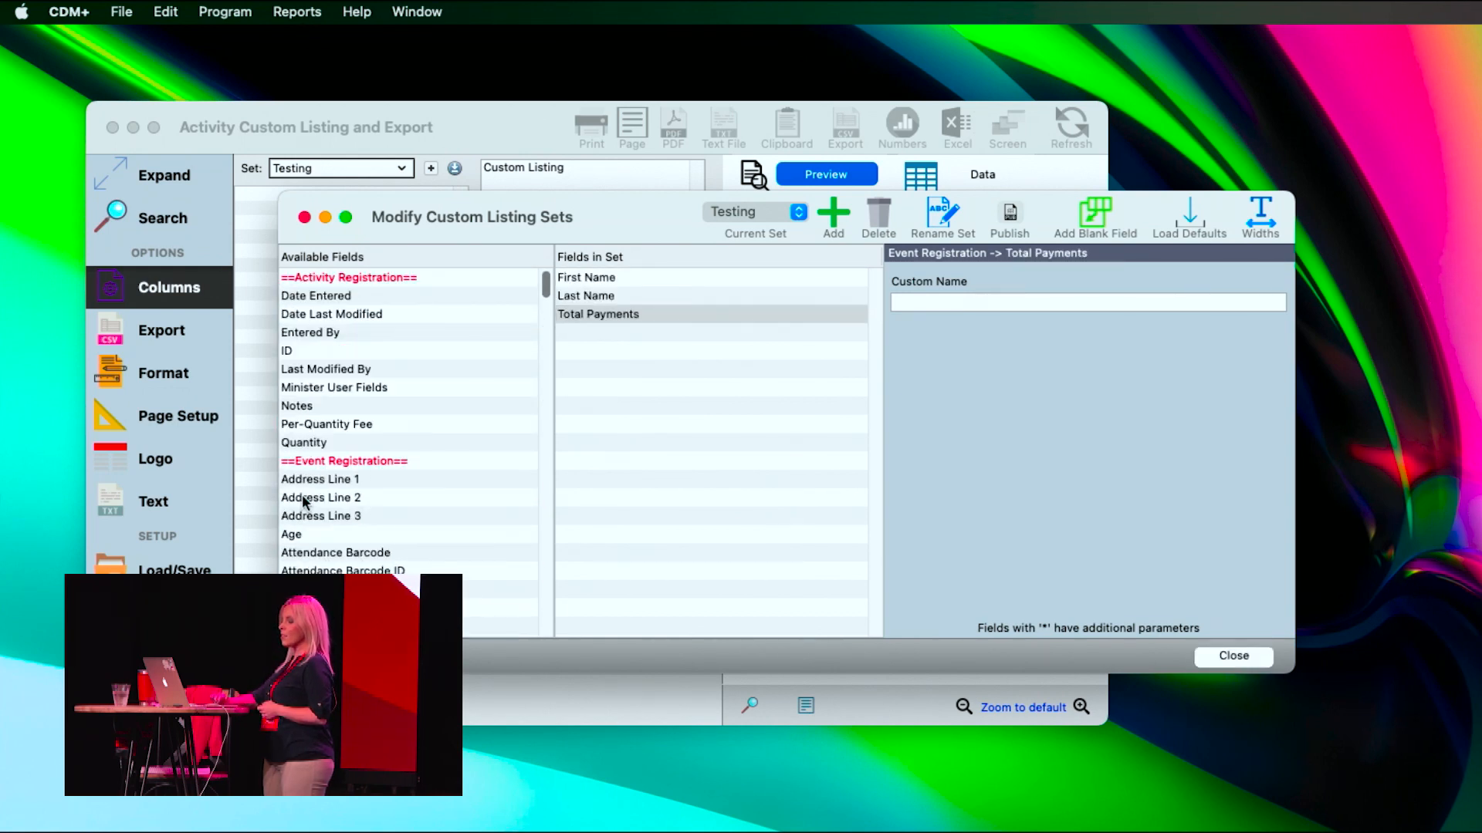
{"action": "scroll", "coordinate": [303, 499], "scroll_direction": "down", "scroll_amount": 7}
{"action": "double_click", "coordinate": [303, 461]}
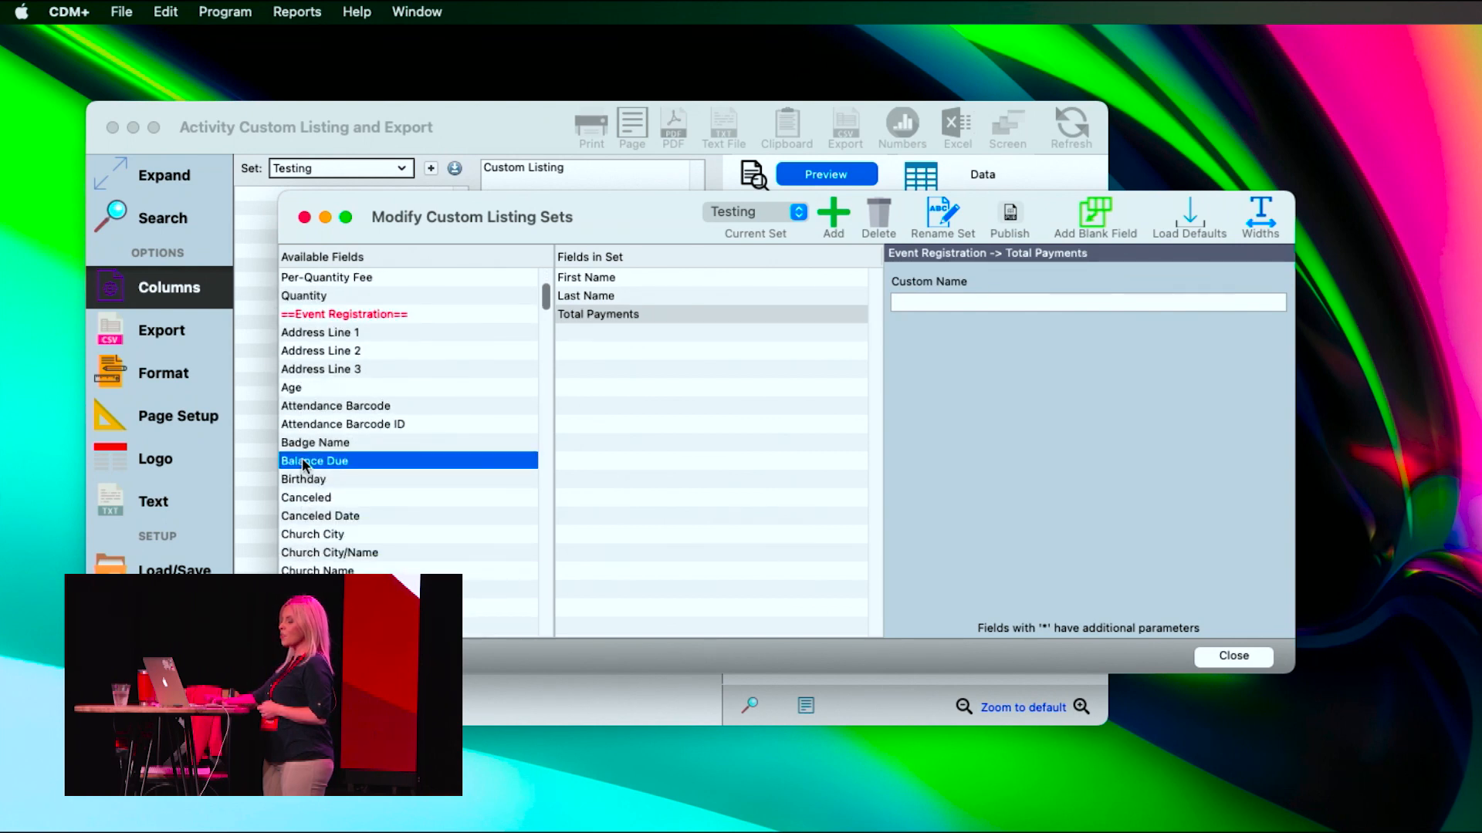
Find the Activity category among the available fields and add Activity Description to the Testing set.
{"action": "scroll", "coordinate": [303, 465], "scroll_direction": "down", "scroll_amount": 20}
{"action": "scroll", "coordinate": [303, 465], "scroll_direction": "up", "scroll_amount": 8}
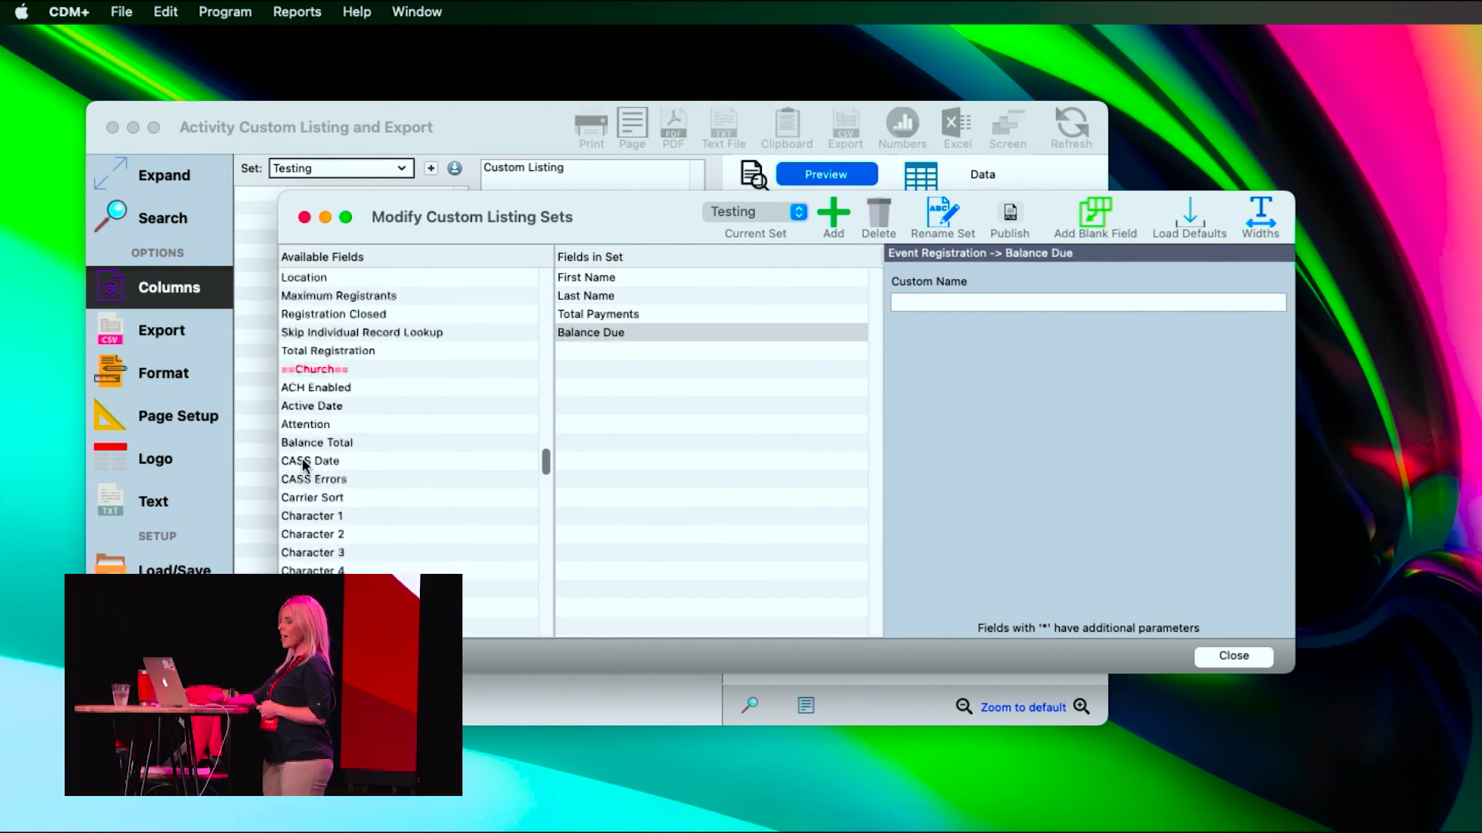
{"action": "scroll", "coordinate": [303, 464], "scroll_direction": "up", "scroll_amount": 12}
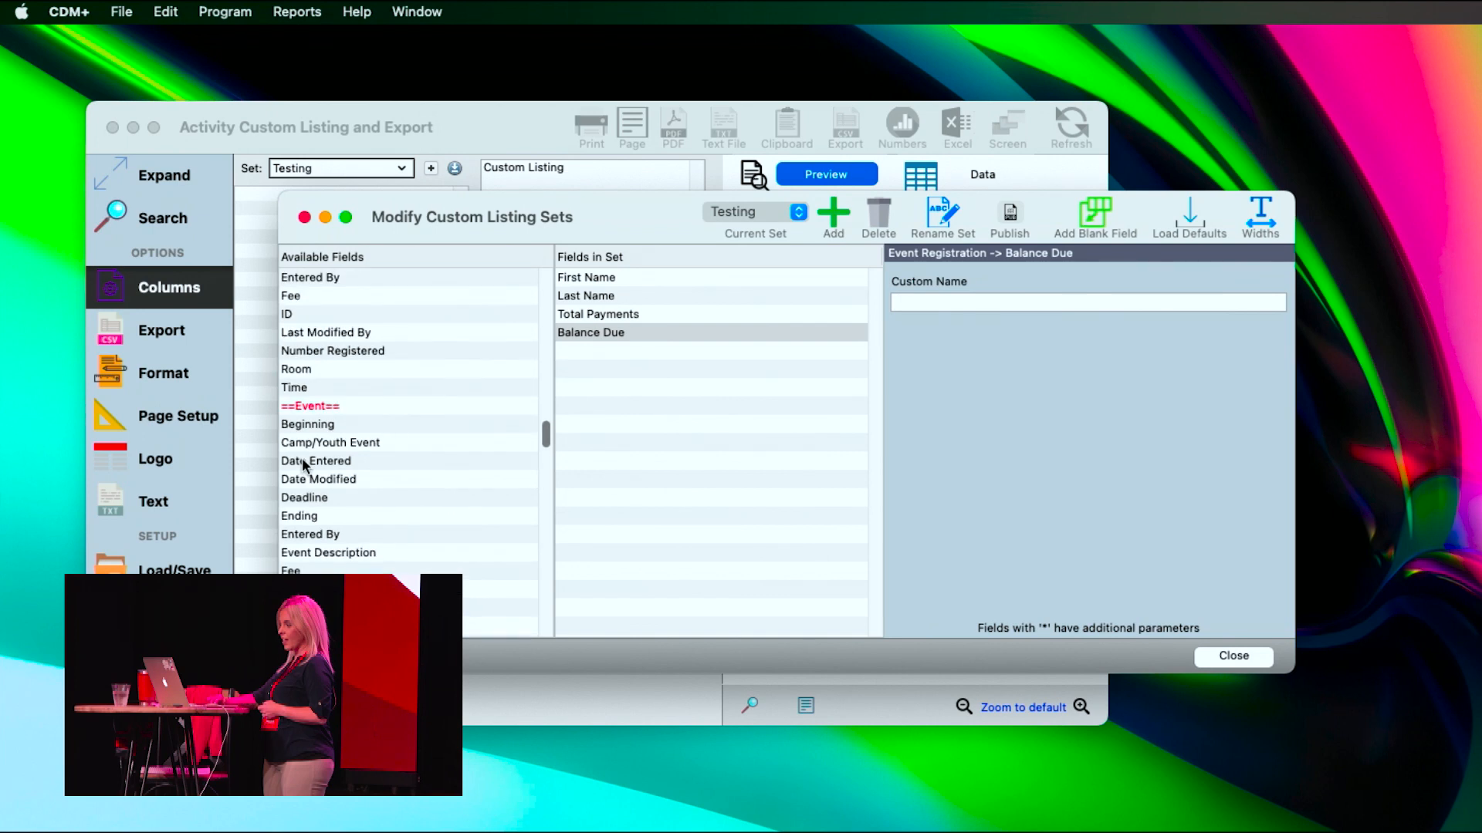
{"action": "scroll", "coordinate": [303, 463], "scroll_direction": "up", "scroll_amount": 13}
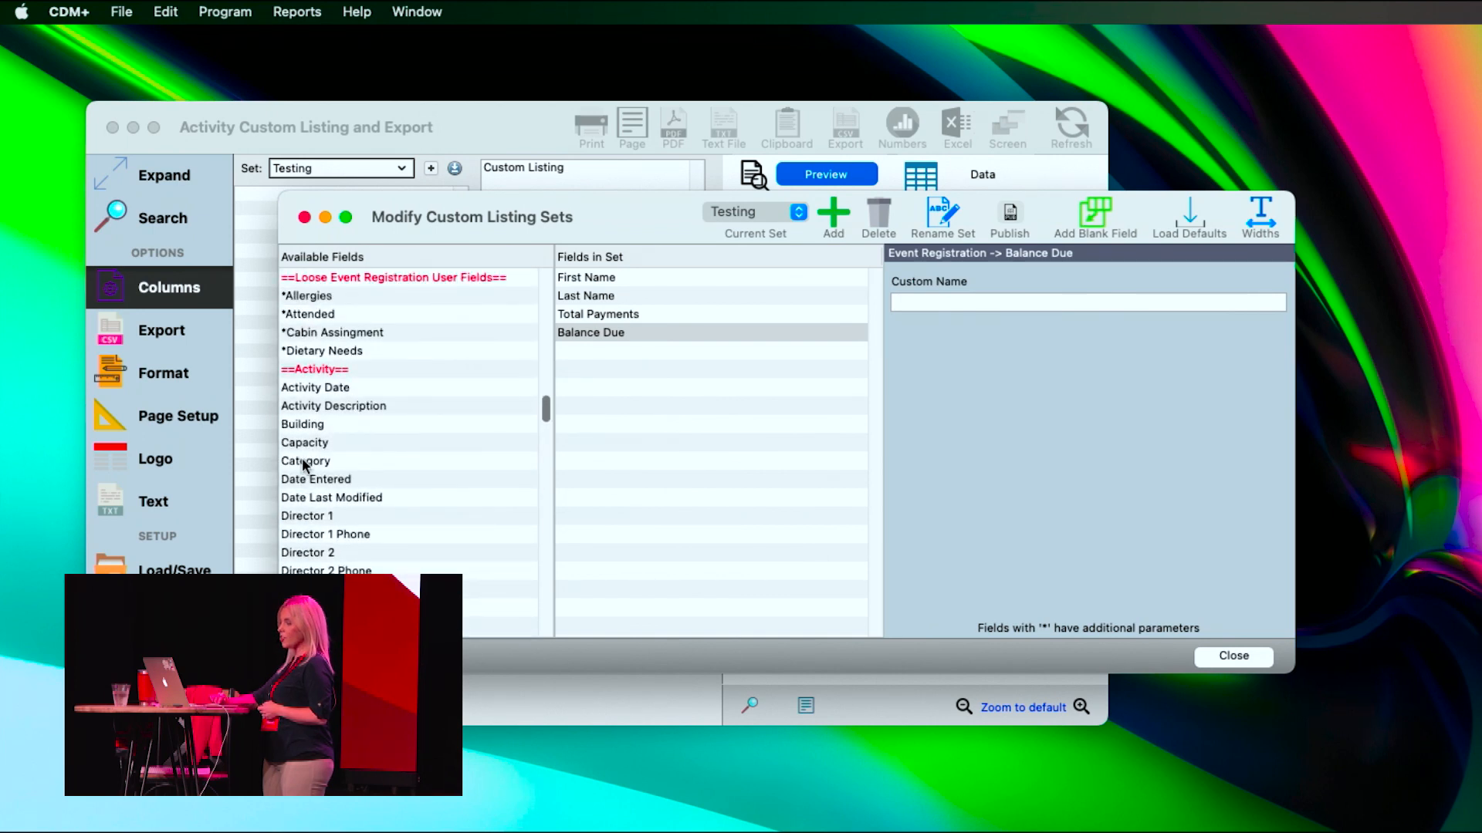
{"action": "double_click", "coordinate": [330, 407]}
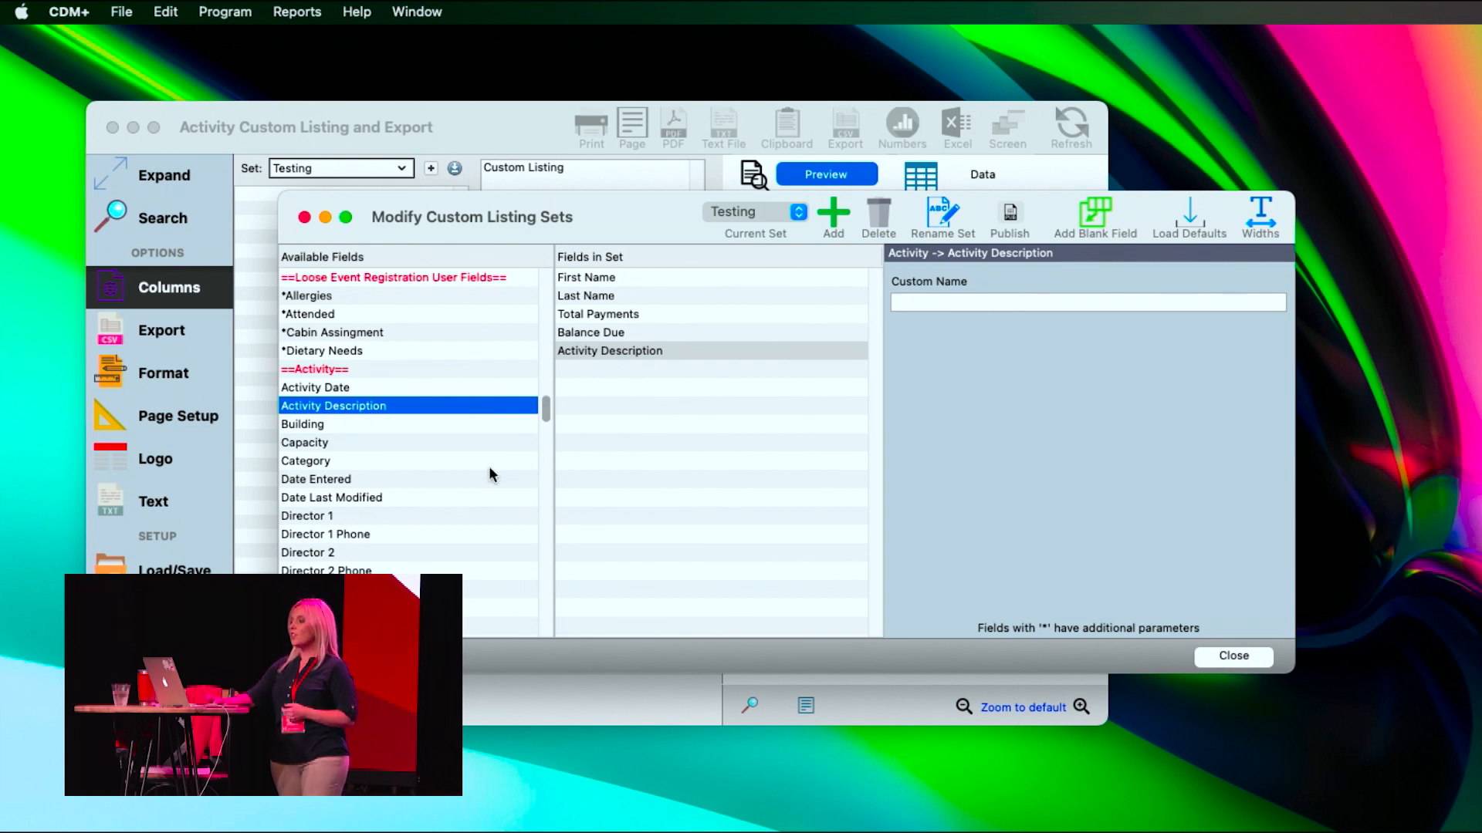
Examine the available fields from Event Registration through Forms, Health Info, user fields and Activity, and close the set editor.
{"action": "scroll", "coordinate": [489, 467], "scroll_direction": "up", "scroll_amount": 19}
{"action": "scroll", "coordinate": [483, 461], "scroll_direction": "up", "scroll_amount": 9}
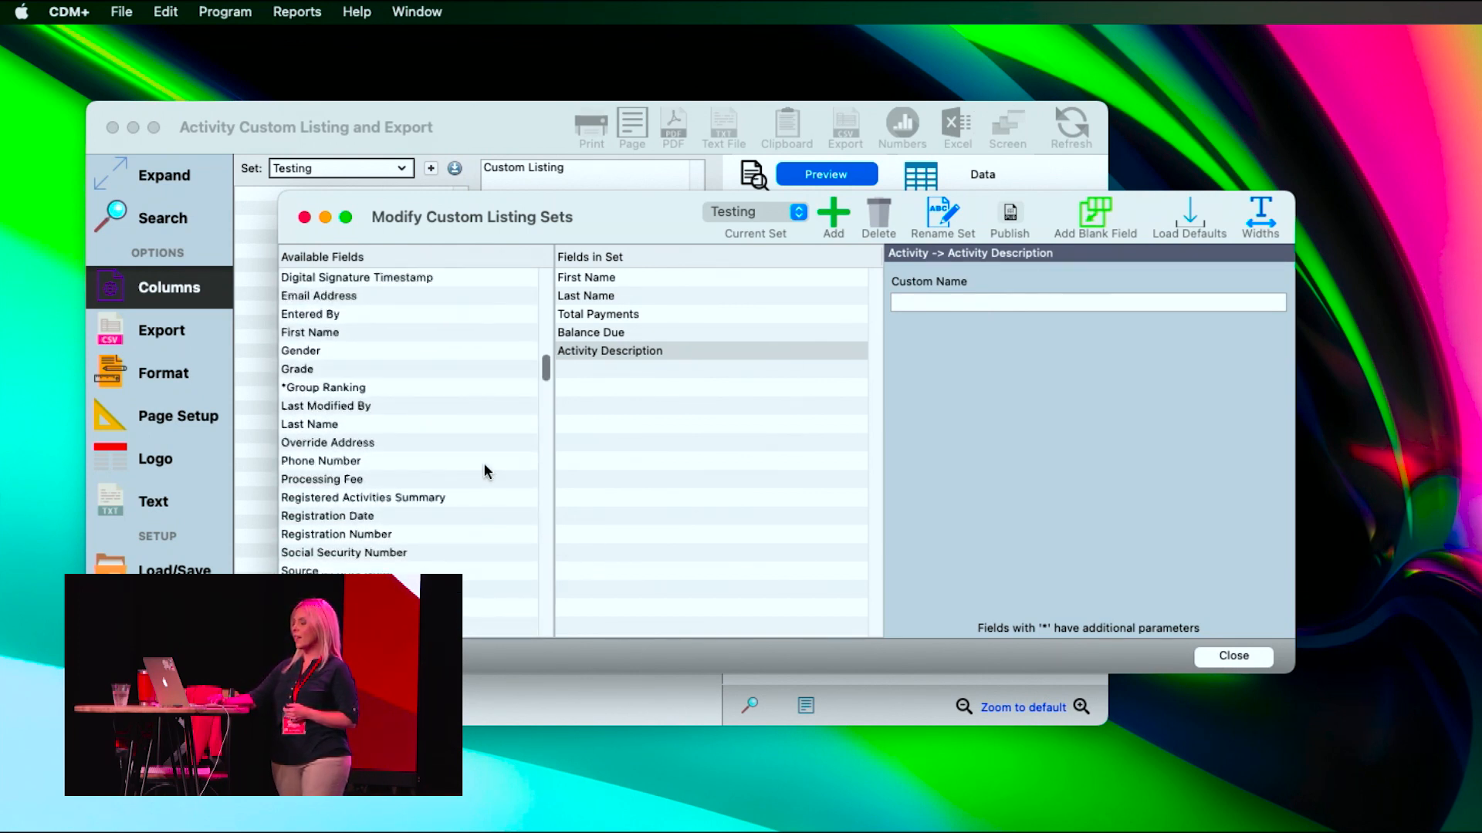
{"action": "scroll", "coordinate": [483, 462], "scroll_direction": "up", "scroll_amount": 20}
{"action": "scroll", "coordinate": [483, 470], "scroll_direction": "up", "scroll_amount": 18}
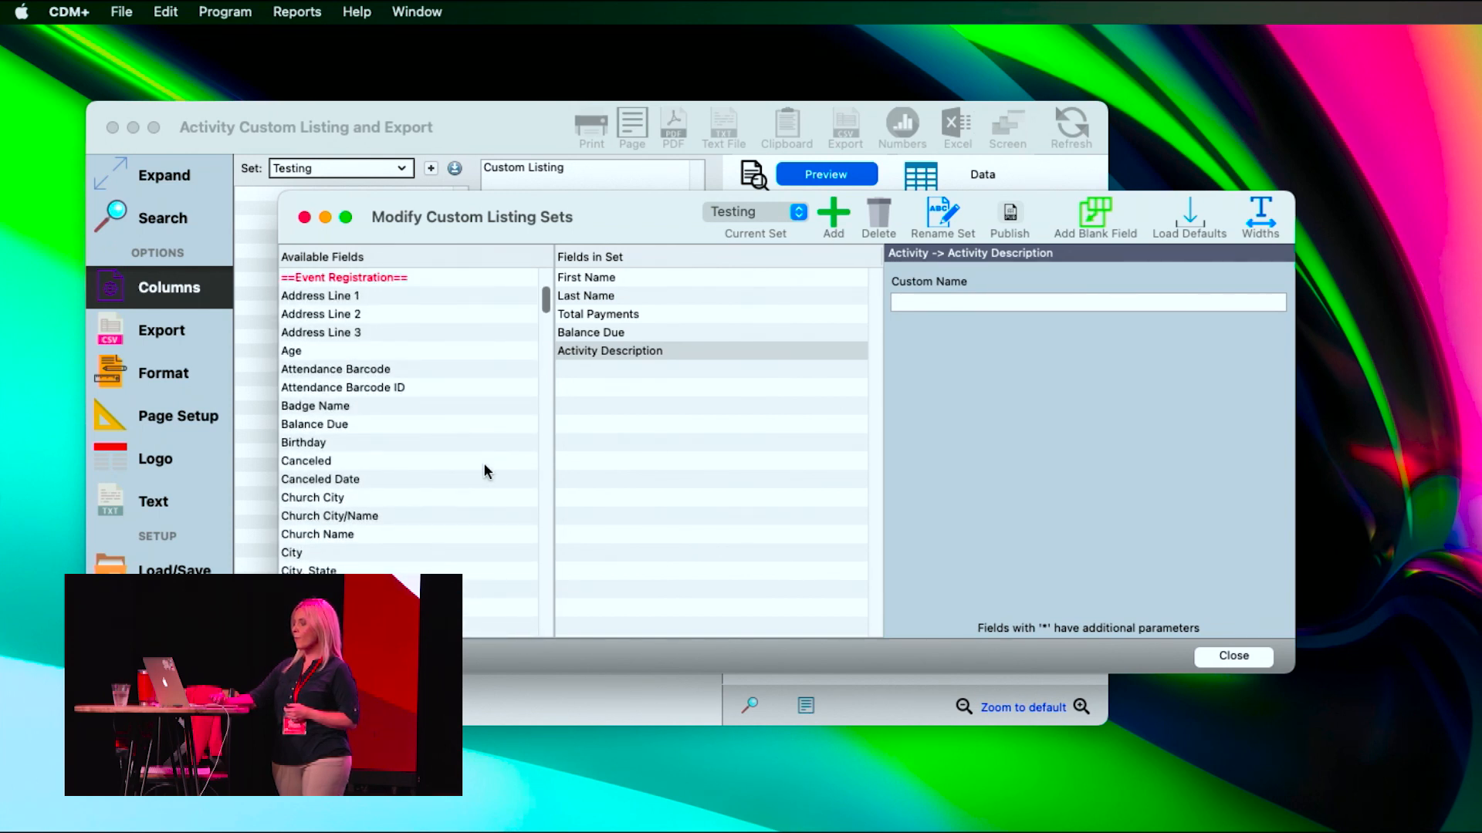
{"action": "scroll", "coordinate": [485, 469], "scroll_direction": "down", "scroll_amount": 20}
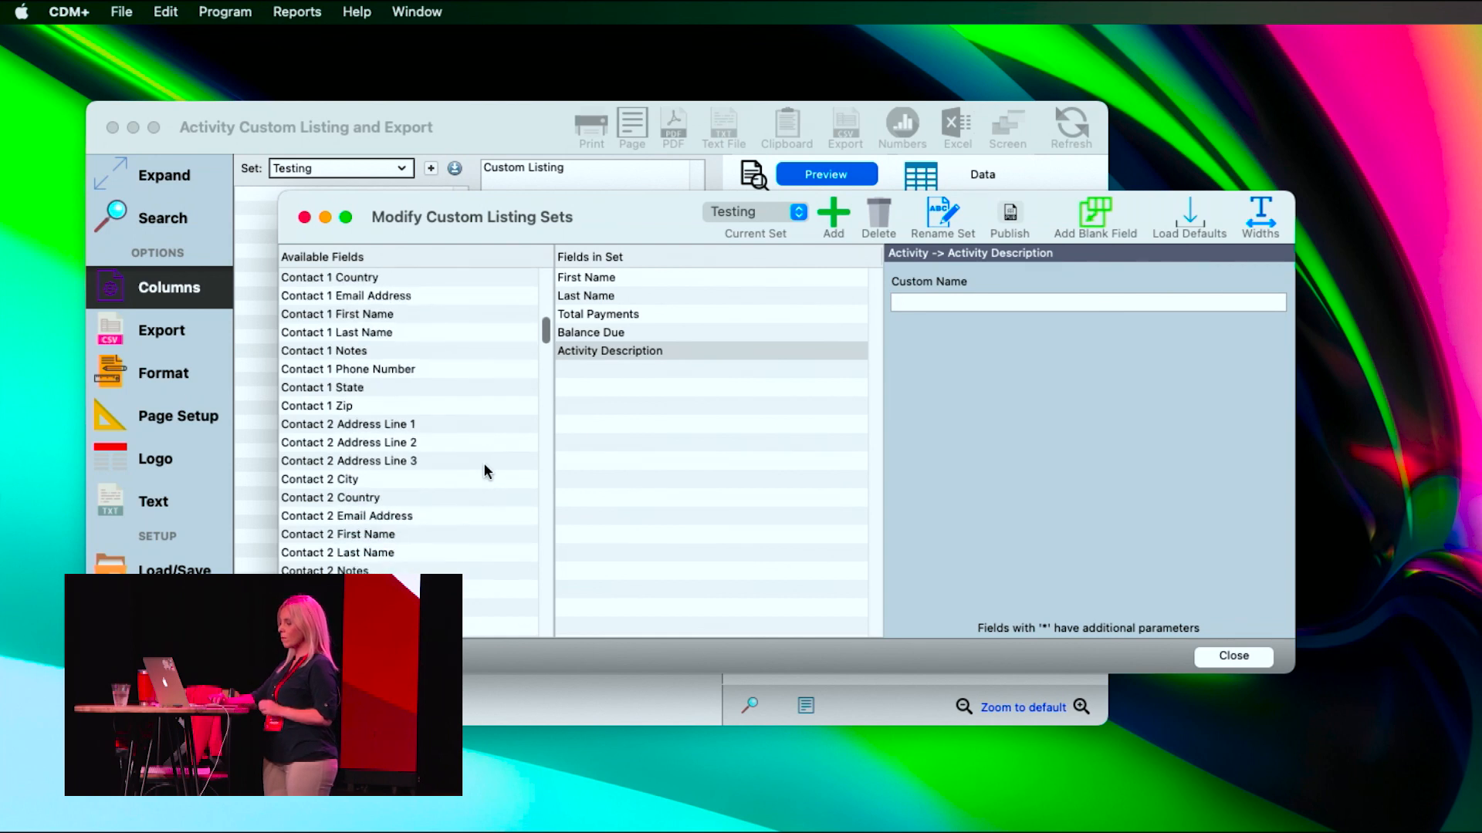
{"action": "scroll", "coordinate": [486, 471], "scroll_direction": "down", "scroll_amount": 3}
{"action": "scroll", "coordinate": [484, 467], "scroll_direction": "down", "scroll_amount": 5}
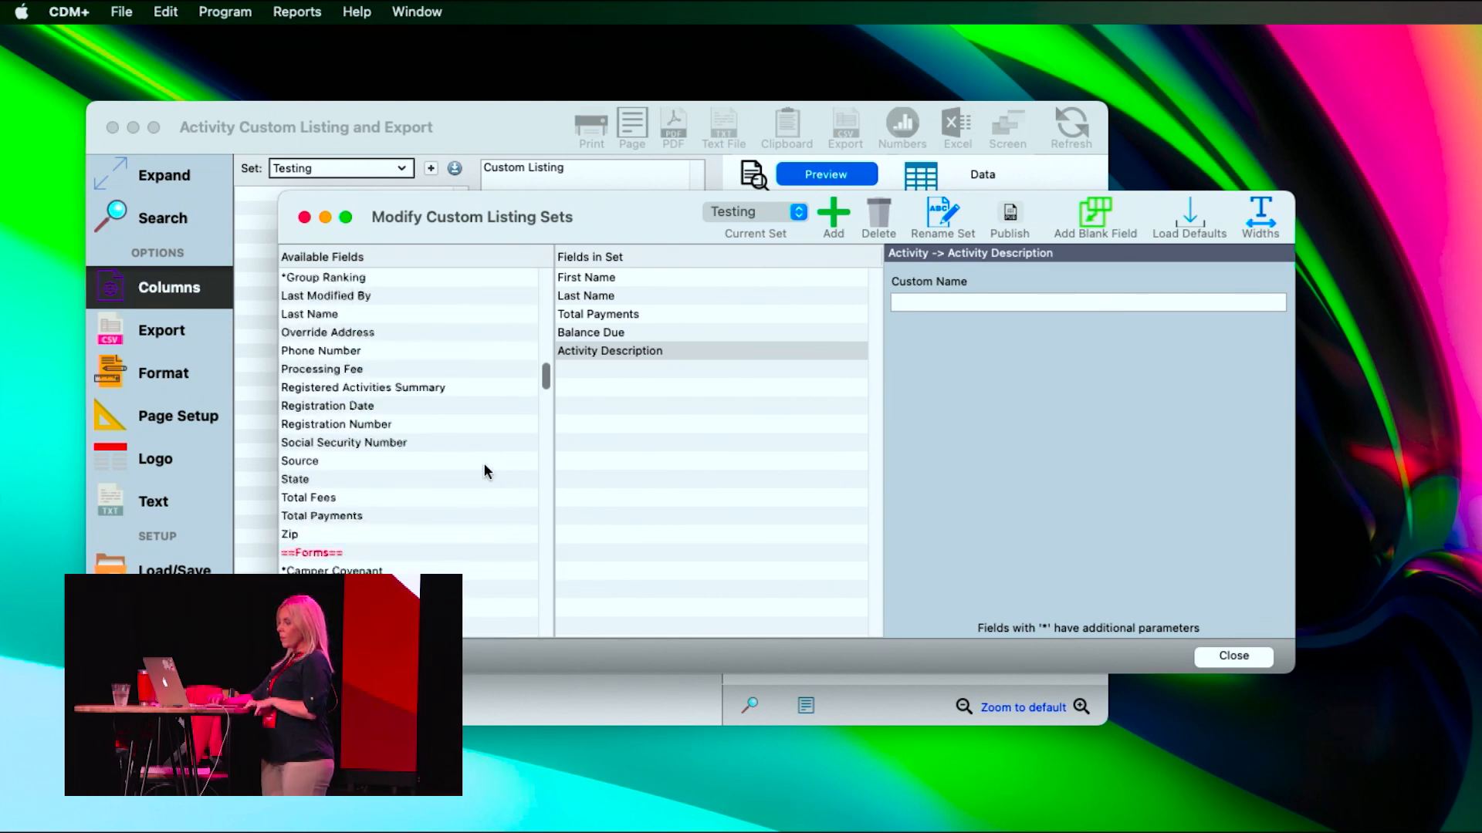
{"action": "scroll", "coordinate": [484, 467], "scroll_direction": "down", "scroll_amount": 4}
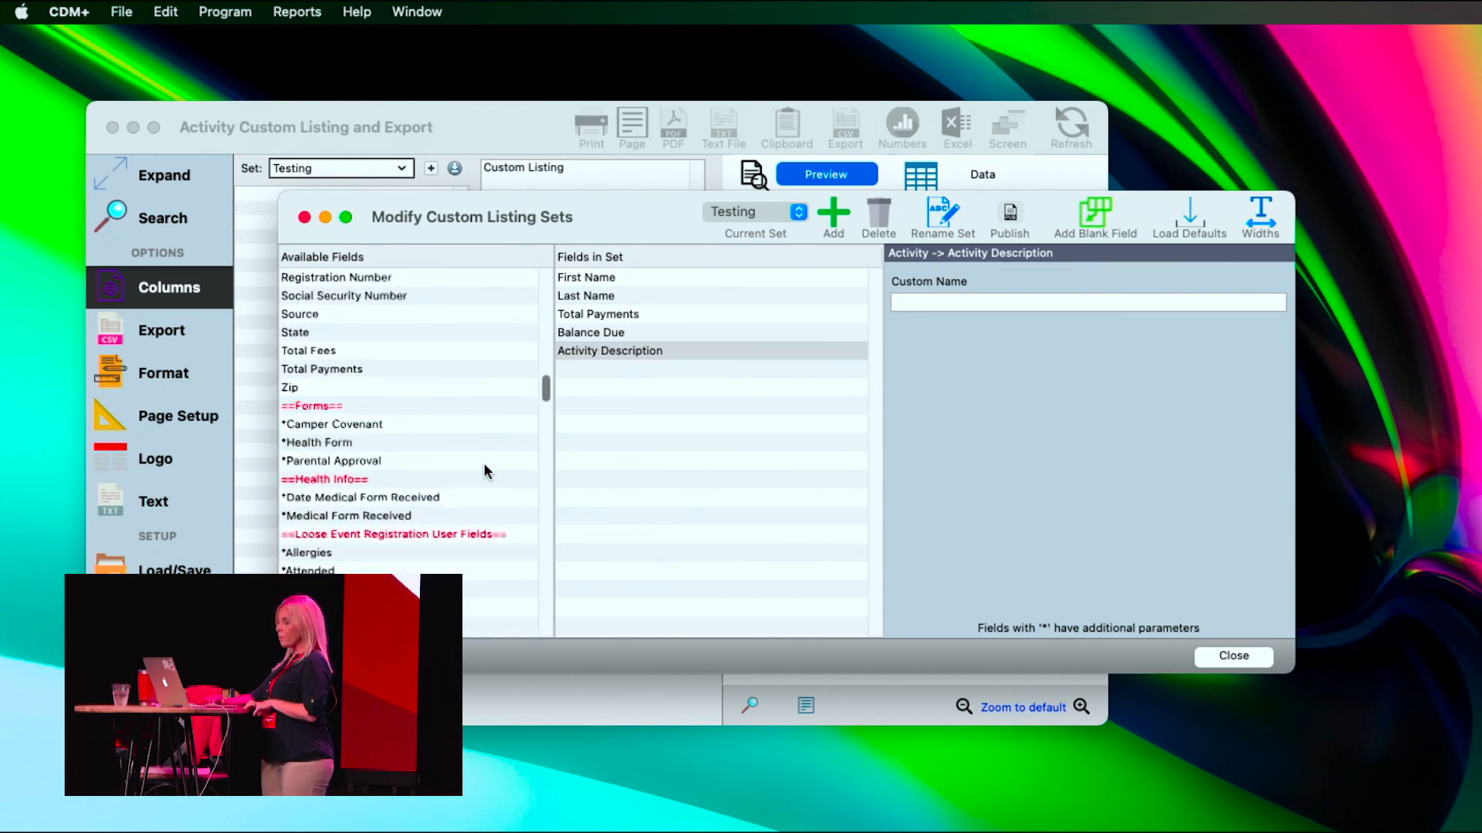
{"action": "scroll", "coordinate": [485, 471], "scroll_direction": "down", "scroll_amount": 2}
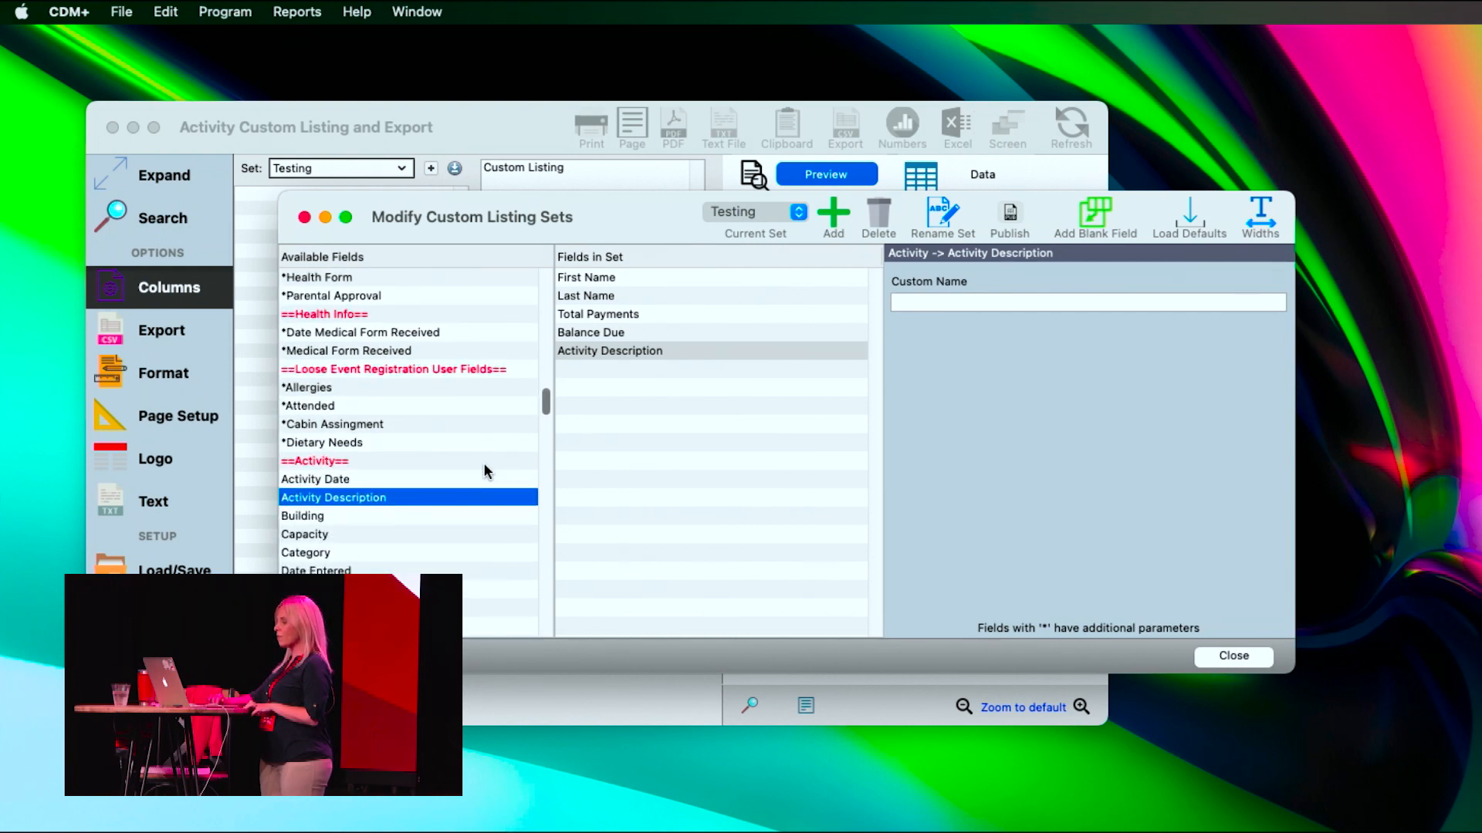
{"action": "scroll", "coordinate": [484, 466], "scroll_direction": "down", "scroll_amount": 4}
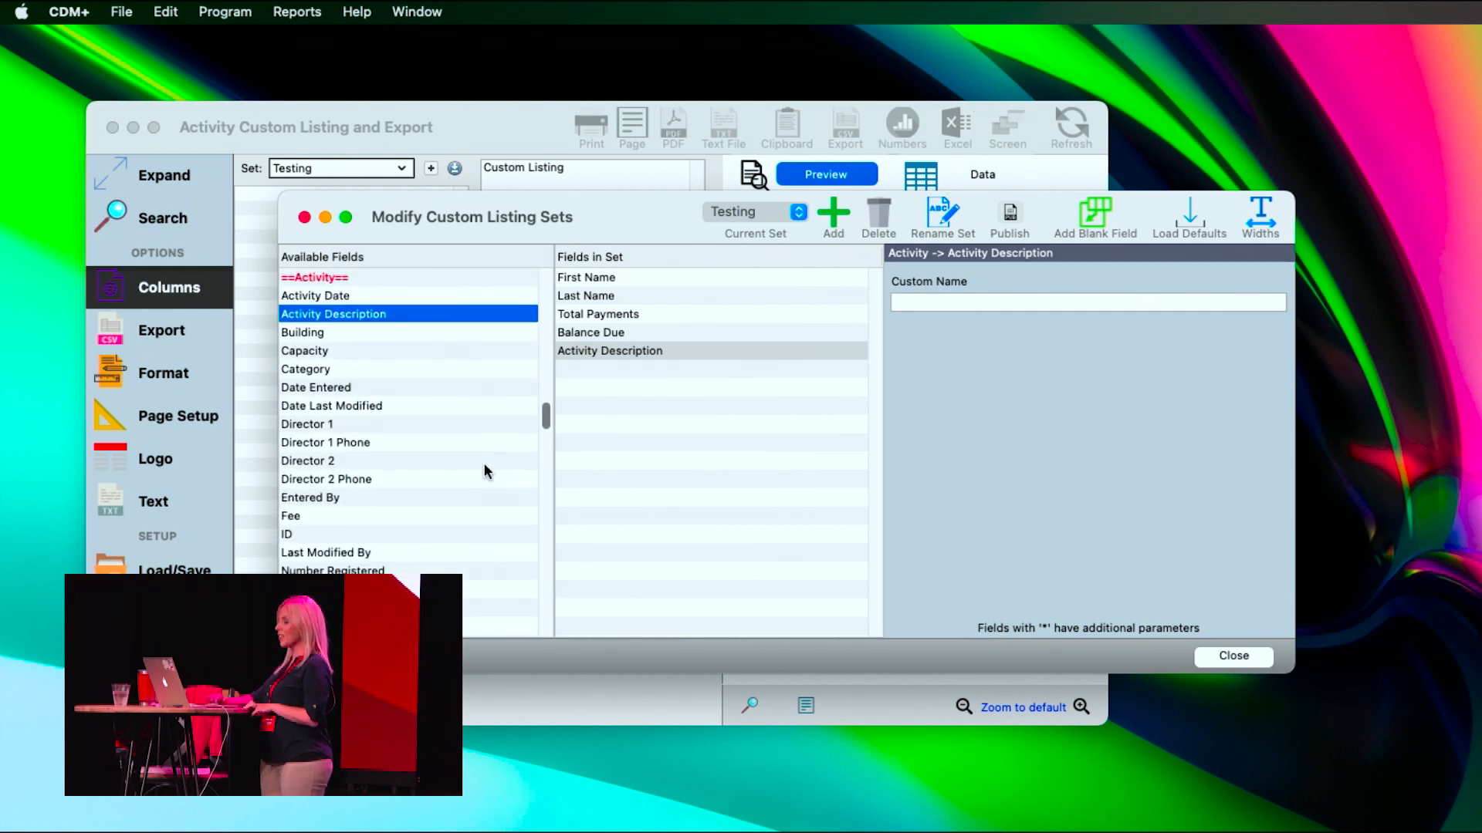
{"action": "left_click", "coordinate": [1224, 659]}
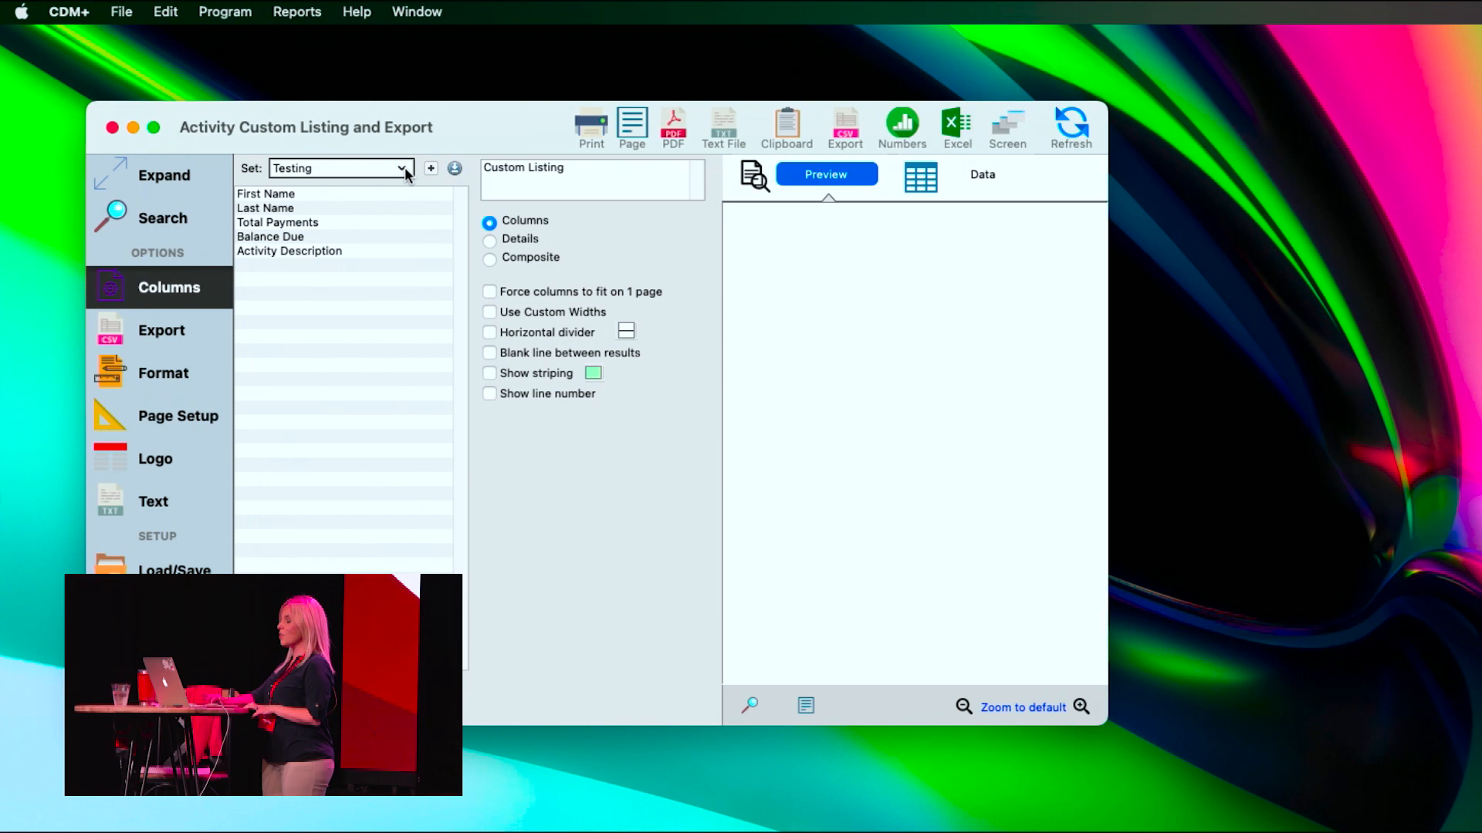
View the columns of the Untitled Set for comparison and switch the listing back to the Testing set.
{"action": "left_click", "coordinate": [405, 167]}
{"action": "left_click", "coordinate": [340, 200]}
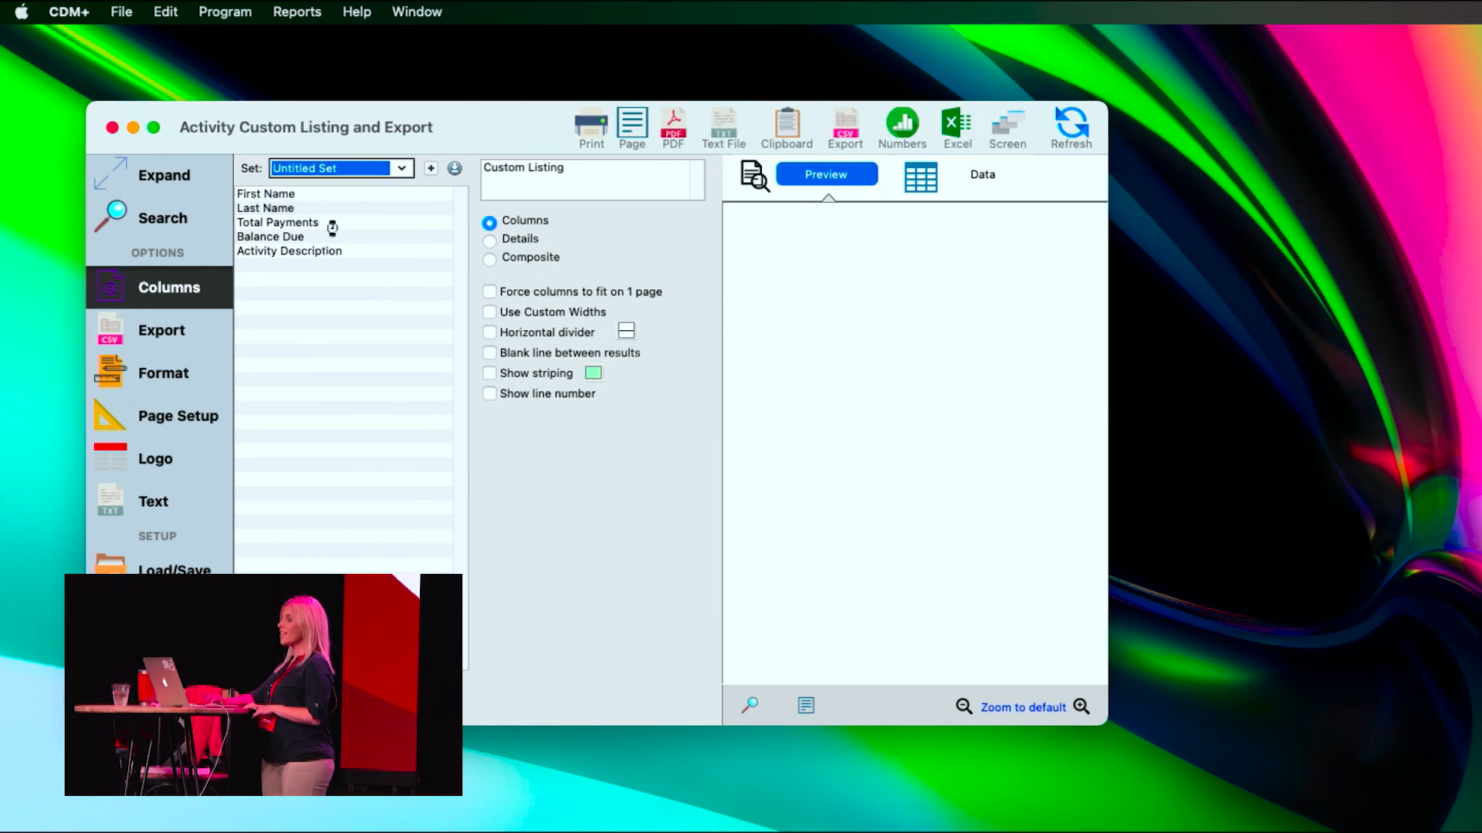
{"action": "left_click", "coordinate": [401, 167]}
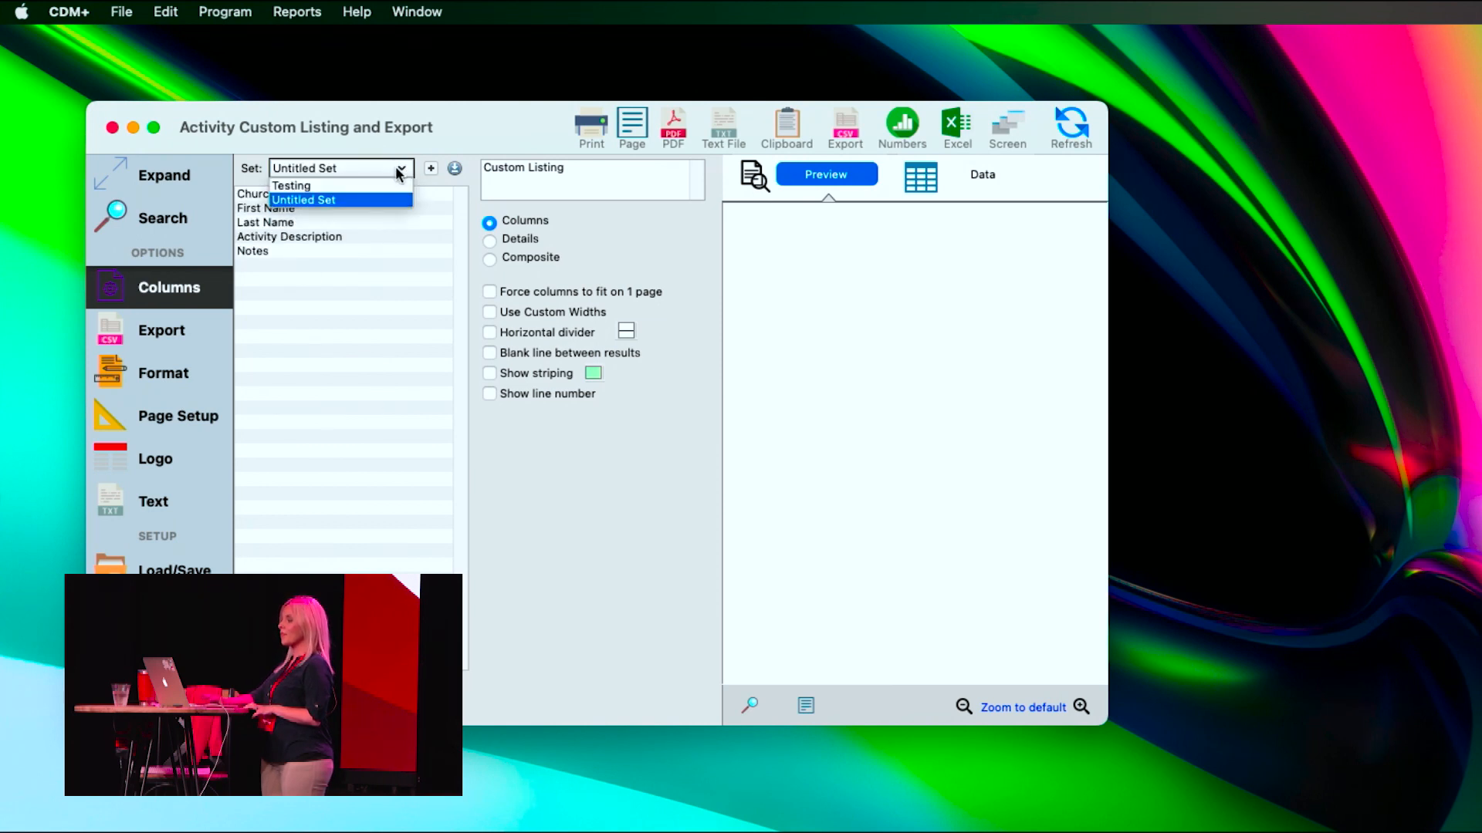
{"action": "left_click", "coordinate": [324, 186]}
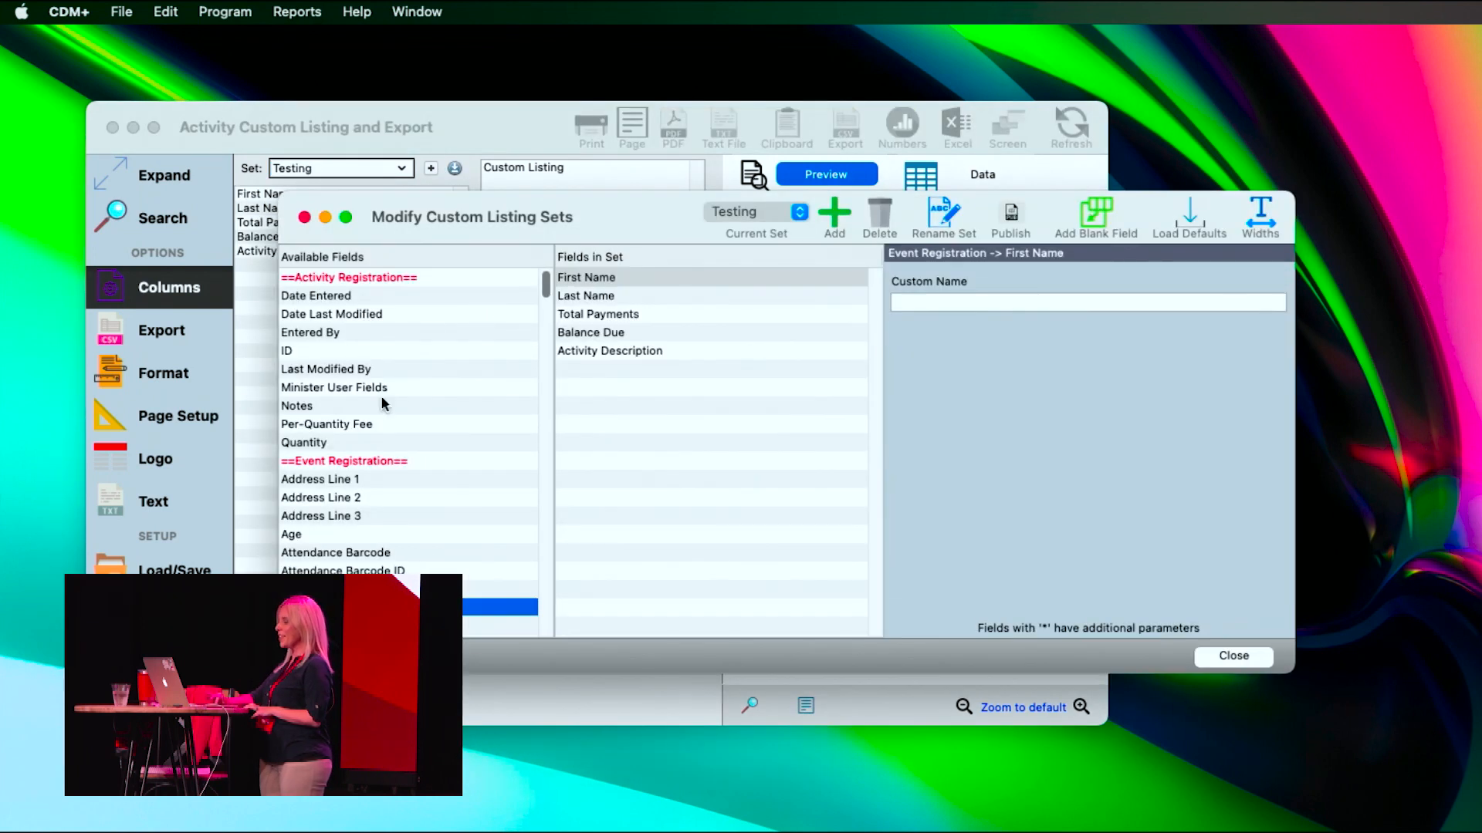
Add the Activity Registration Notes field to the Testing set and close the set editor.
{"action": "left_click", "coordinate": [322, 403]}
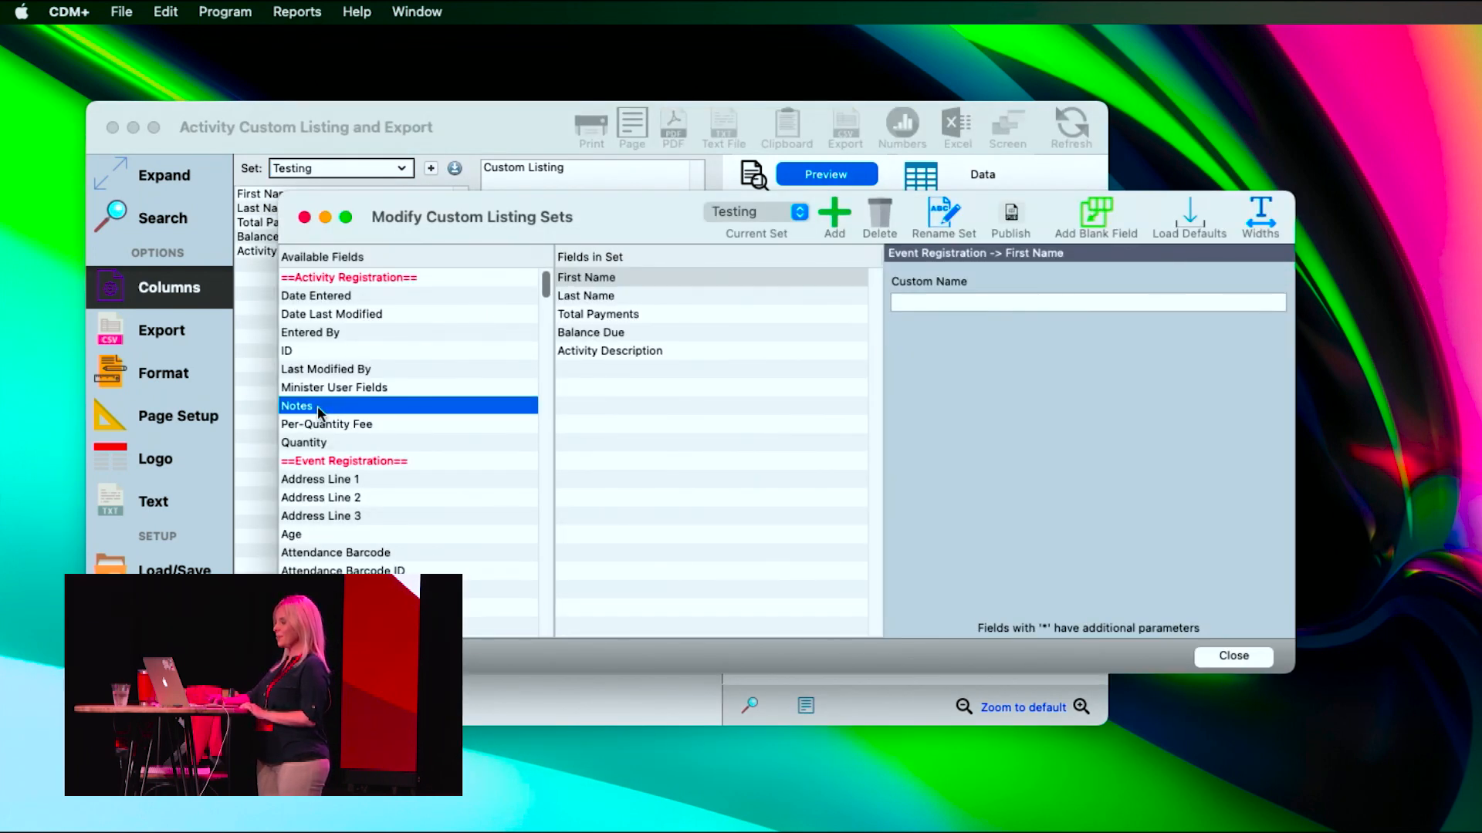
{"action": "double_click", "coordinate": [317, 406]}
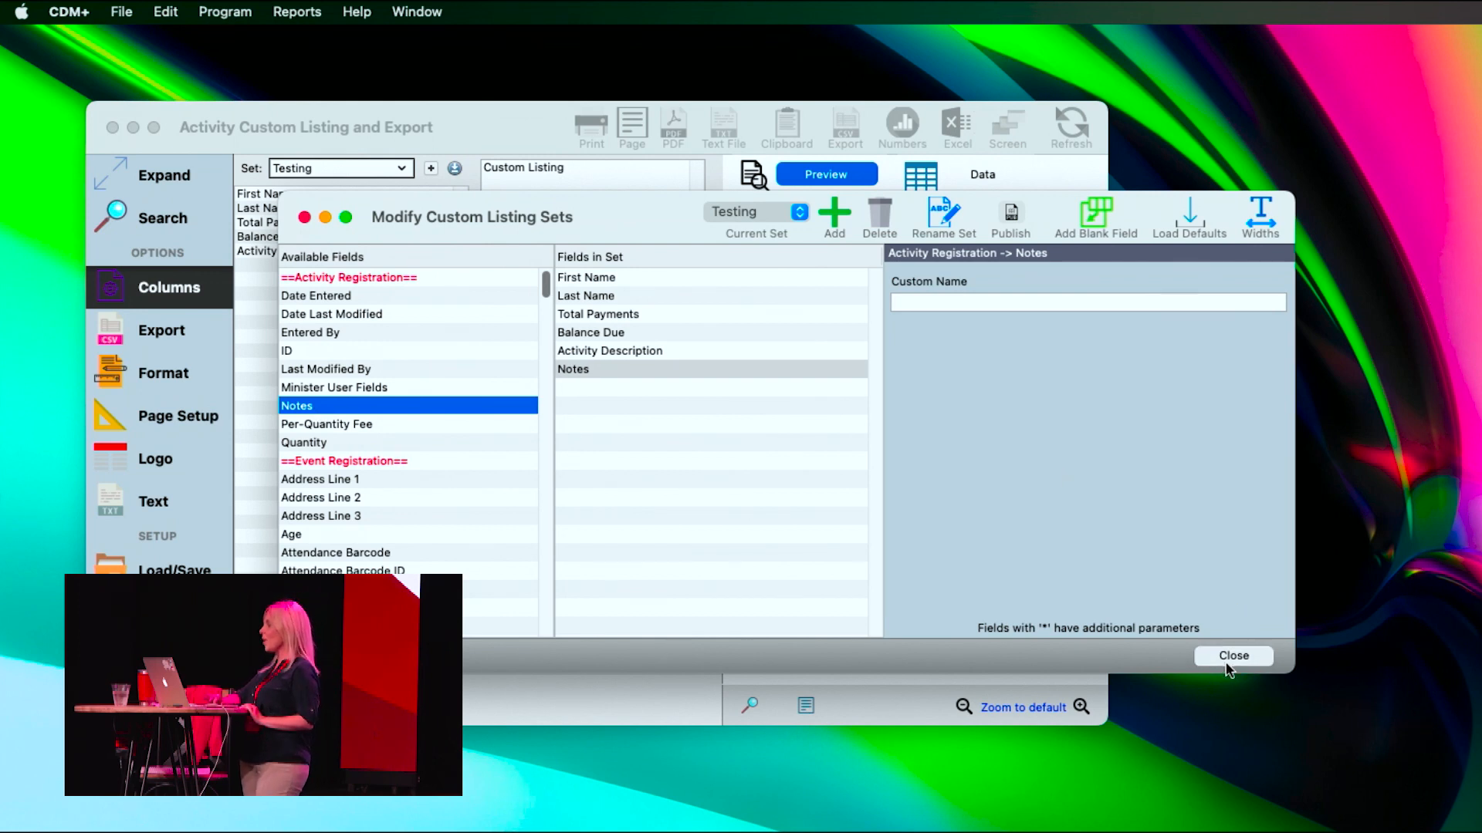
{"action": "left_click", "coordinate": [1228, 662]}
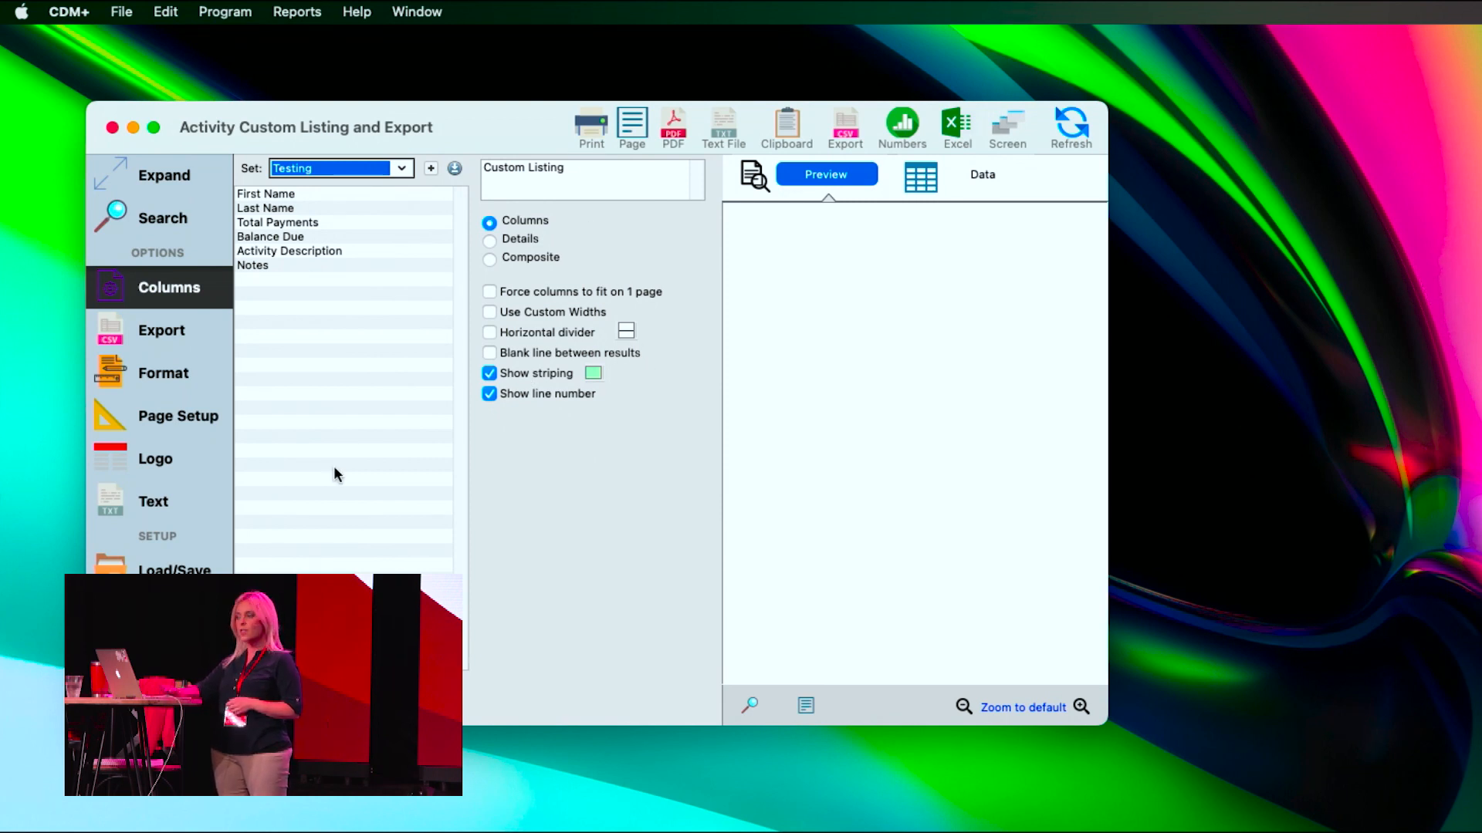
Display the Testing custom listing on screen and review the registrants, payments, balances and notes grouped by activity.
{"action": "left_click", "coordinate": [1005, 124]}
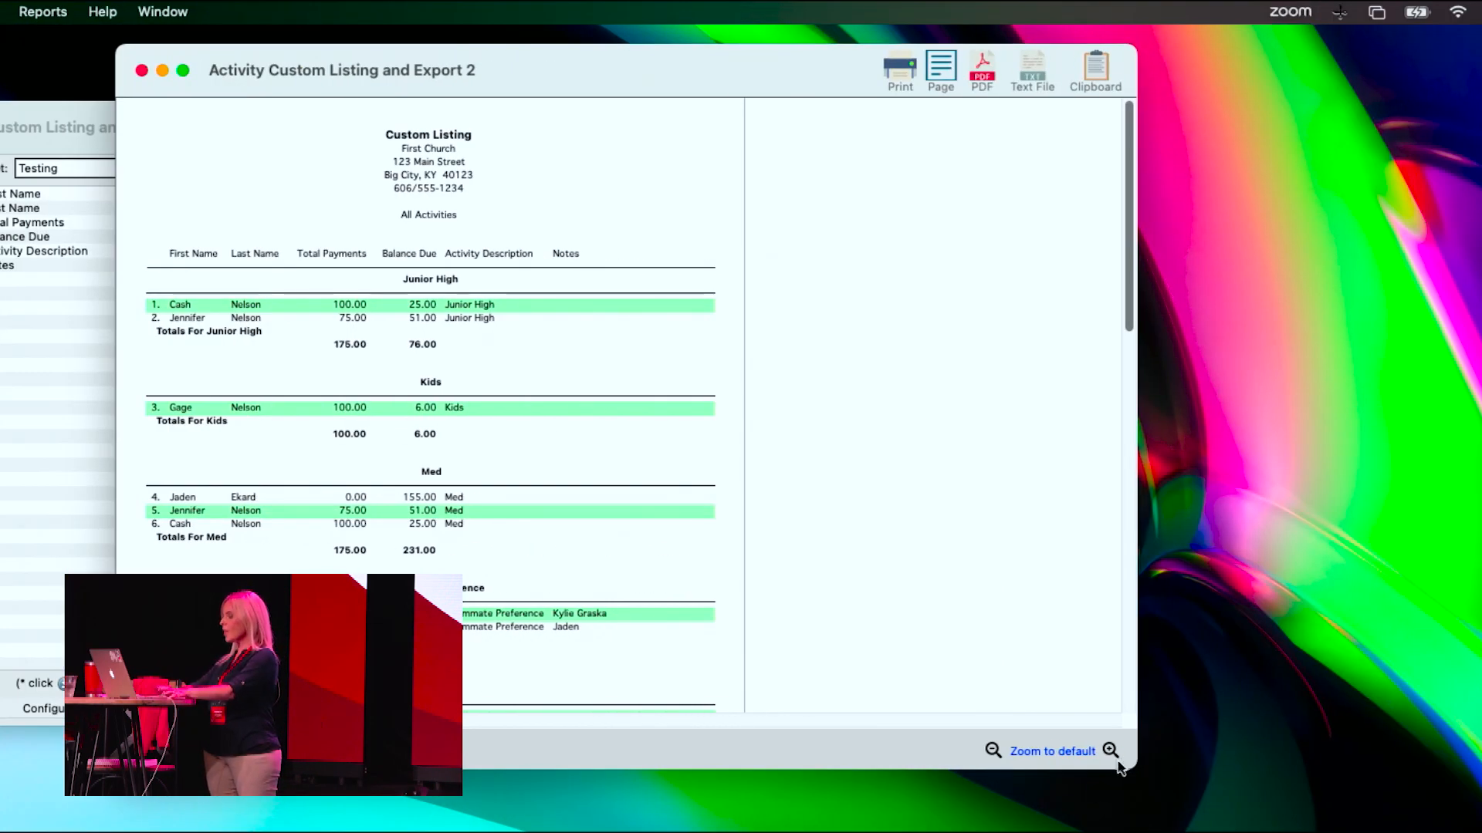
{"action": "left_click", "coordinate": [1364, 751]}
{"action": "left_click", "coordinate": [1112, 753]}
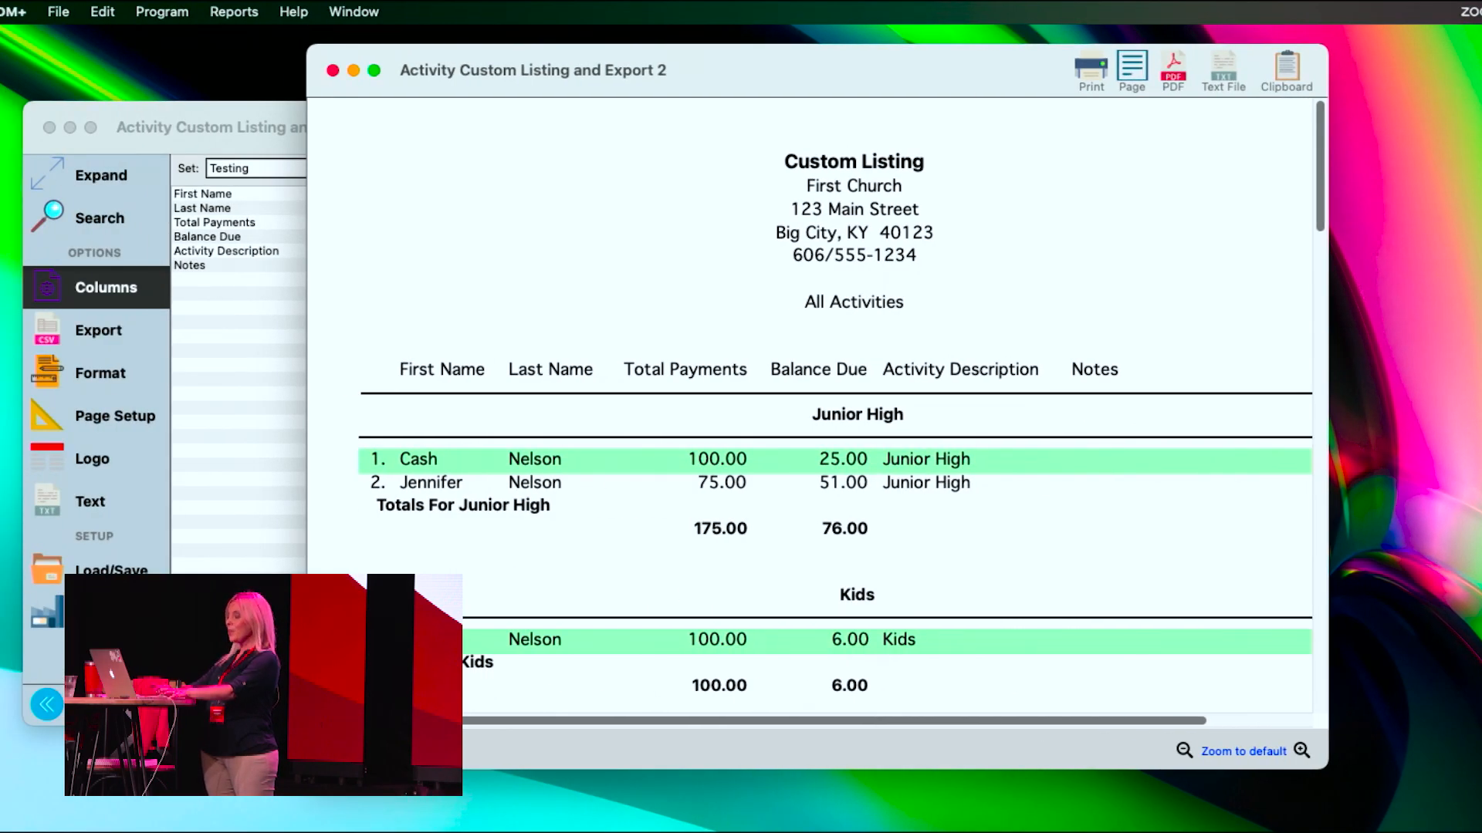
{"action": "scroll", "coordinate": [834, 414], "scroll_direction": "down", "scroll_amount": 4}
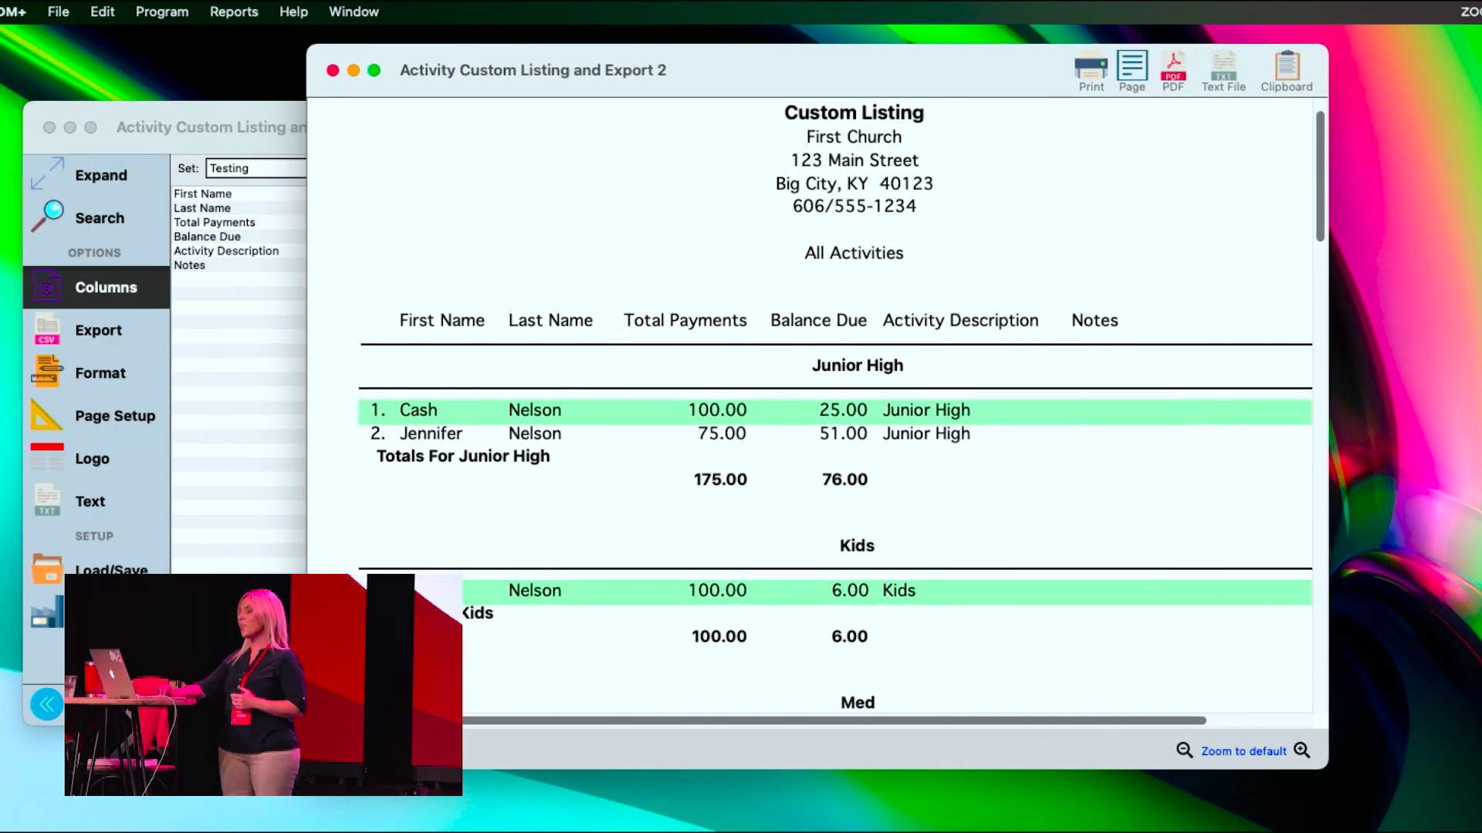
{"action": "scroll", "coordinate": [380, 405], "scroll_direction": "down", "scroll_amount": 3}
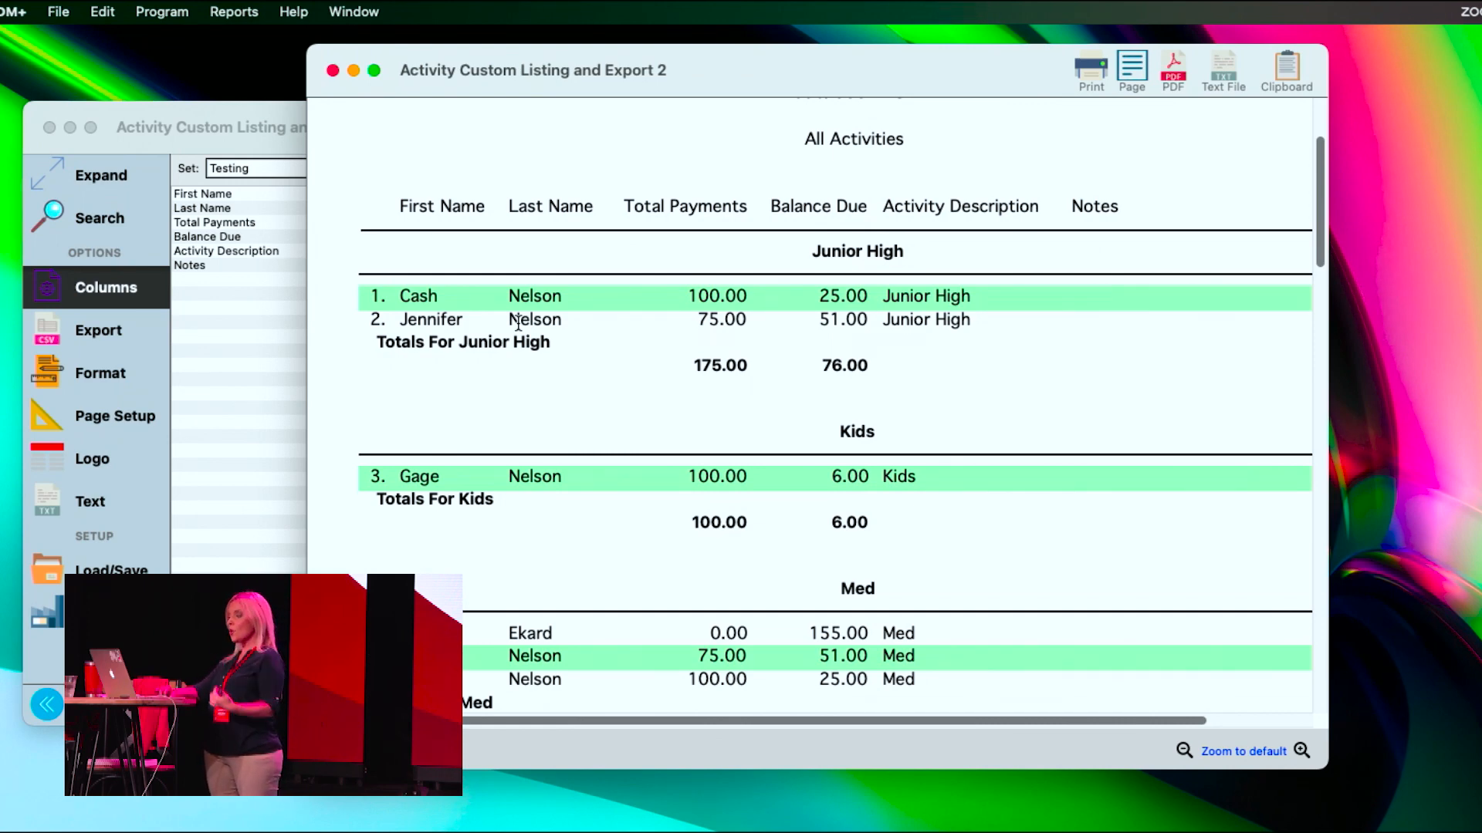
{"action": "scroll", "coordinate": [517, 322], "scroll_direction": "down", "scroll_amount": 15}
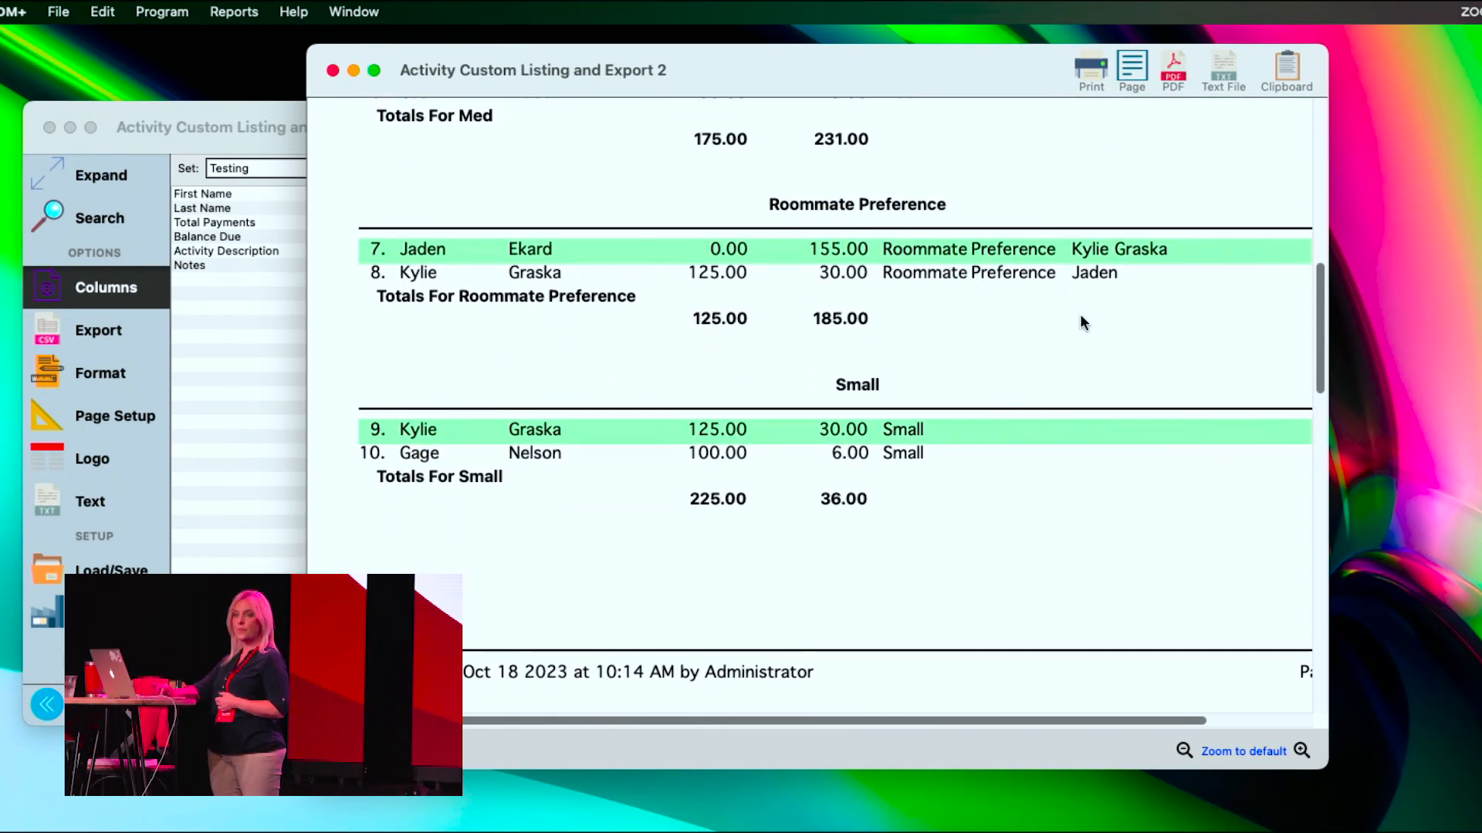
Close the on-screen listing, reopen the Testing set for editing, and remove Activity Description from its fields.
{"action": "left_click", "coordinate": [332, 71]}
{"action": "left_click", "coordinate": [393, 170]}
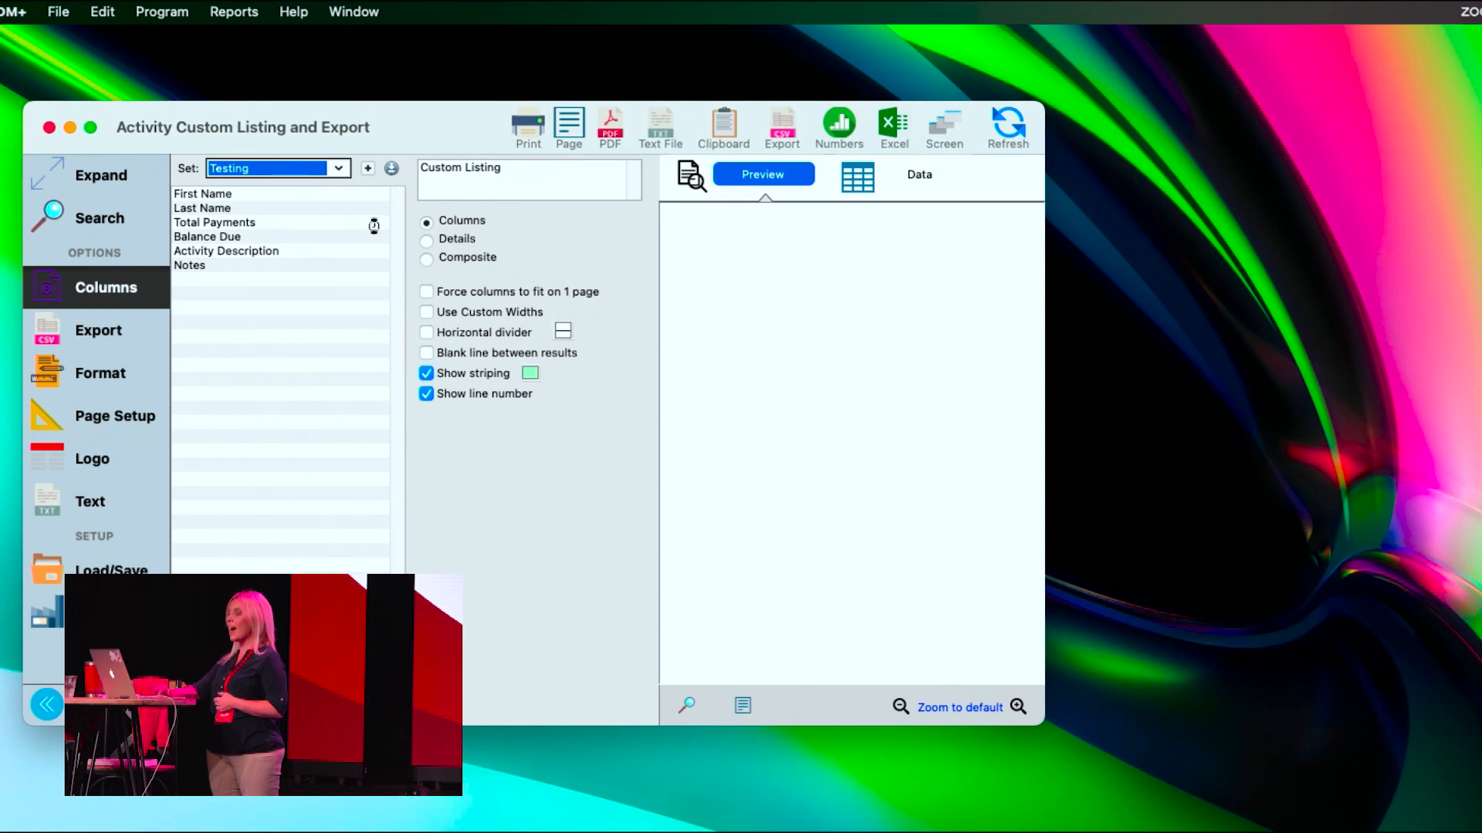
{"action": "double_click", "coordinate": [512, 352]}
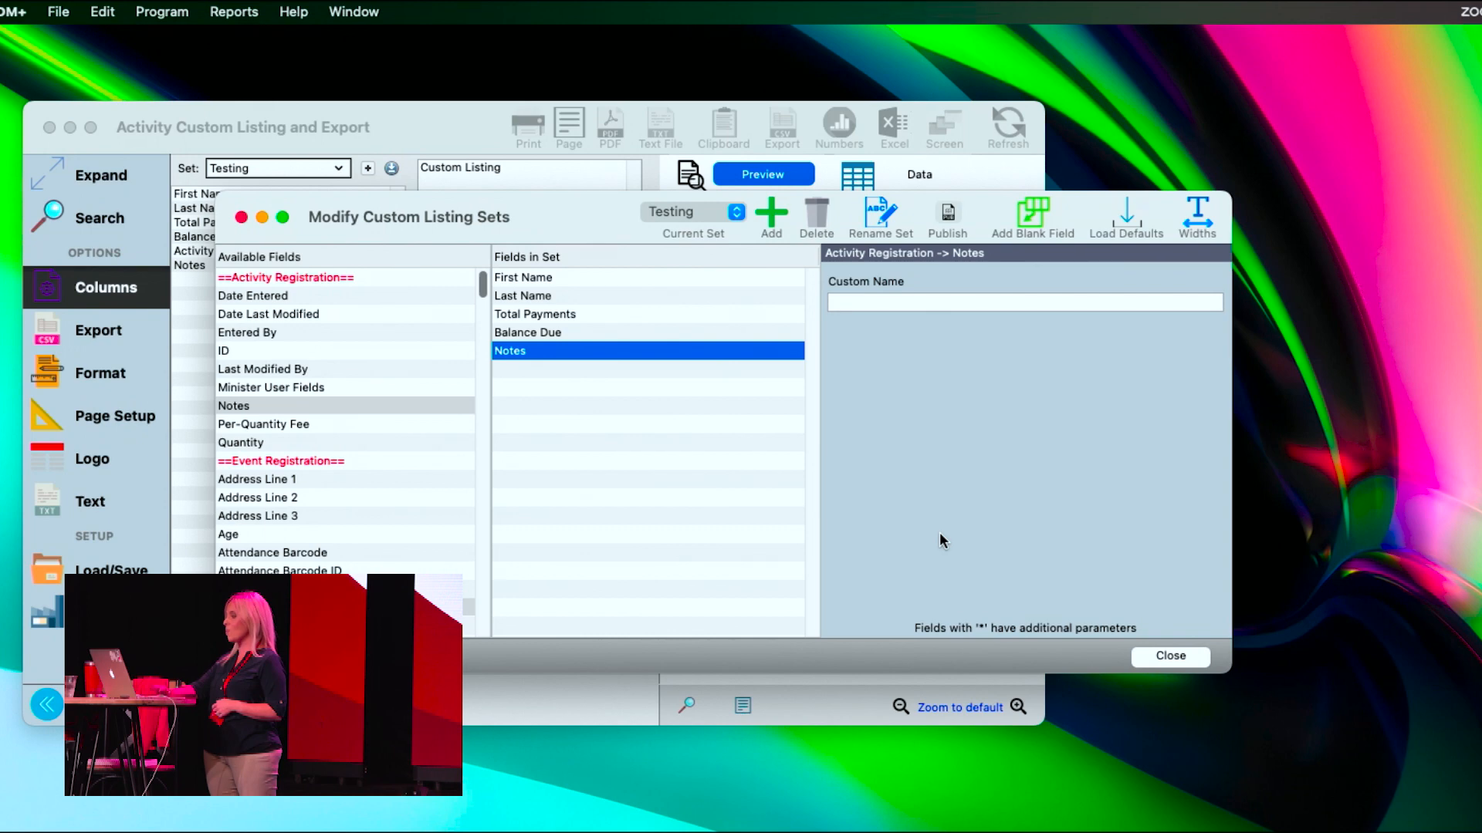
Close the set editor, look through the available sort fields, and save the sorts with Activity Description ascending and subtotaled.
{"action": "left_click", "coordinate": [1186, 658]}
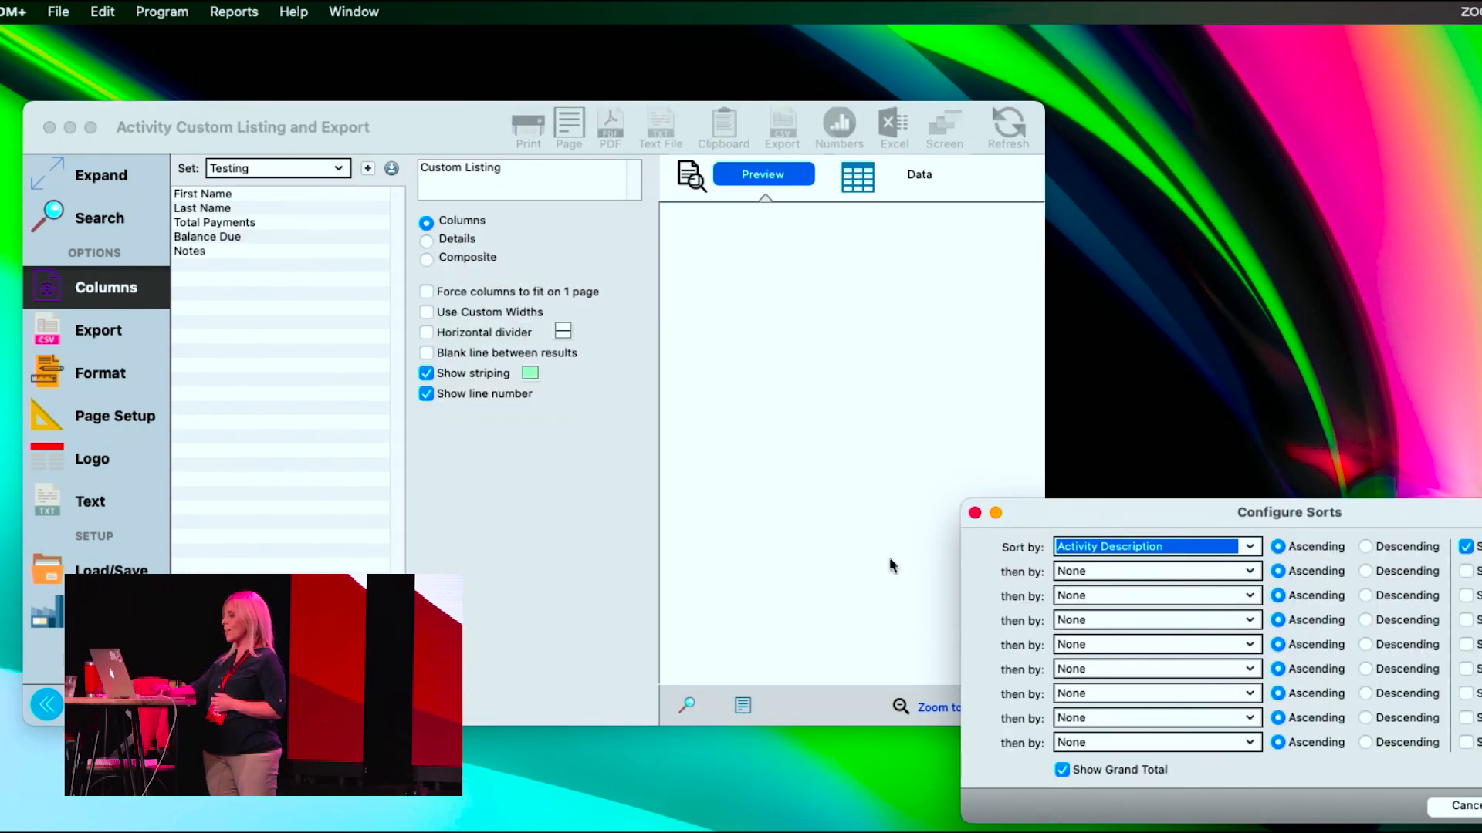
{"action": "left_click_drag", "start_coordinate": [1165, 517], "coordinate": [543, 328]}
{"action": "left_click", "coordinate": [631, 363]}
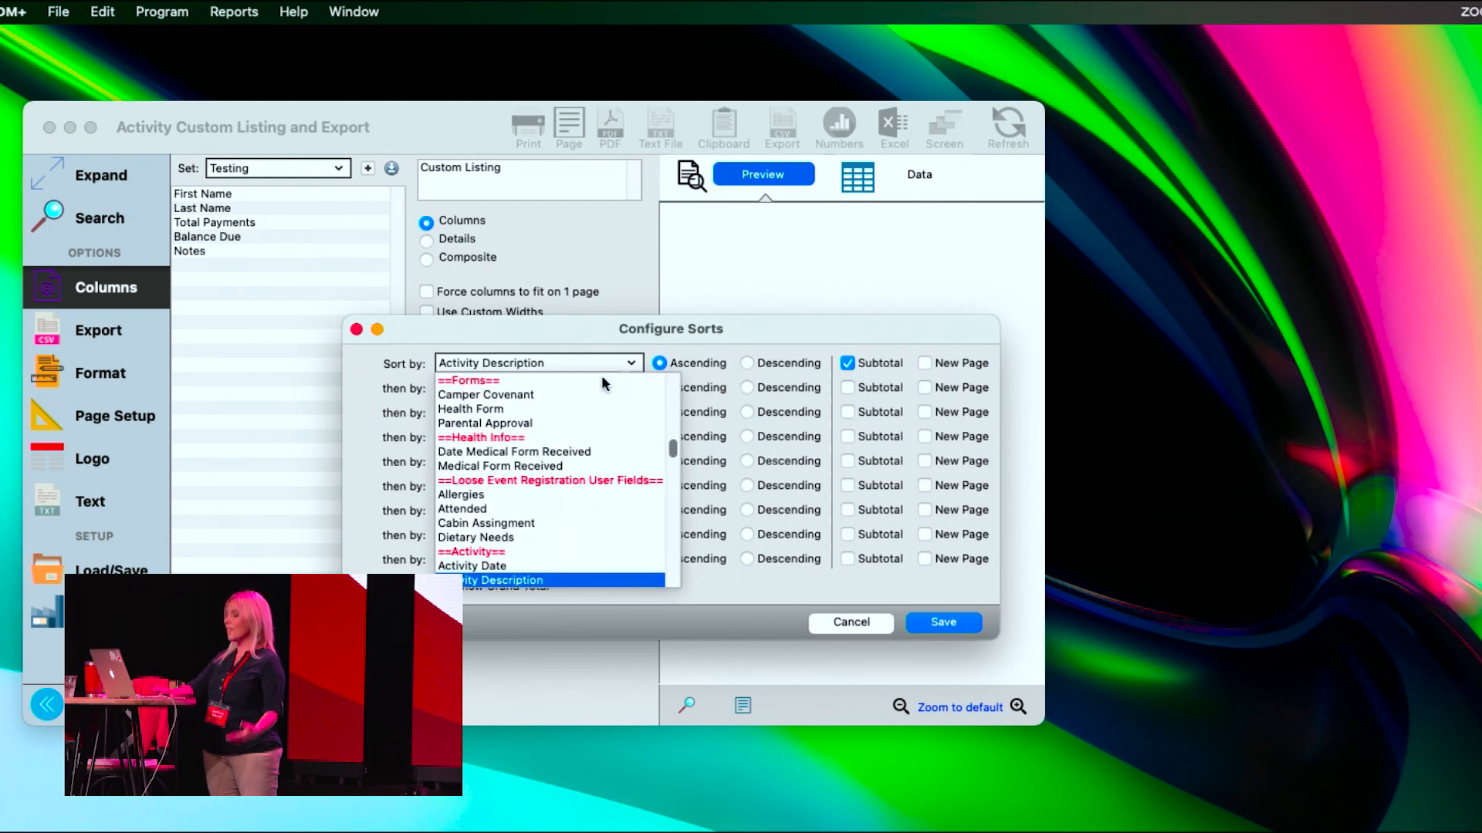
{"action": "scroll", "coordinate": [544, 404], "scroll_direction": "up", "scroll_amount": 10}
{"action": "scroll", "coordinate": [545, 404], "scroll_direction": "up", "scroll_amount": 3}
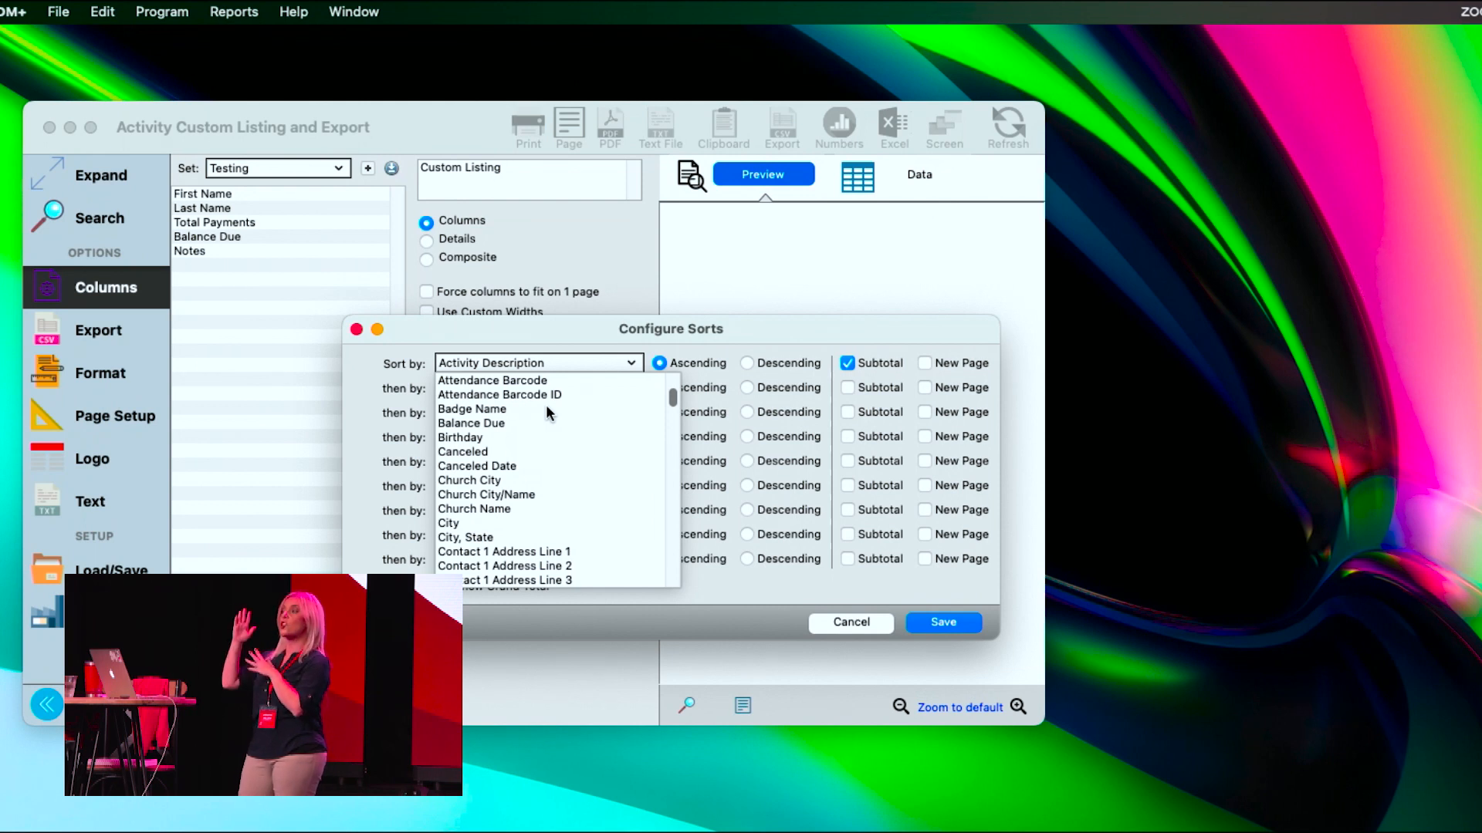
{"action": "left_click", "coordinate": [717, 330]}
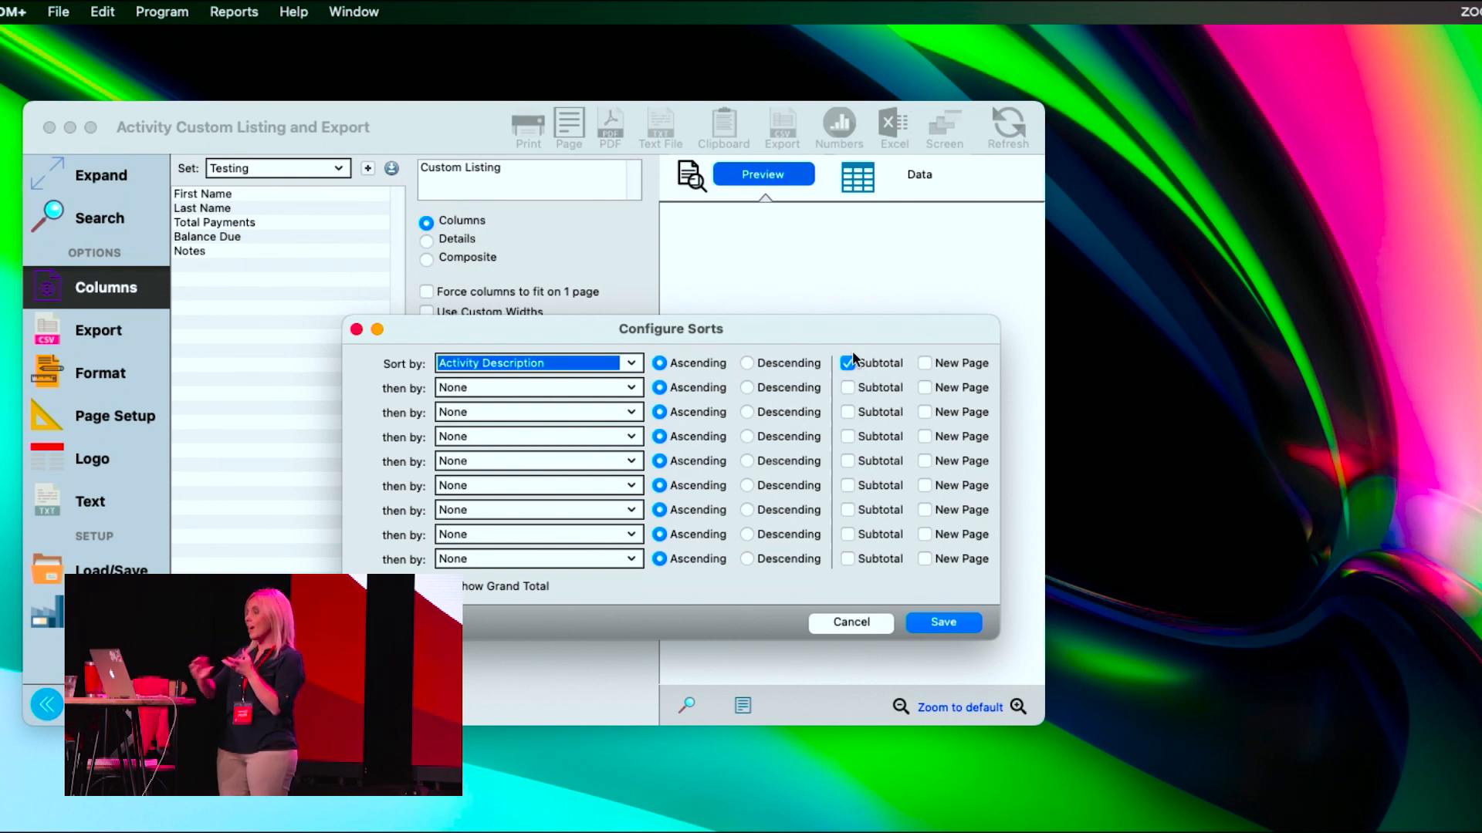
{"action": "left_click", "coordinate": [949, 622]}
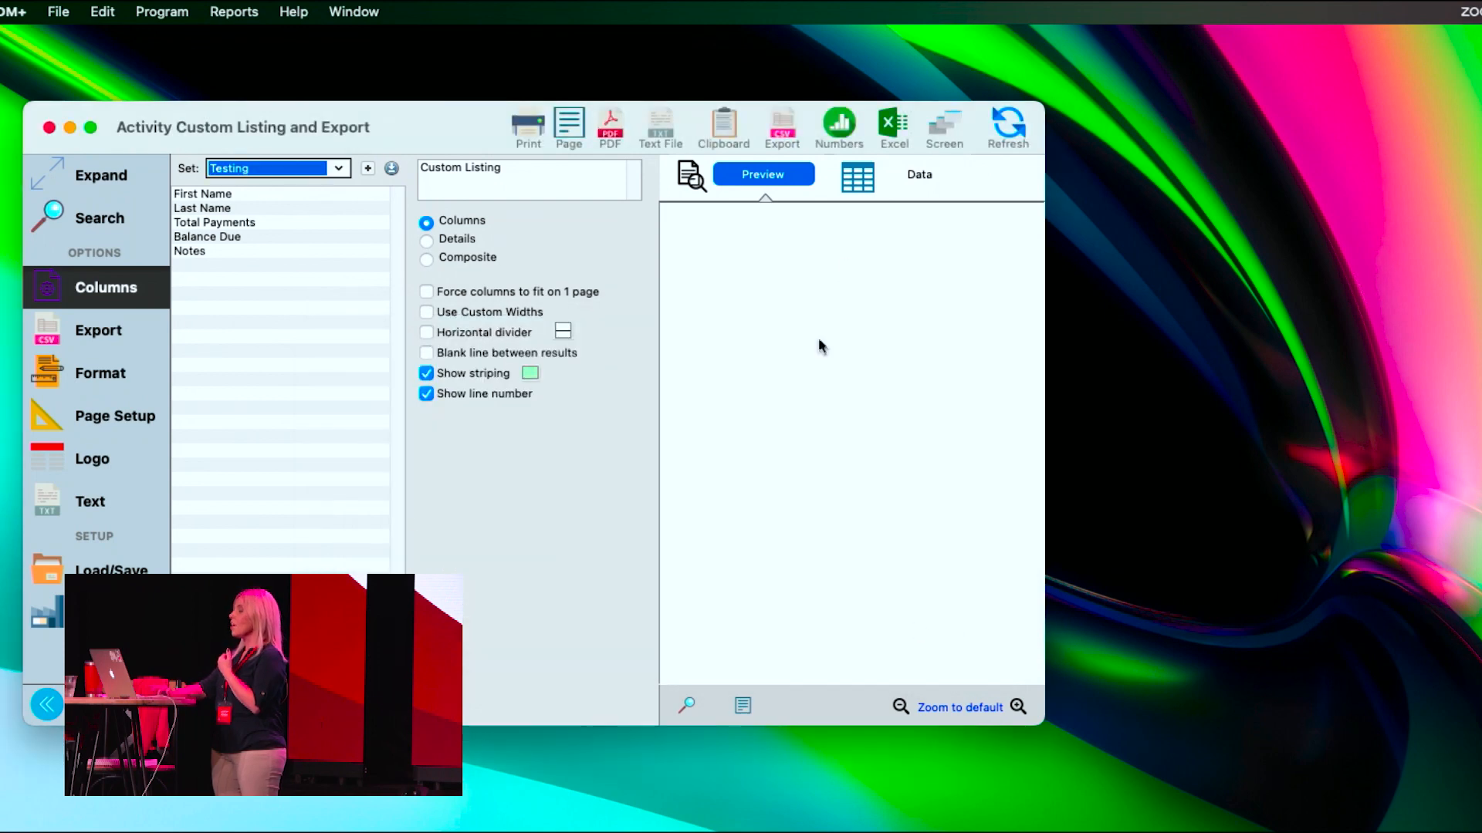
Display the revised Testing listing on screen and review the registrants, subtotals and notes under each activity heading.
{"action": "left_click", "coordinate": [948, 124]}
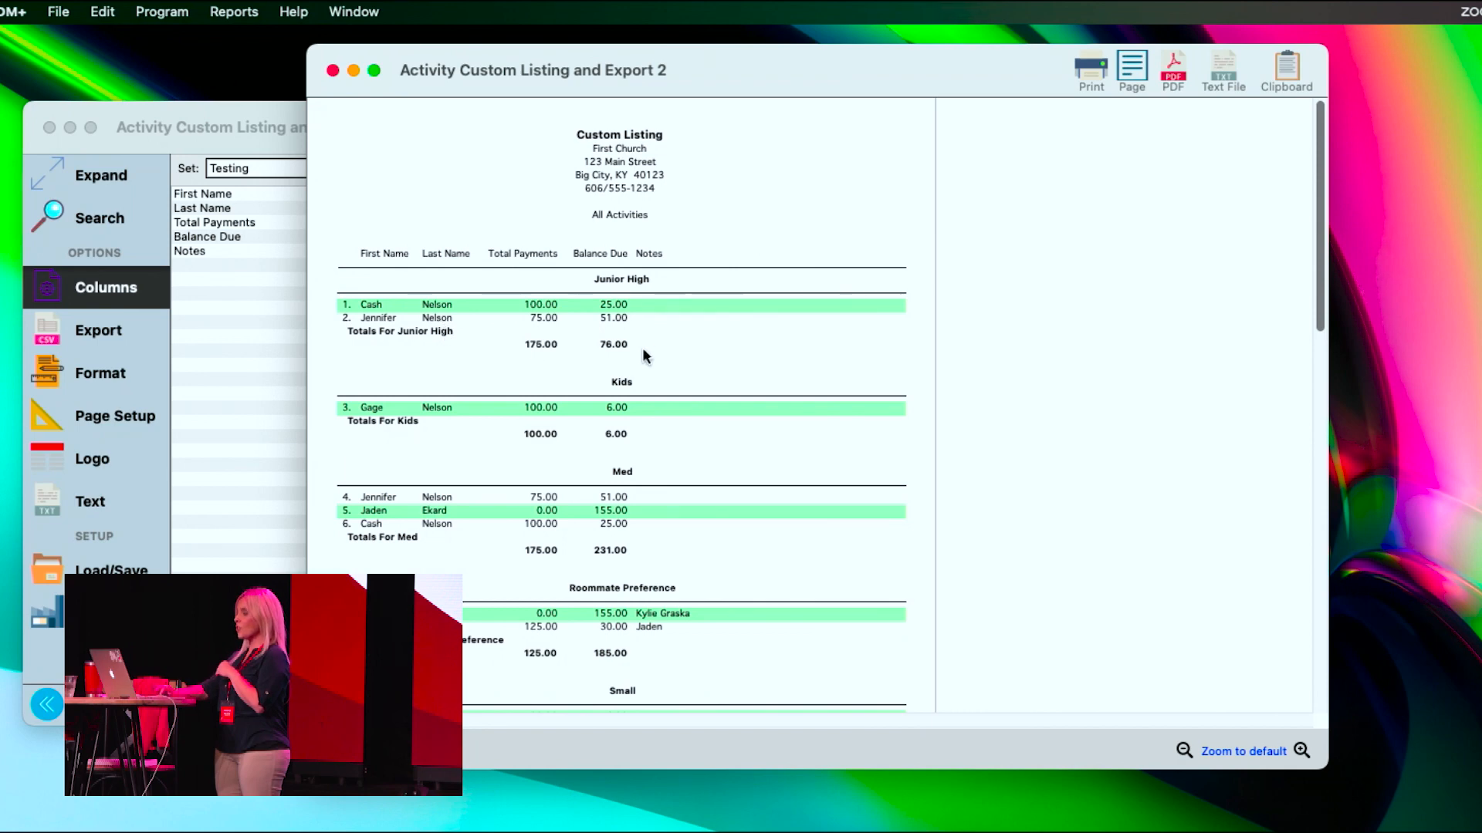
{"action": "scroll", "coordinate": [643, 352], "scroll_direction": "down", "scroll_amount": 1}
{"action": "scroll", "coordinate": [642, 351], "scroll_direction": "down", "scroll_amount": 3}
{"action": "scroll", "coordinate": [622, 362], "scroll_direction": "down", "scroll_amount": 5}
{"action": "scroll", "coordinate": [622, 363], "scroll_direction": "down", "scroll_amount": 2}
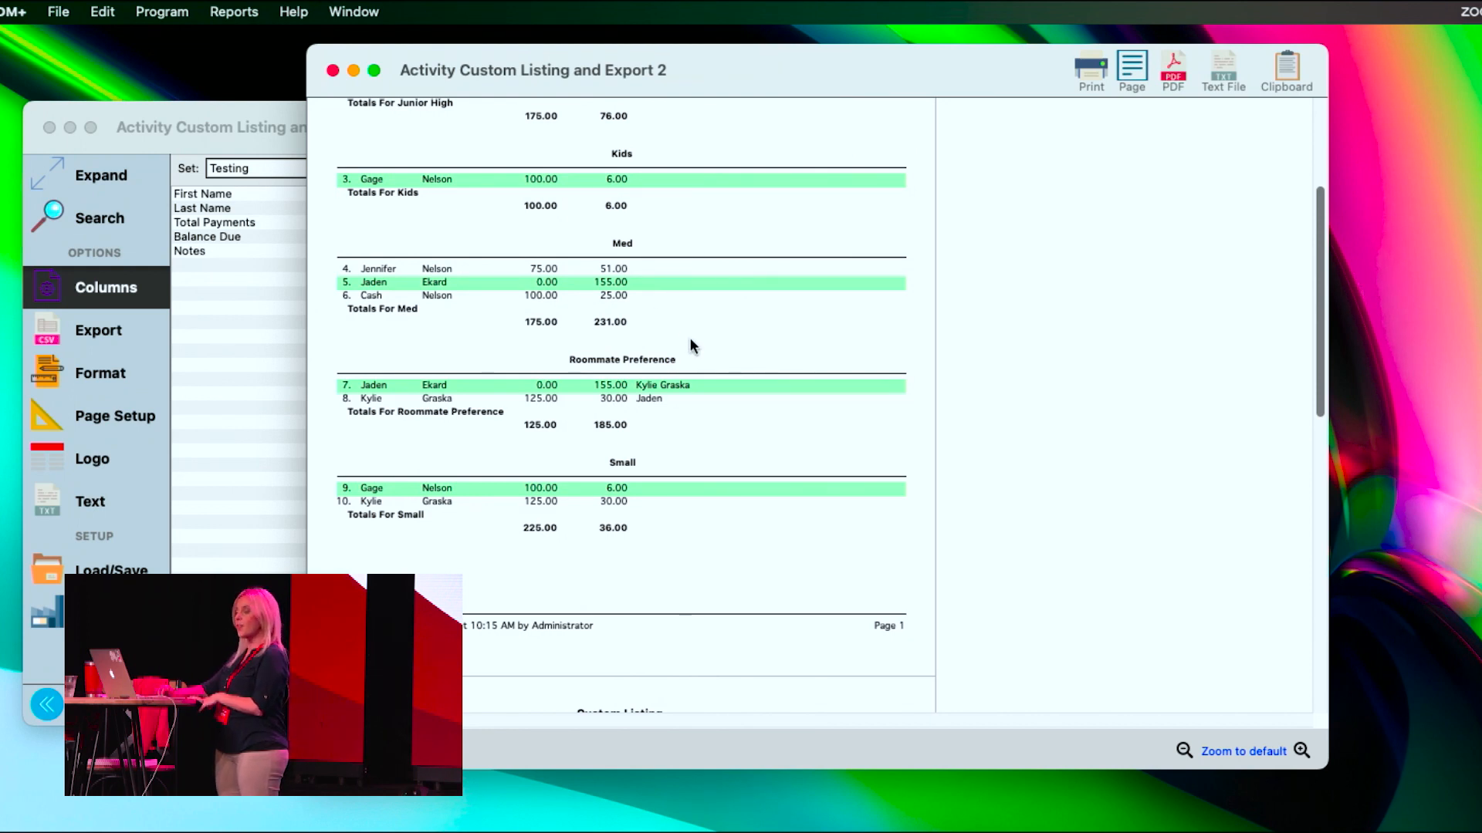
{"action": "scroll", "coordinate": [691, 339], "scroll_direction": "down", "scroll_amount": 2}
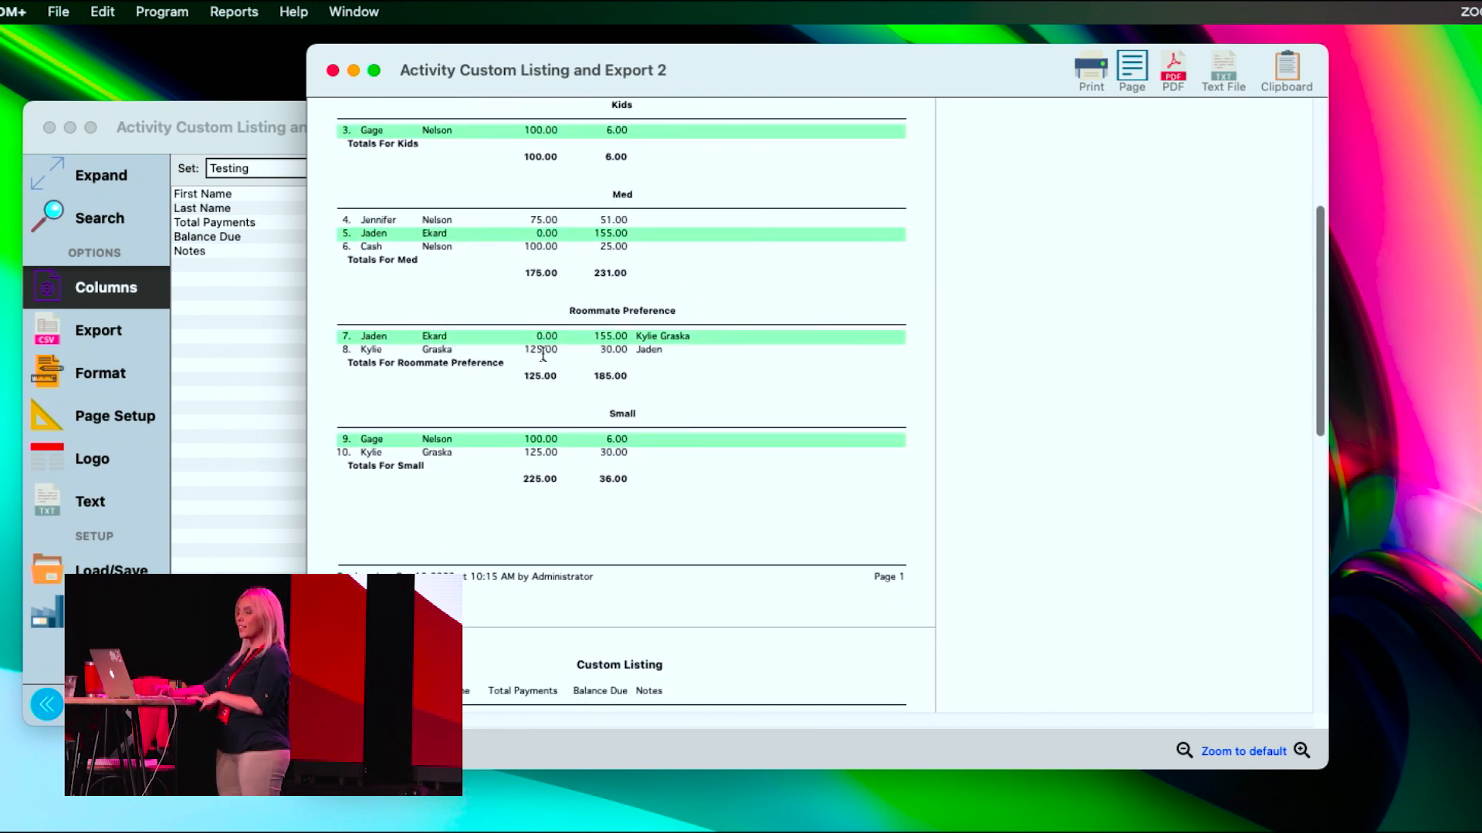
{"action": "scroll", "coordinate": [649, 366], "scroll_direction": "down", "scroll_amount": 10}
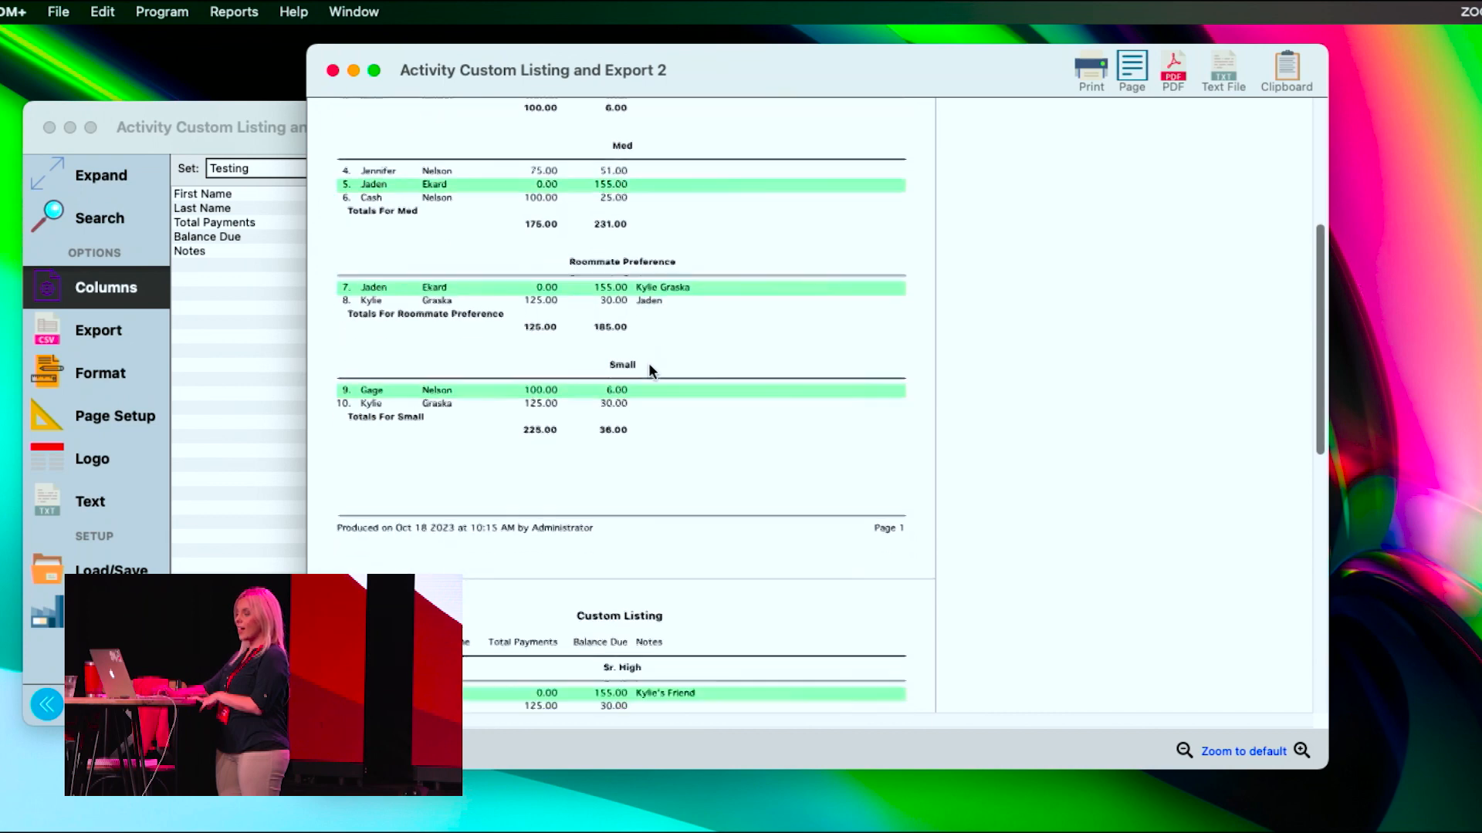